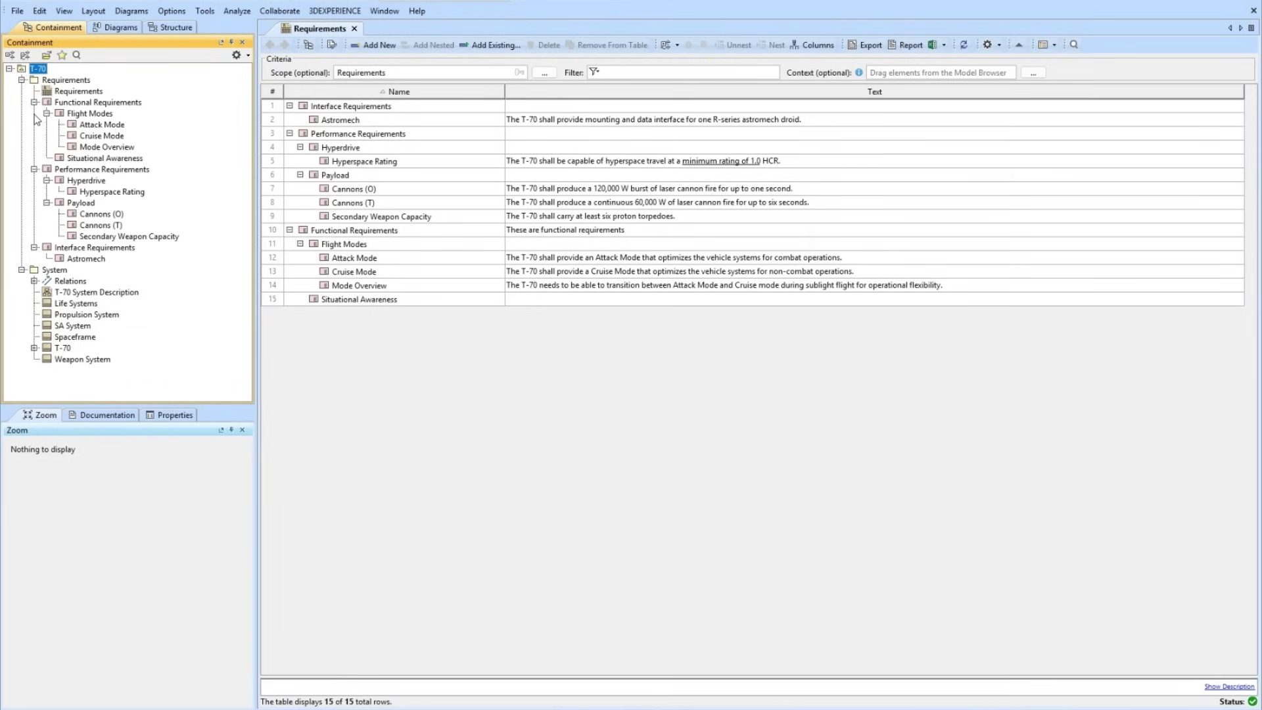
Create a package named Stereotypes under the T-70 model root.
right_click(45, 70)
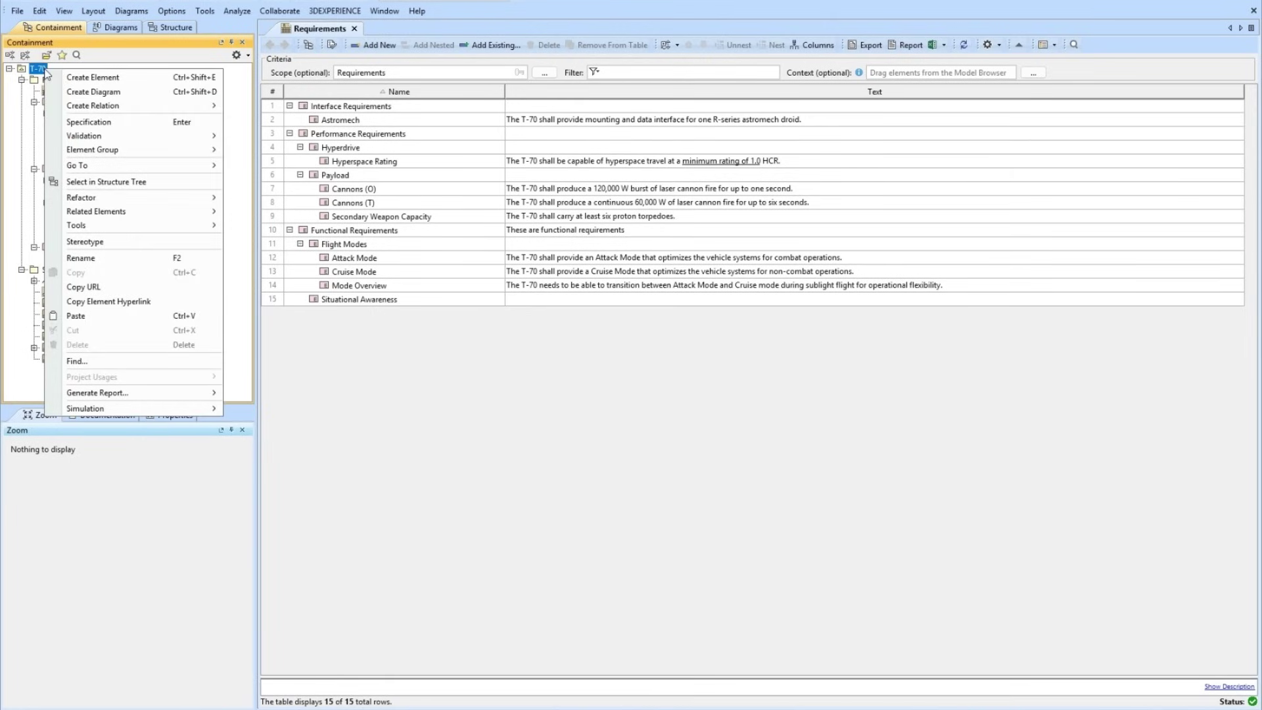
left_click(60, 77)
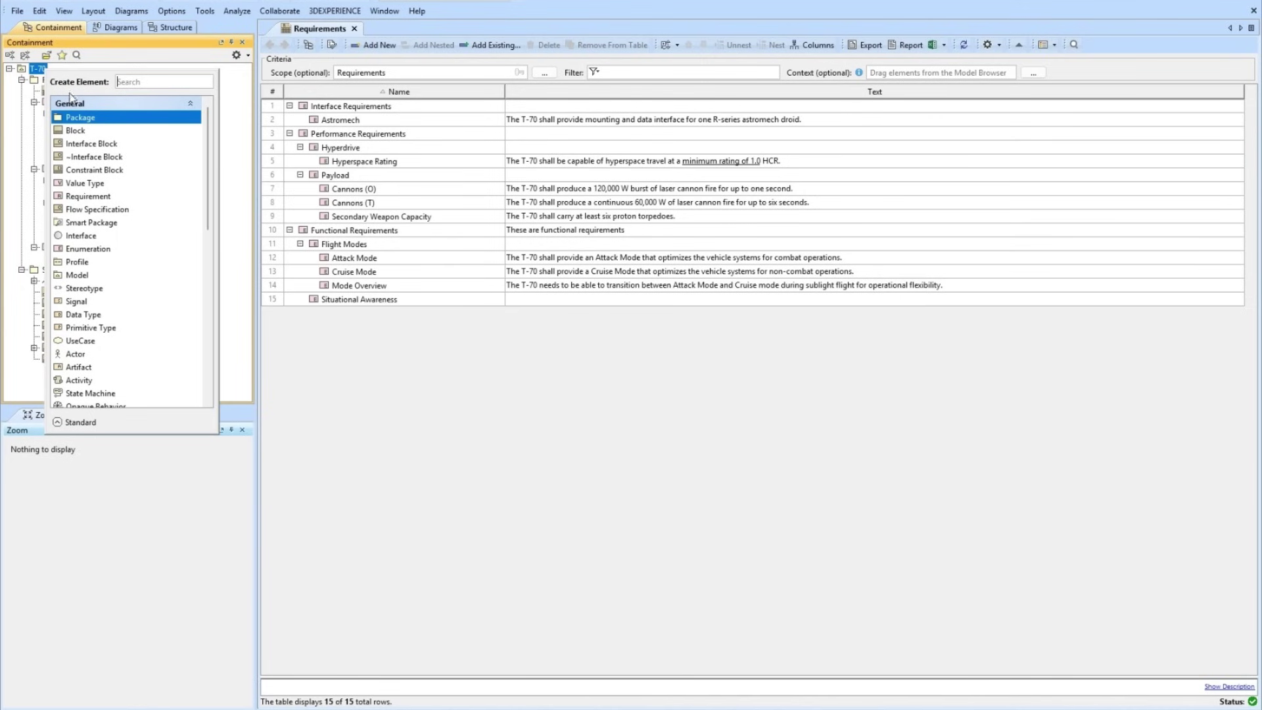
left_click(78, 114)
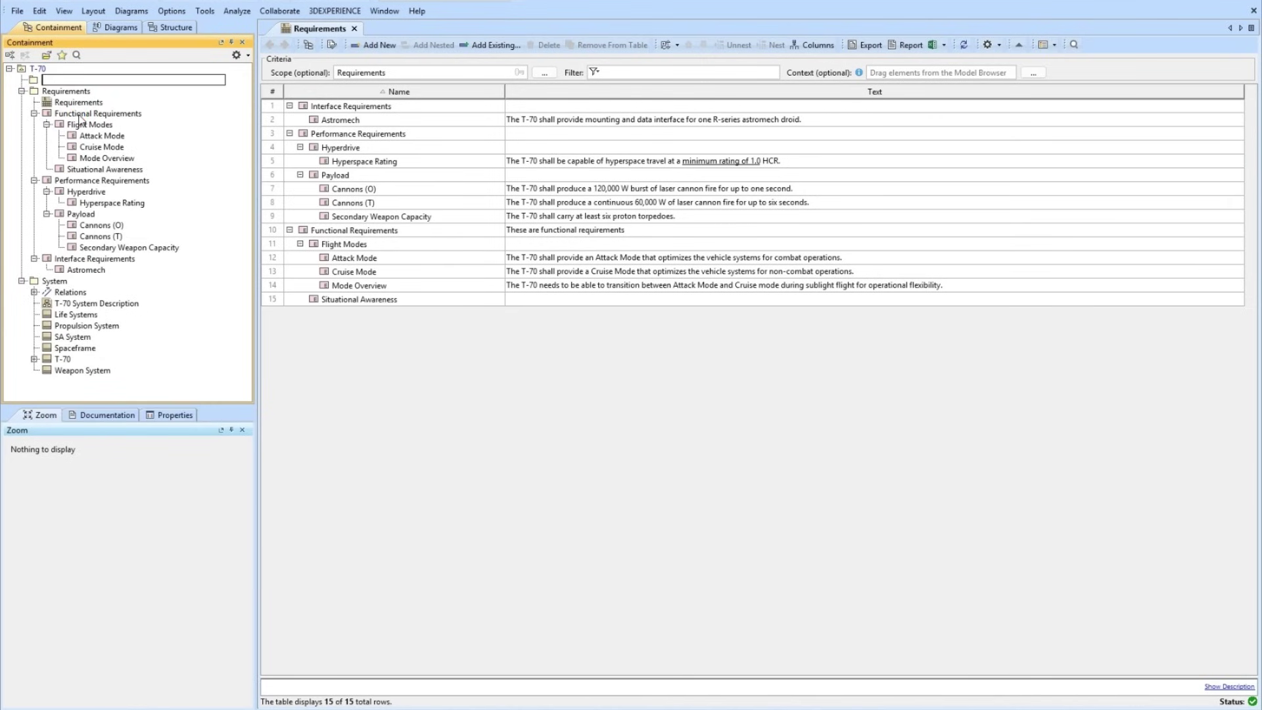
type("Stereotypes")
key("Return")
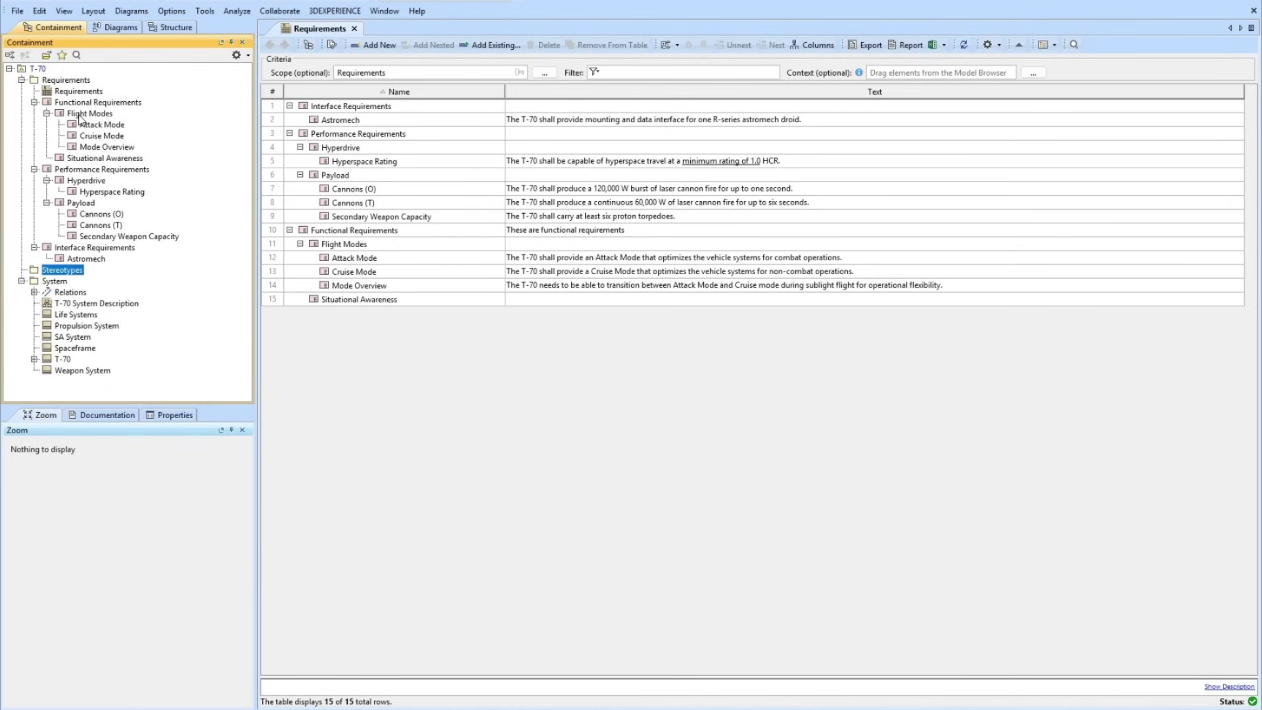
Create another package named Document Information under the T-70 model root.
left_click(37, 70)
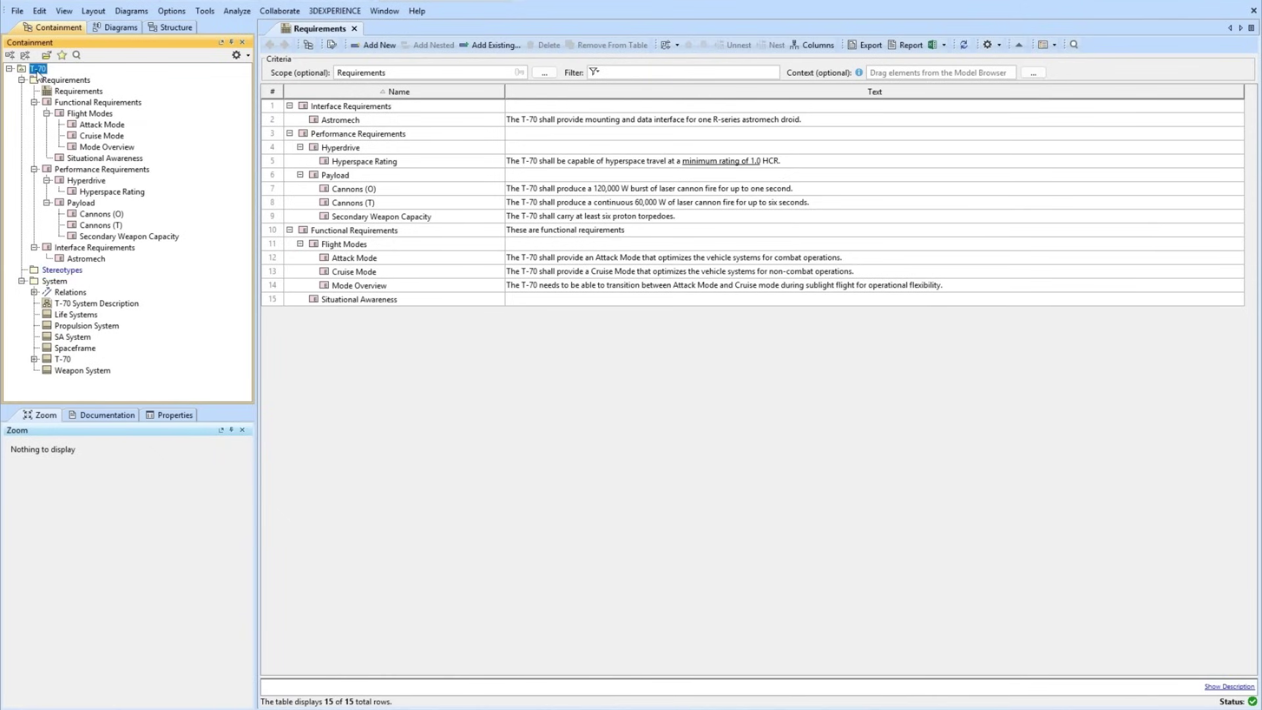
key("ctrl+shift+e")
key("Return")
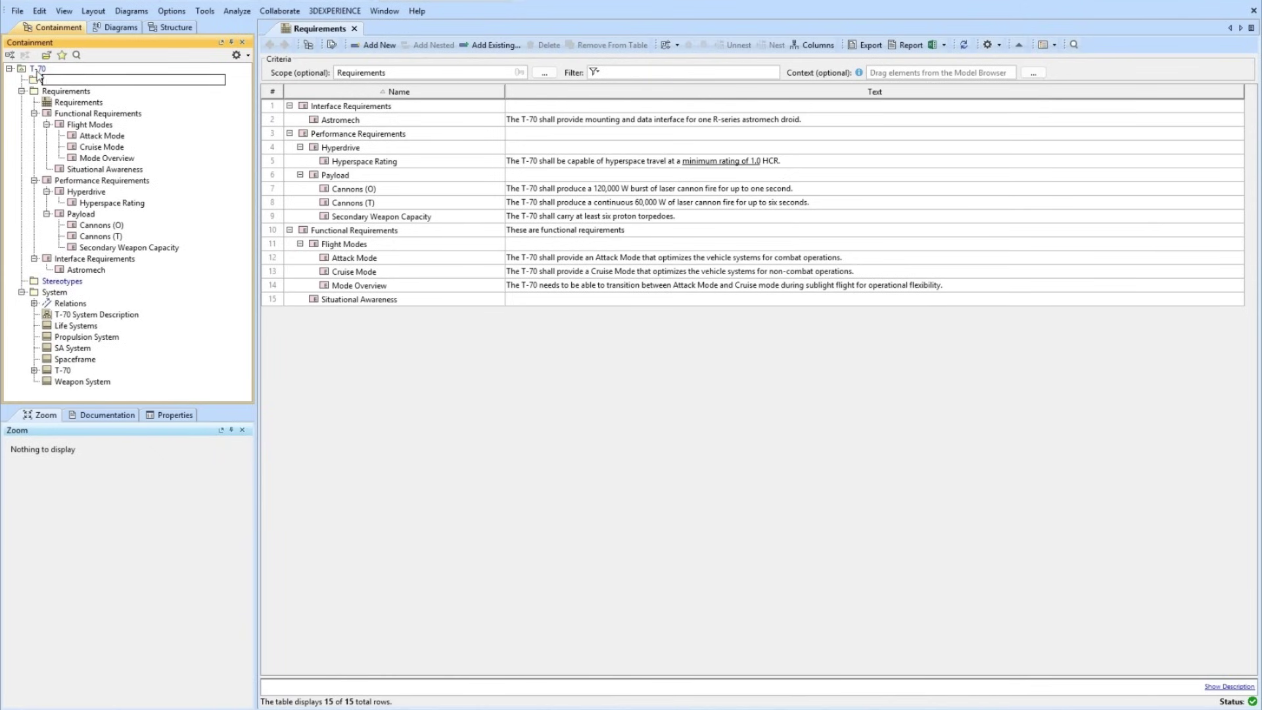
type("Document Information")
Create a profile named wizardRequirement inside the Stereotypes package.
left_click(65, 283)
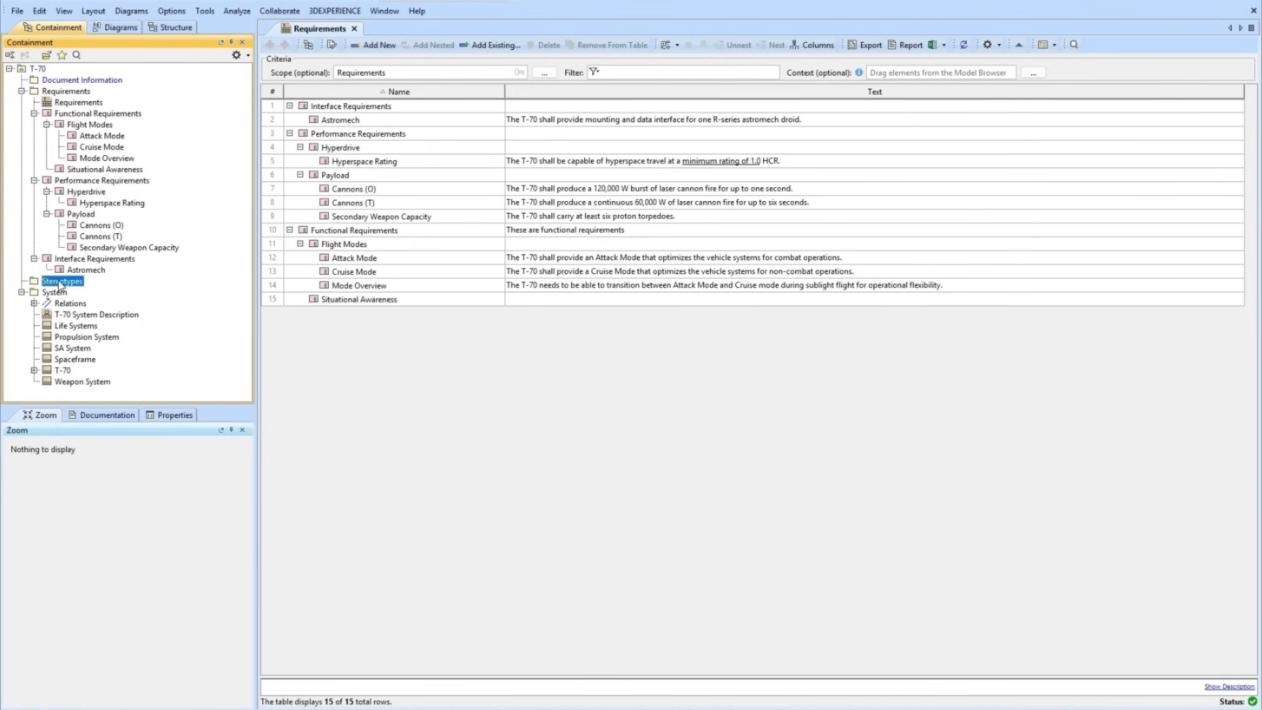
right_click(66, 283)
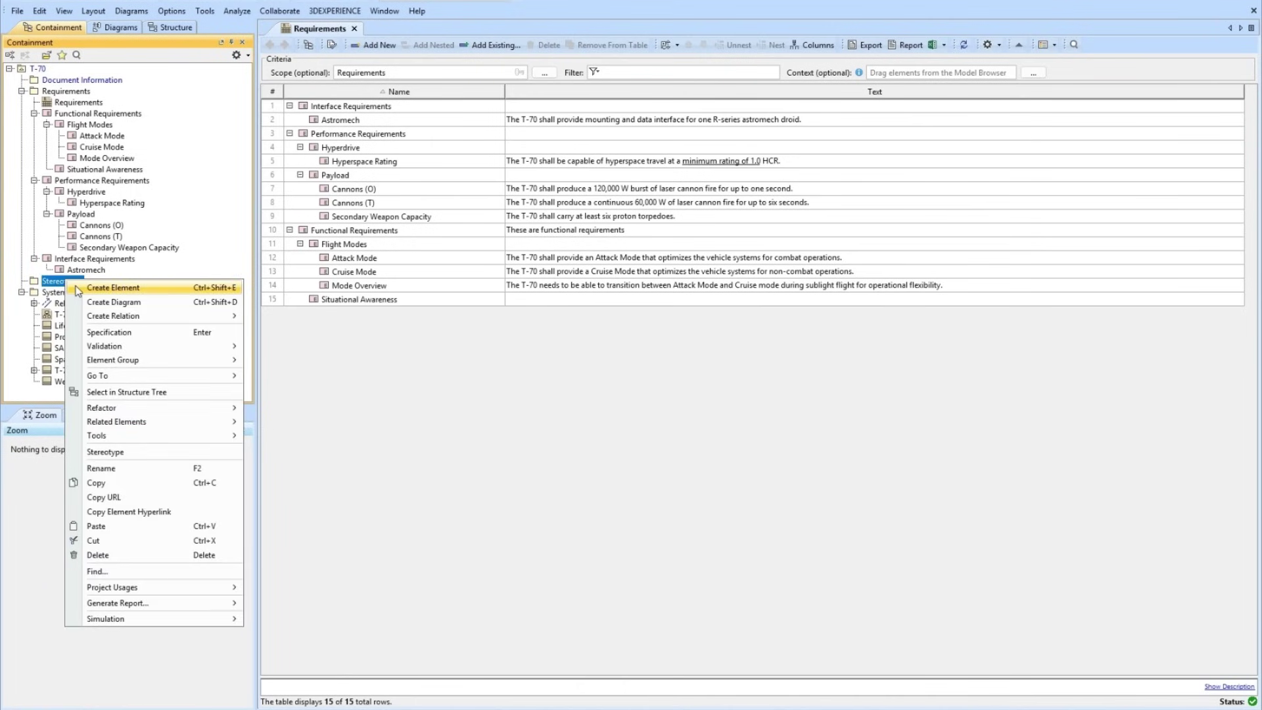
left_click(77, 289)
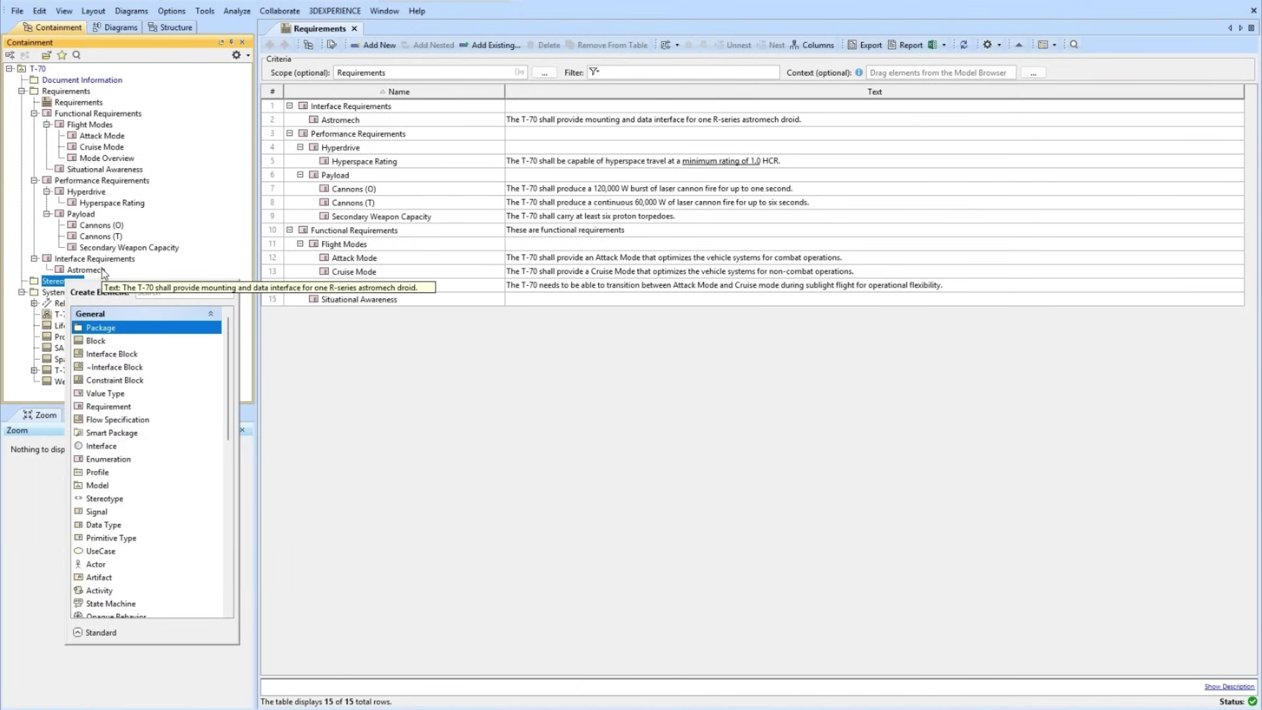
type("prof")
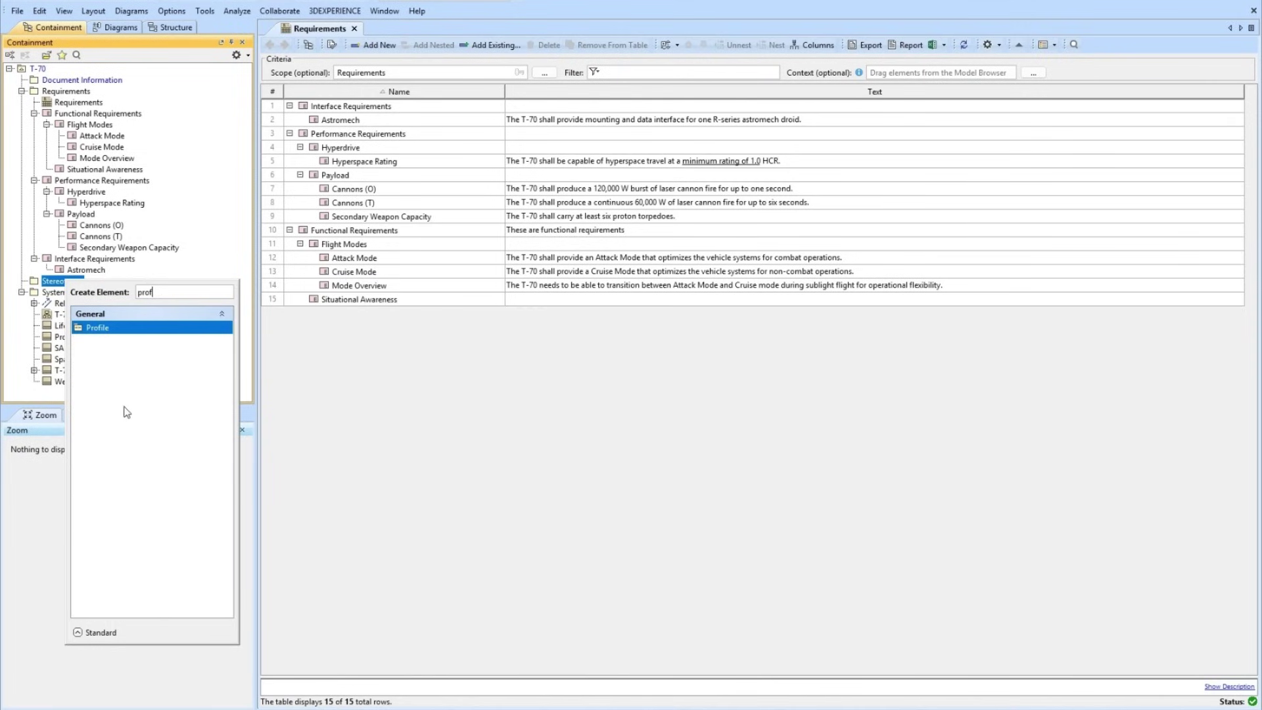
left_click(106, 328)
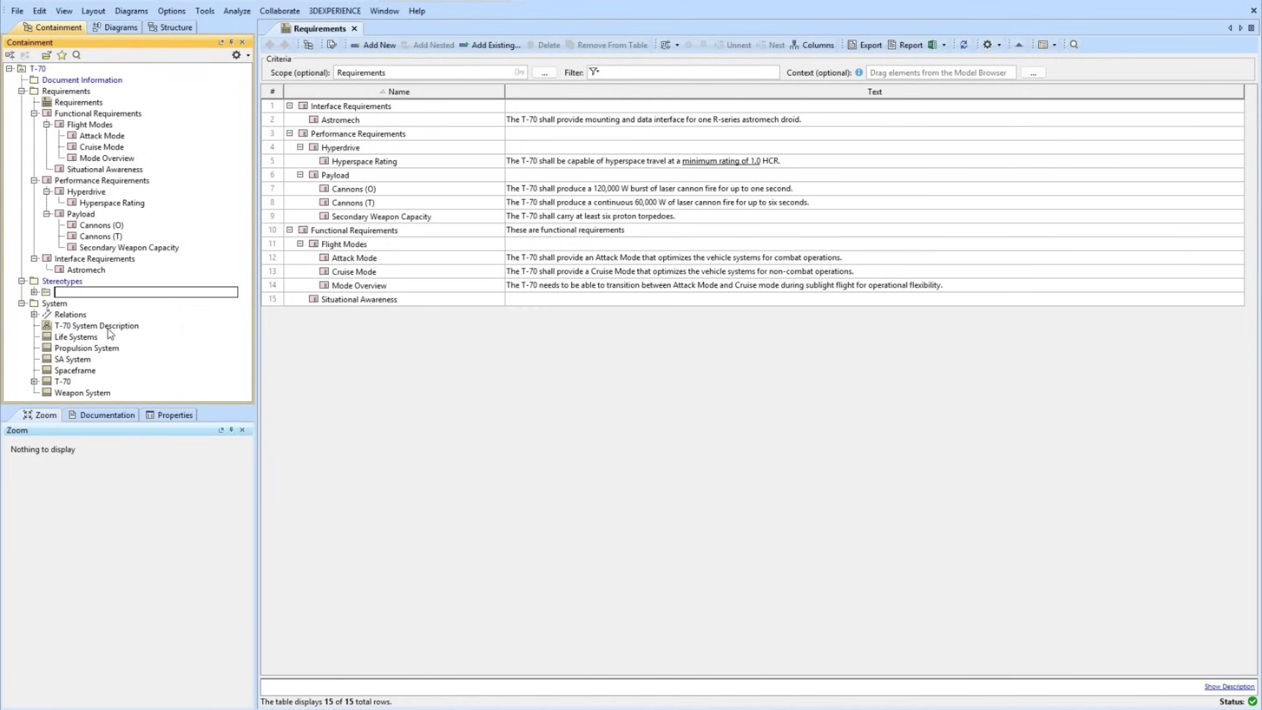
type("wizardRequirement")
key("Return")
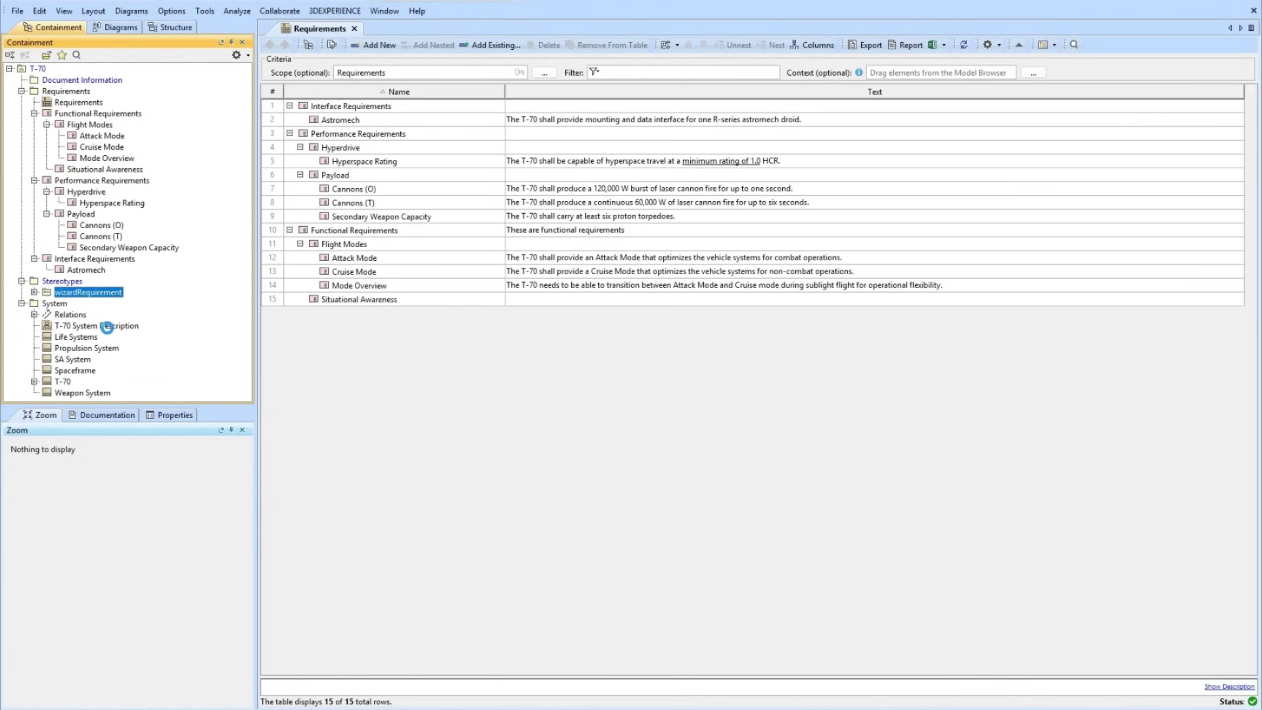
Create a Profile Diagram in the wizardRequirement profile, keeping the default name.
right_click(95, 301)
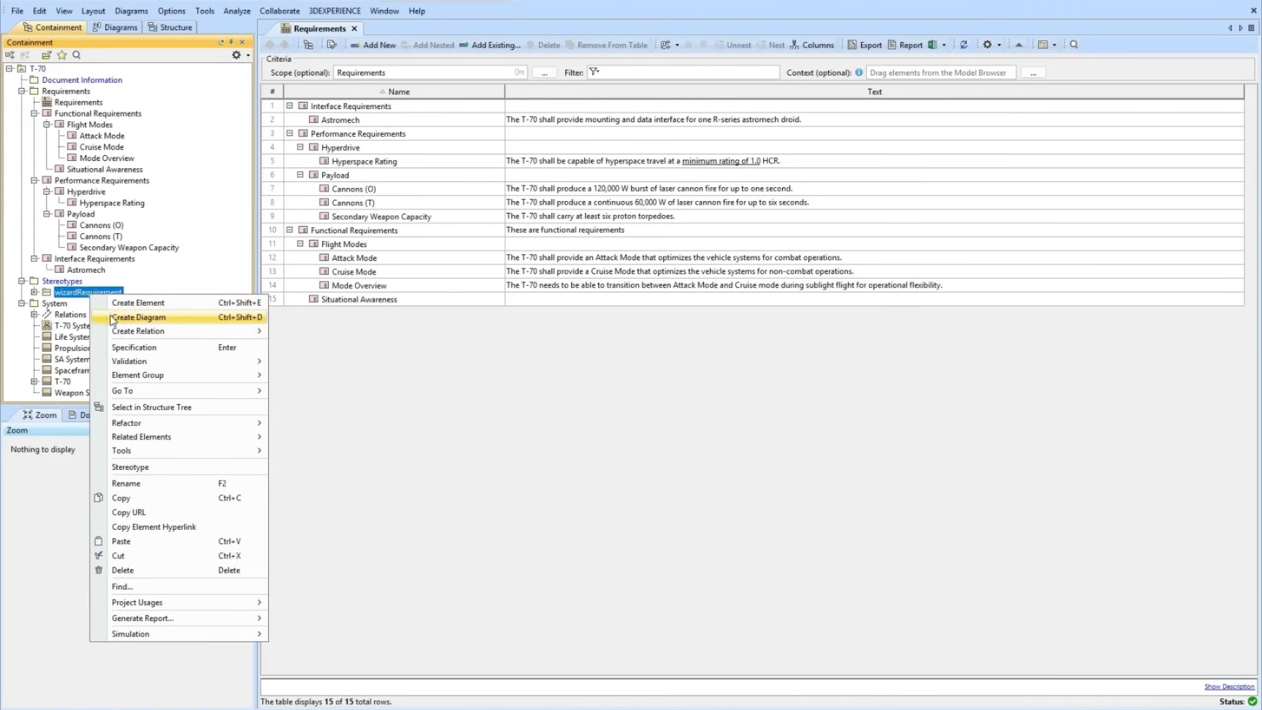
left_click(113, 317)
type("profi")
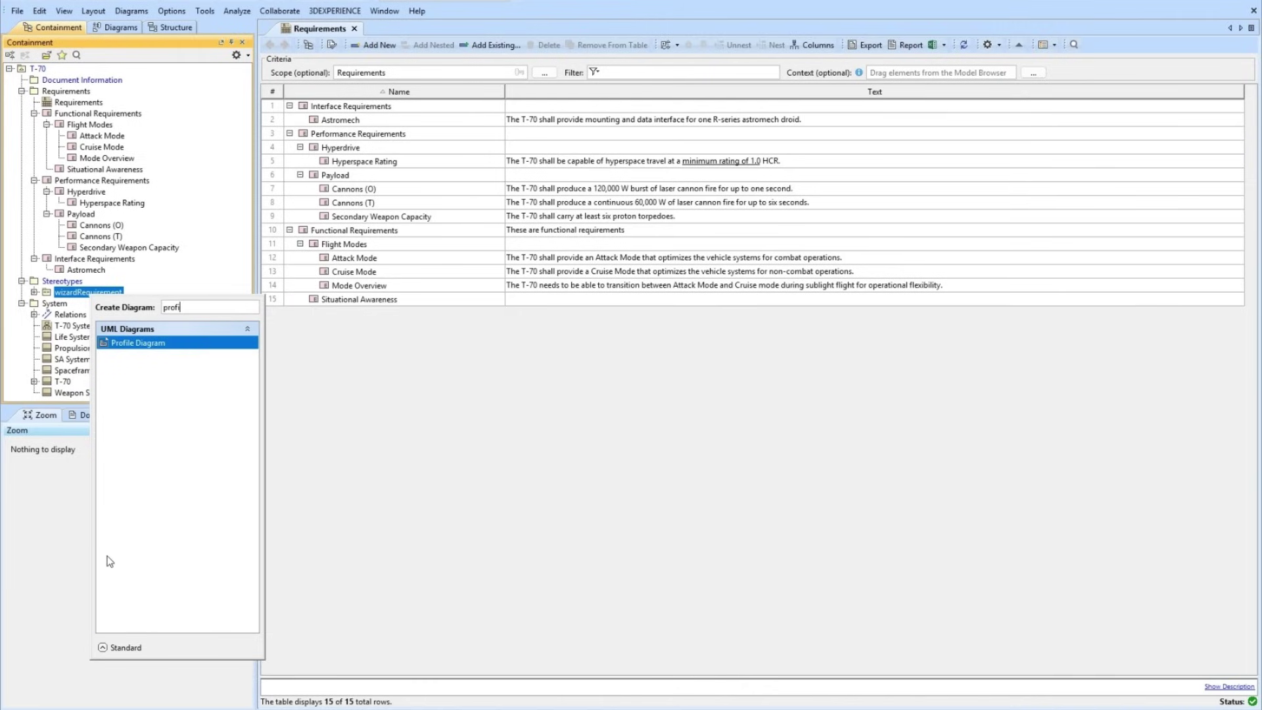
left_click(120, 648)
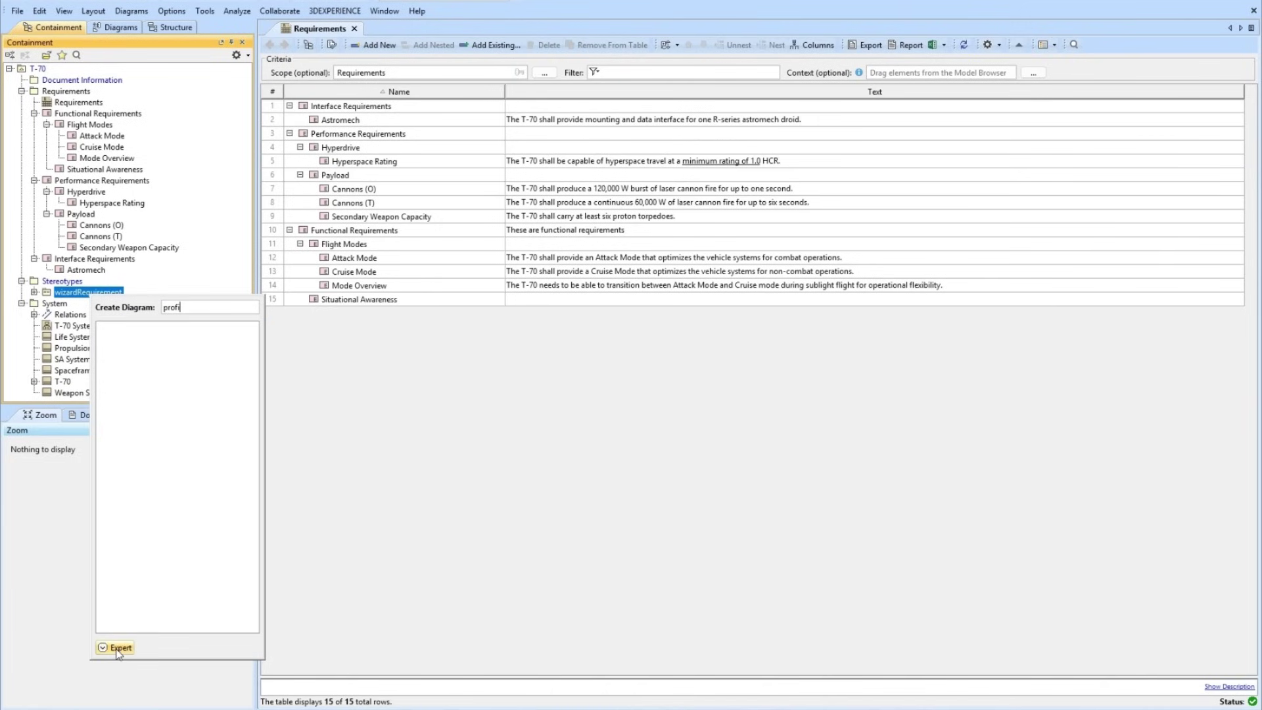
left_click(120, 649)
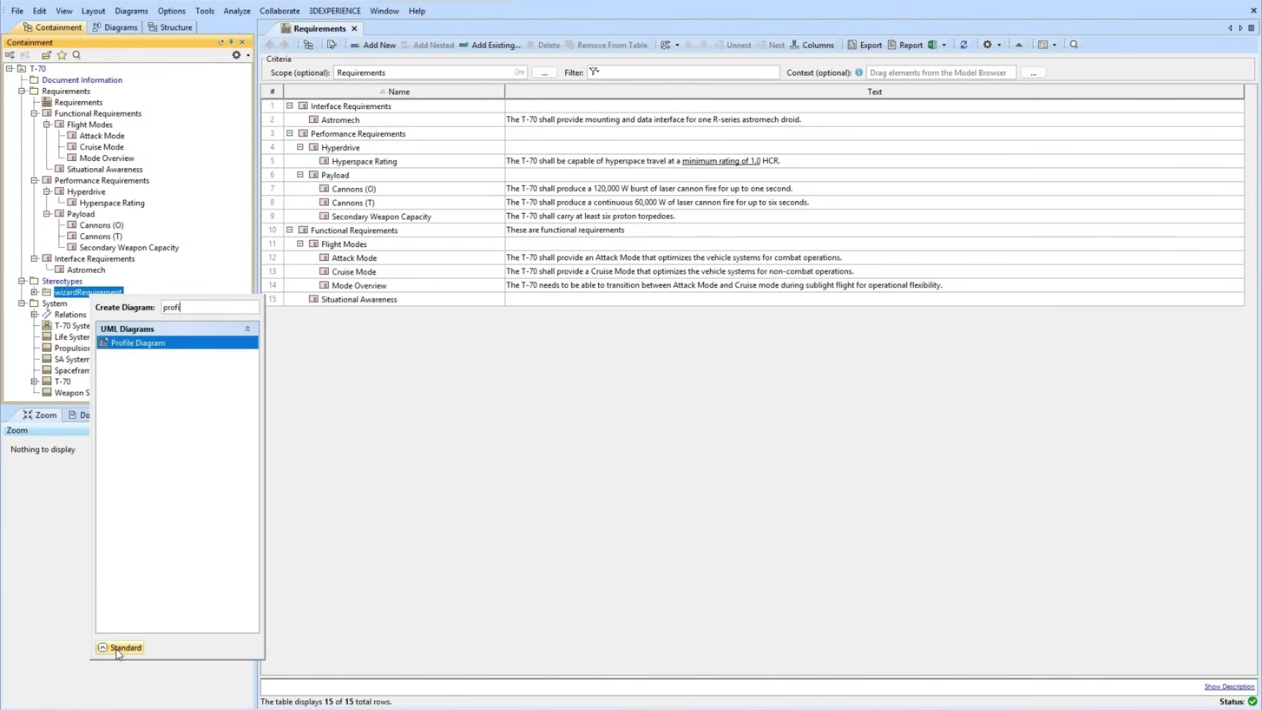
left_click(158, 343)
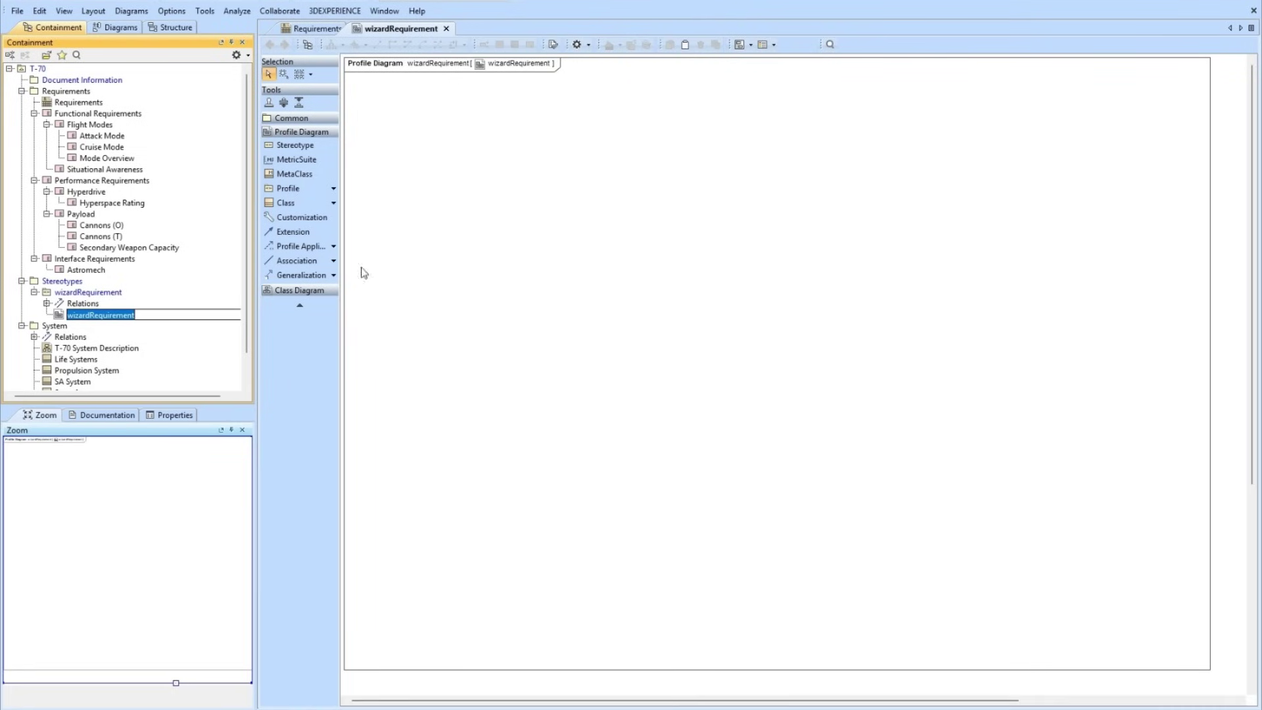
left_click(482, 270)
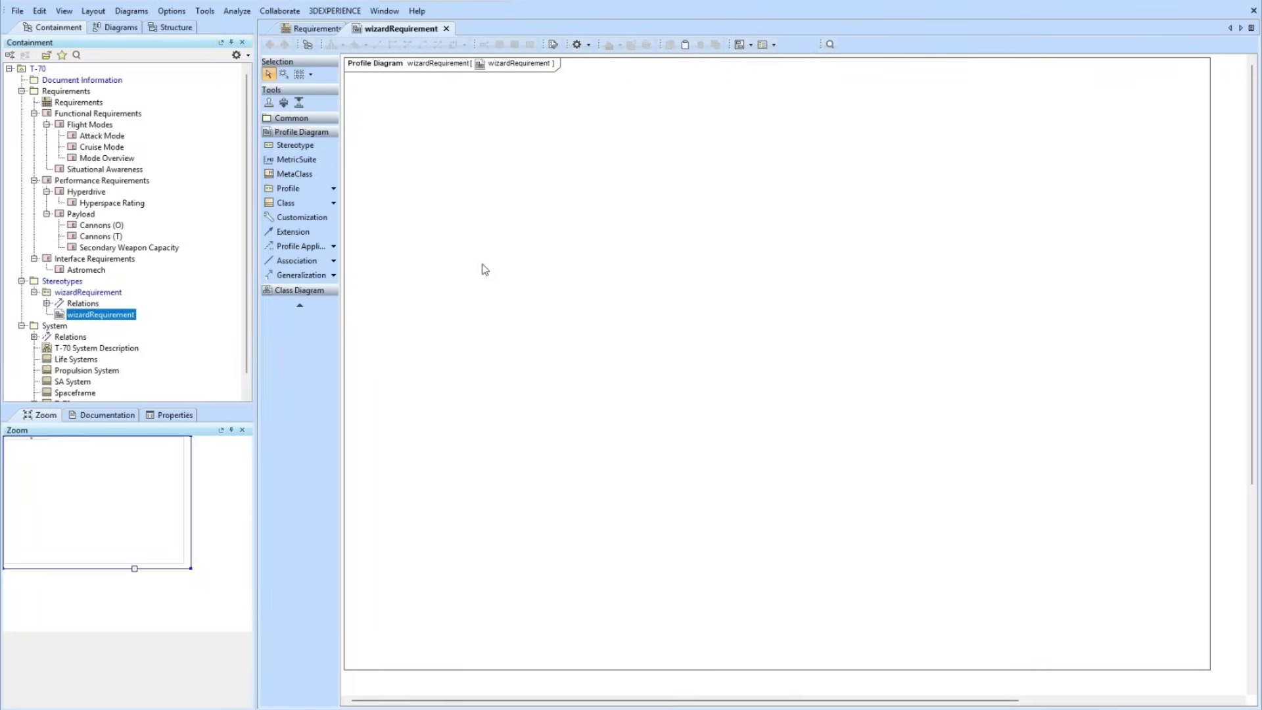
Place a stereotype near the top of the profile diagram and assign it the existing Requirement stereotype.
left_click(295, 145)
left_click(520, 114)
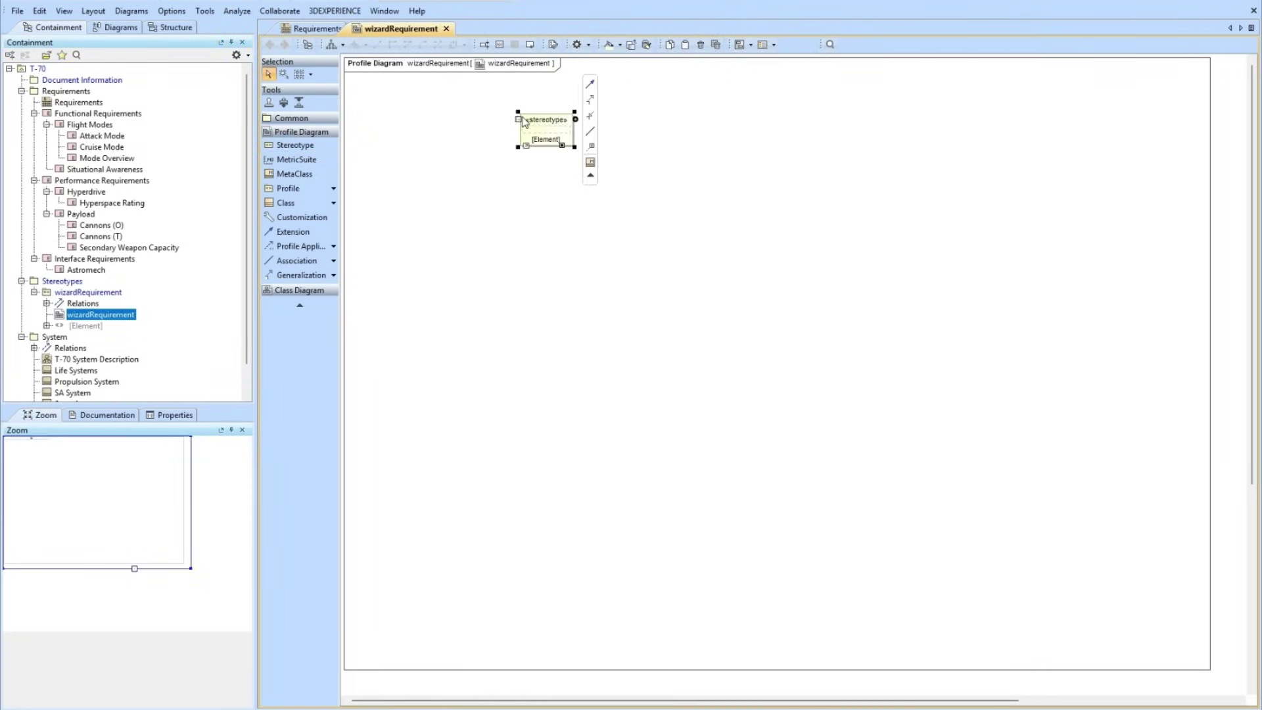
type("req")
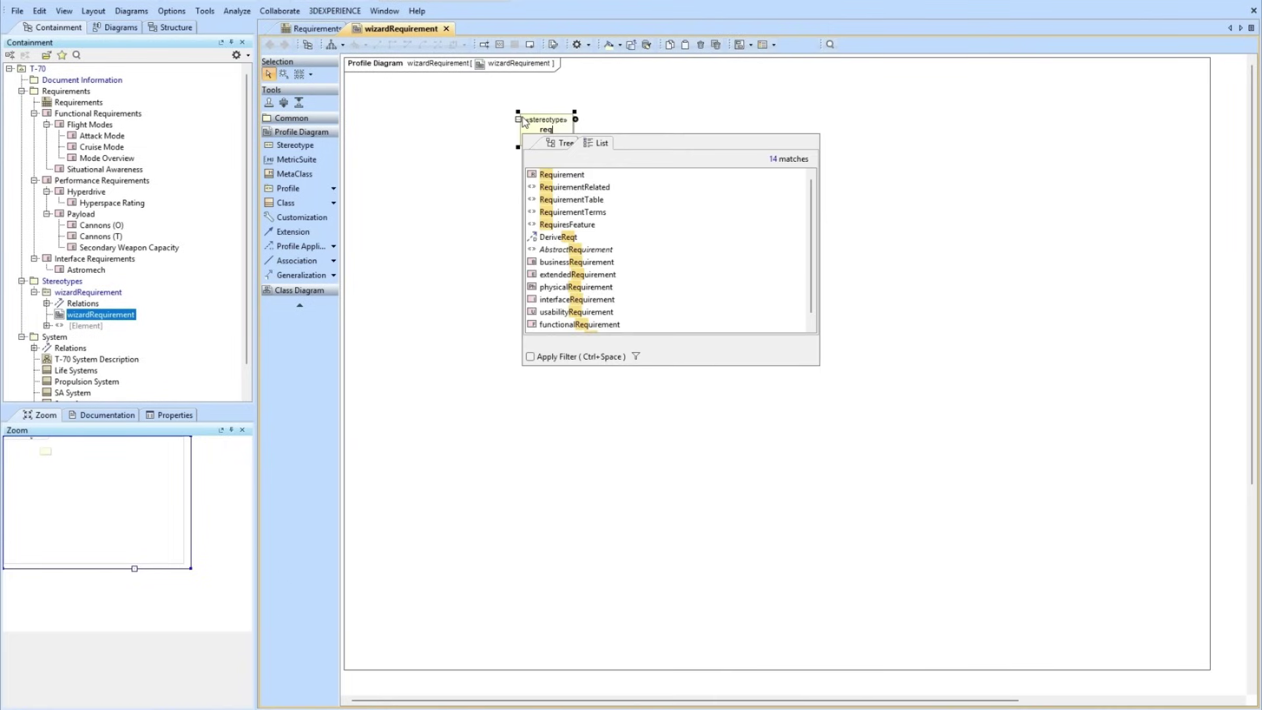
left_click(558, 175)
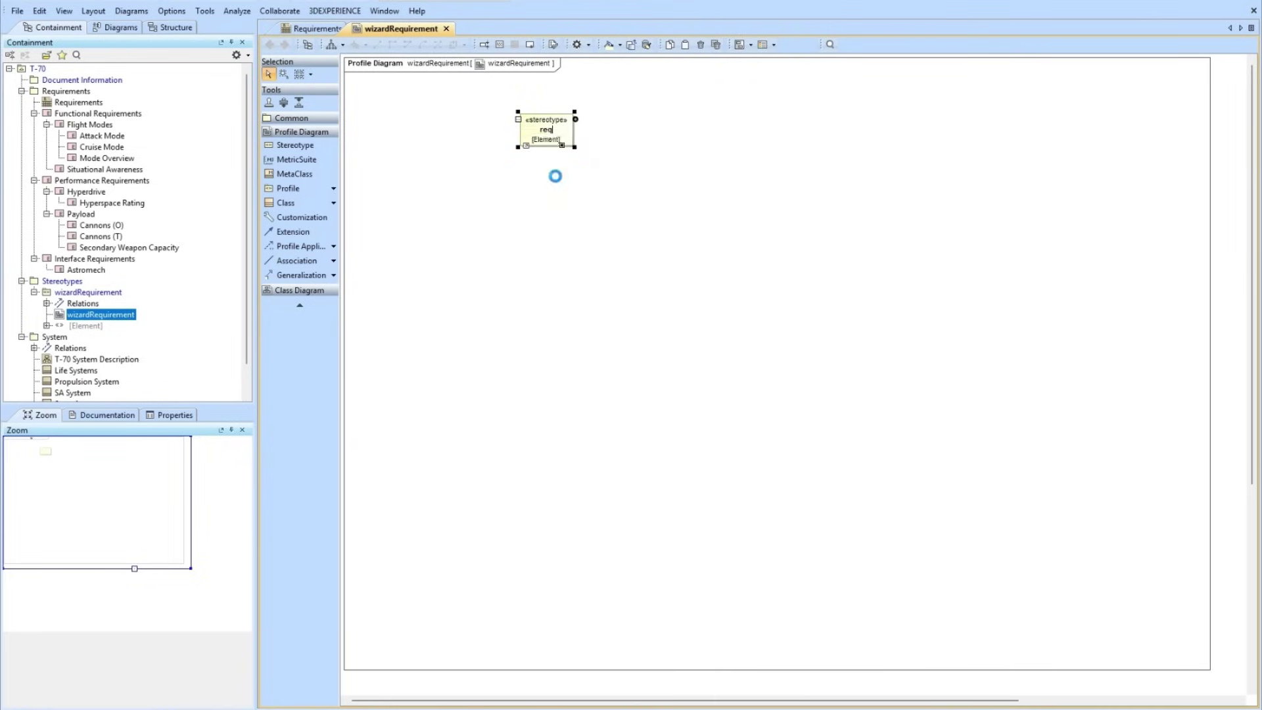
Place two unnamed stereotypes in a column below the Requirement stereotype.
left_click(295, 145)
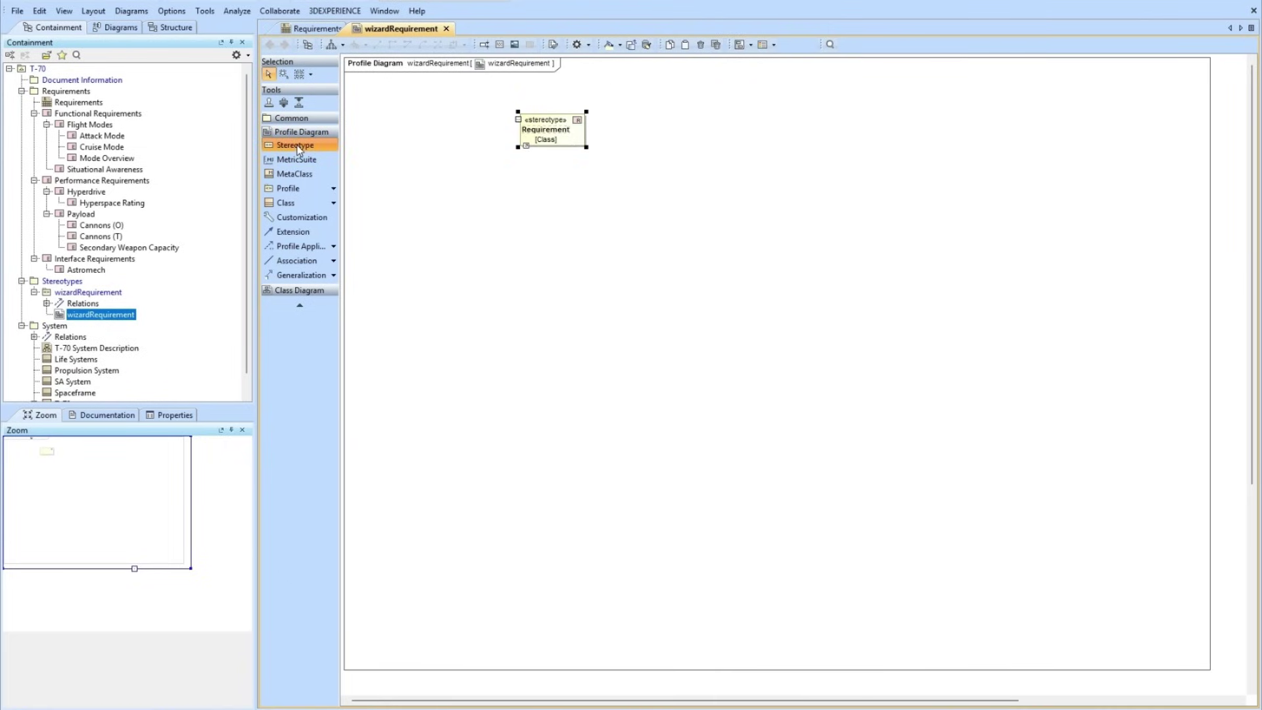
left_click(535, 176)
left_click(534, 234)
key("Escape")
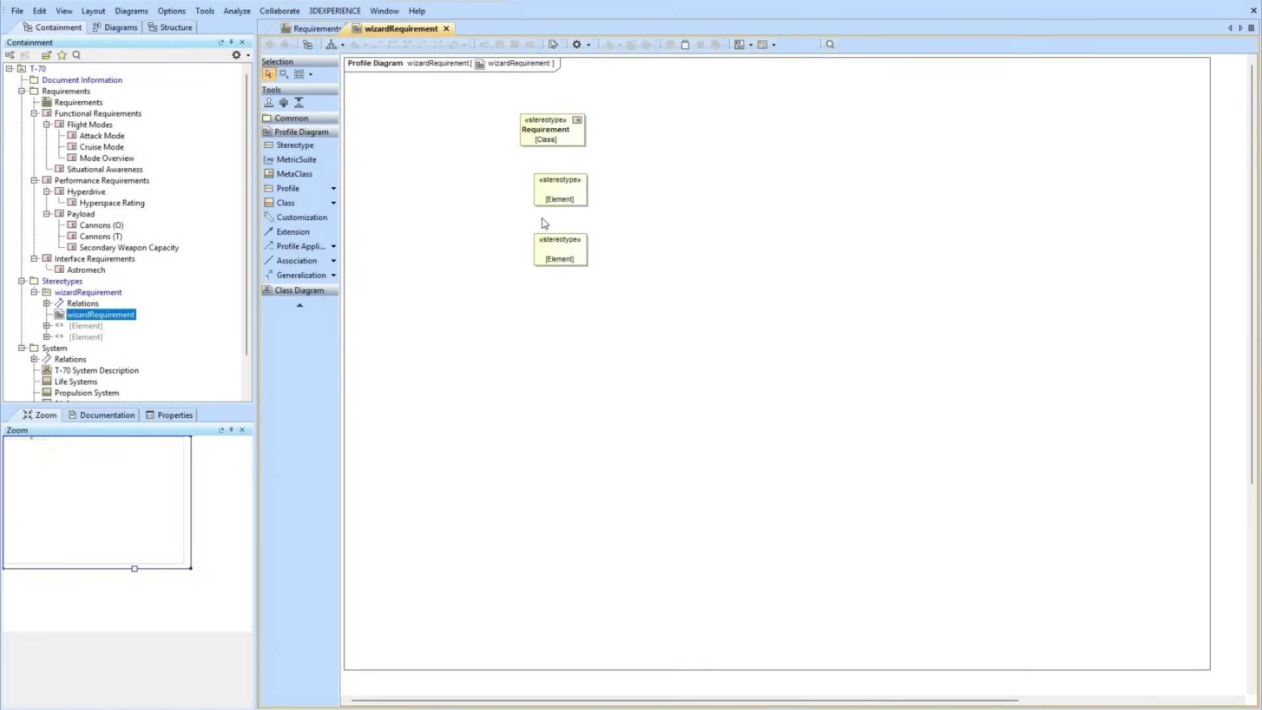
Assign the existing extendedRequirement stereotype to the upper unnamed shape and space the two lower shapes apart beneath Requirement.
left_click(548, 197)
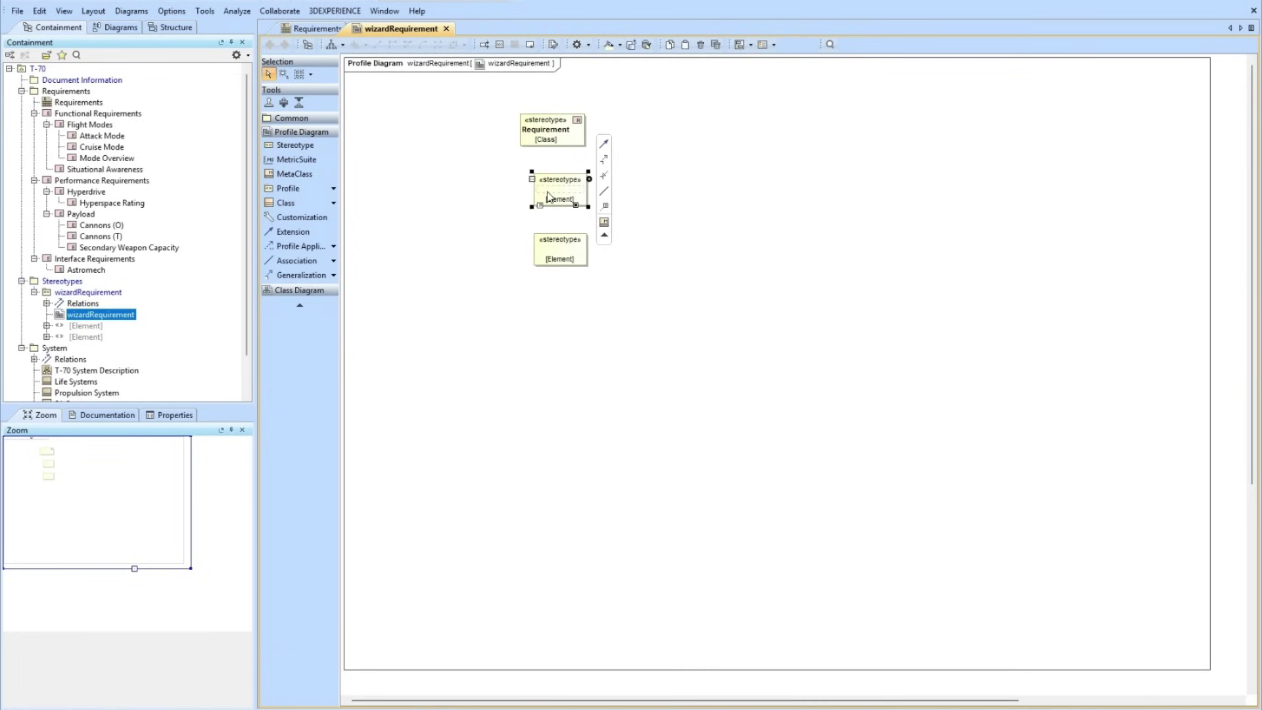
type("Ext")
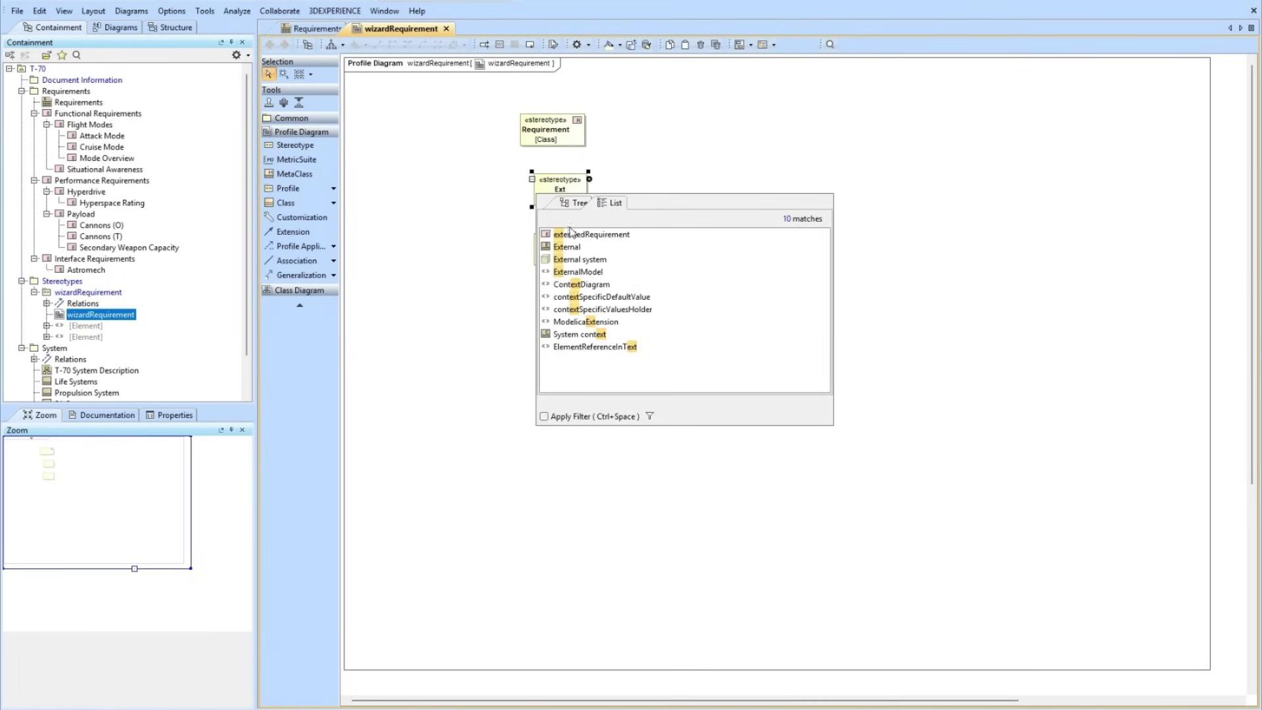
double_click(572, 234)
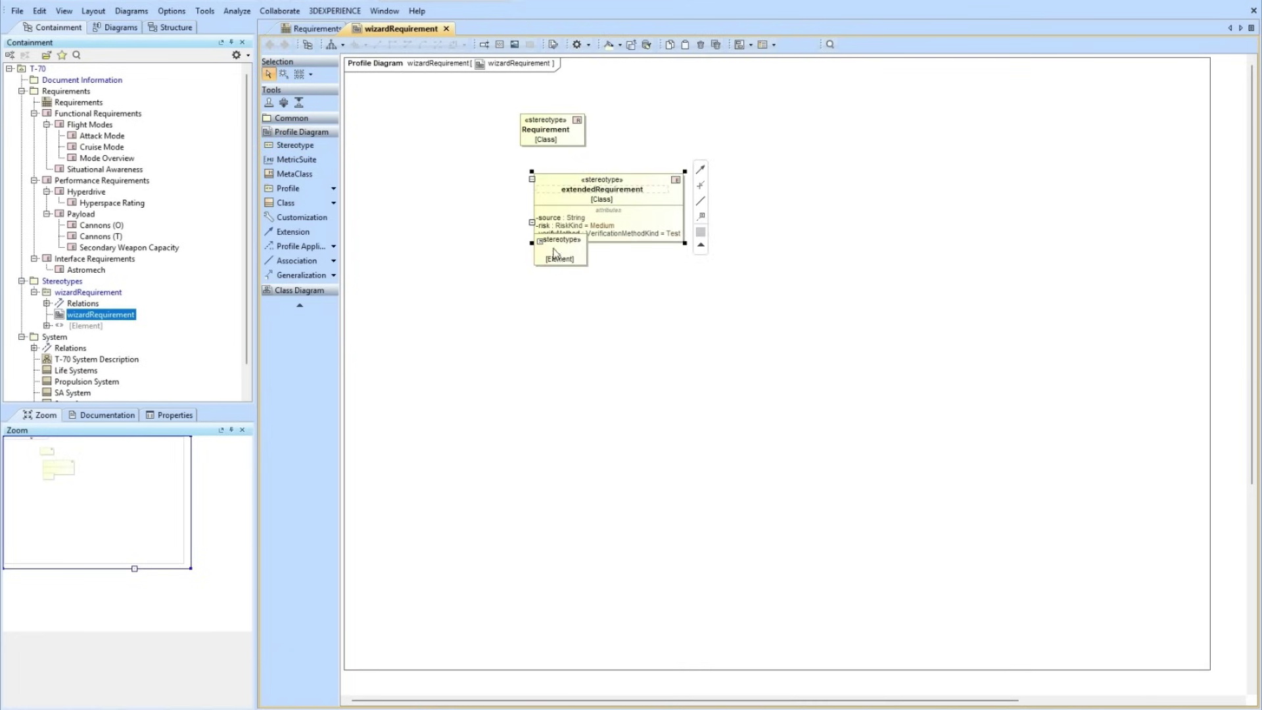
left_click_drag(554, 253, 556, 315)
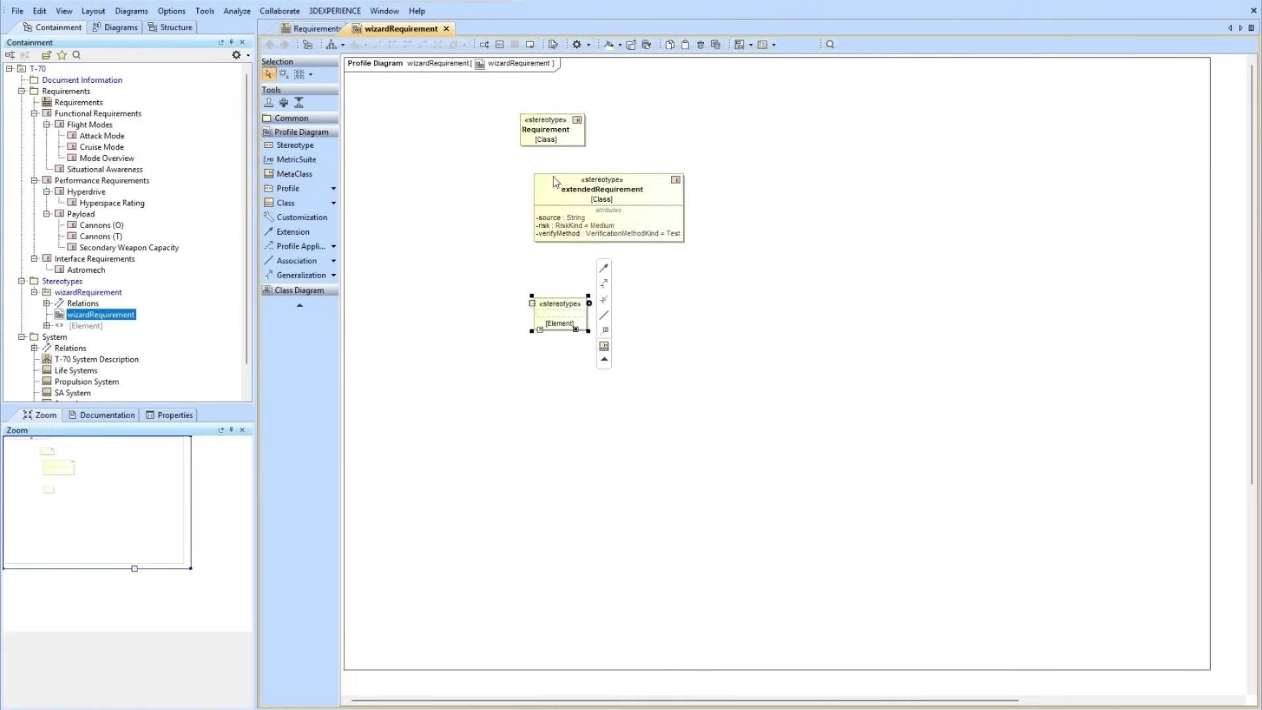
left_click_drag(554, 182, 536, 191)
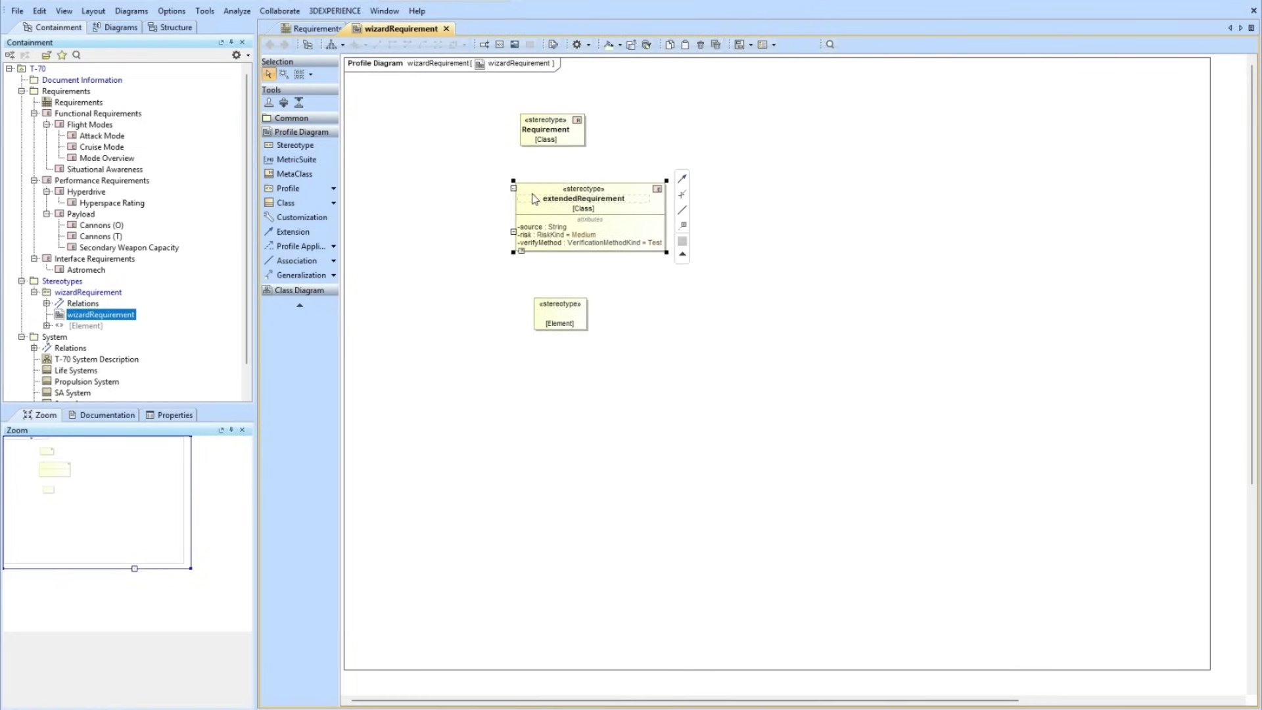
Name the remaining blank stereotype wizardRequirement.
left_click(554, 324)
type("wi")
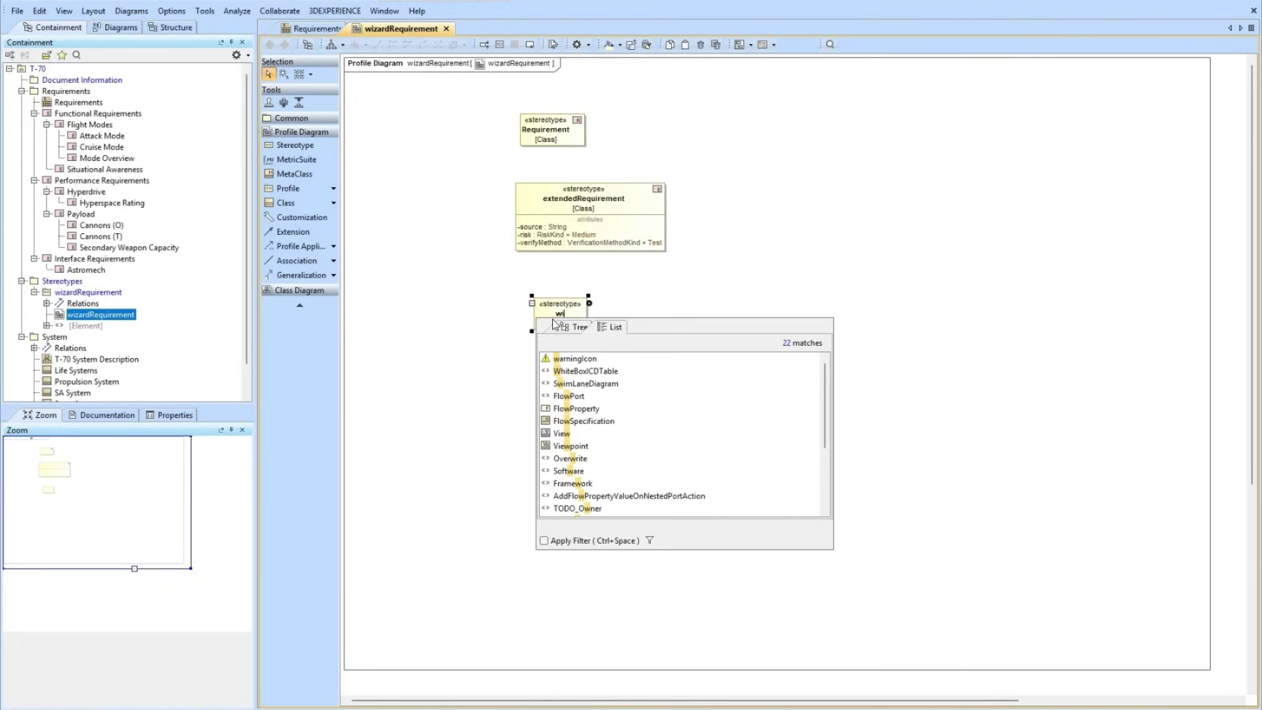
type("zar")
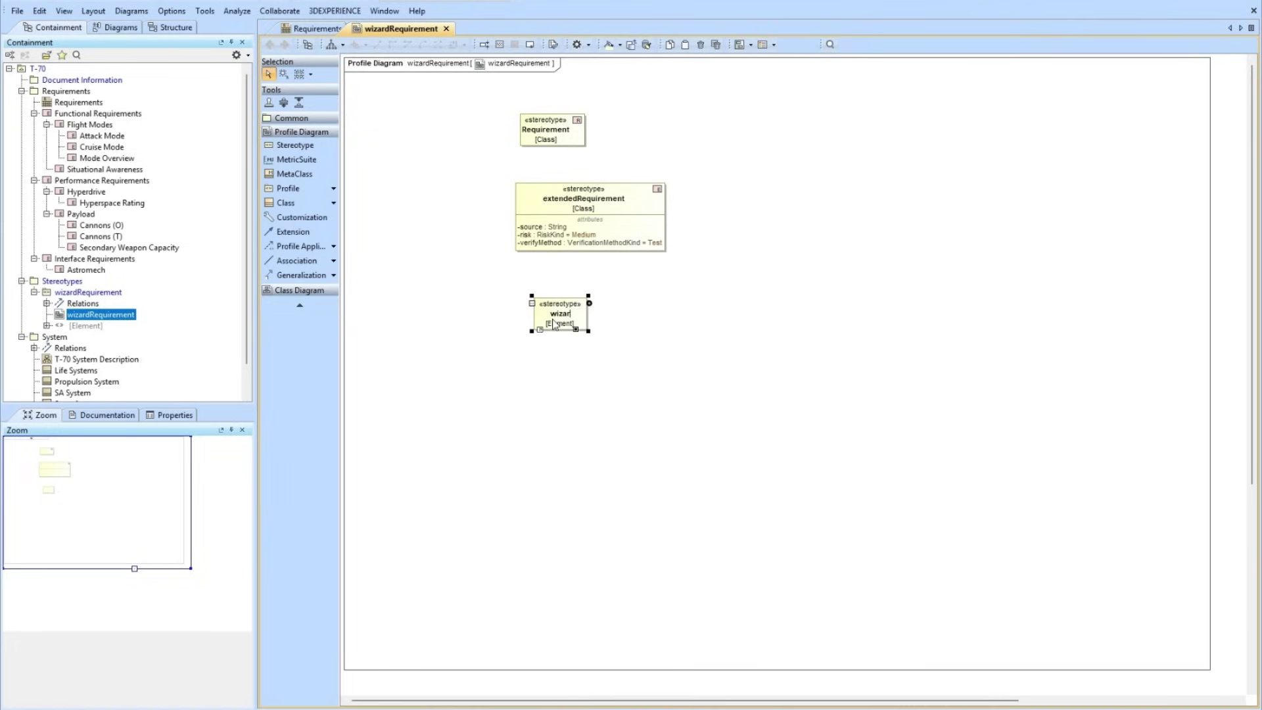
type("dRequriement")
key("BackSpace")
key("BackSpace")
key("BackSpace")
key("BackSpace")
key("BackSpace")
key("BackSpace")
key("BackSpace")
key("BackSpace")
type("uiremen")
left_click(618, 296)
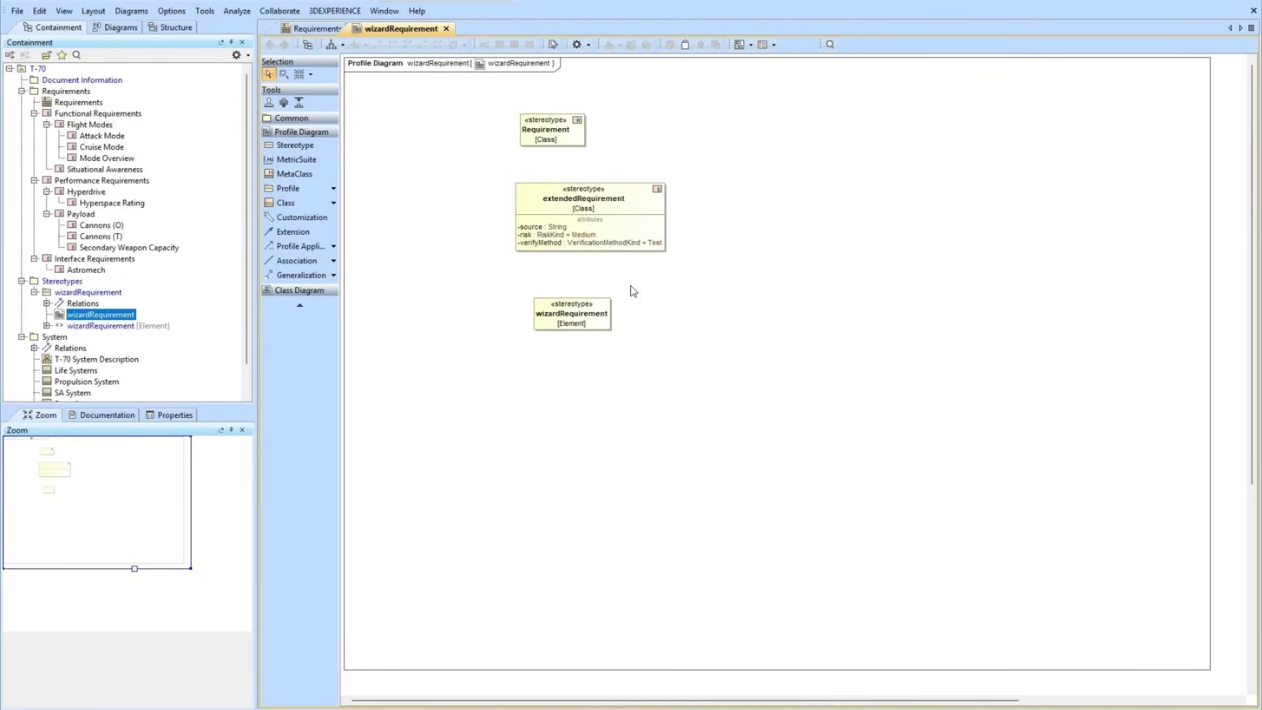
Display all existing paths of the extendedRequirement stereotype on the diagram.
right_click(619, 196)
mouse_move(744, 322)
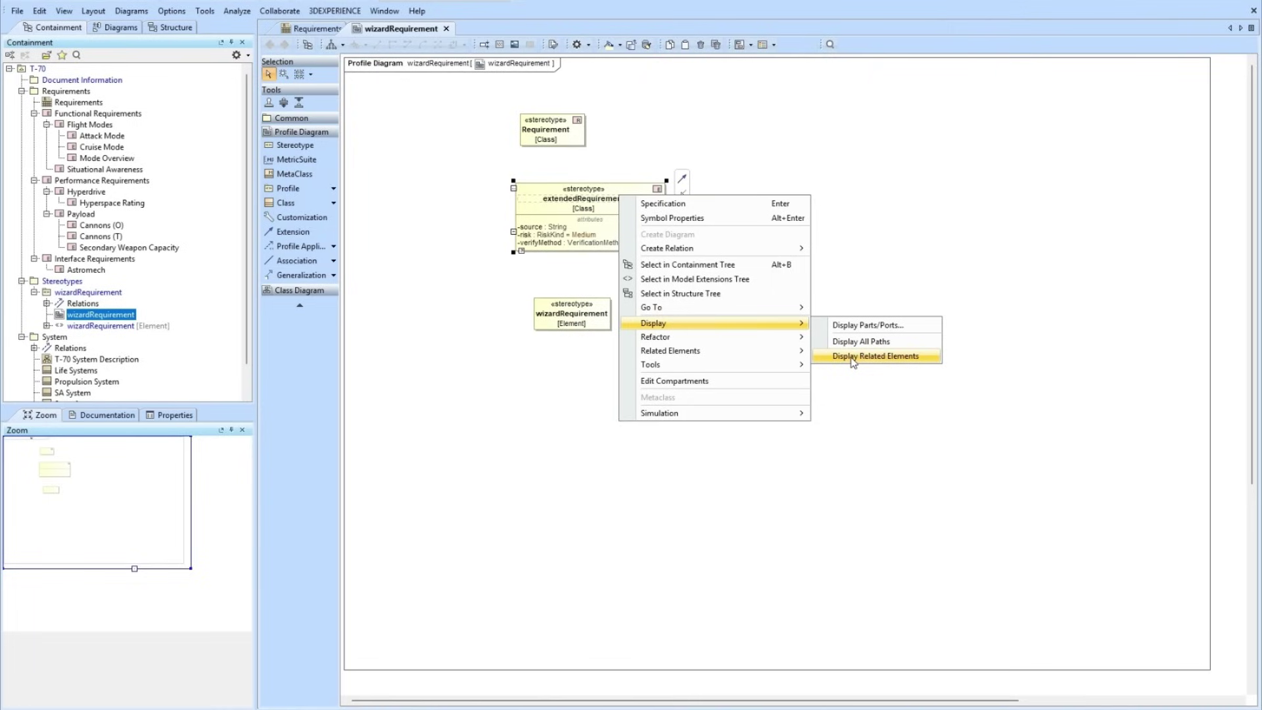
left_click(852, 343)
left_click(723, 340)
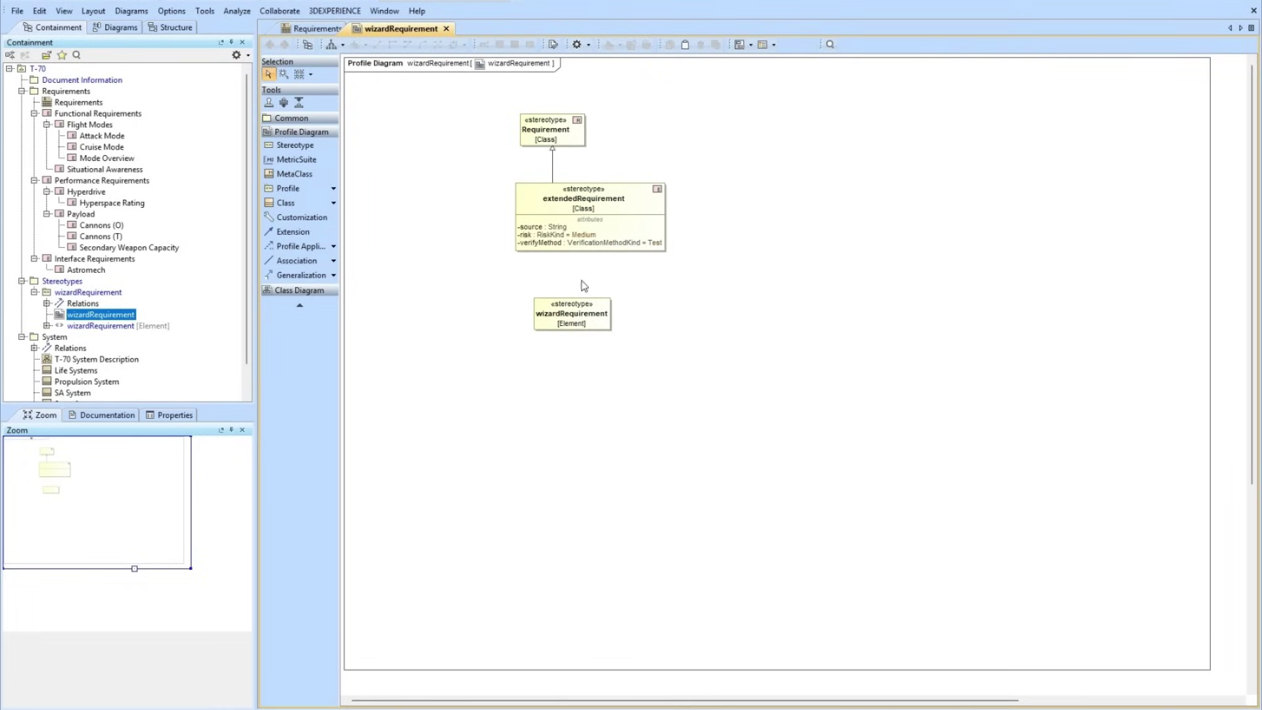
Draw a generalization from the wizardRequirement stereotype to extendedRequirement.
left_click(604, 312)
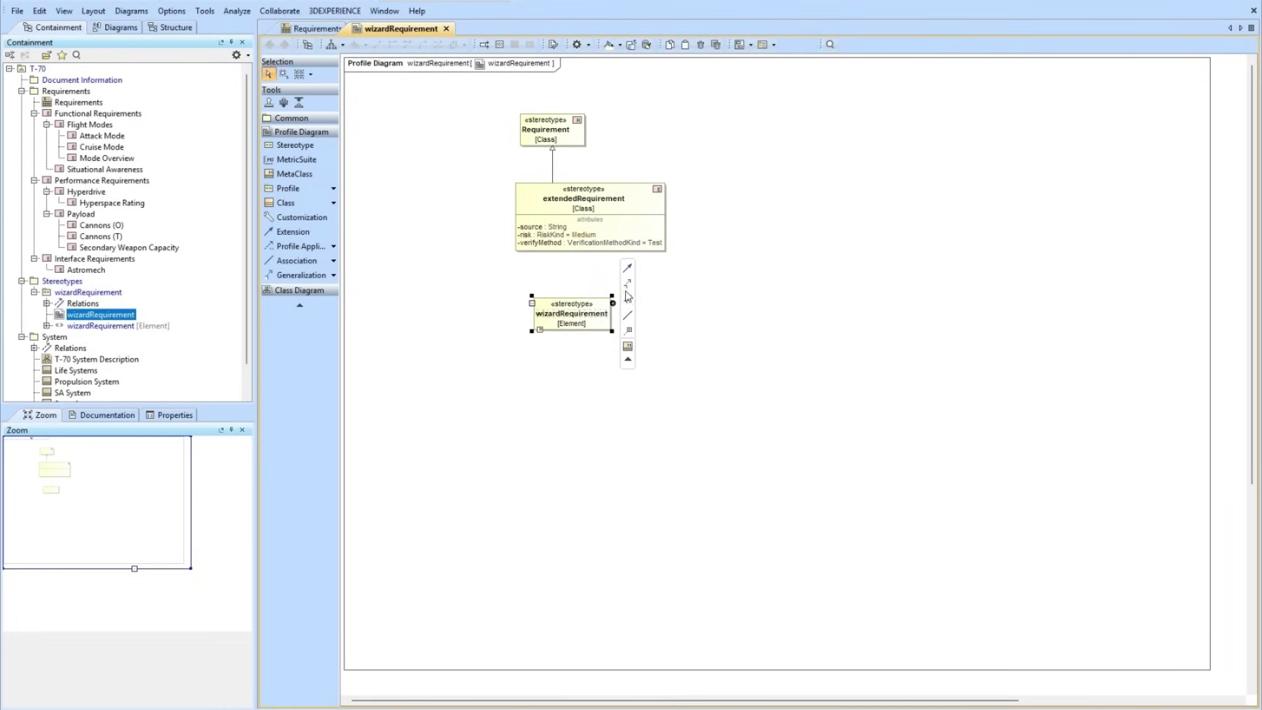
left_click(626, 302)
left_click(628, 194)
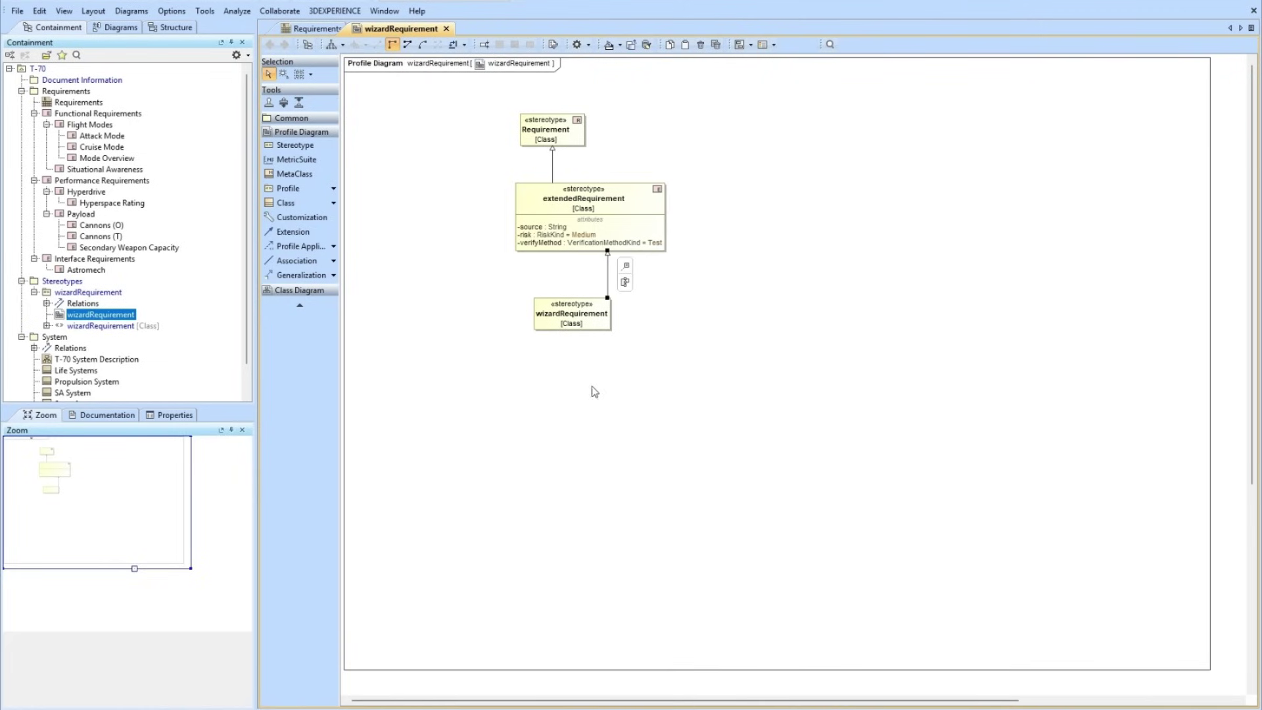
Add an attribute named objectType to the wizardRequirement stereotype.
left_click(600, 312)
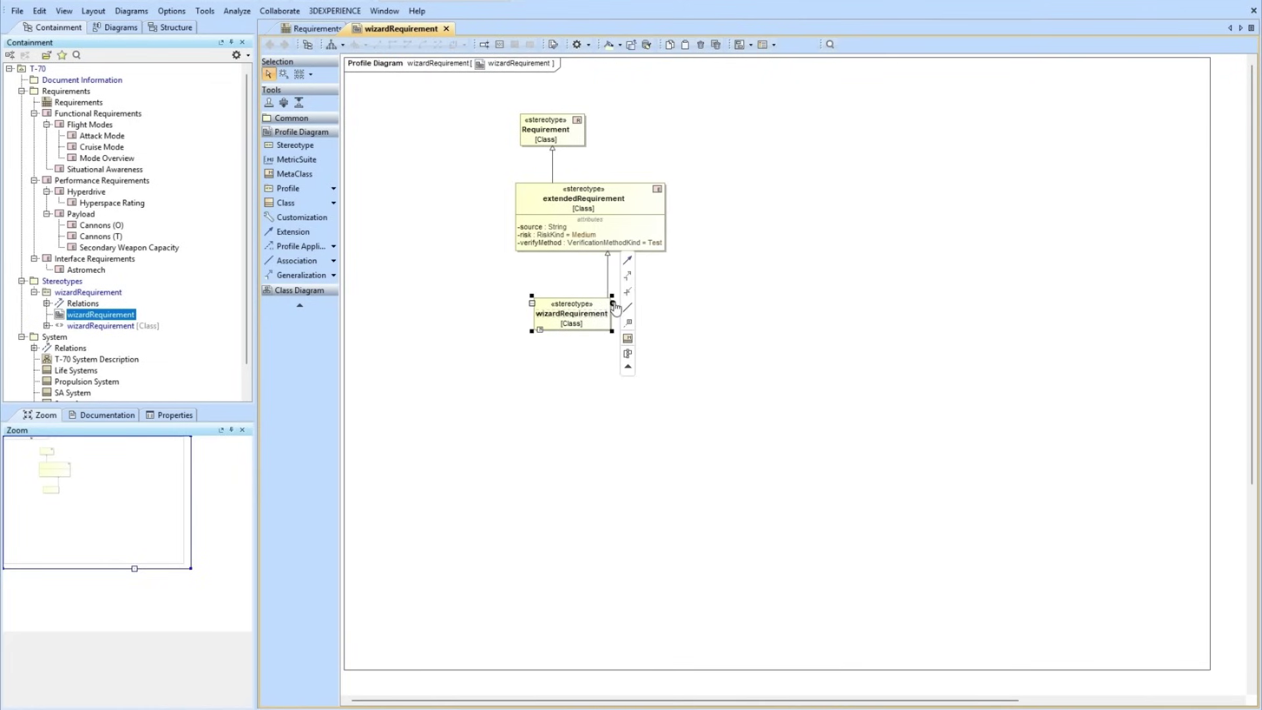
left_click(614, 303)
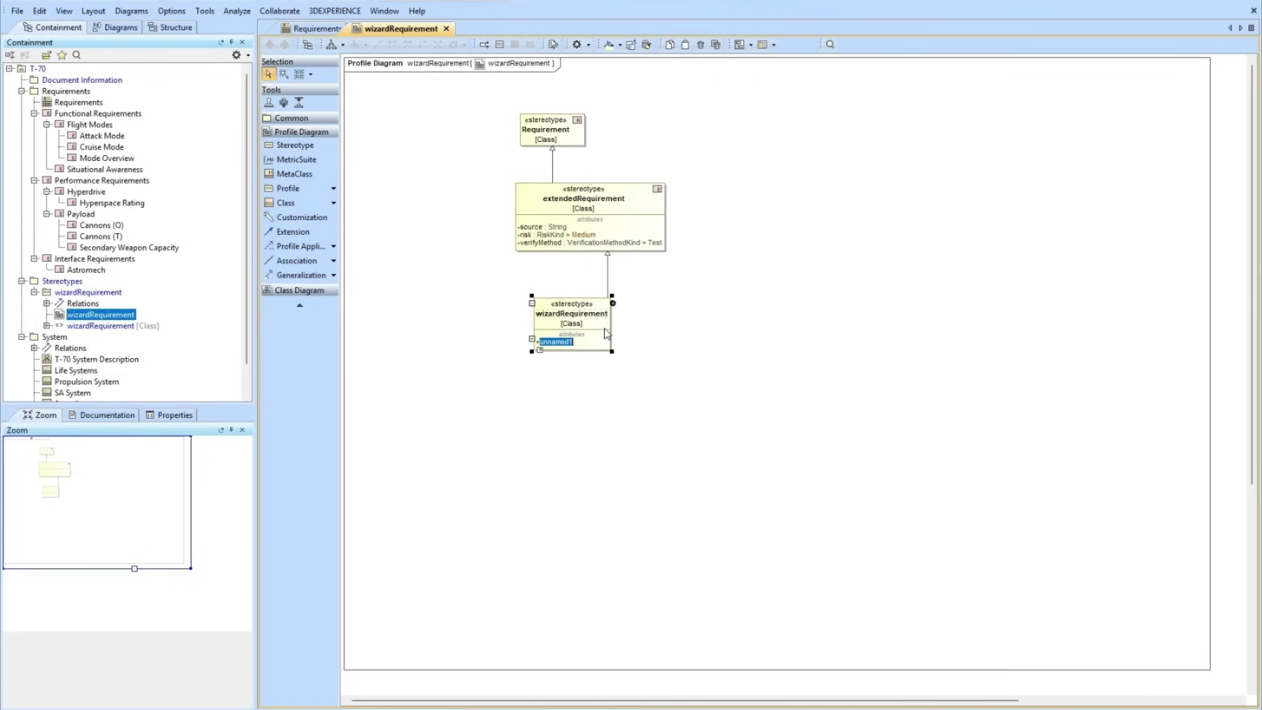
type("objectType")
left_click(644, 351)
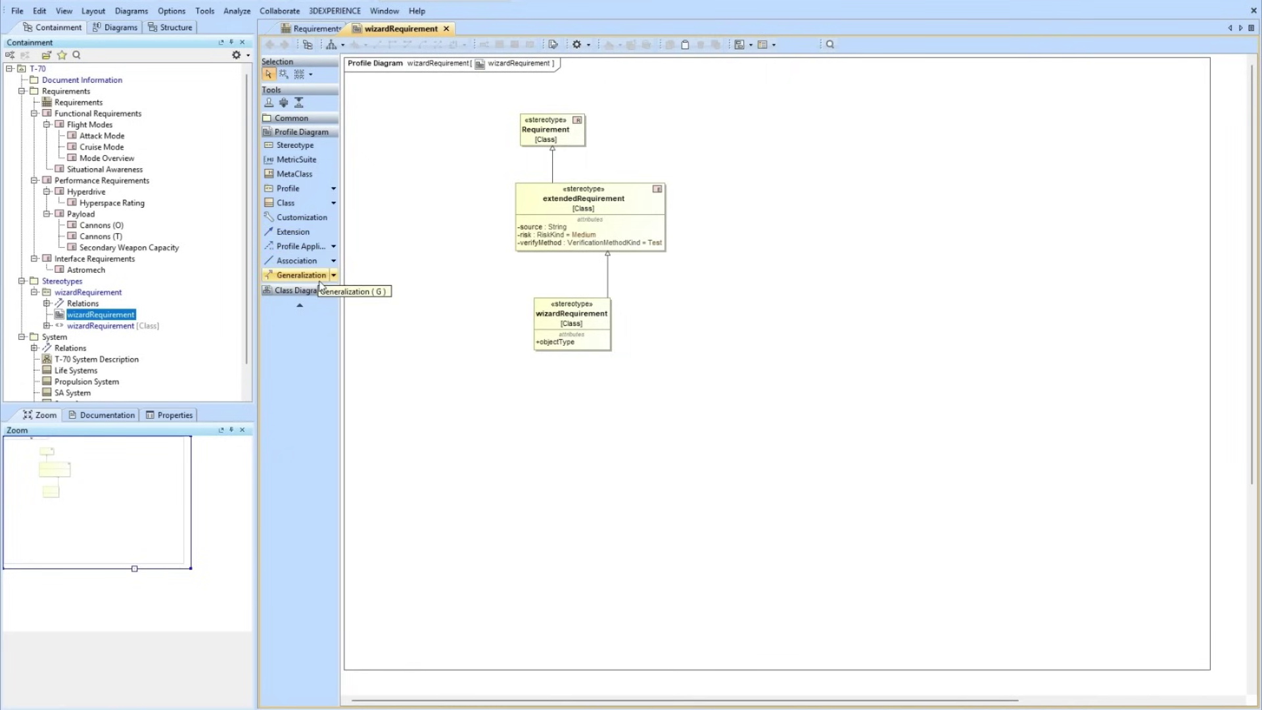
Create an enumeration named Object Type inside the wizardRequirement profile.
left_click(117, 293)
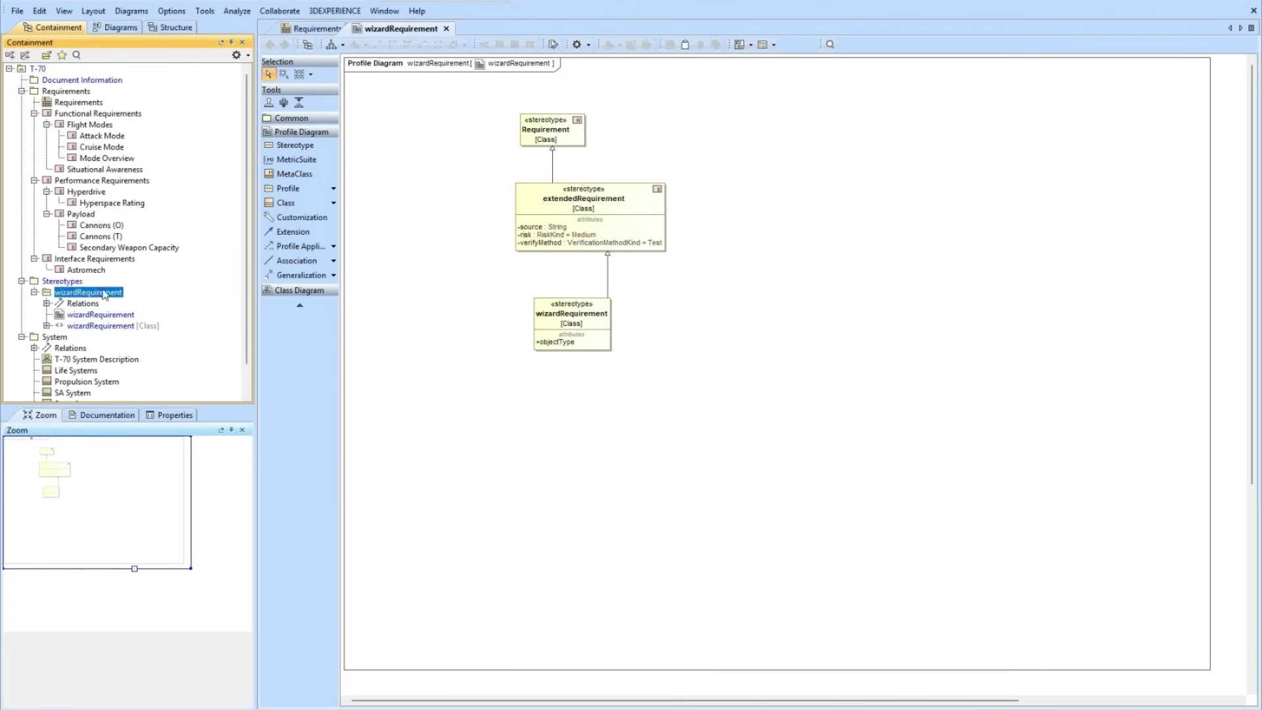
key("ctrl+shift+e")
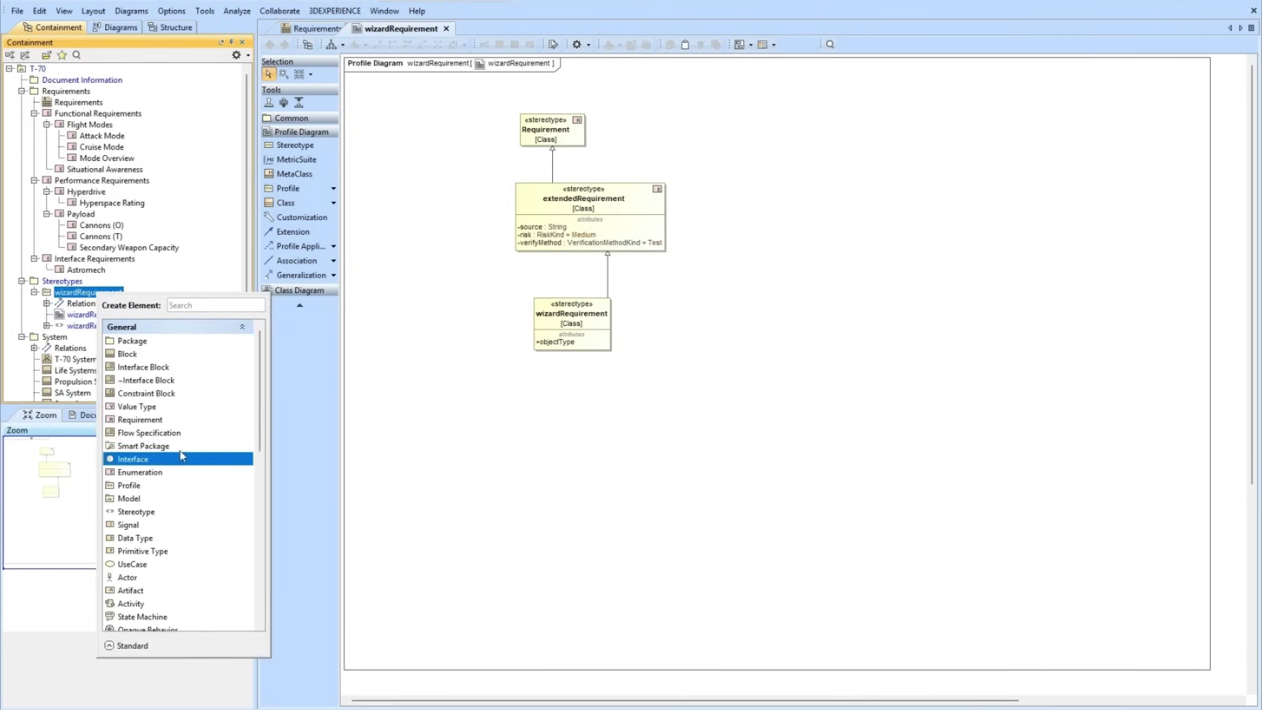
left_click(185, 472)
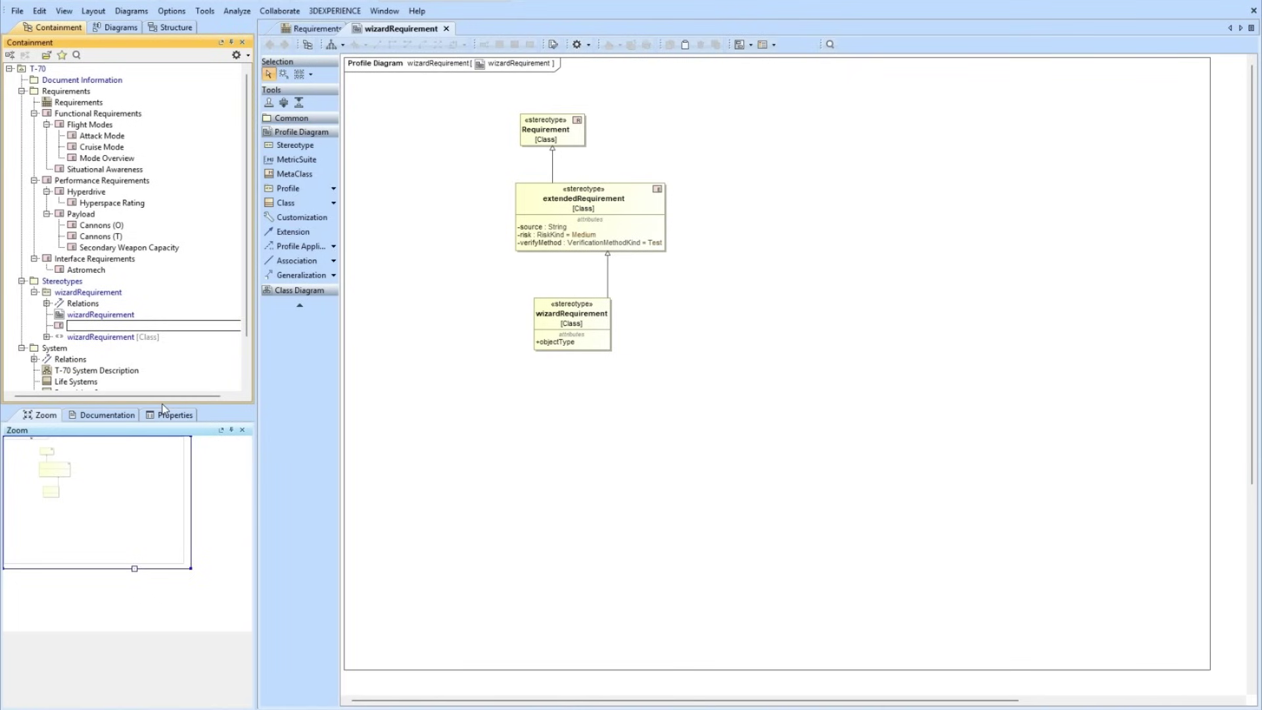
type("Object Type")
key("Return")
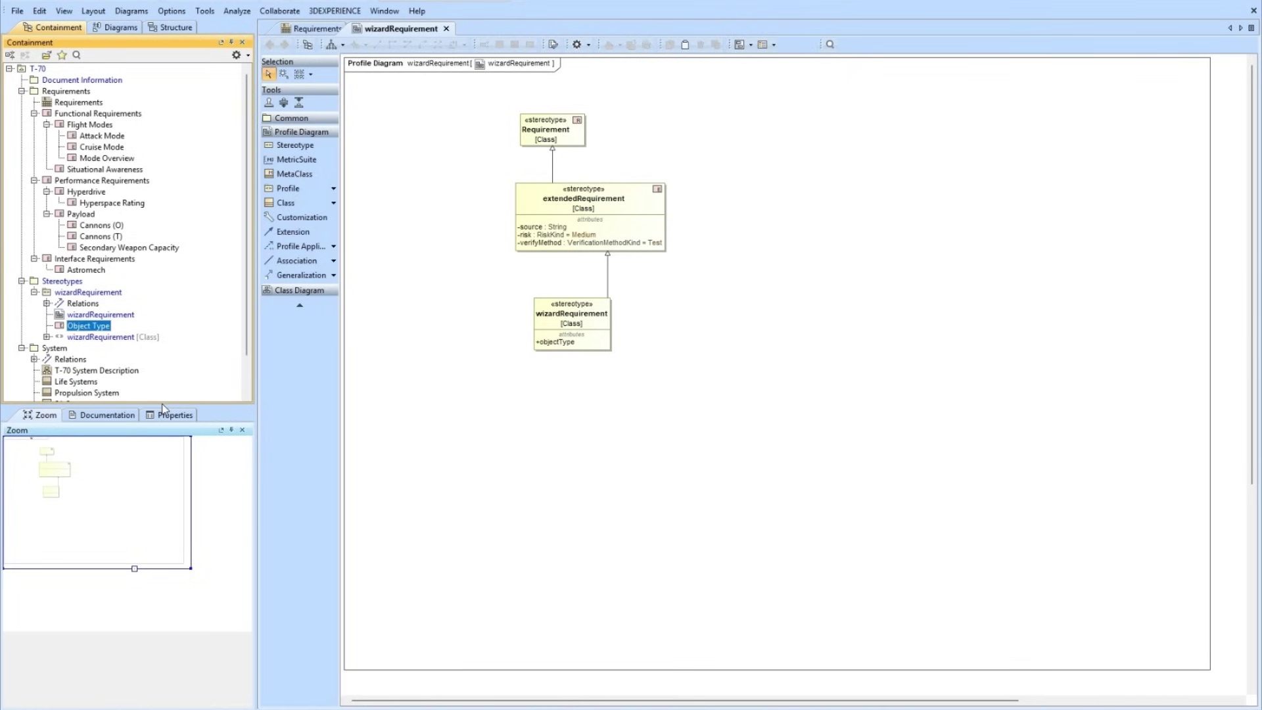
Add an enumeration literal named Requirement to the Object Type enumeration.
right_click(102, 334)
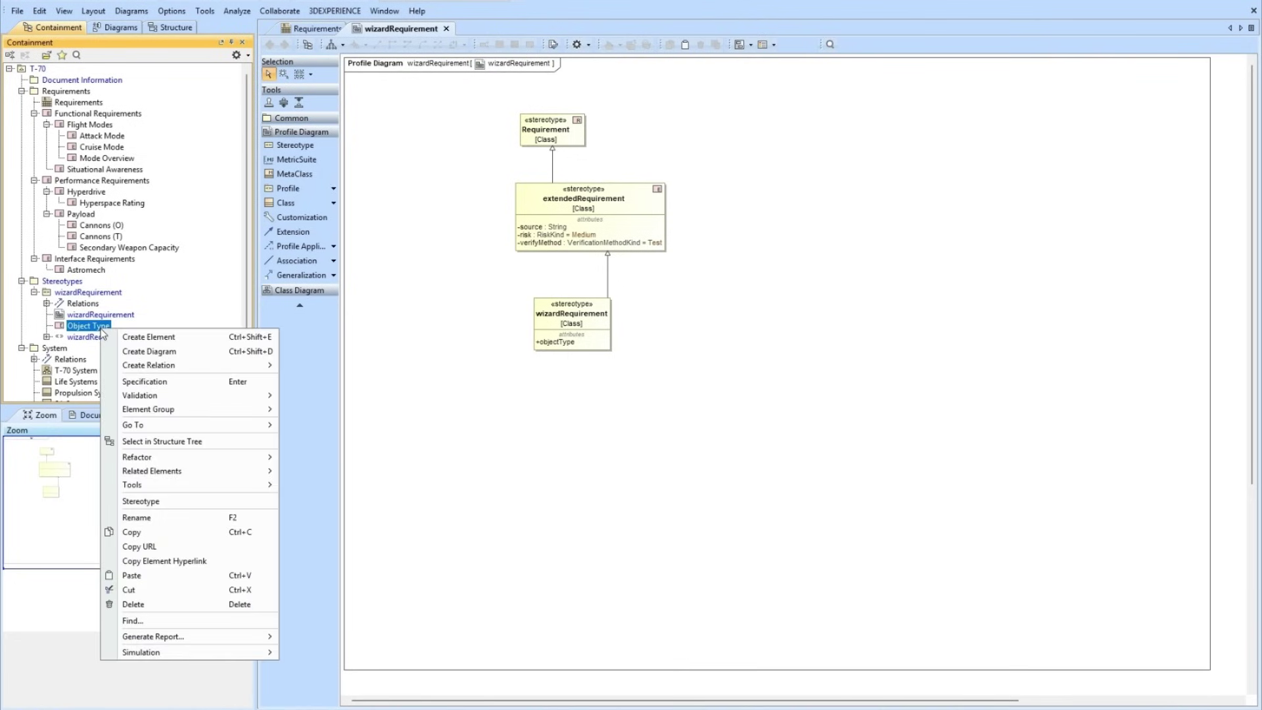
left_click(151, 336)
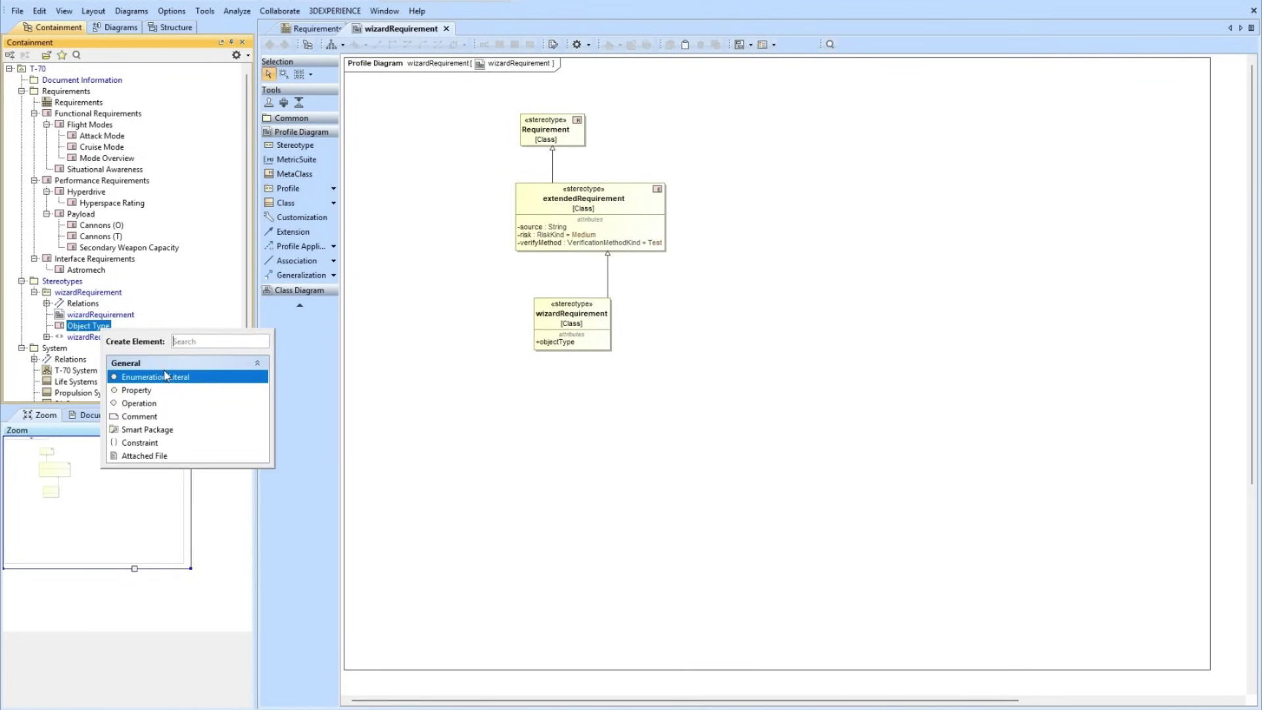
left_click(167, 377)
type("Requirement")
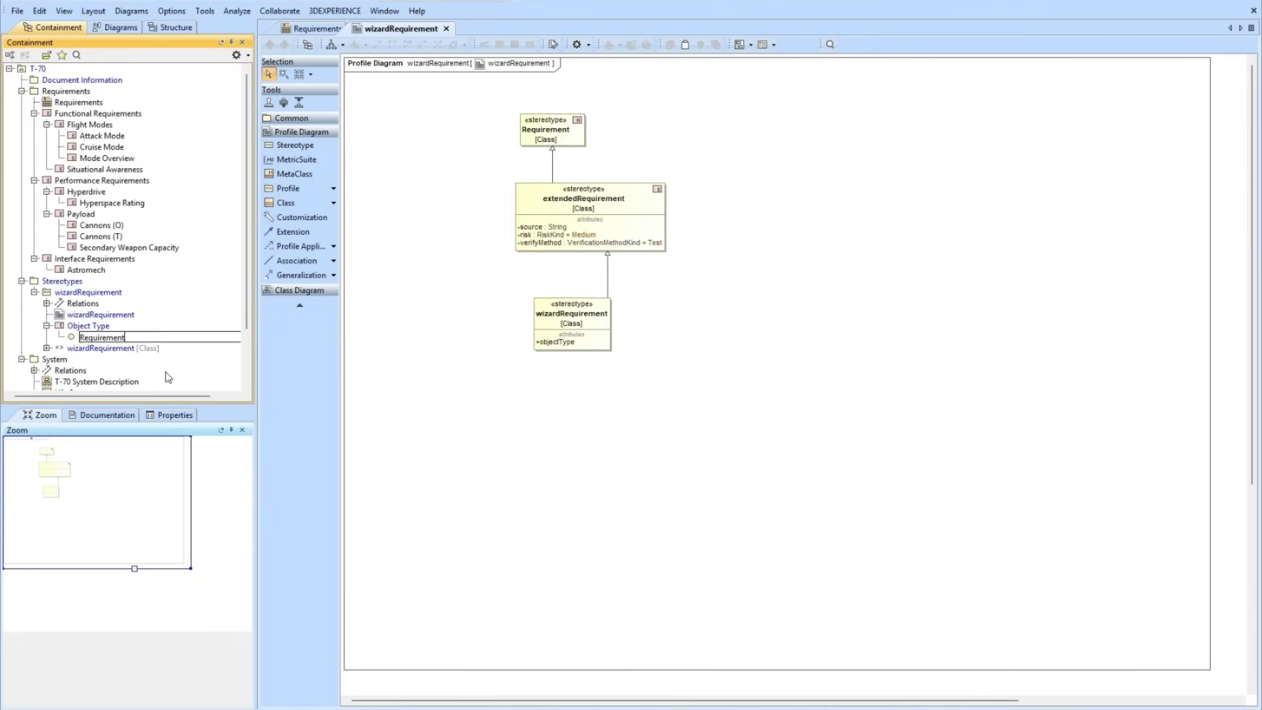
key("Return")
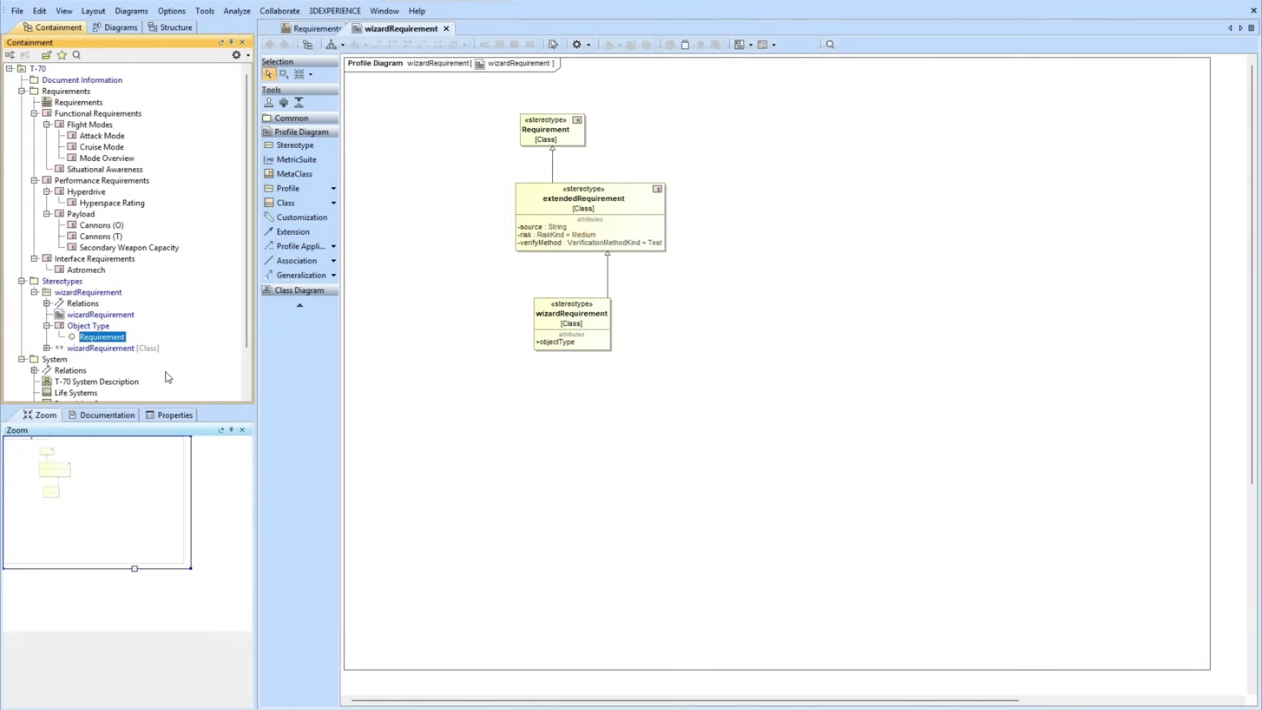
Add a second enumeration literal named Objective to the Object Type enumeration.
left_click(96, 327)
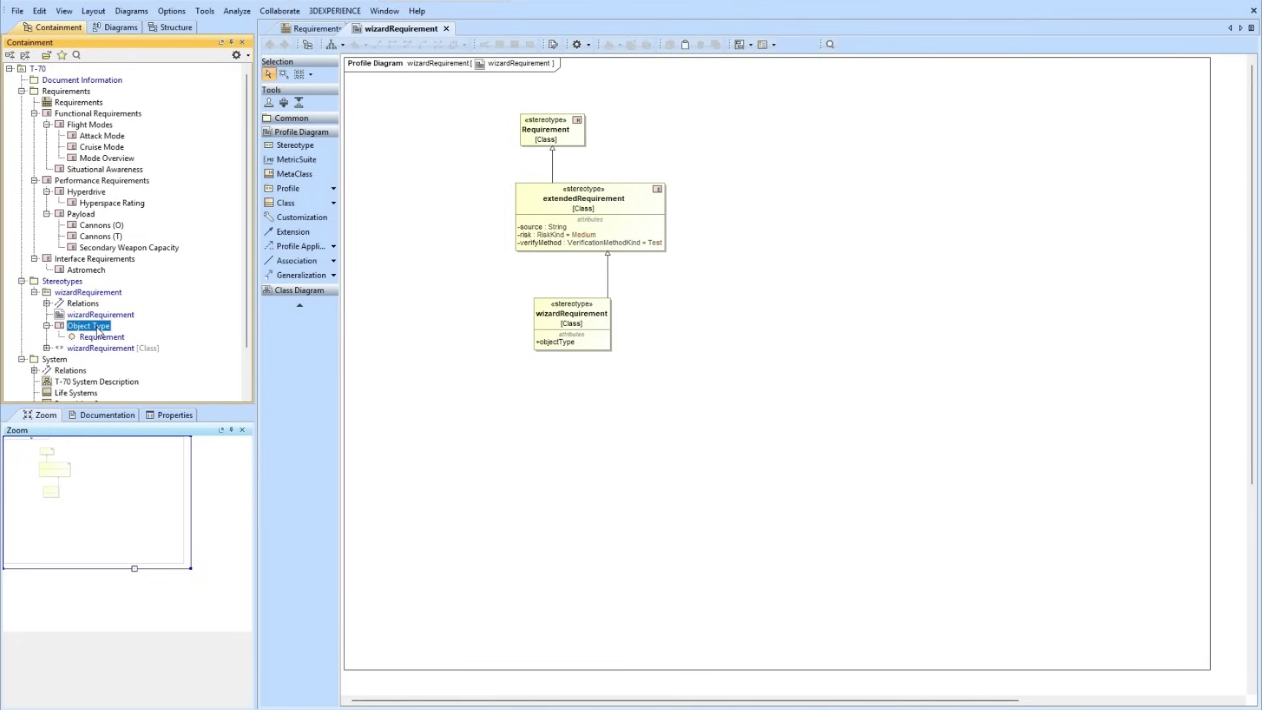
key("alt+Insert")
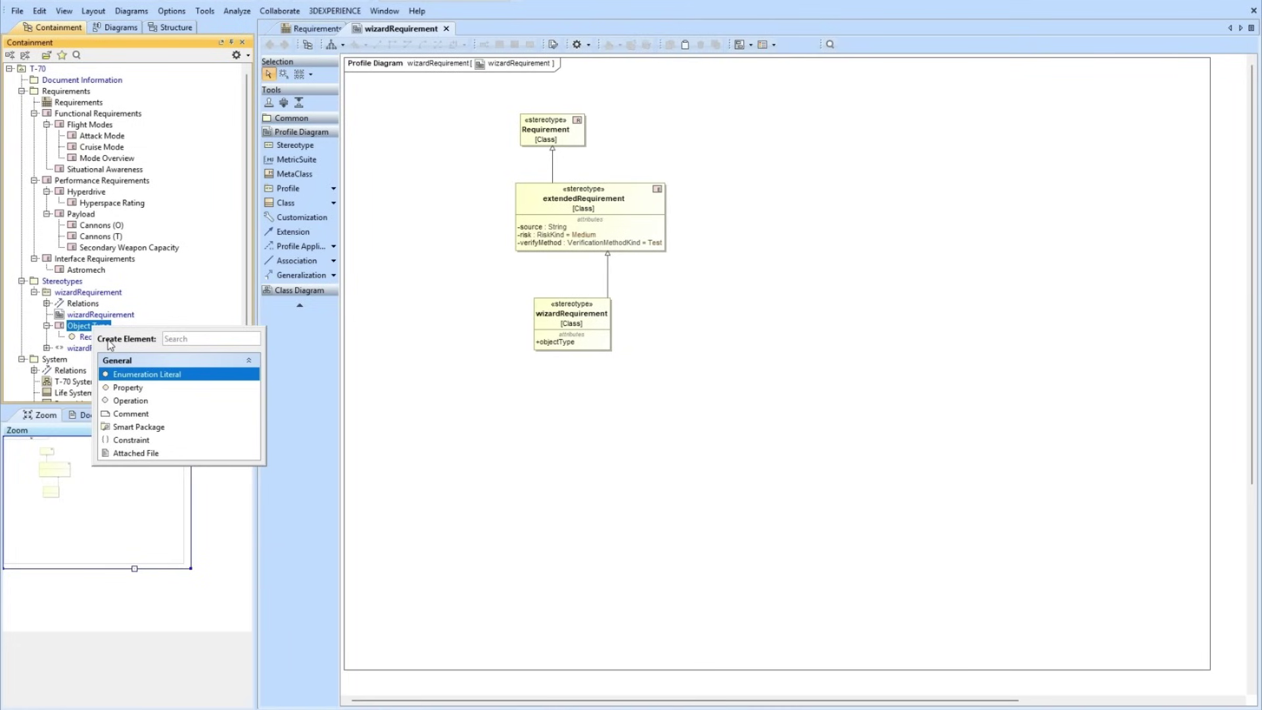
key("Return")
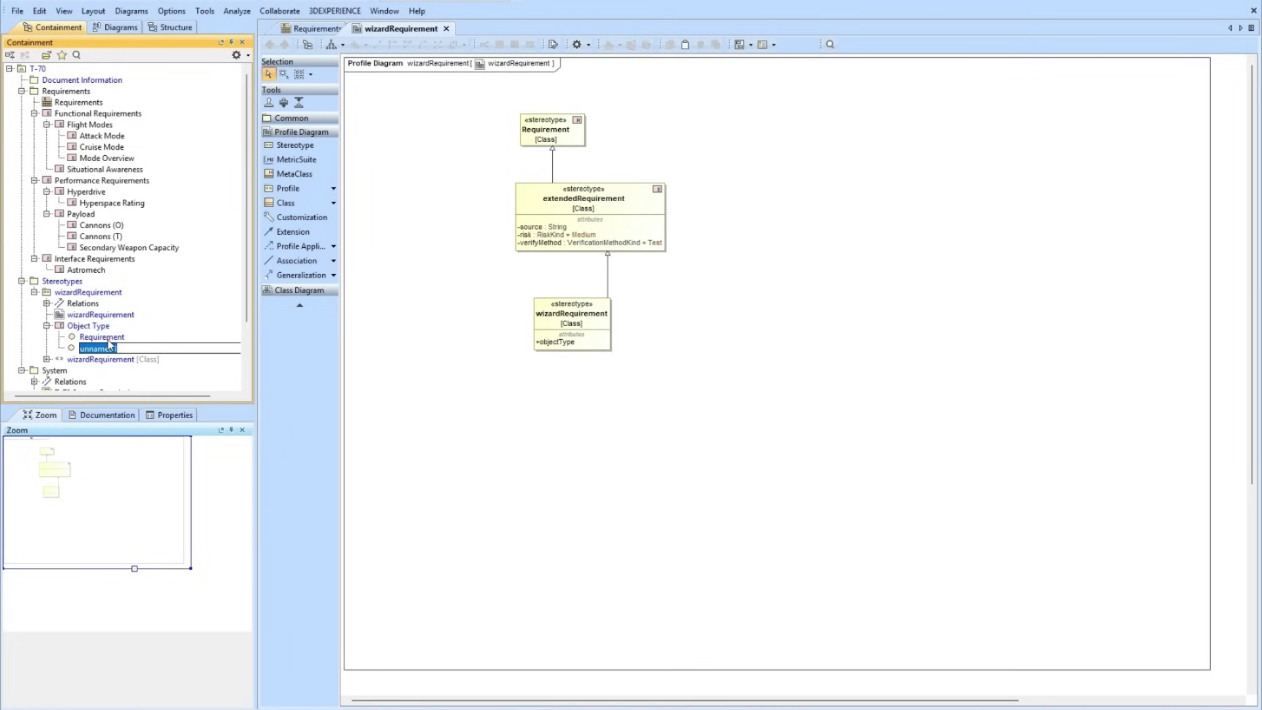
type("Objective")
key("Return")
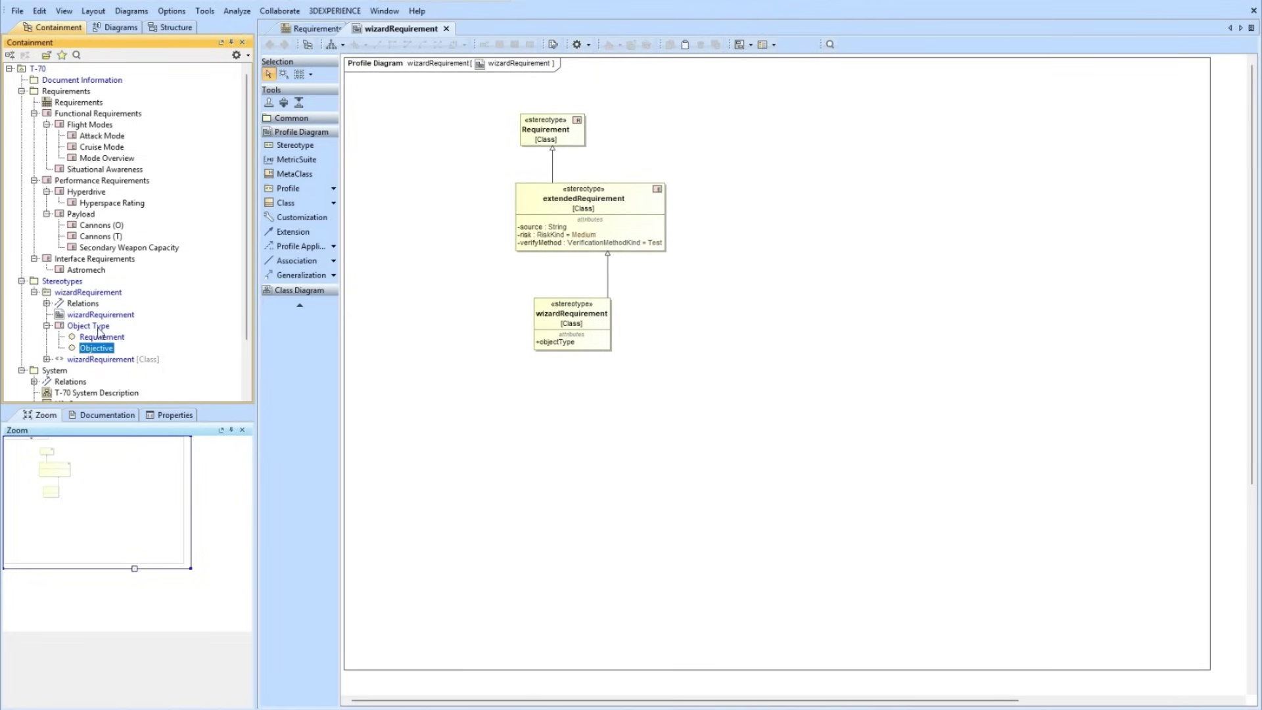
Add a third enumeration literal named Heading to the Object Type enumeration.
left_click(98, 327)
key("ctrl+shift+e")
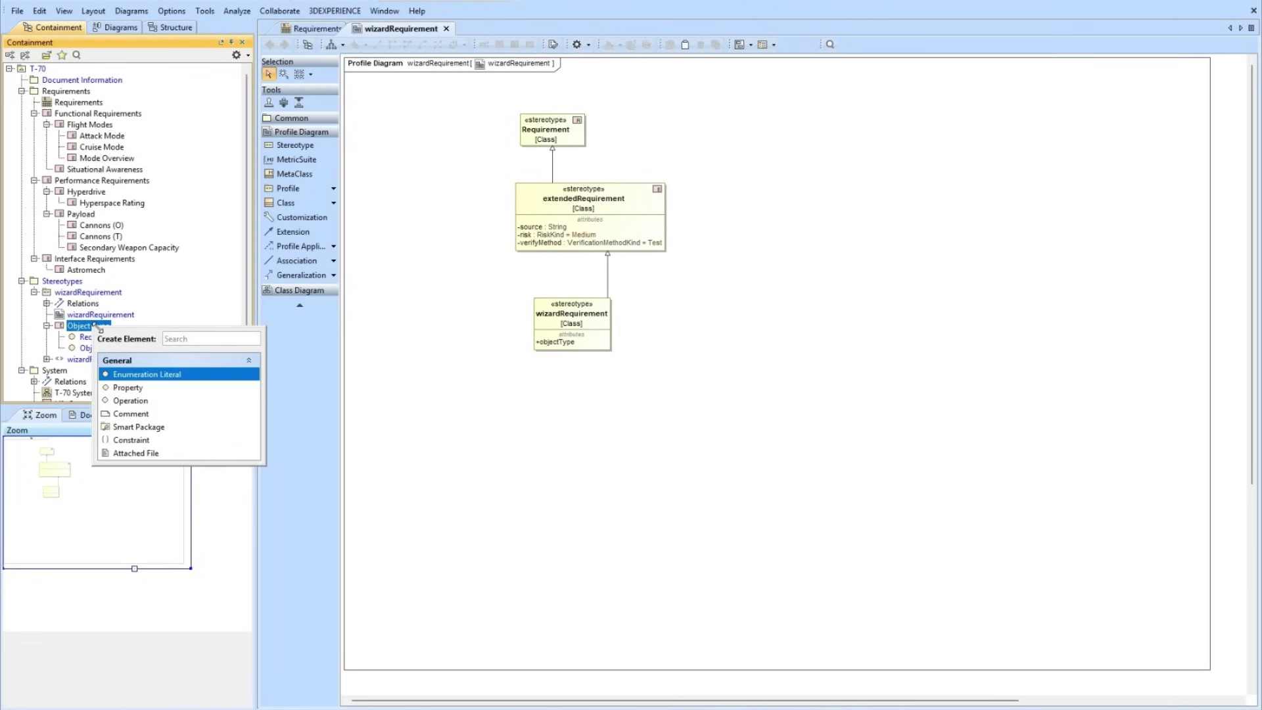
left_click(134, 377)
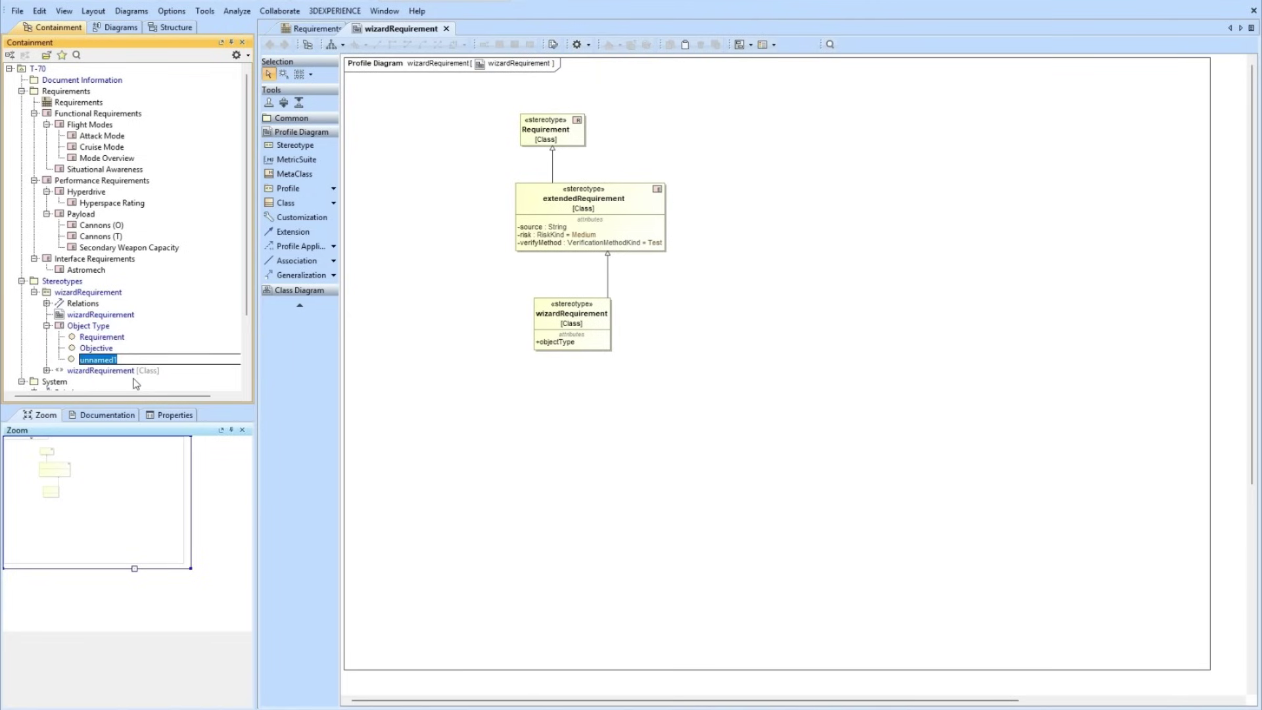
type("Heading")
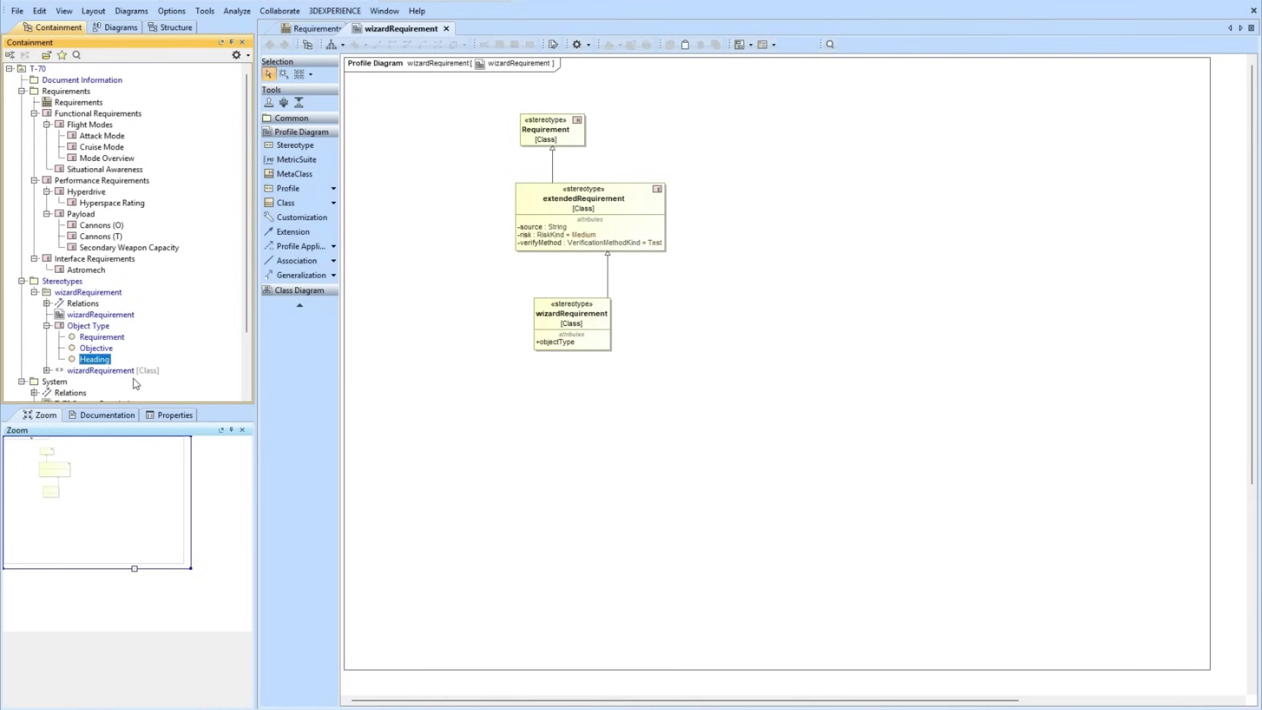
Place the Object Type enumeration on the diagram beside wizardRequirement and add a literal named Supporting Info to it.
left_click_drag(99, 327, 721, 293)
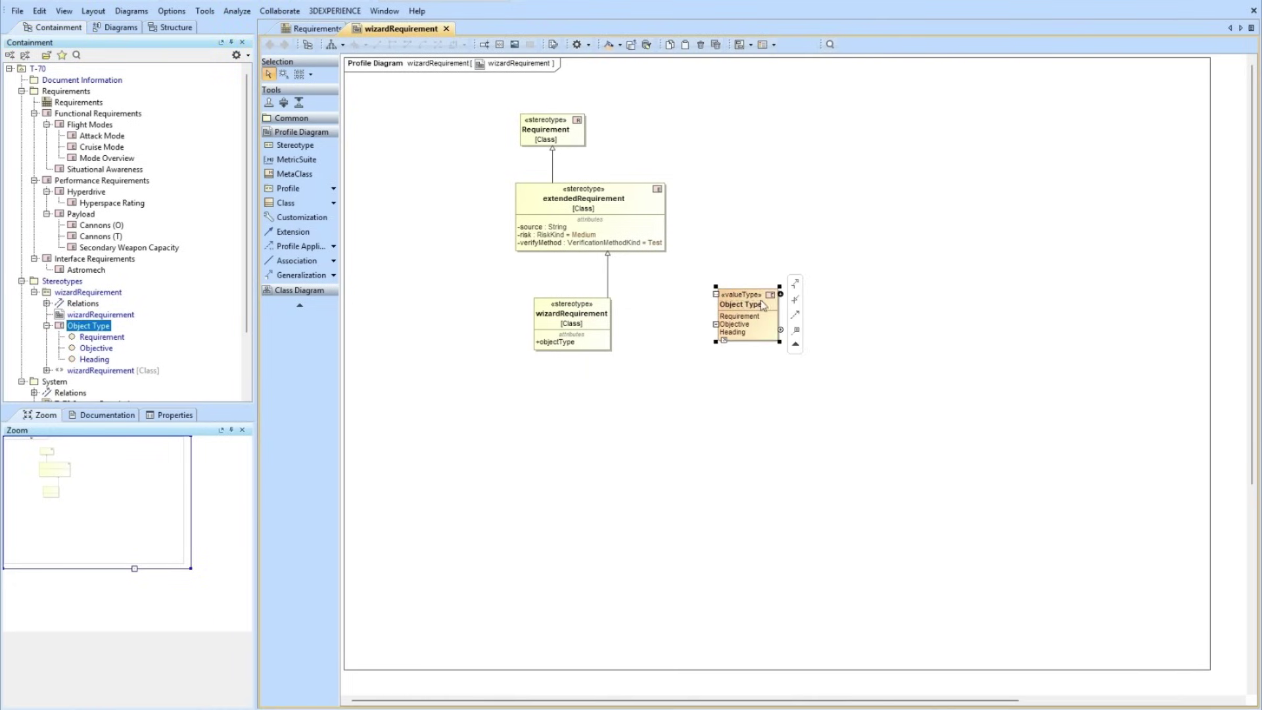
left_click(781, 332)
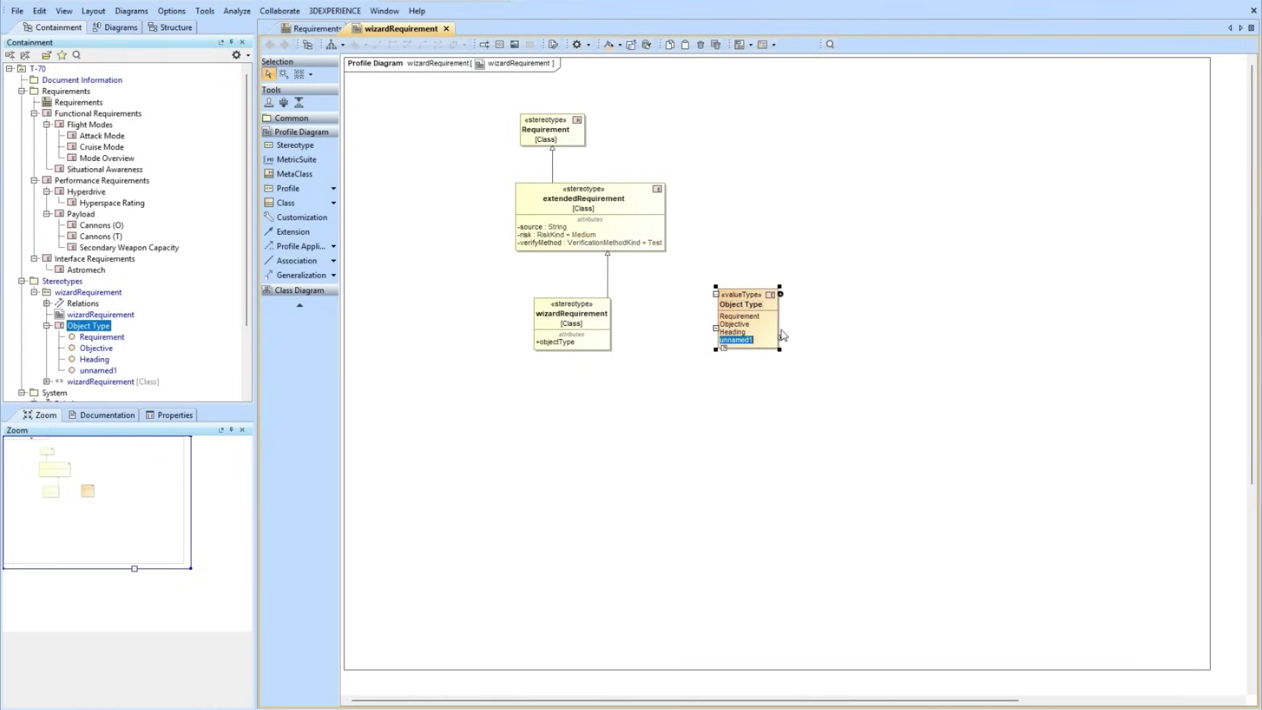
type("Supporting Info")
key("Return")
left_click(686, 374)
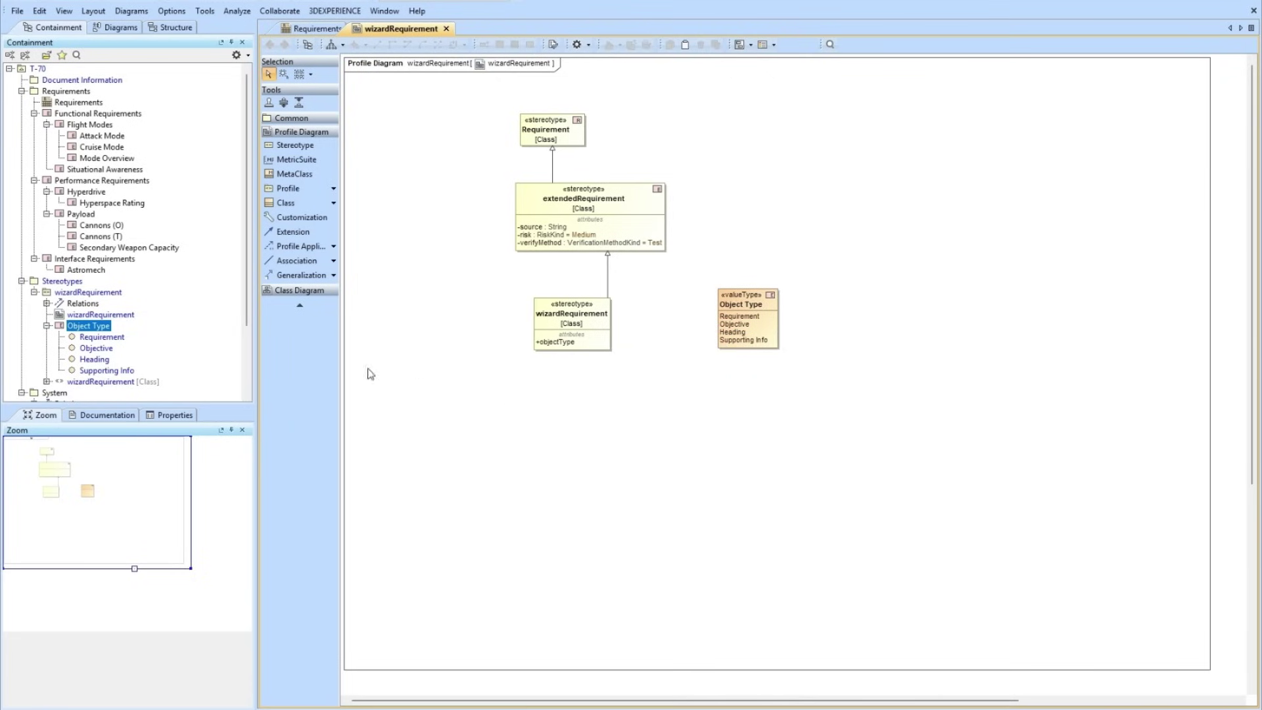
Set the type of wizardRequirement's objectType attribute to the Object Type enumeration and automatically lay out the diagram.
left_click_drag(98, 326, 551, 344)
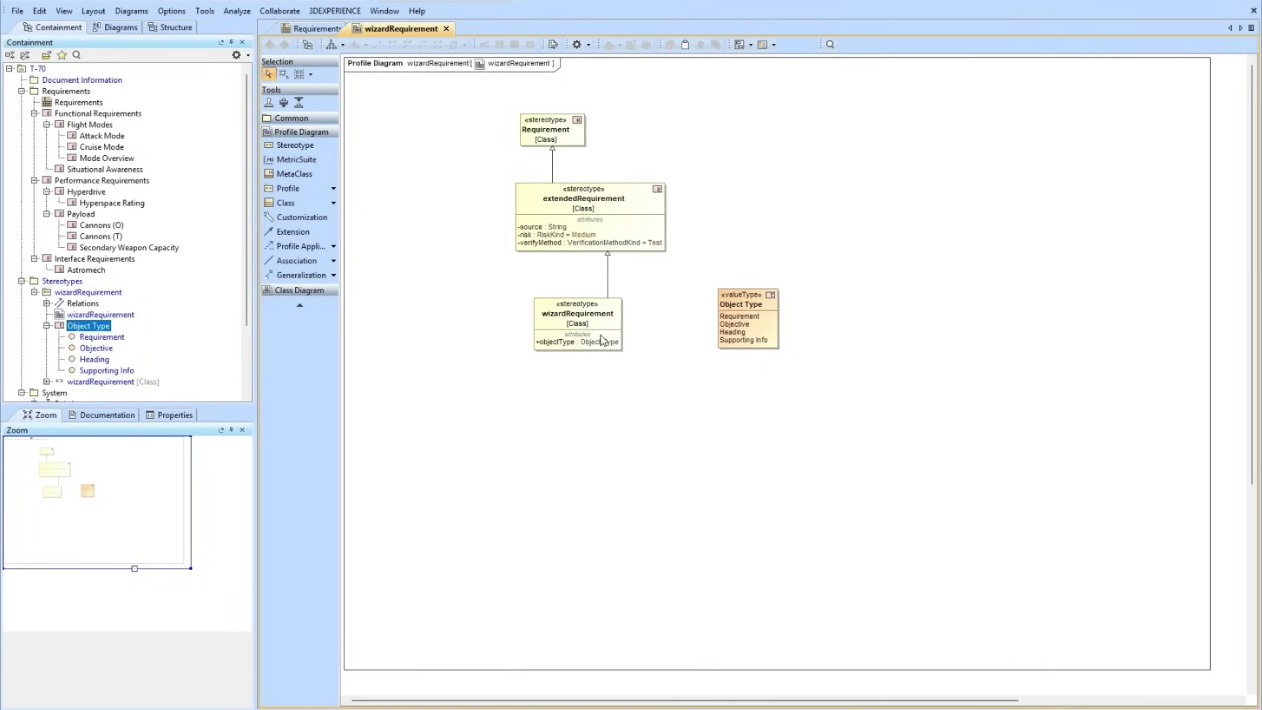
key("ctrl+alt+shift+l")
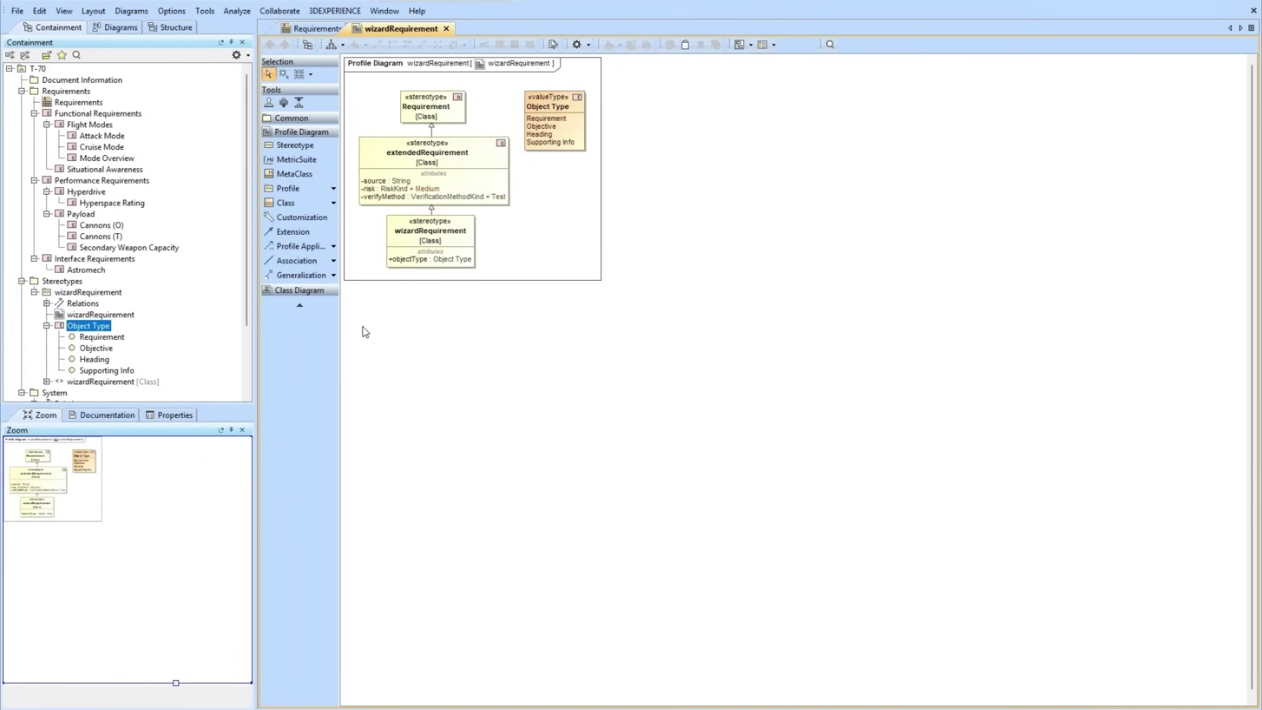
Load Report Profile as a used local project from the <install.root>\profiles location, keeping the default read-only, always-load usage options.
left_click(44, 113)
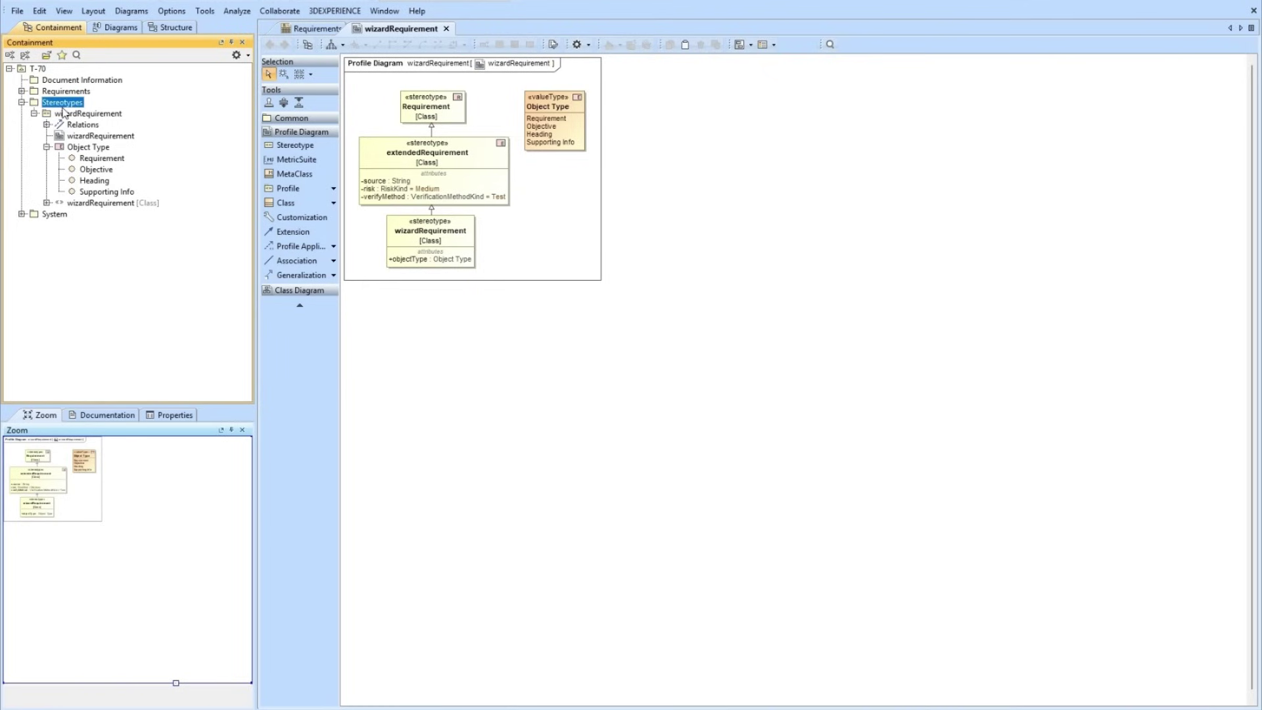
left_click(17, 10)
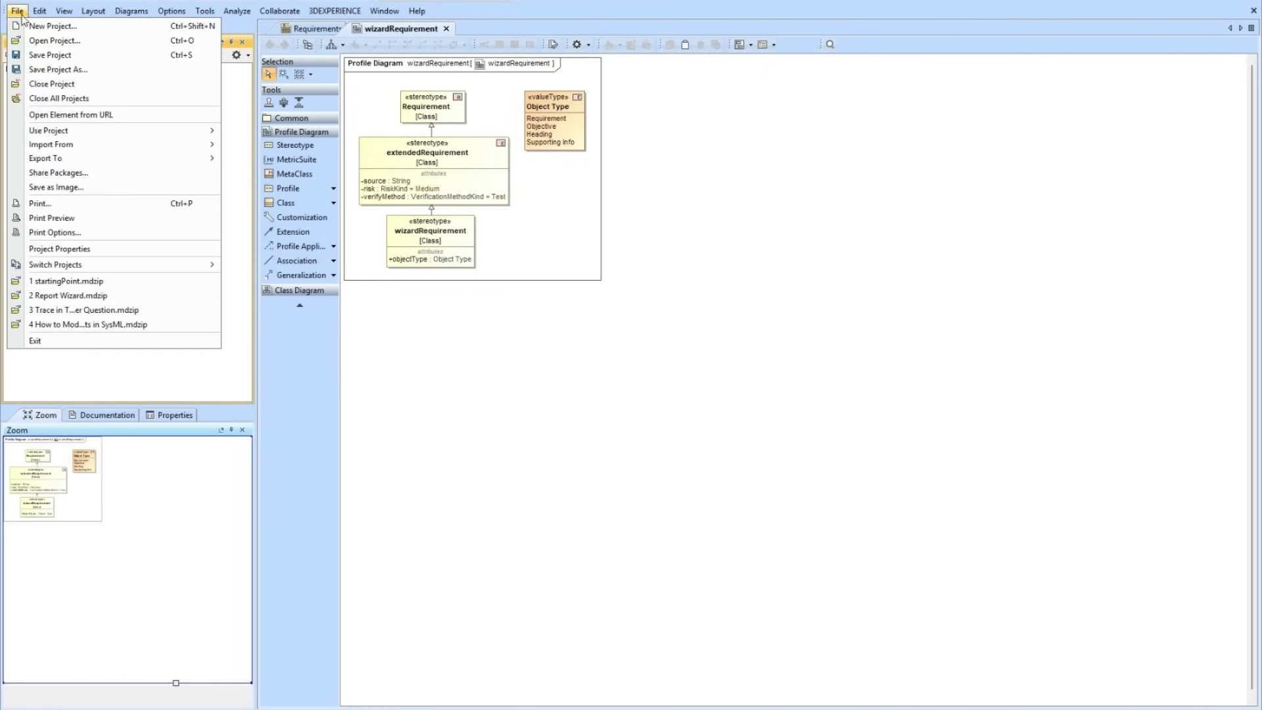
mouse_move(214, 130)
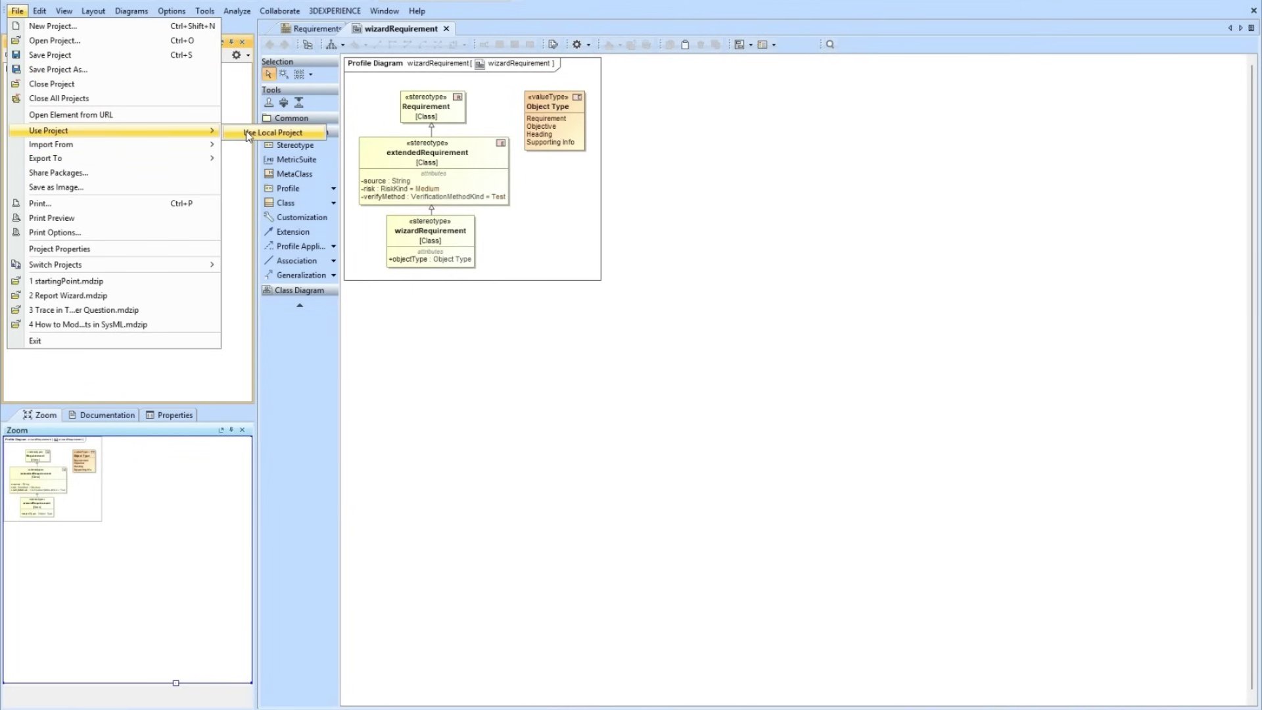
left_click(247, 133)
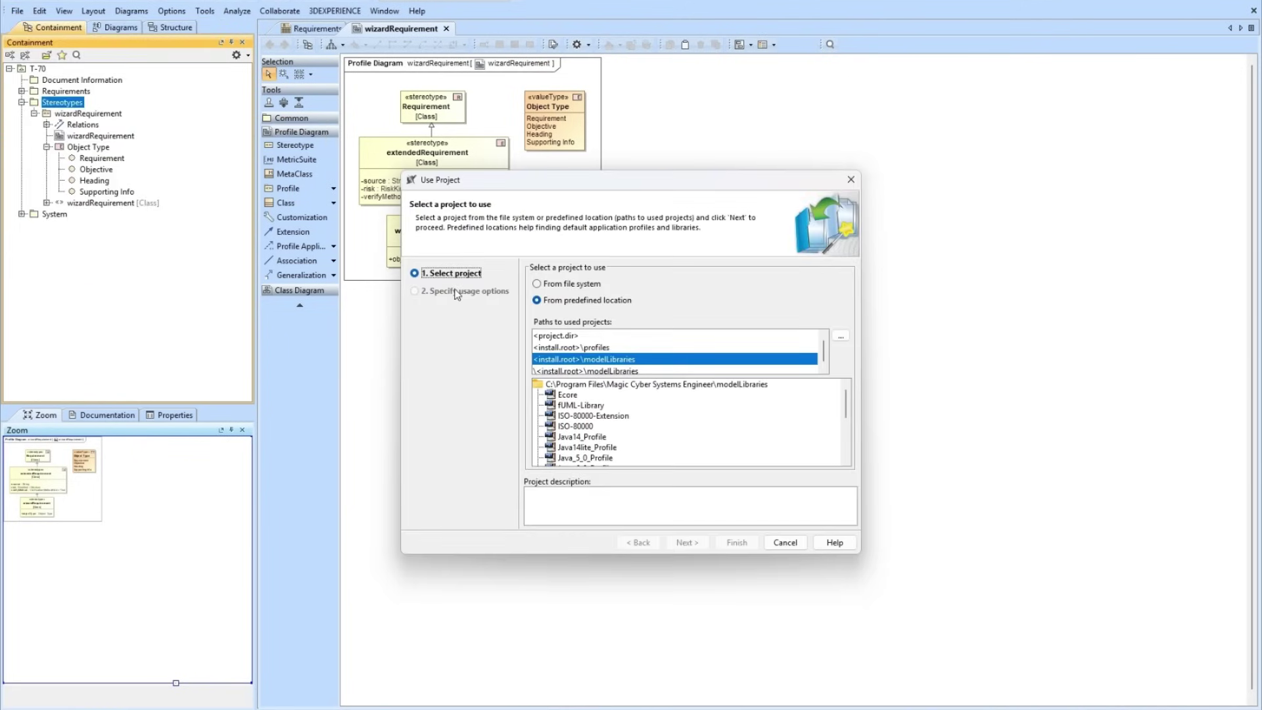
left_click(544, 348)
scroll(582, 396, "down", 3)
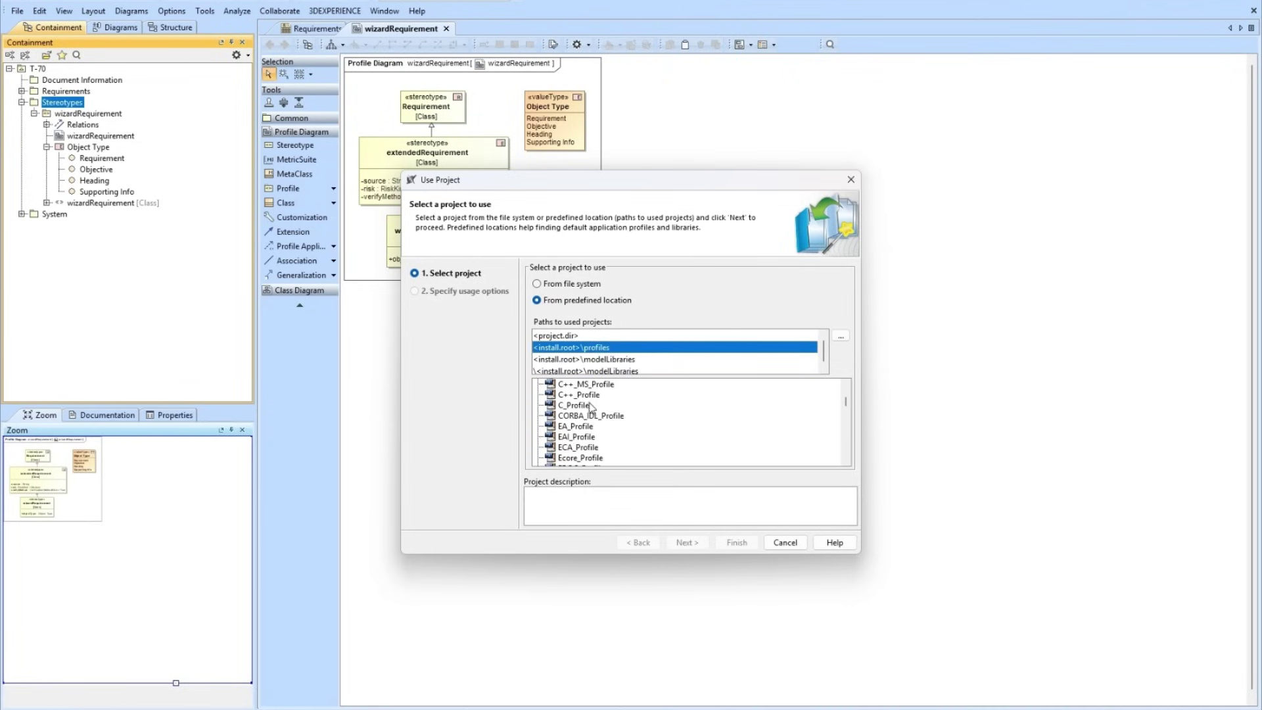
scroll(594, 408, "down", 10)
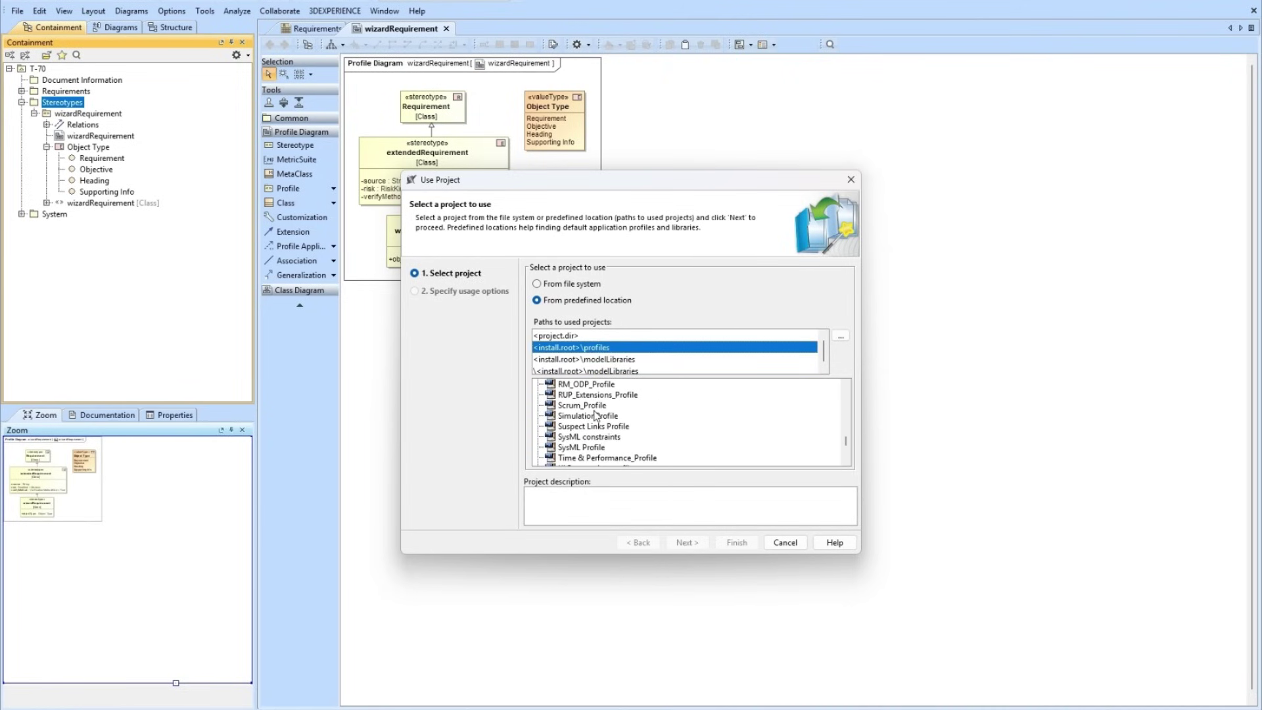
left_click(582, 384)
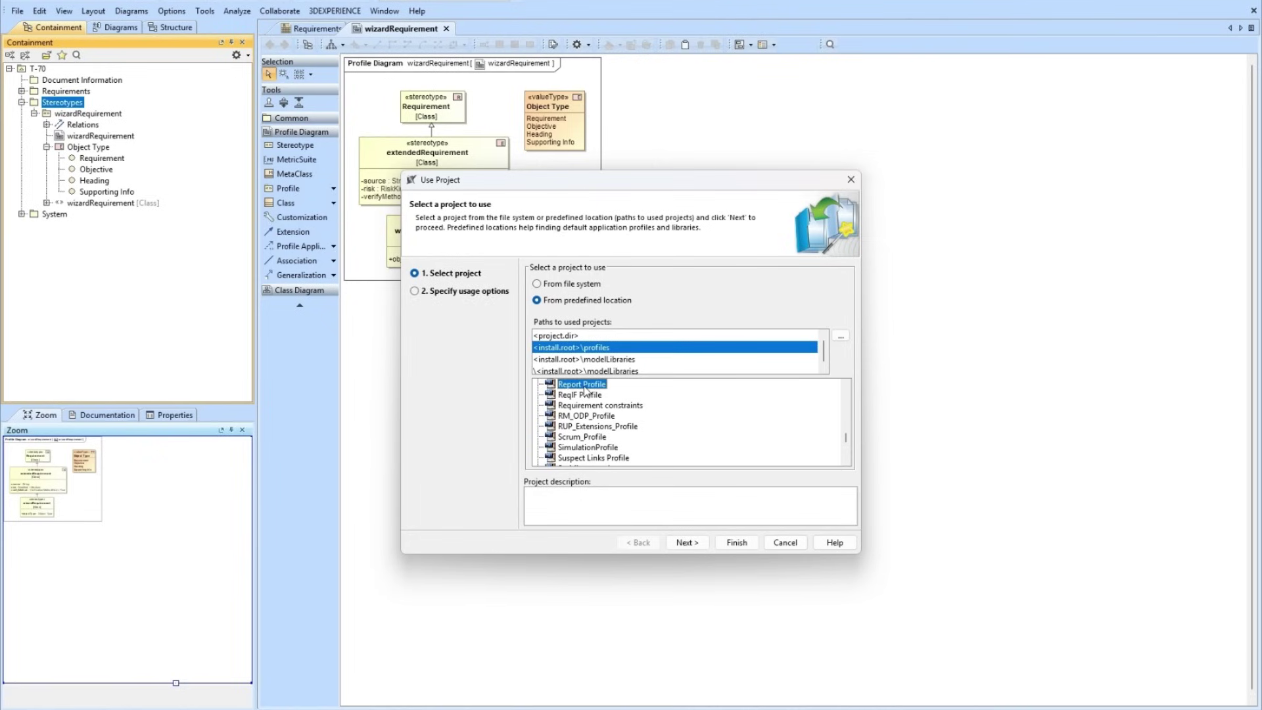
left_click(699, 545)
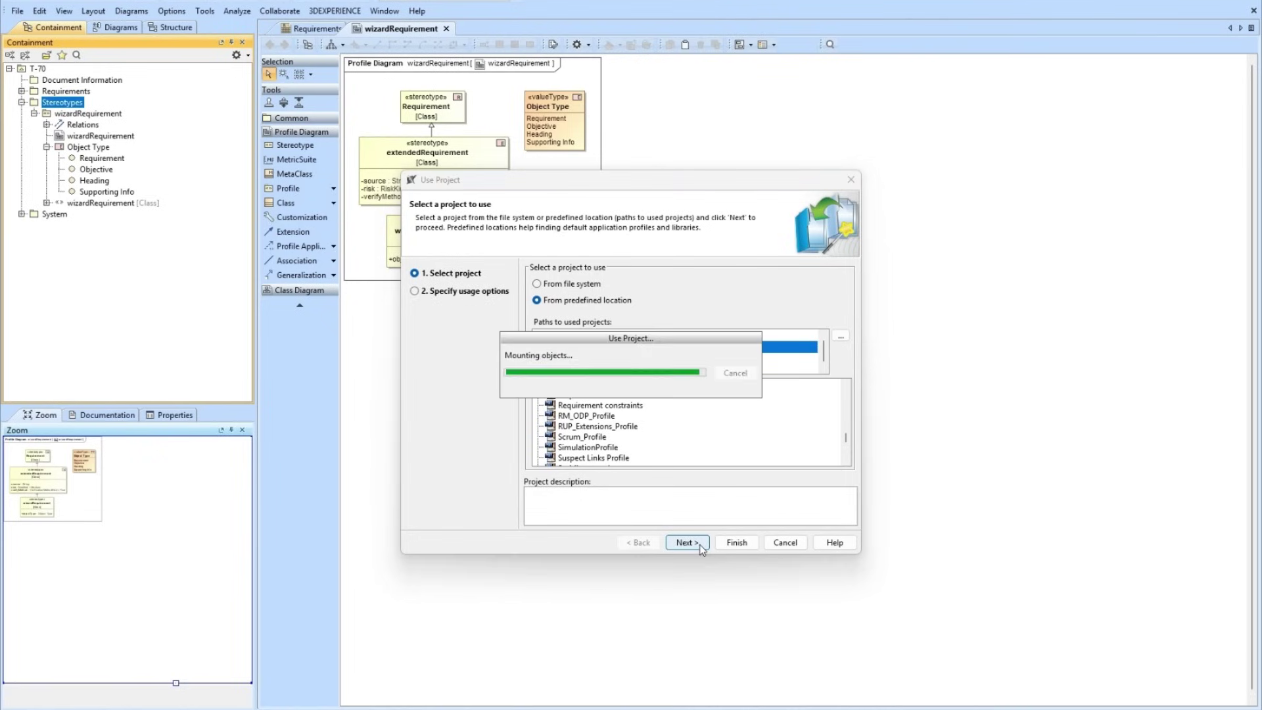
left_click(730, 543)
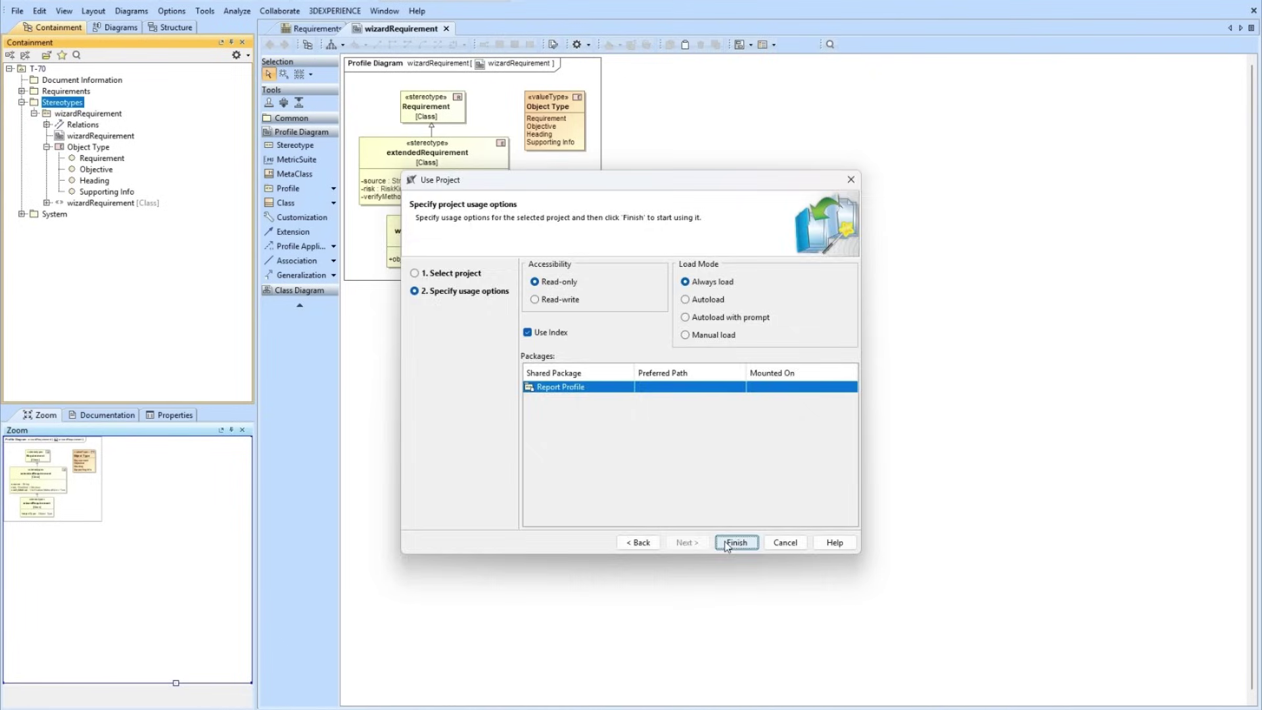
left_click(691, 400)
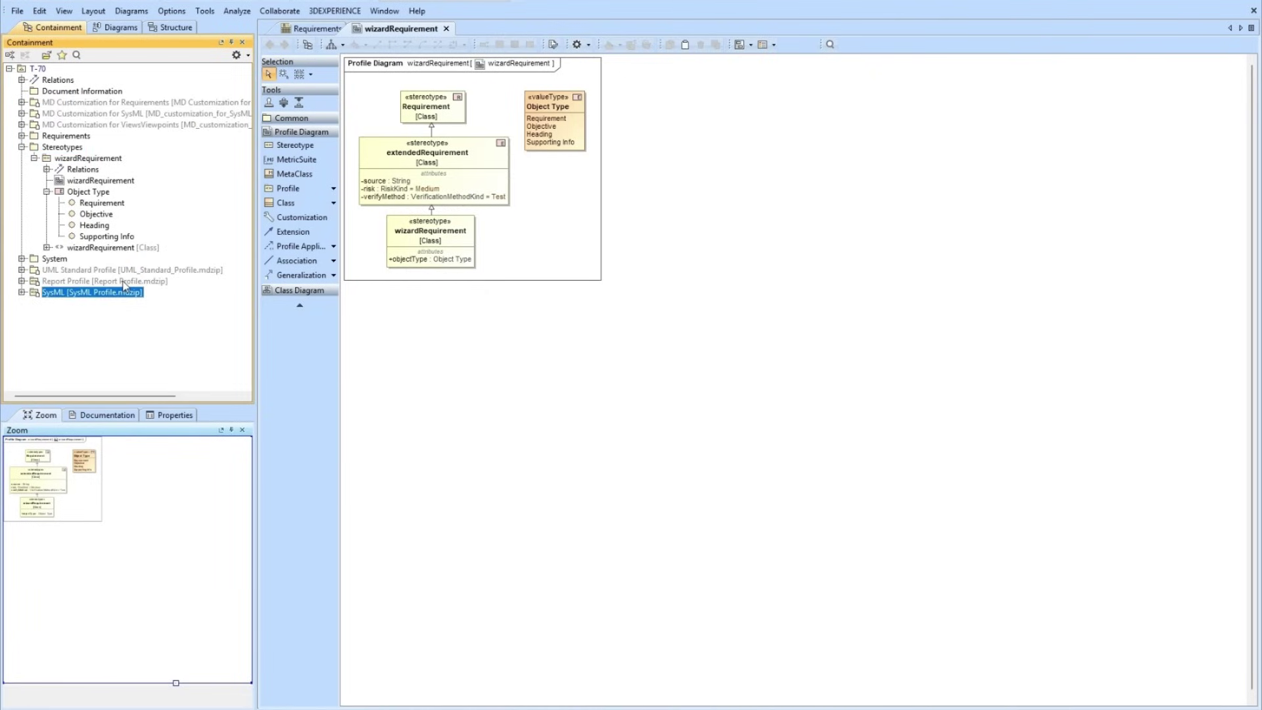
Hide the auxiliary resources, including the loaded Report Profile, from the containment tree.
left_click(124, 282)
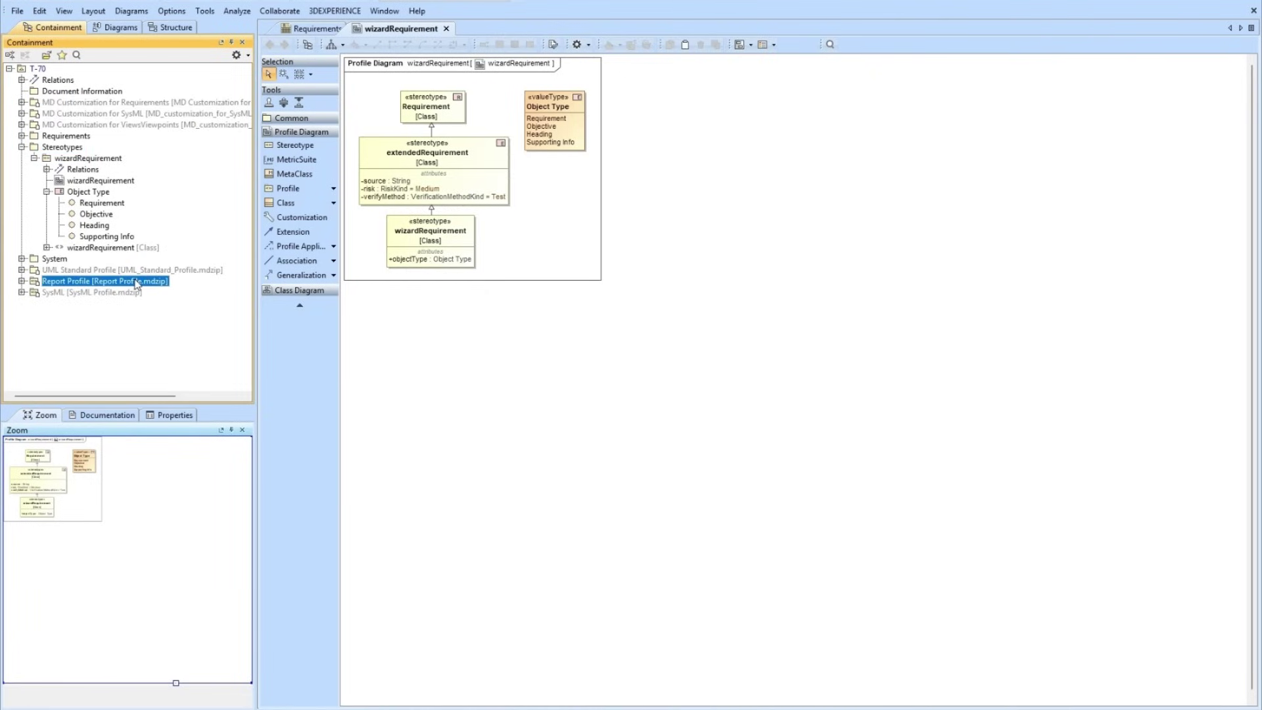
left_click(247, 56)
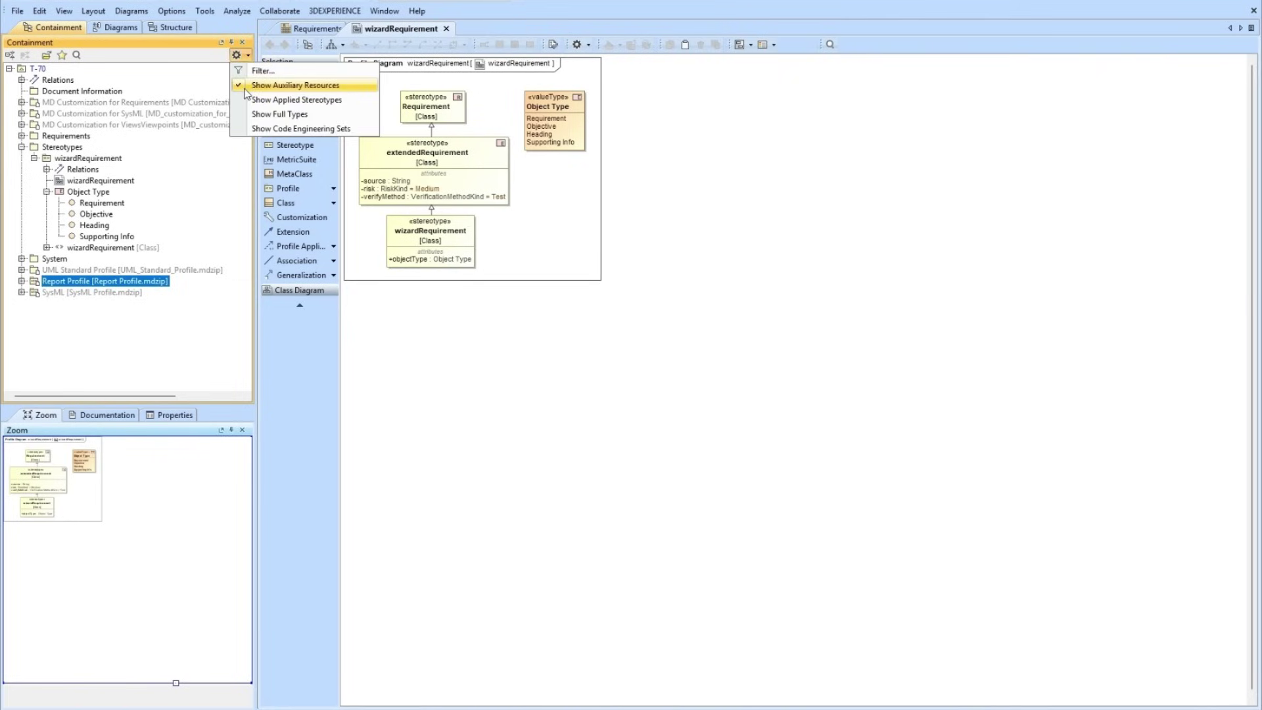
left_click(248, 85)
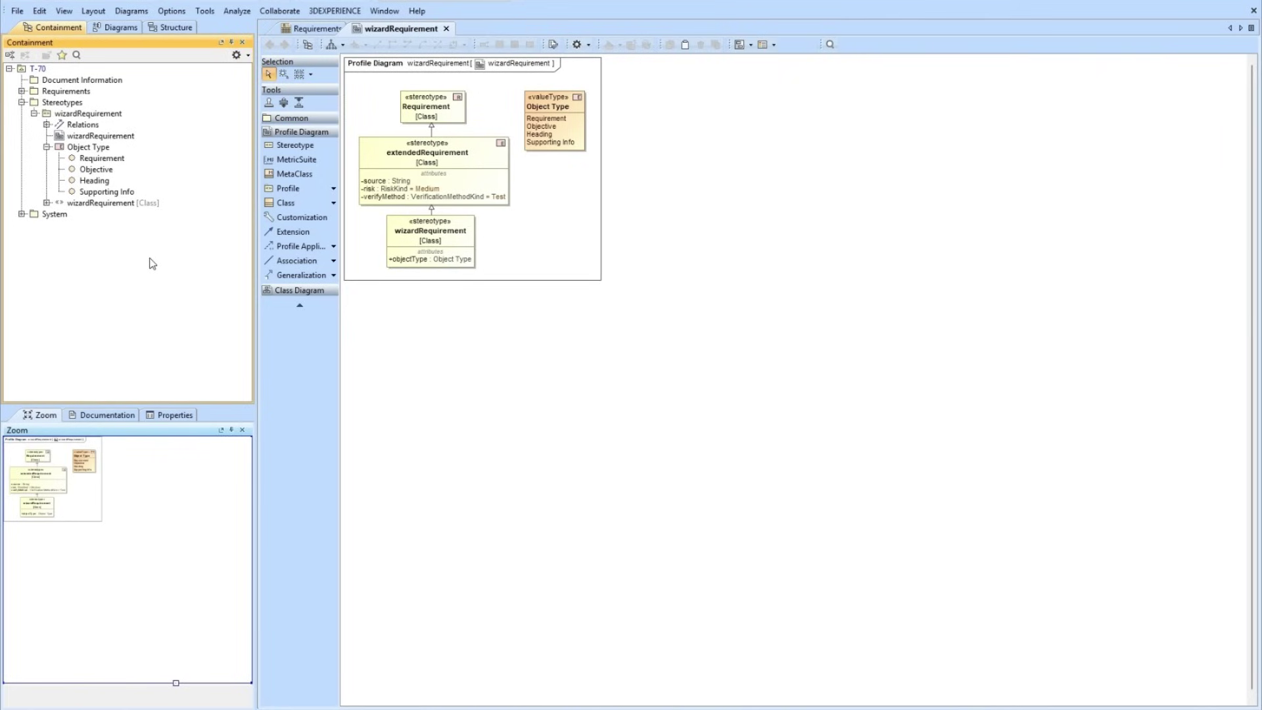
Create a Report Data element named specification in the Document Information package.
left_click(63, 81)
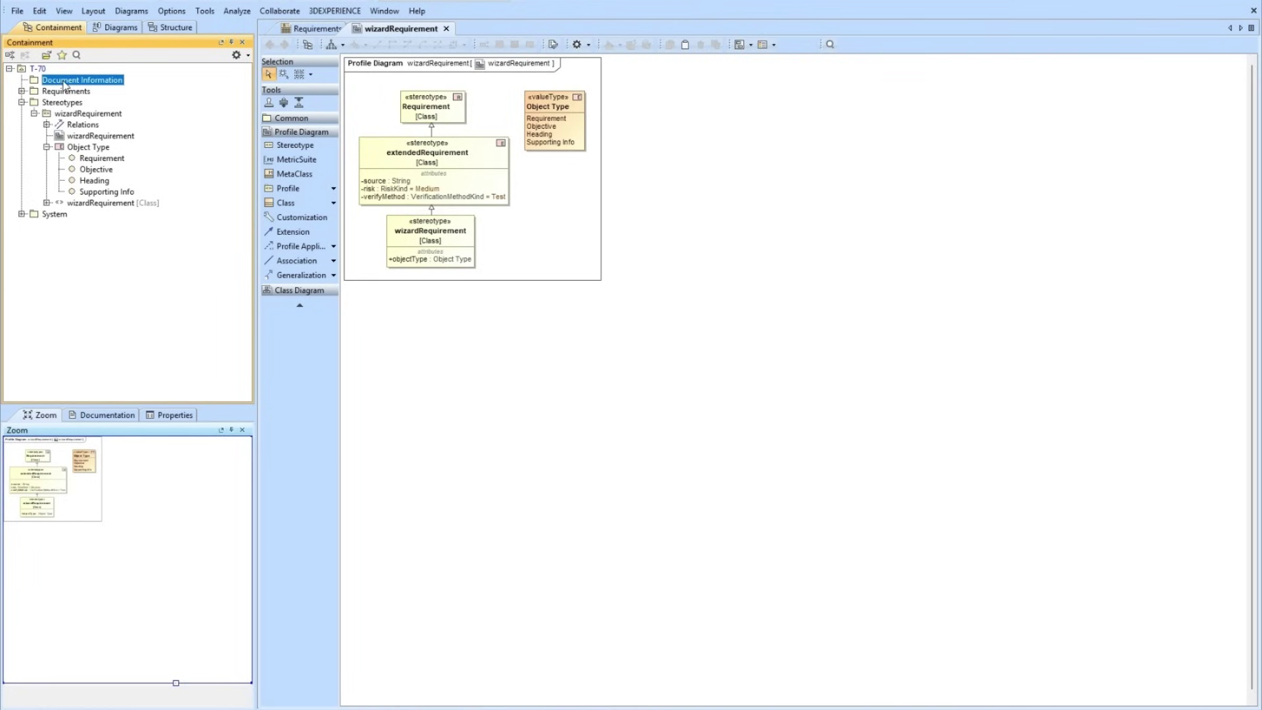
right_click(65, 83)
left_click(84, 89)
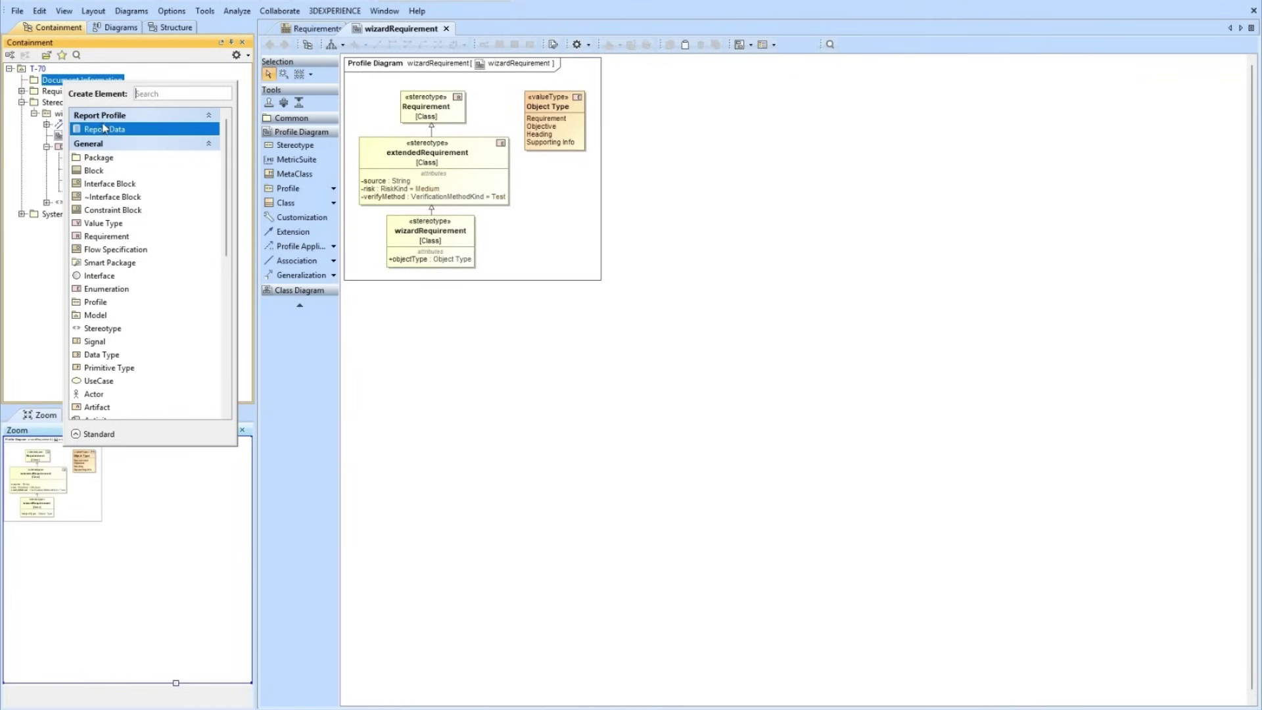
key("Escape")
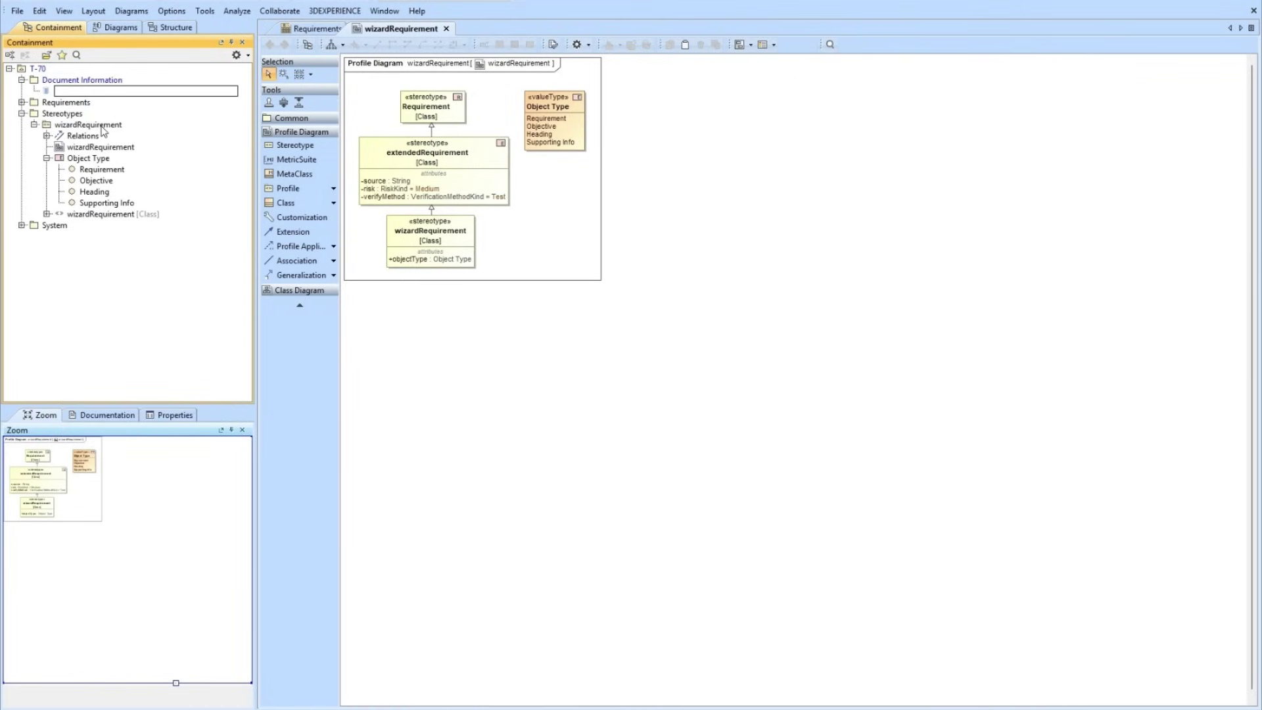
type("specification")
key("Return")
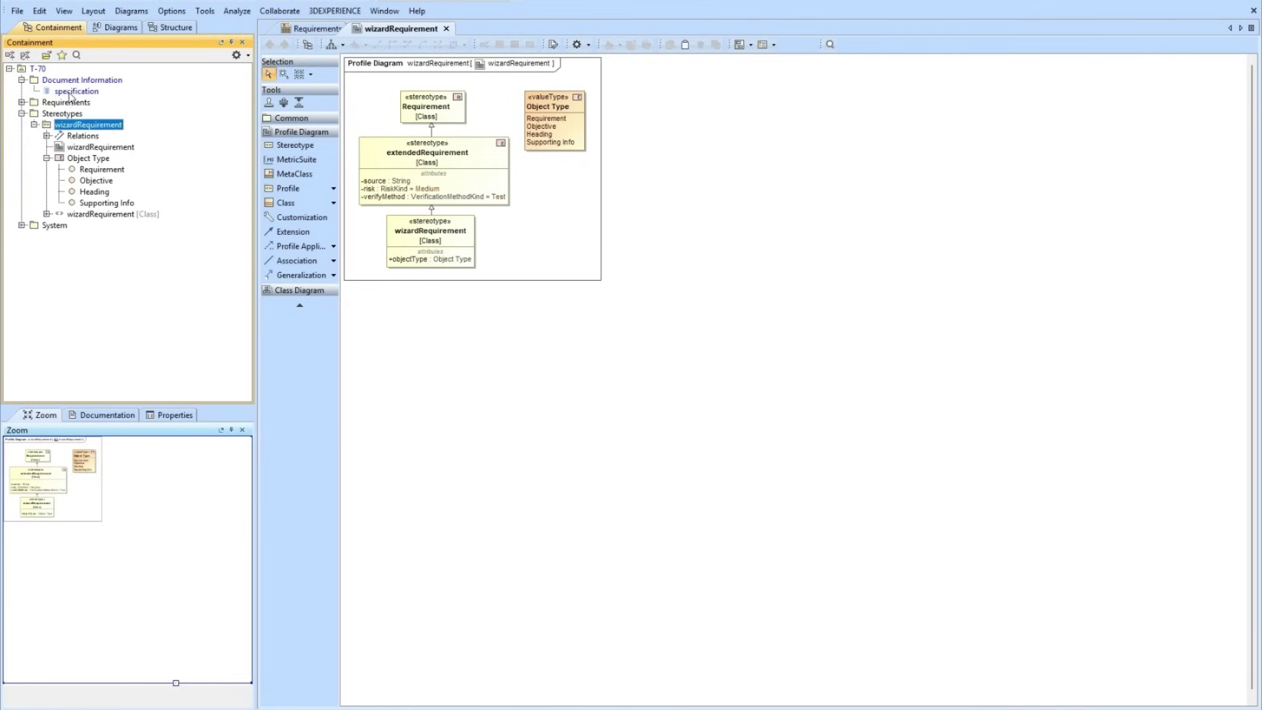
Add a variable to the specification report data with the definition title = T-70 Requirements Specification.
right_click(71, 92)
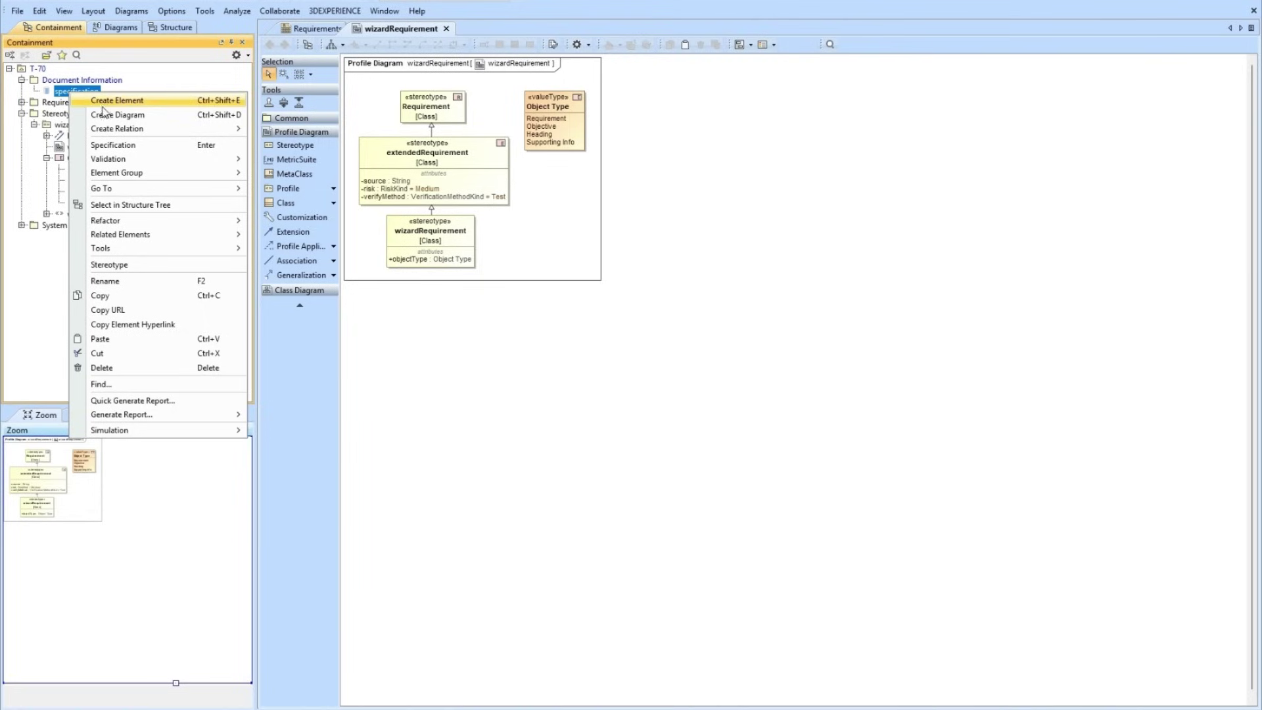
left_click(98, 101)
left_click(115, 154)
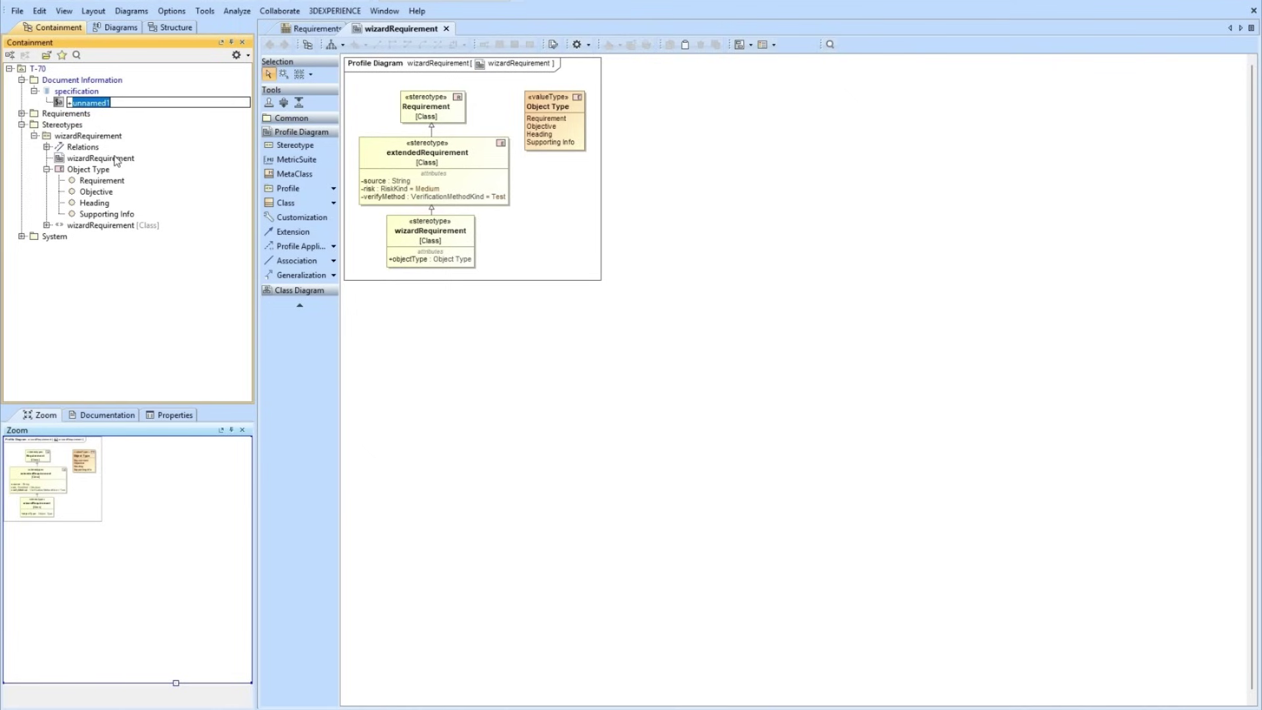
type("title = T-70 Requirements Specification")
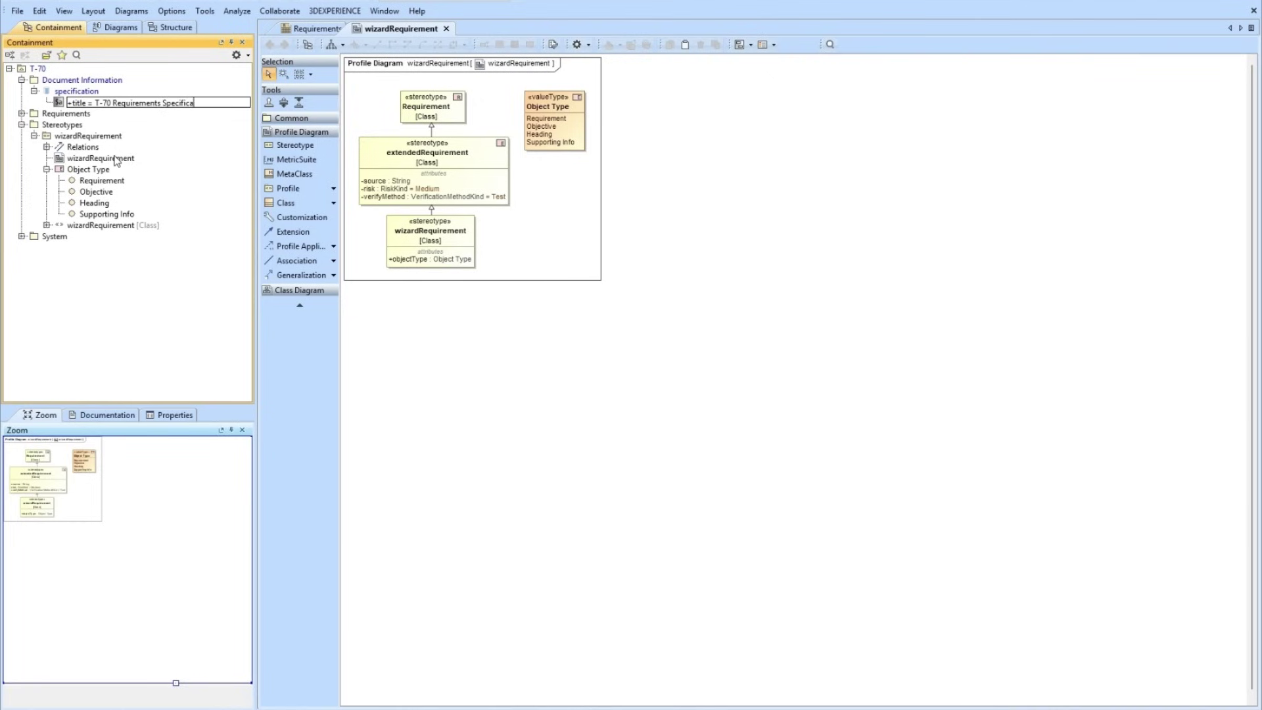
Add a second variable named author, without a value, to the specification report data.
left_click(97, 92)
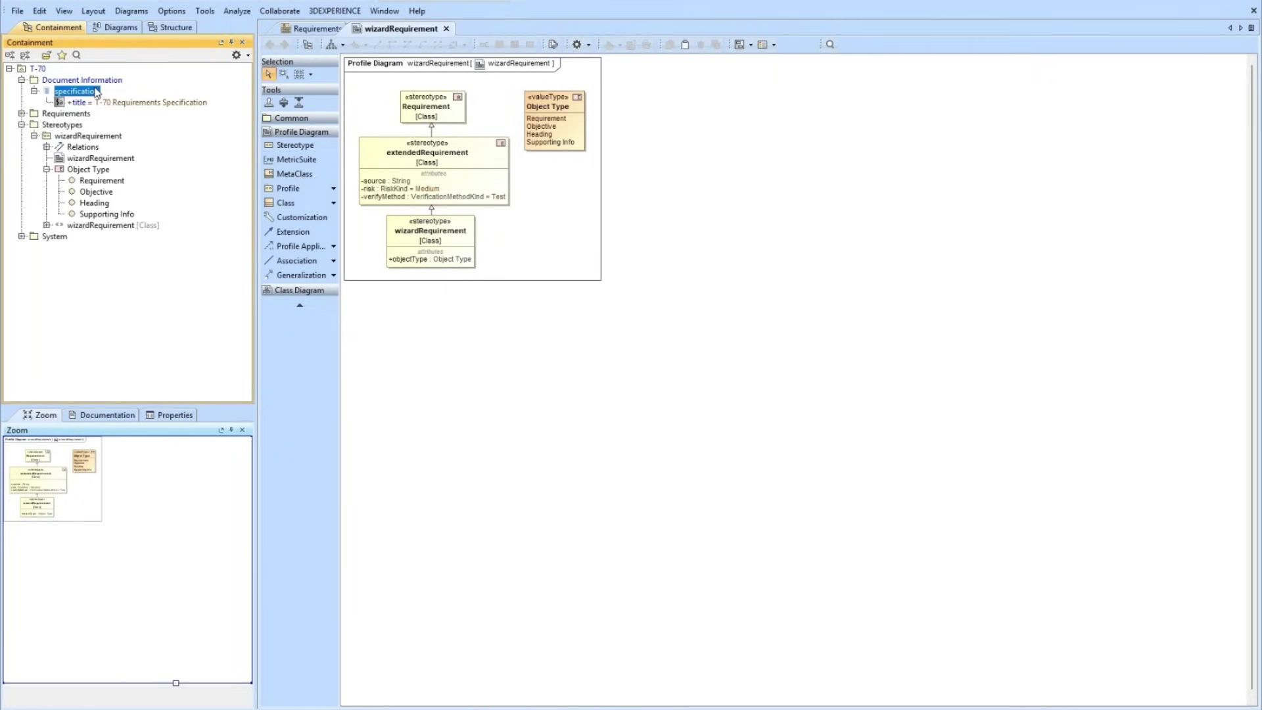
key("ctrl+shift+e")
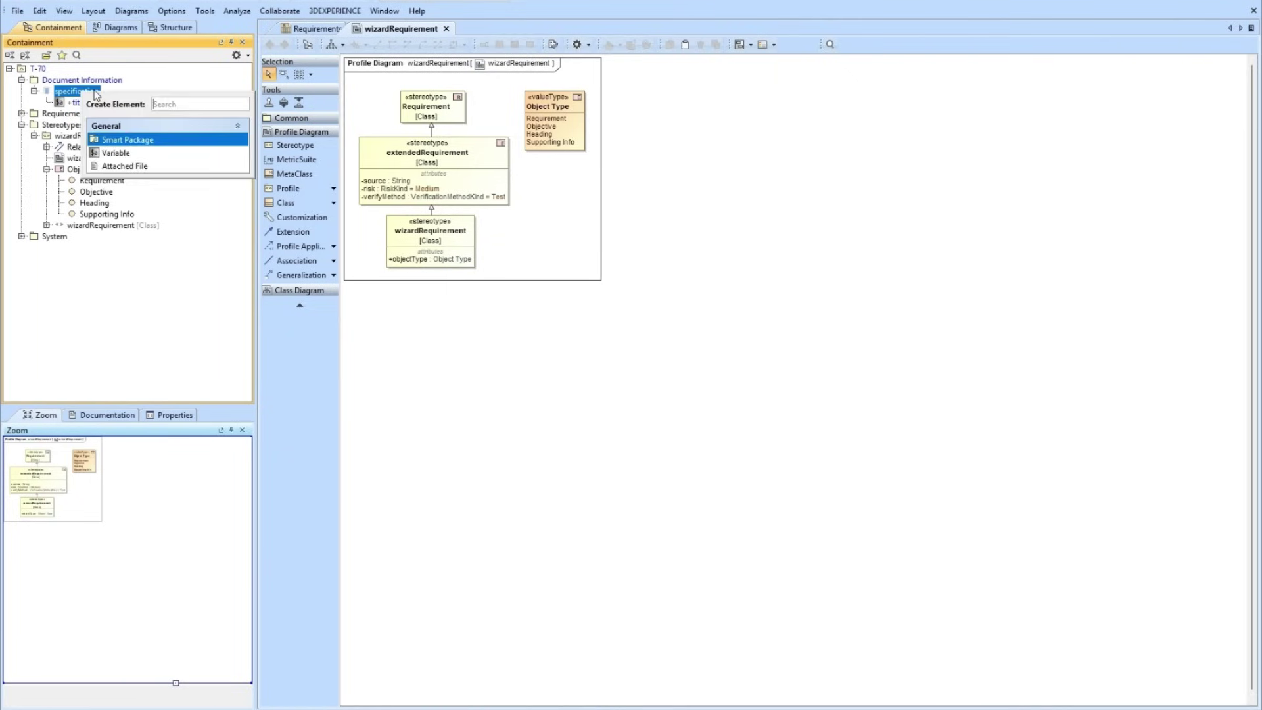
key("Down")
key("Return")
type("author")
Add a variable named systemOverviewDiagram to the specification report data.
left_click(96, 92)
key("ctrl+shift+e")
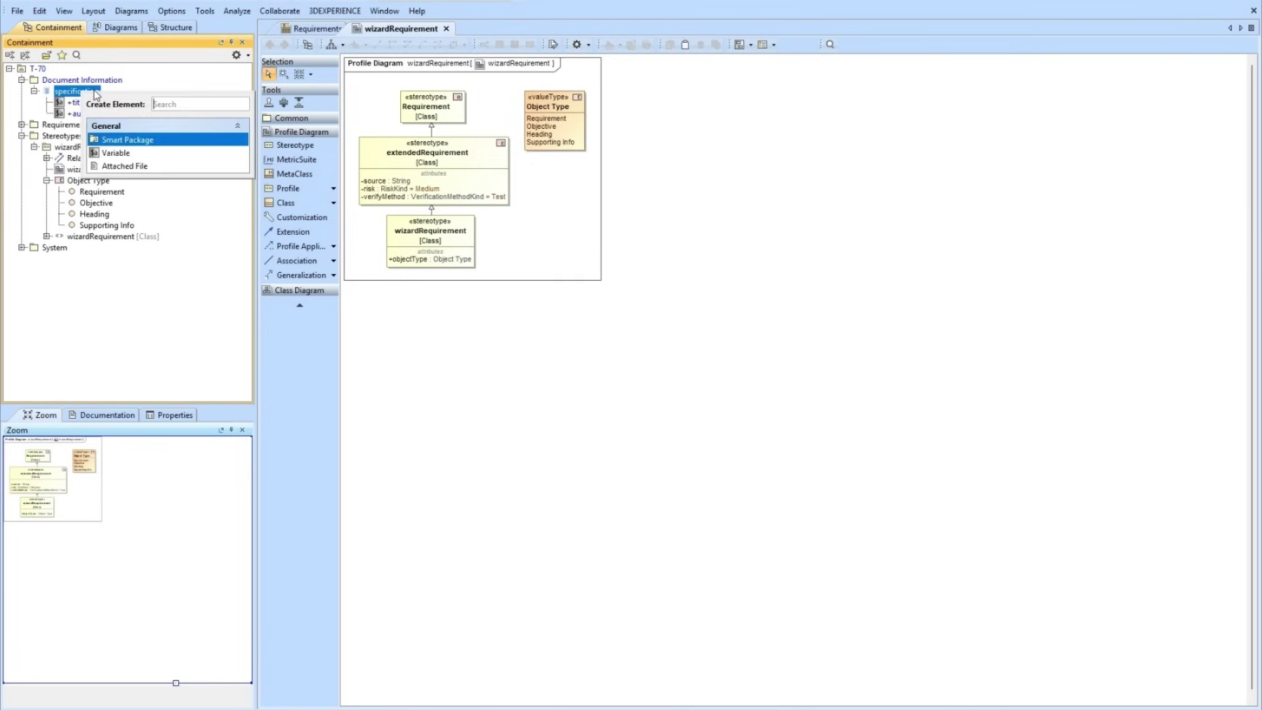
key("Down")
key("Return")
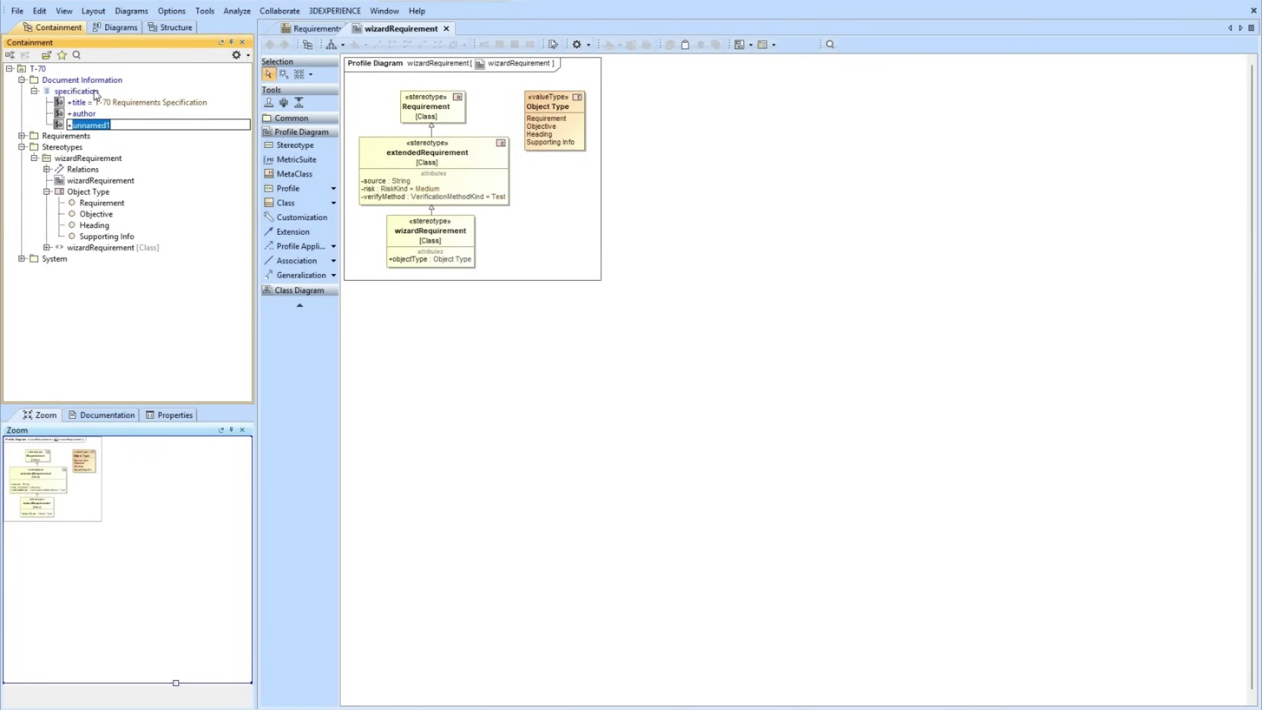
type("systemOverviewDiagram")
key("Return")
Add a variable named rqmtPkg to the specification report data.
left_click(92, 92)
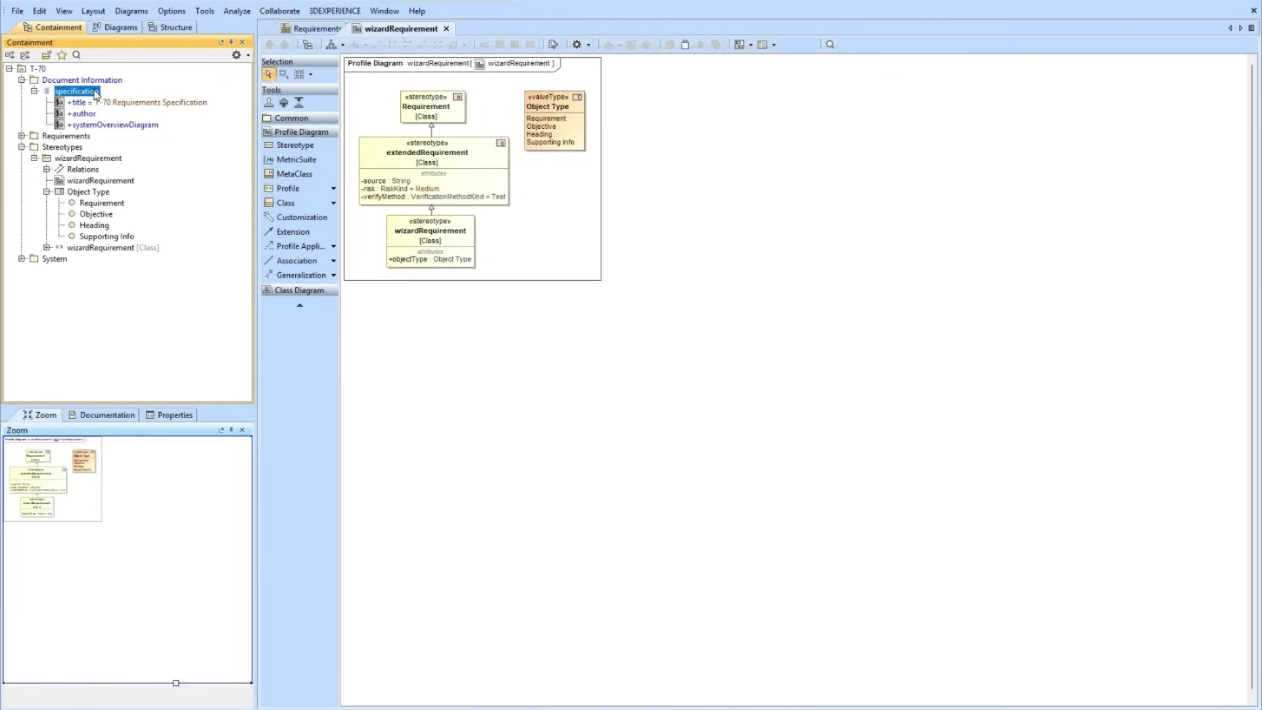
right_click(96, 94)
key("Down")
key("Return")
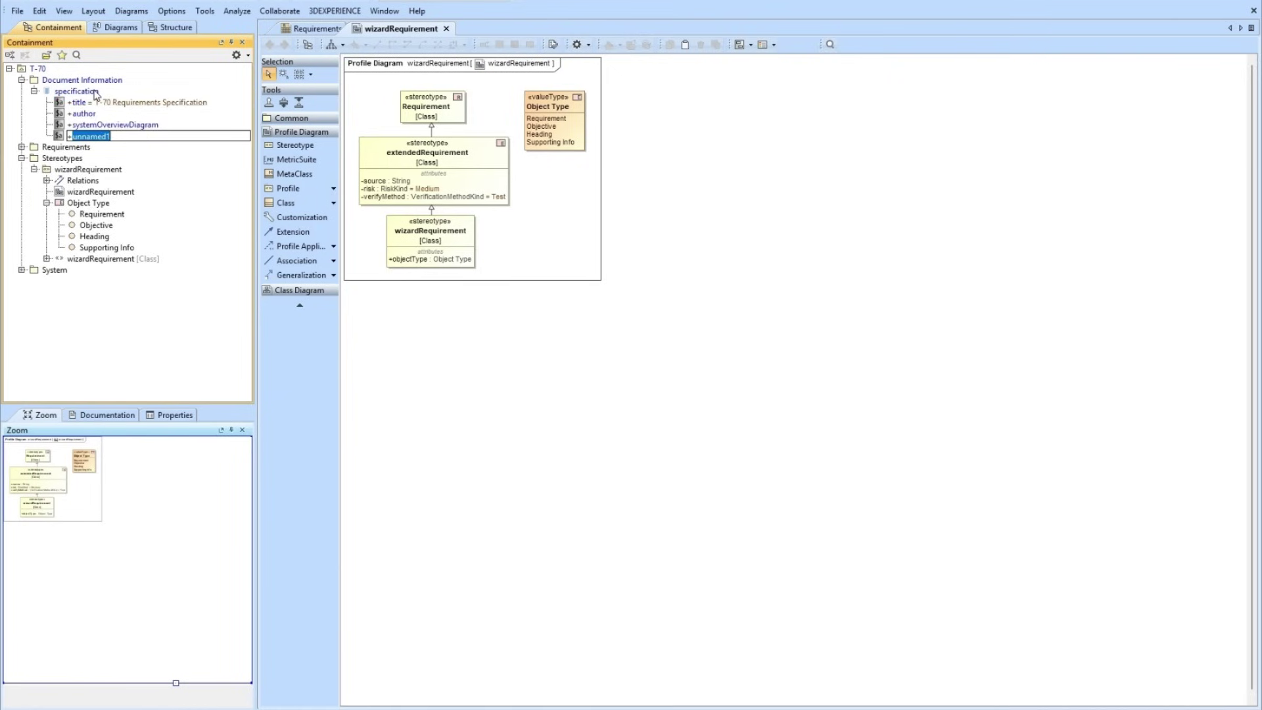
type("rqmtPkg")
key("Return")
Add a variable named rev to the specification report data.
key("Up")
key("Up")
key("Up")
key("Up")
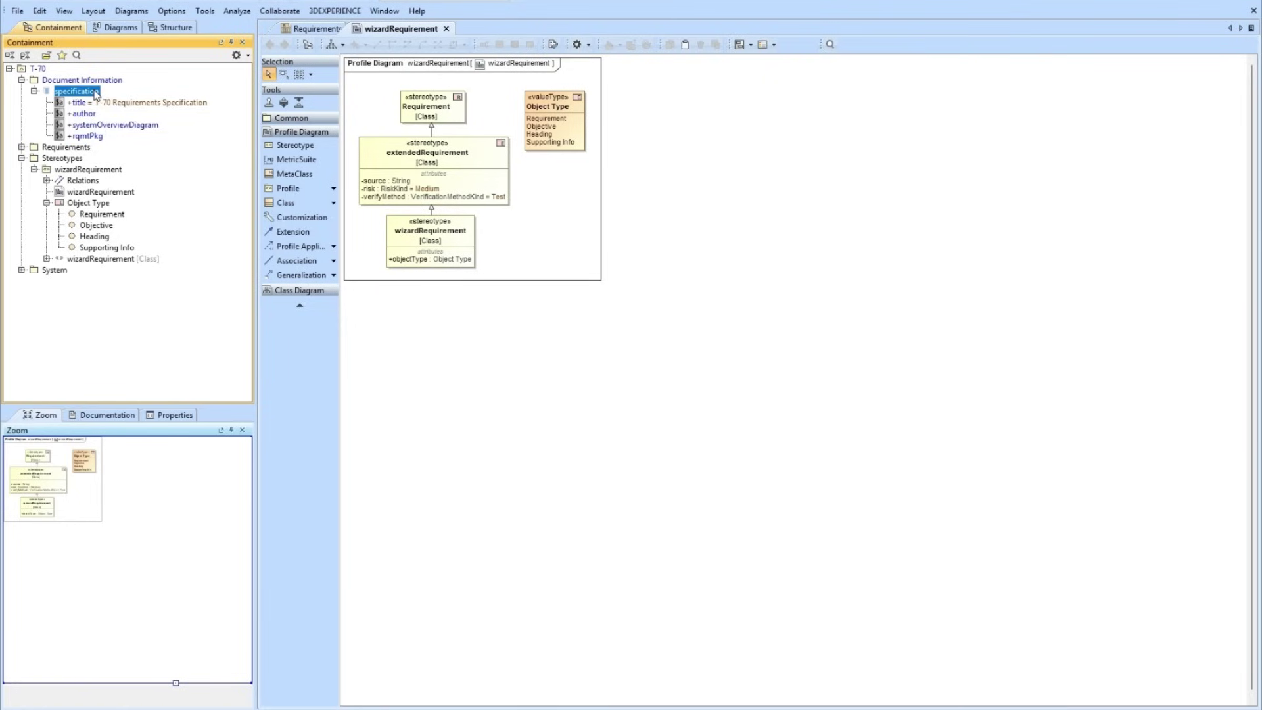
key("ctrl+alt+n")
key("Down")
key("Return")
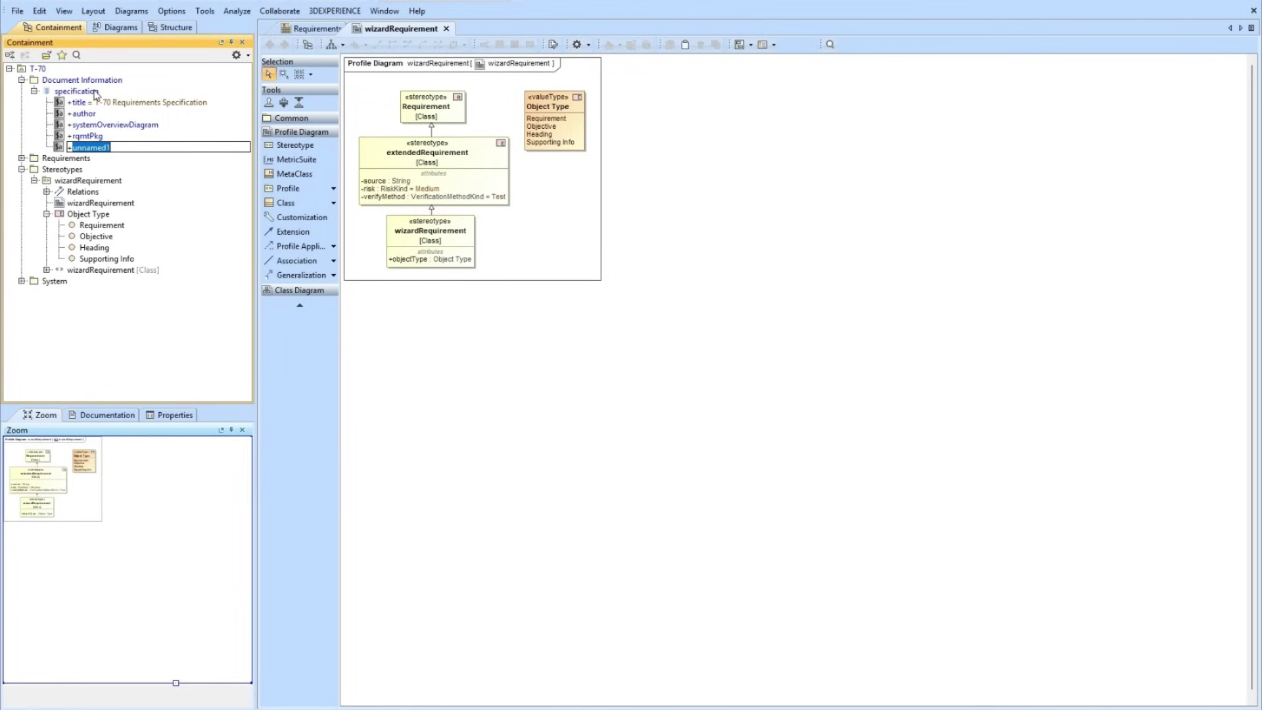
type("rev")
key("Return")
Add a variable named vmTable to the specification report data.
key("Up")
key("Up")
key("Up")
key("Up")
key("Up")
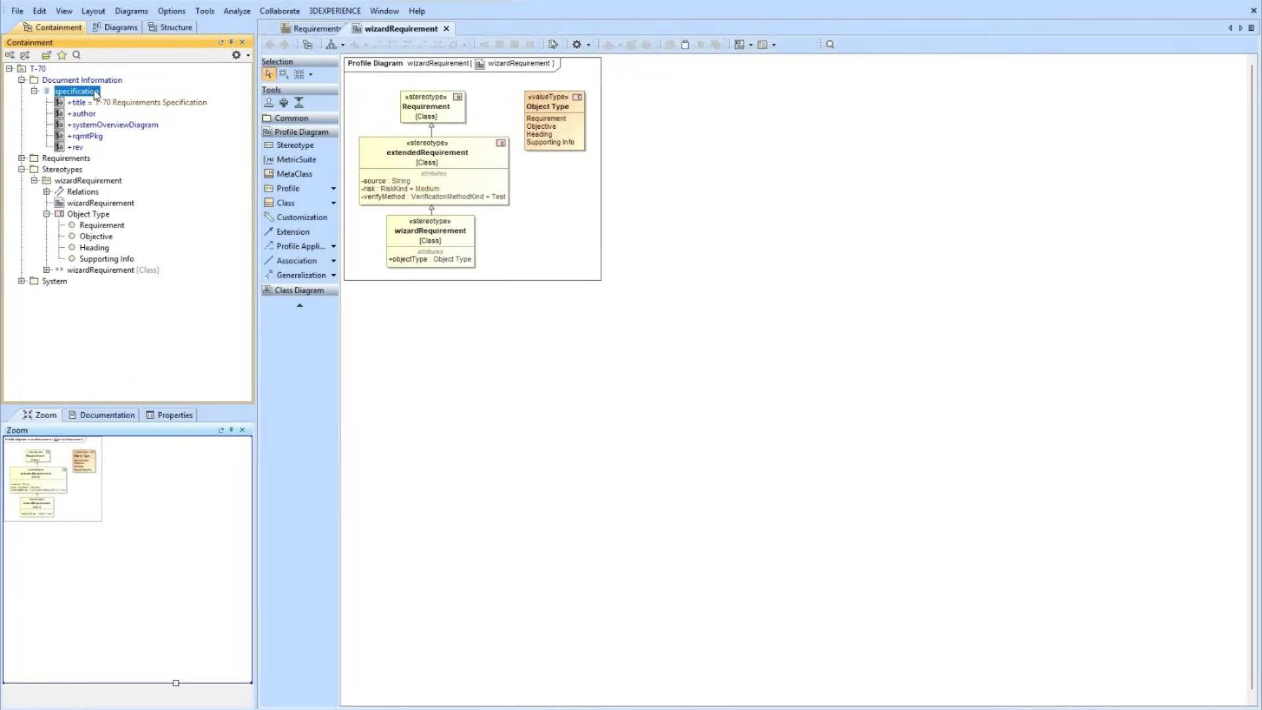
key("ctrl+shift+e")
key("Down")
key("Return")
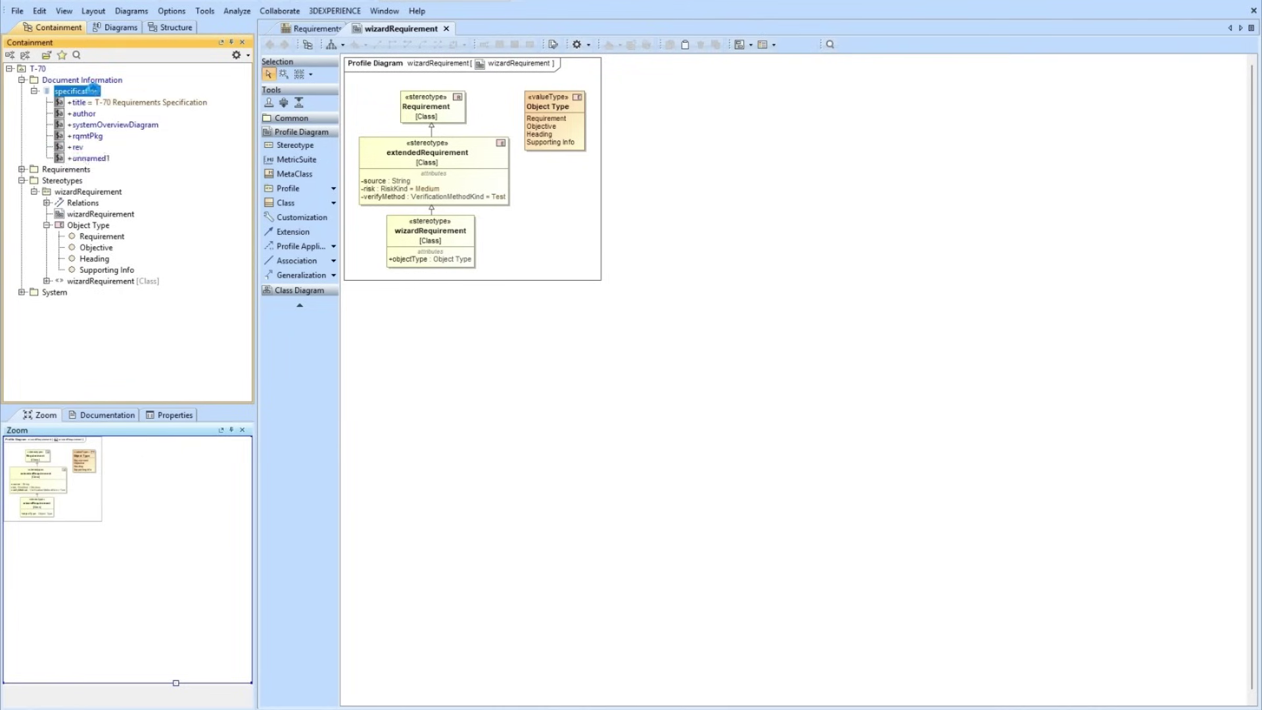
type("vmTable")
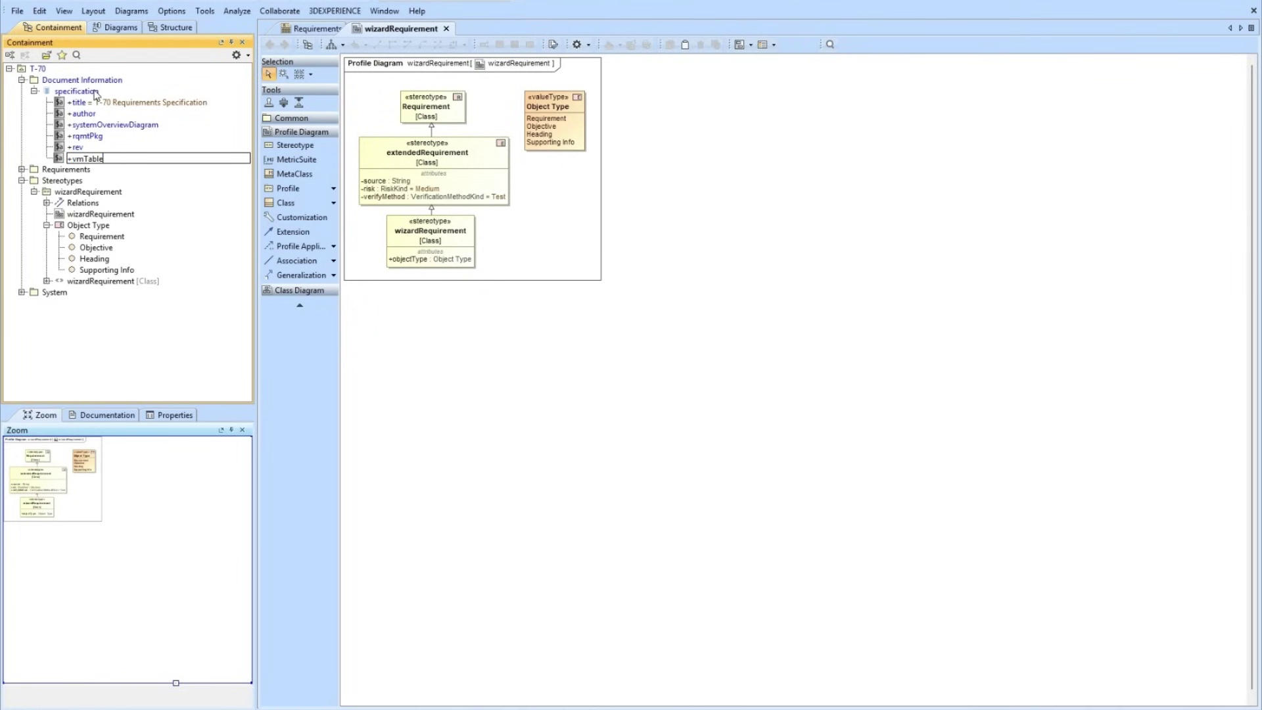
key("Return")
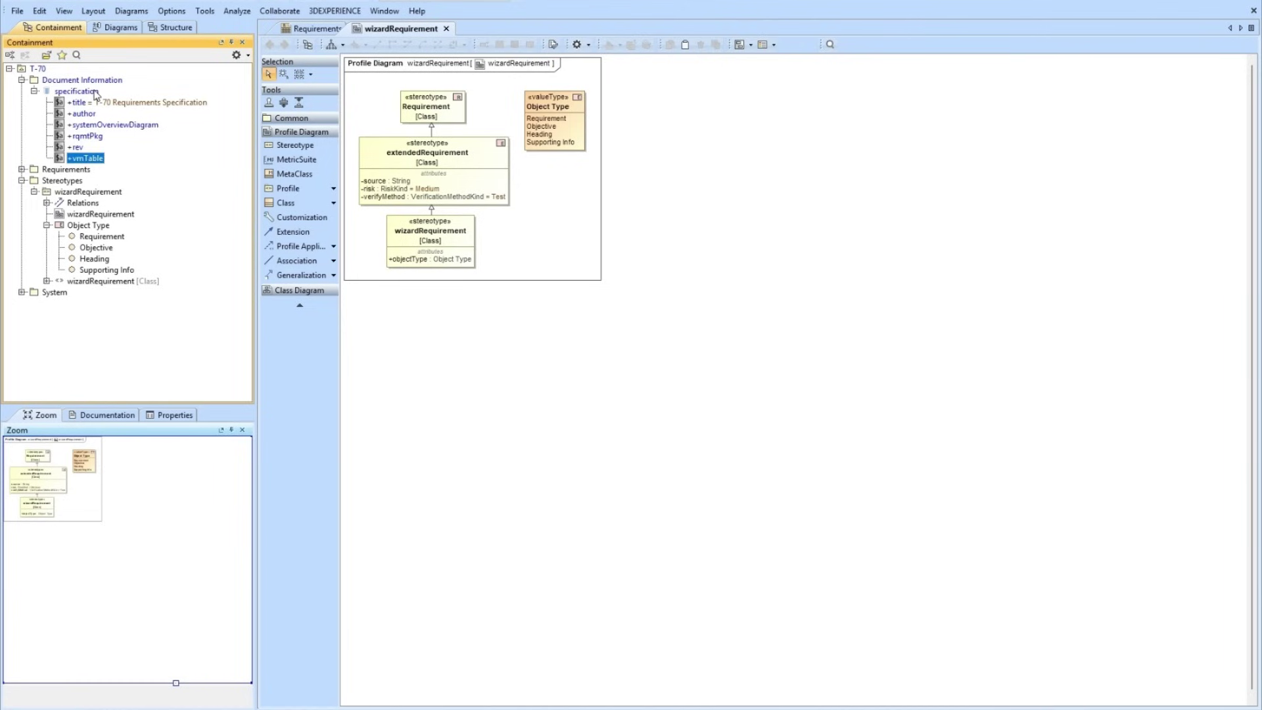
key("Up")
Expand the Requirements package down to every nested functional, performance and interface requirement.
left_click(22, 170)
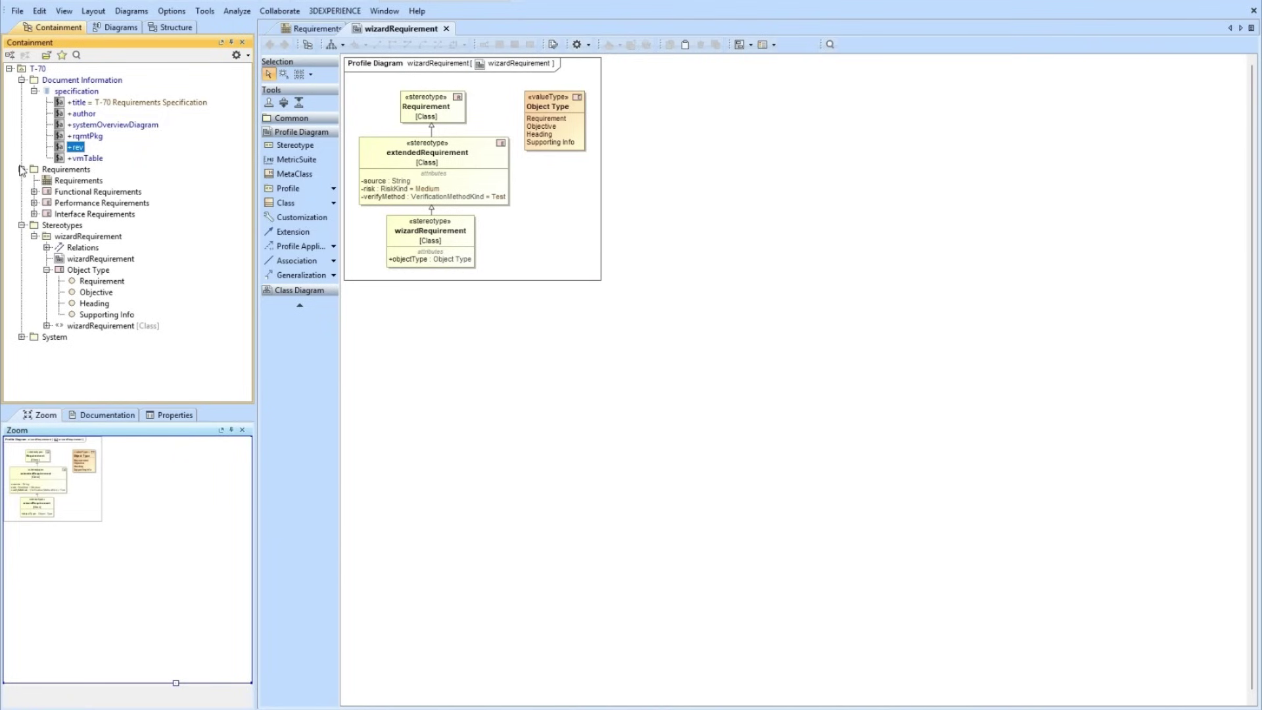
left_click(34, 213)
left_click(34, 203)
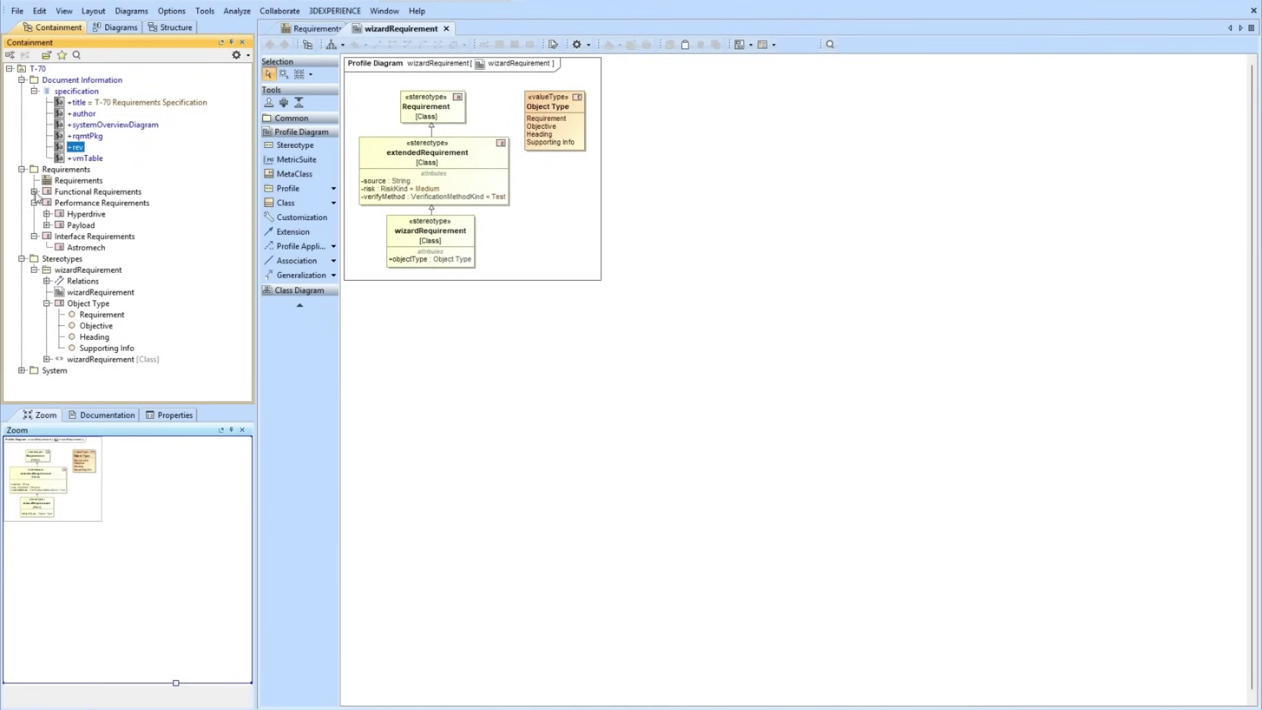
left_click(34, 192)
left_click(47, 247)
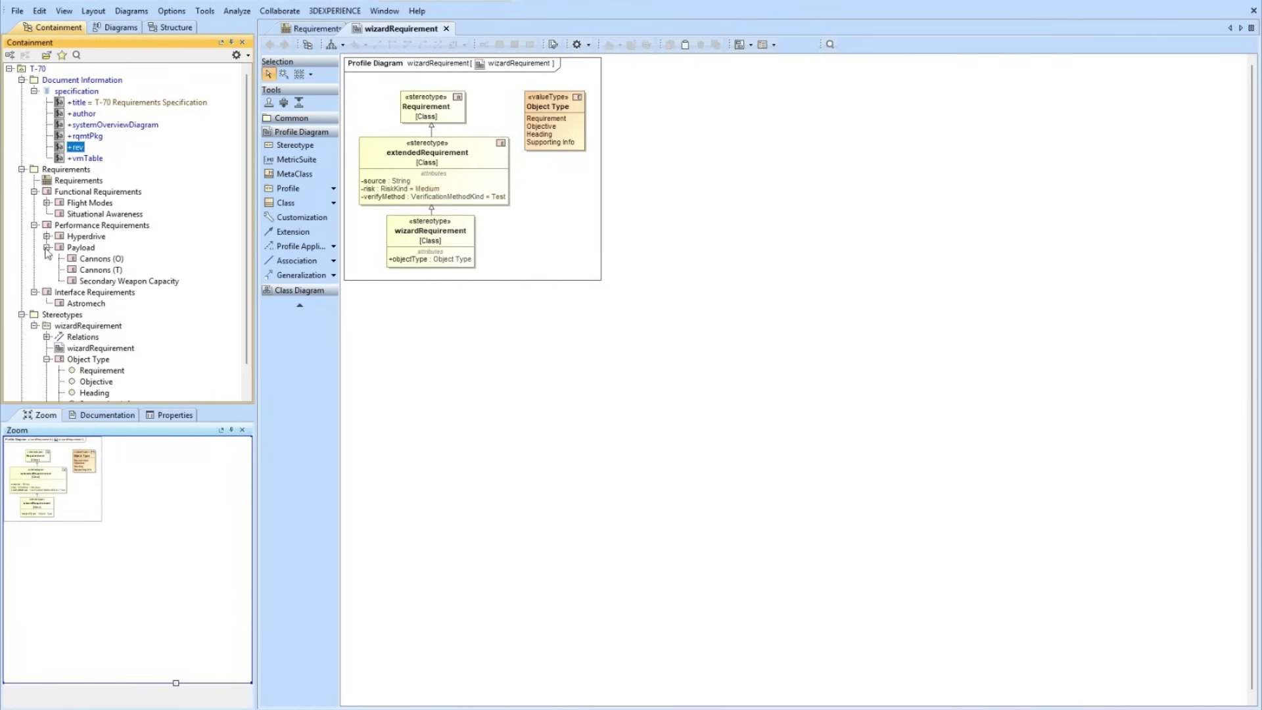
left_click(47, 236)
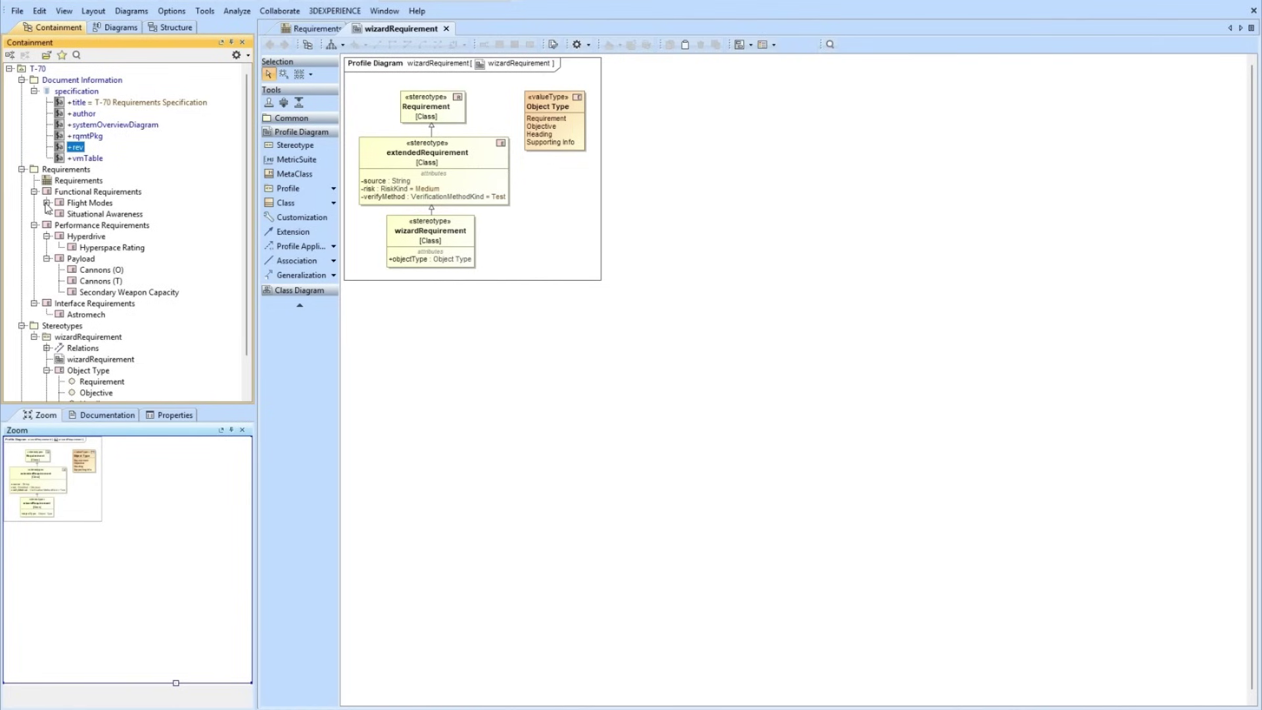
left_click(47, 203)
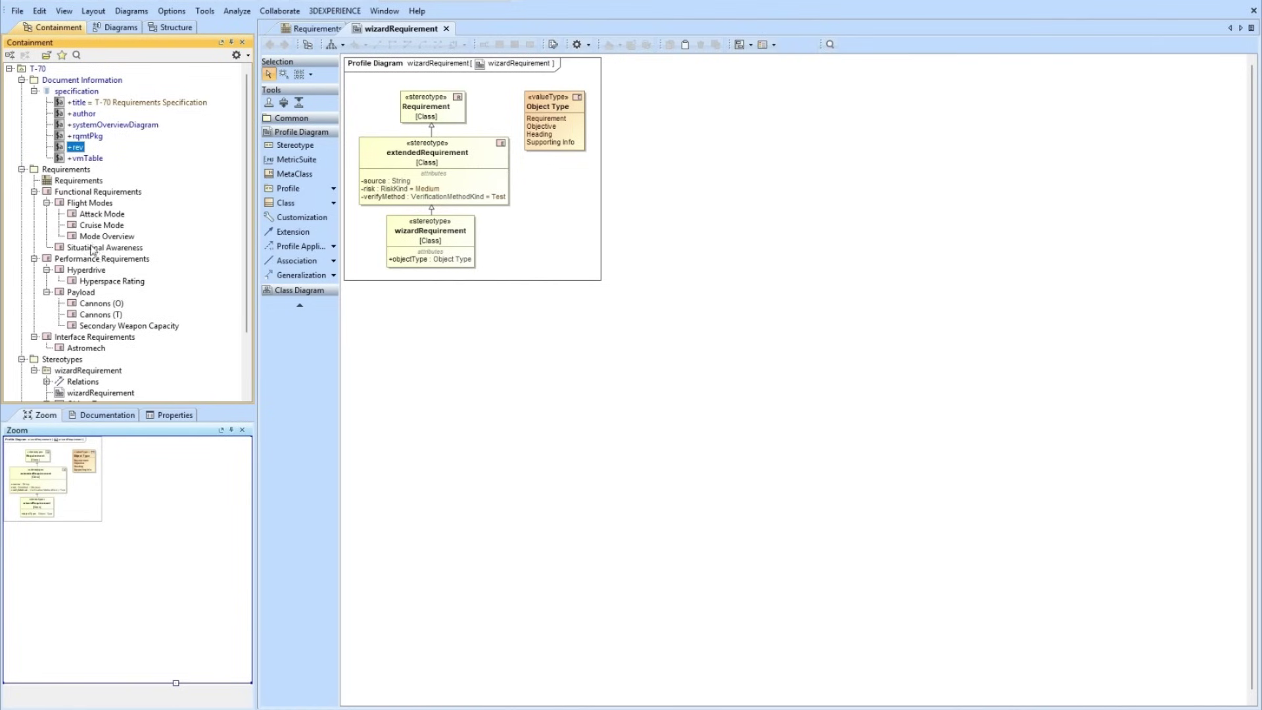
Examine the properties in the specification of the Mode Overview requirement, then close it.
left_click(90, 238)
double_click(90, 238)
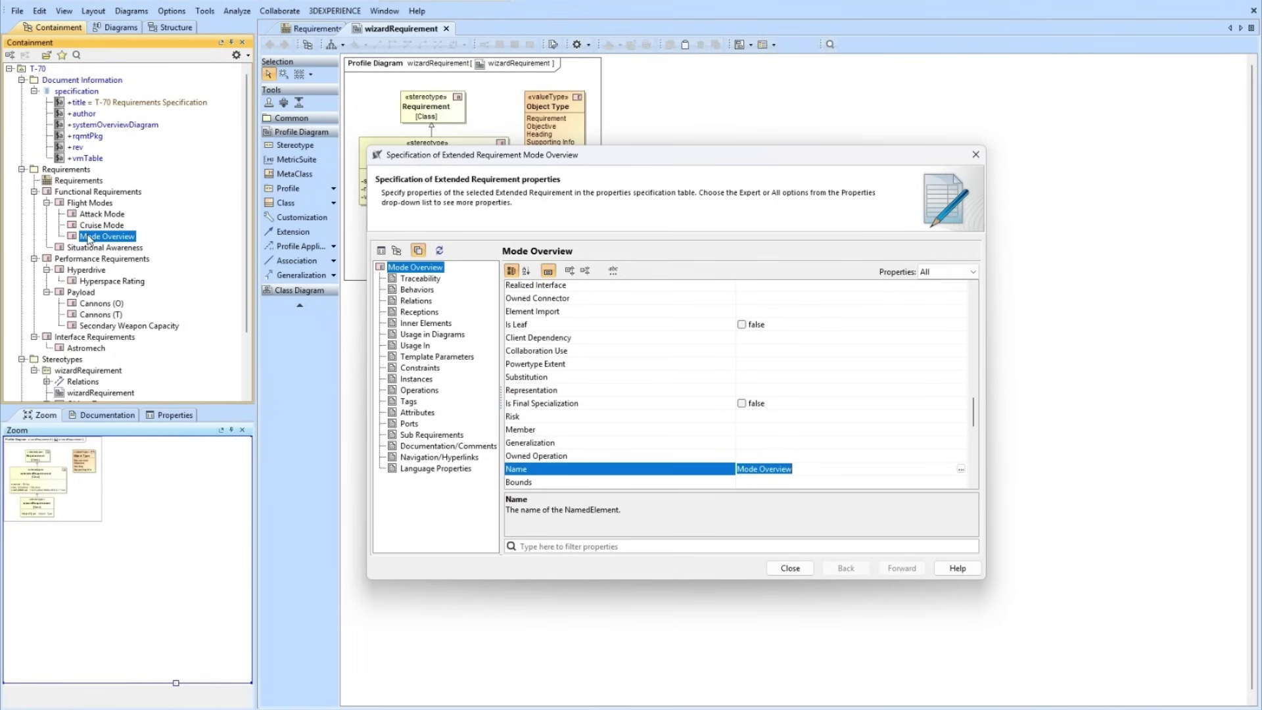
scroll(726, 449, "down", 5)
scroll(727, 449, "down", 5)
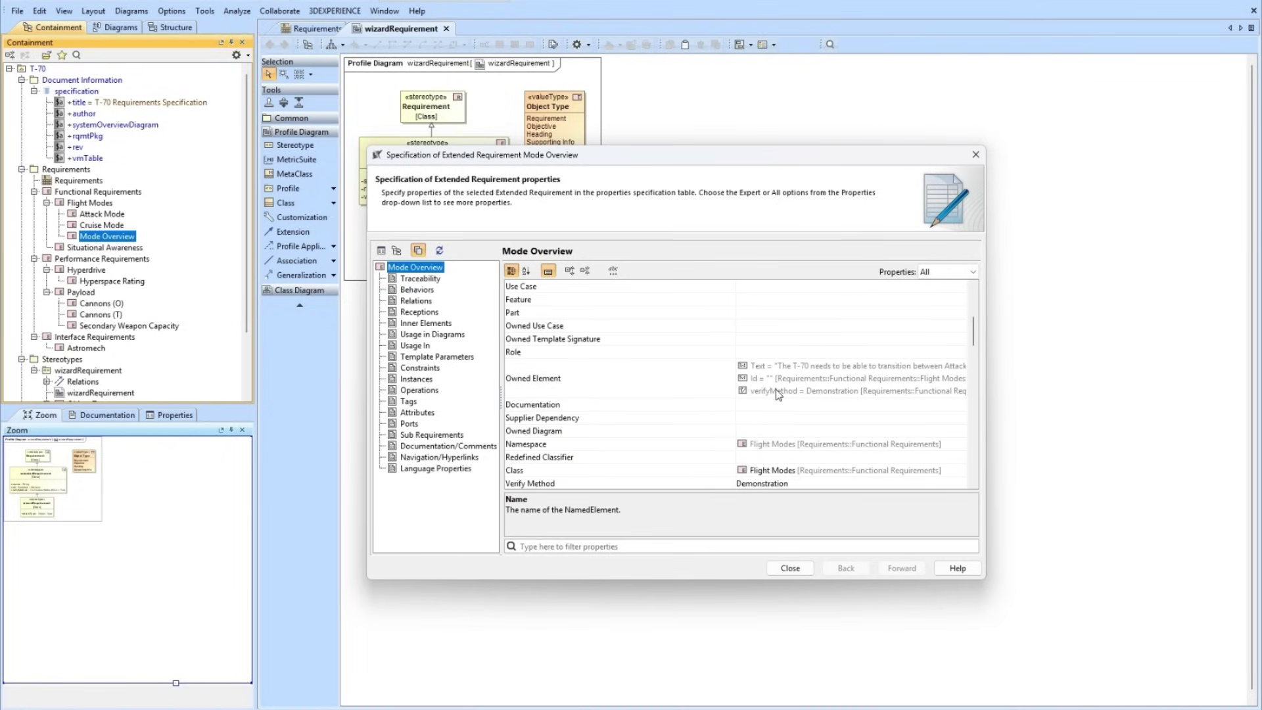
left_click(777, 570)
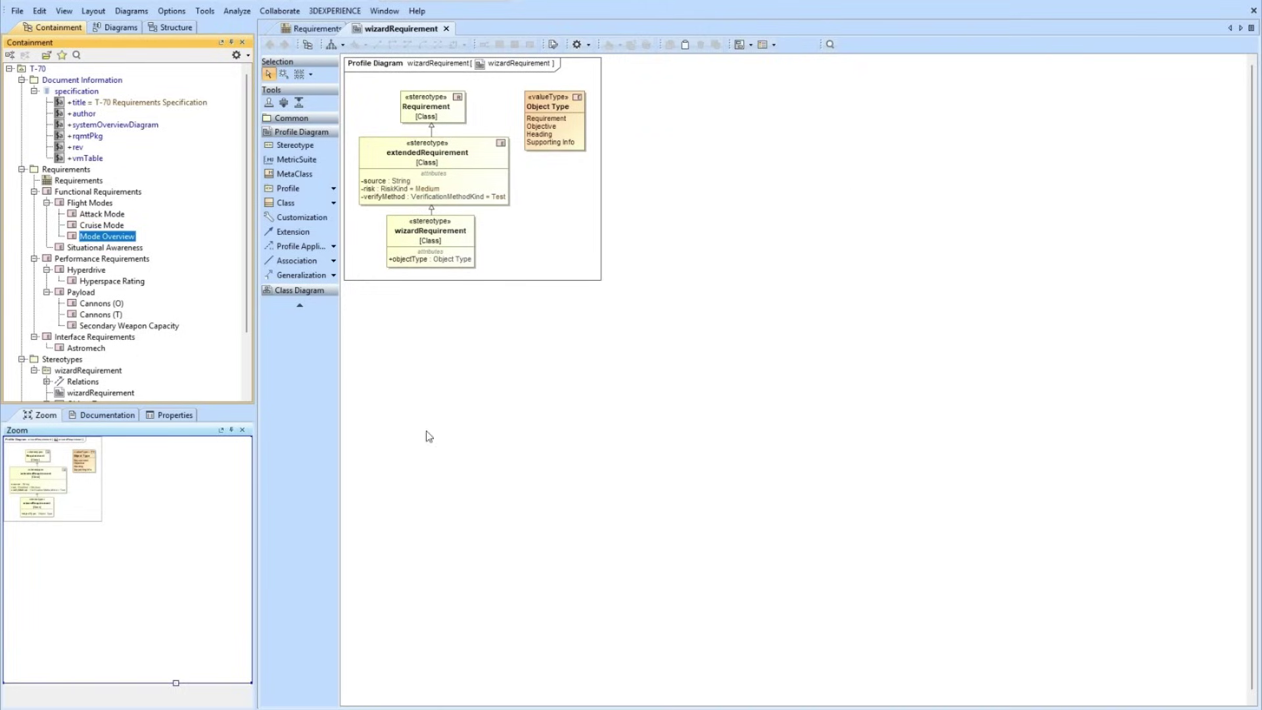
Convert all functional, performance and interface requirements, including the nested ones, to the more specific wizardRequirement type.
left_click(71, 194)
left_click(102, 349, "shift")
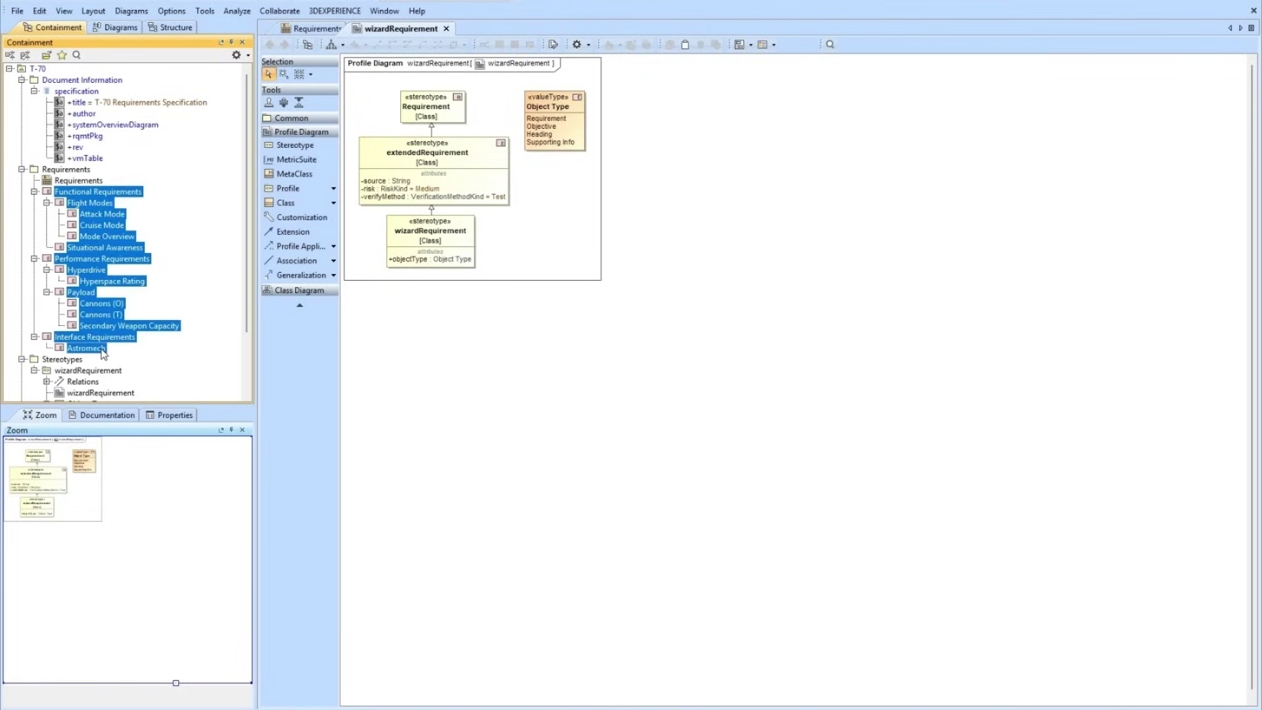
right_click(101, 350)
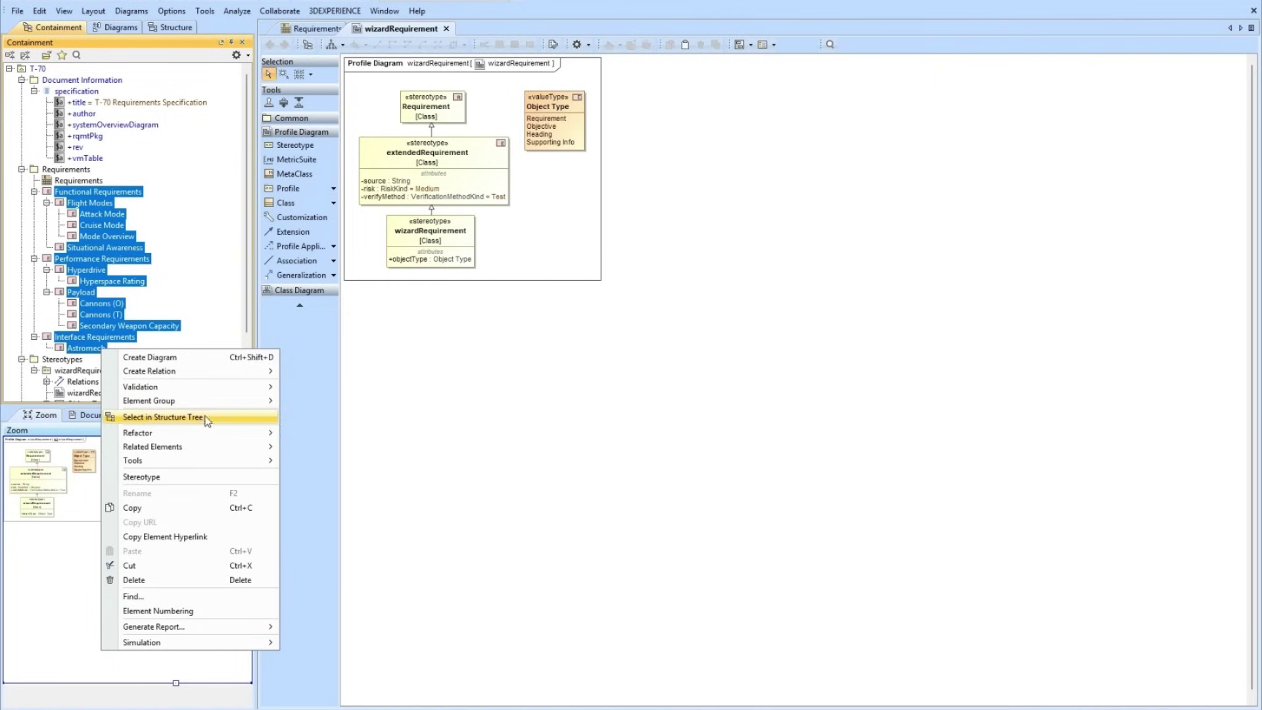
mouse_move(219, 439)
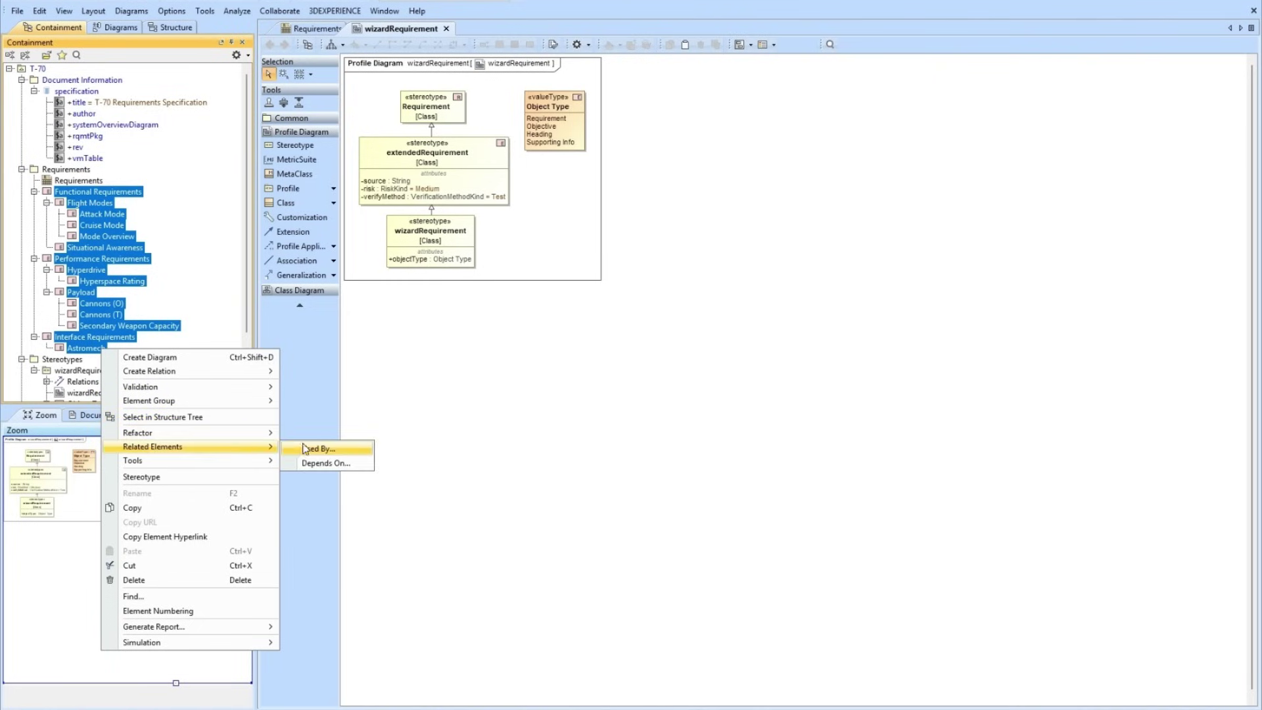
mouse_move(322, 436)
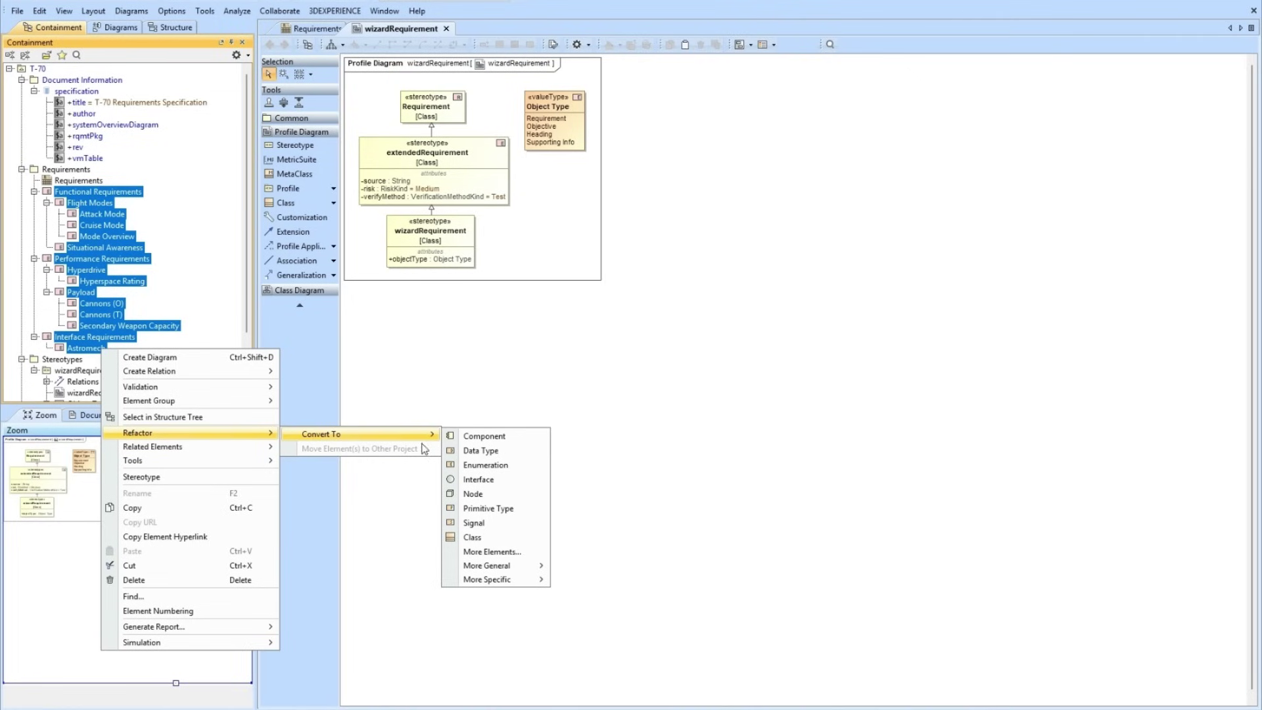
mouse_move(532, 580)
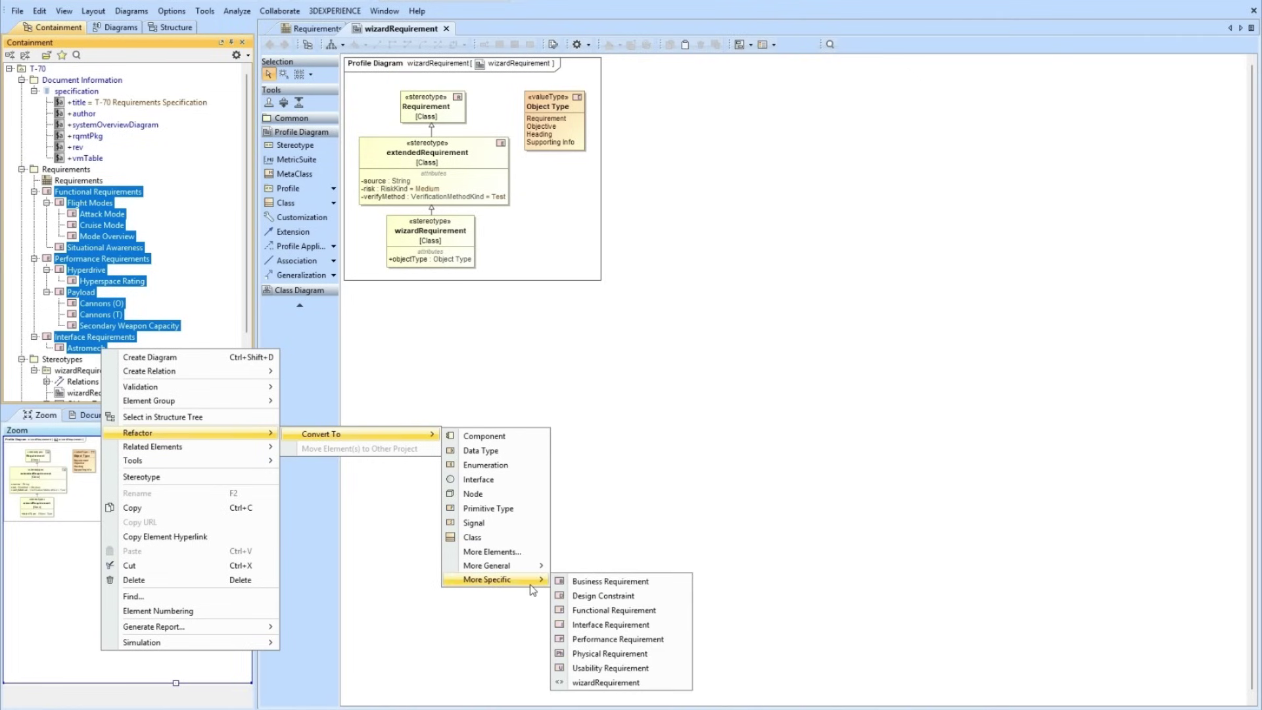
left_click(605, 683)
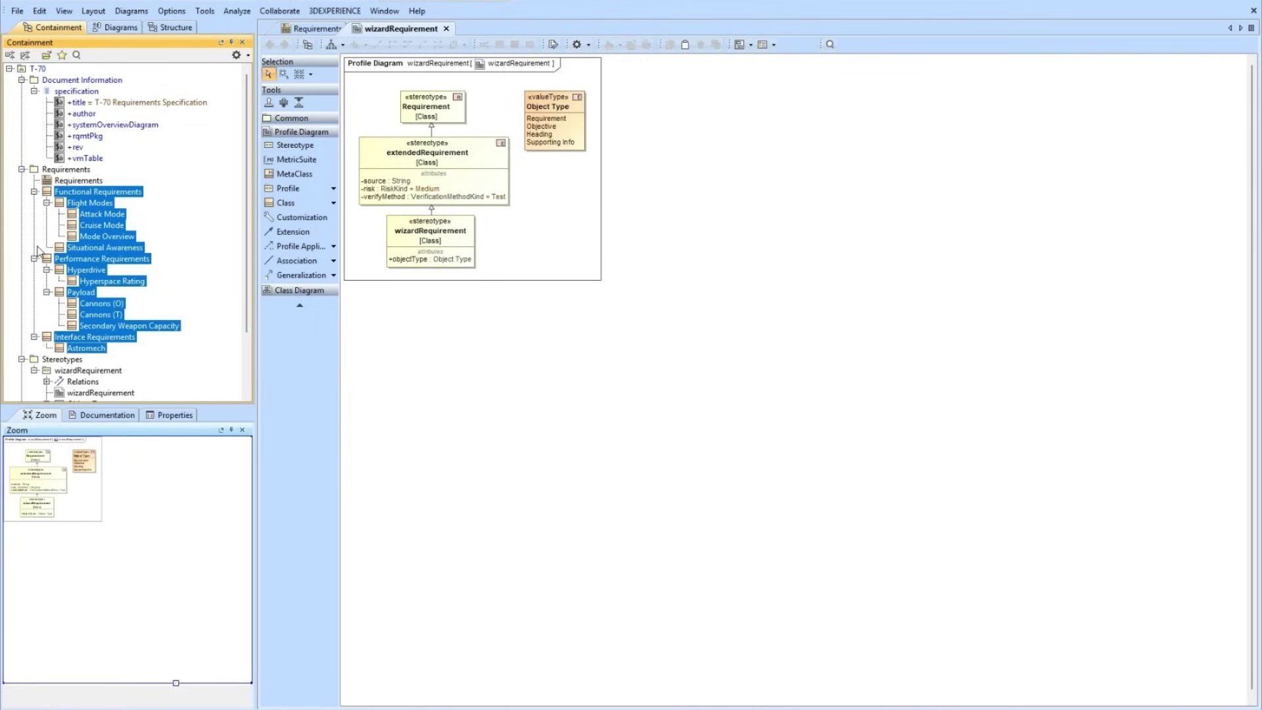
left_click(101, 217)
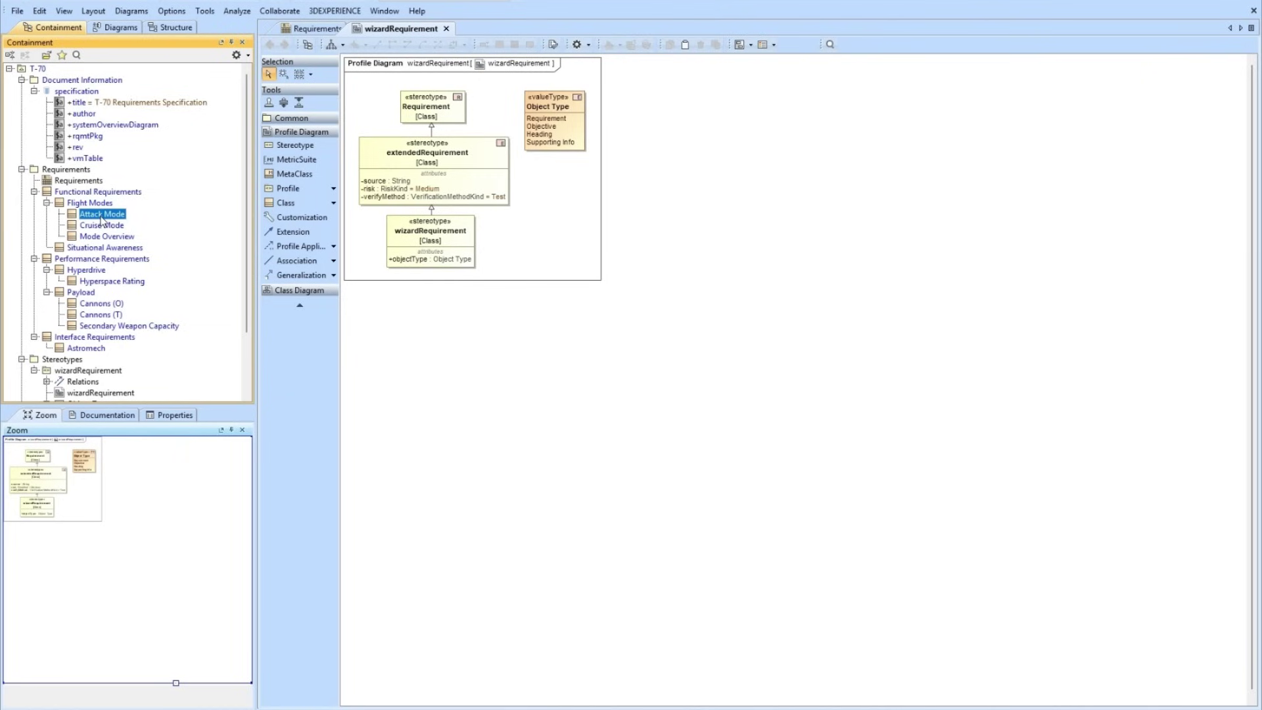
Open the Requirements table and add the Verify Method column to it.
double_click(78, 181)
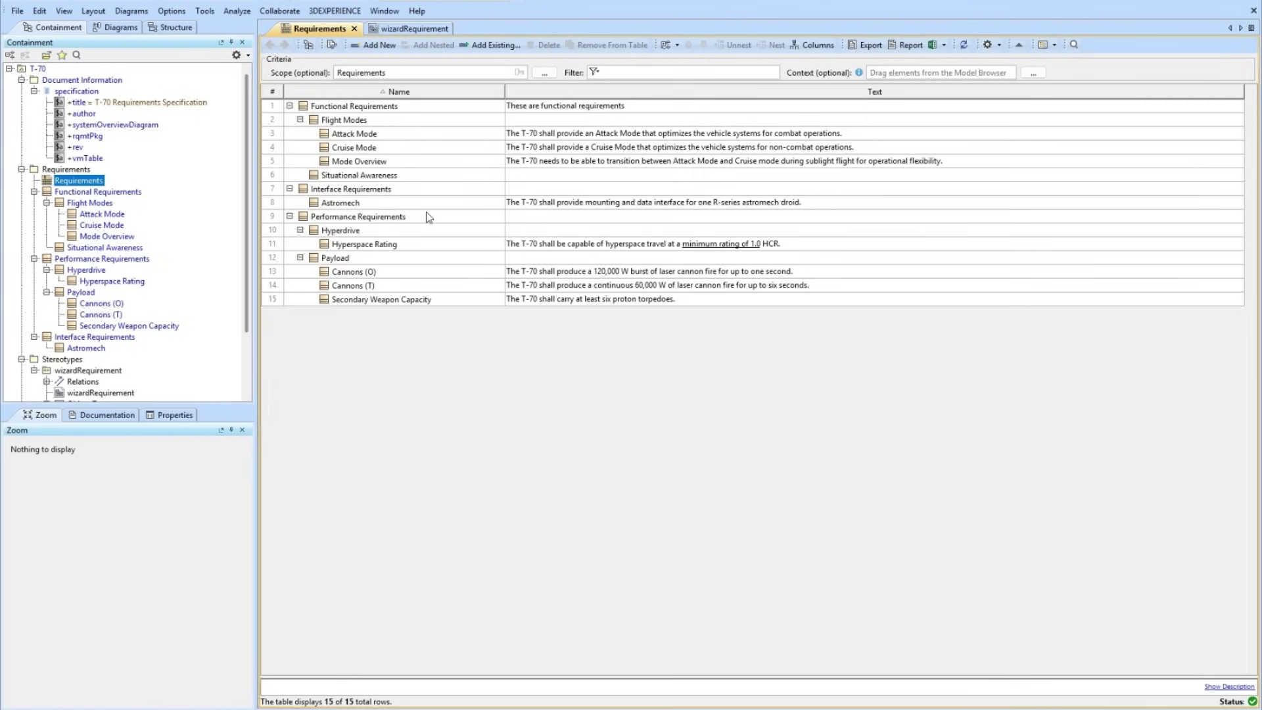
left_click(819, 45)
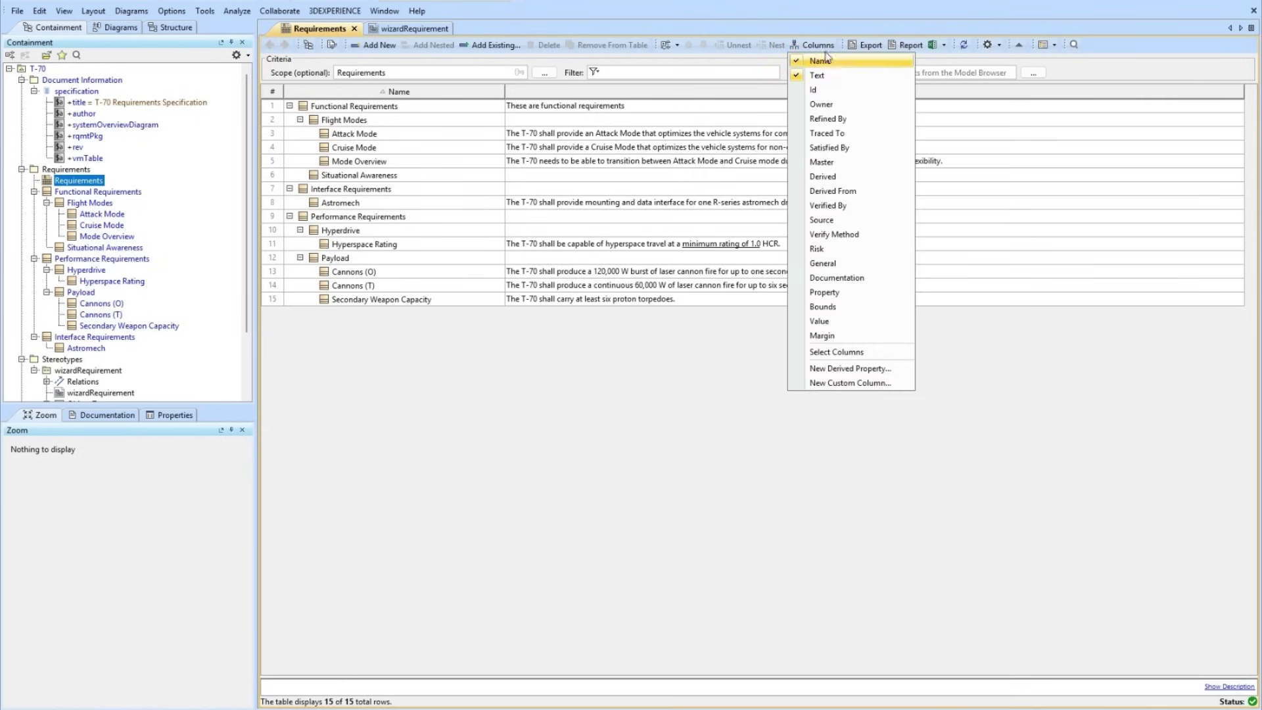
left_click(839, 235)
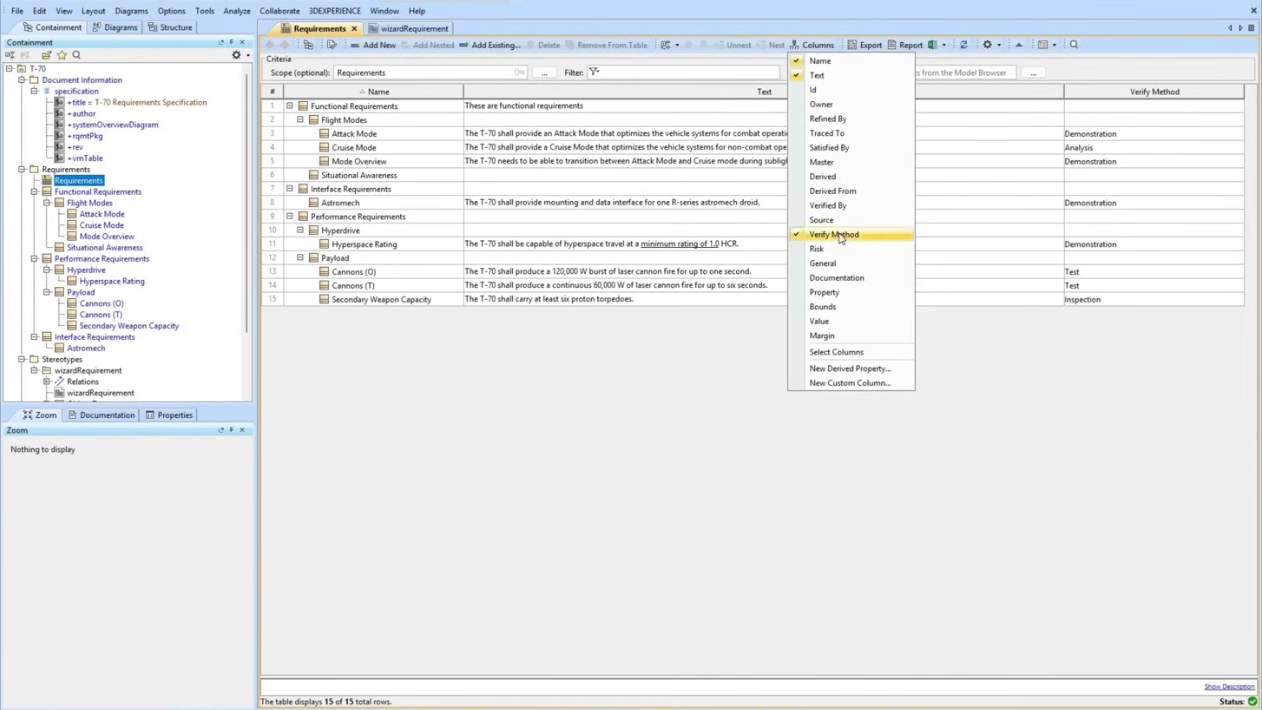
left_click(1012, 407)
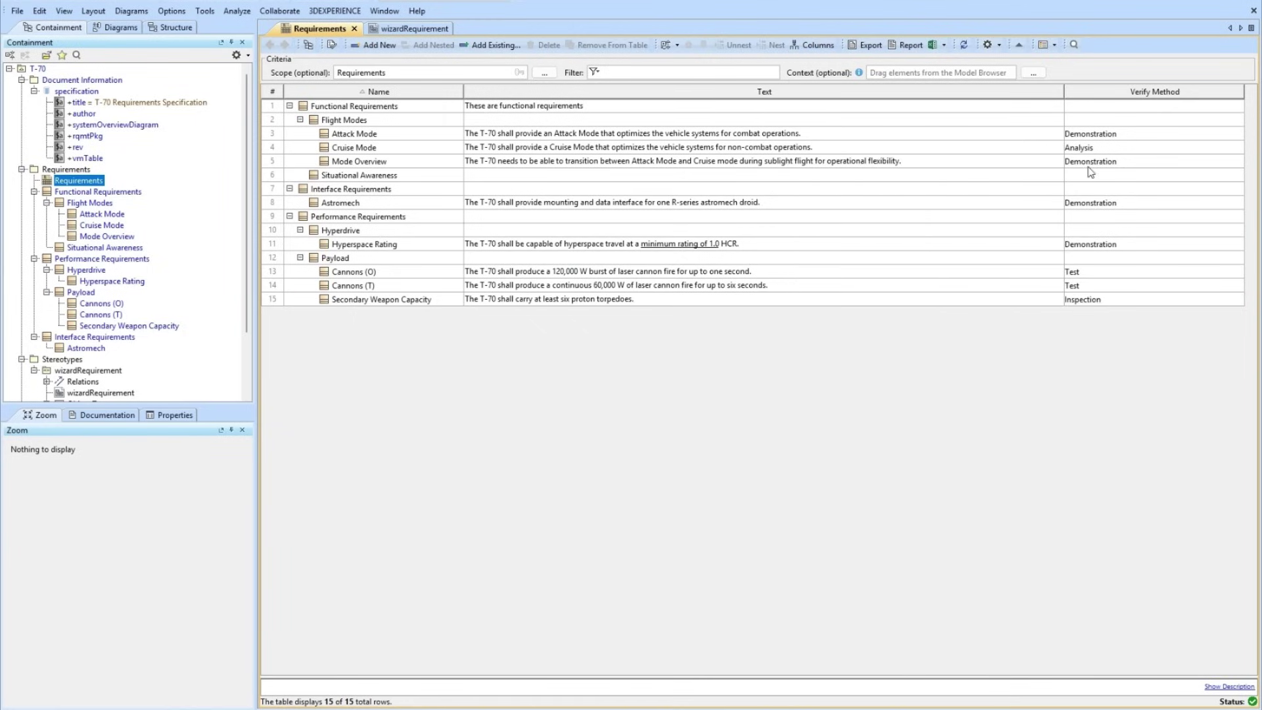
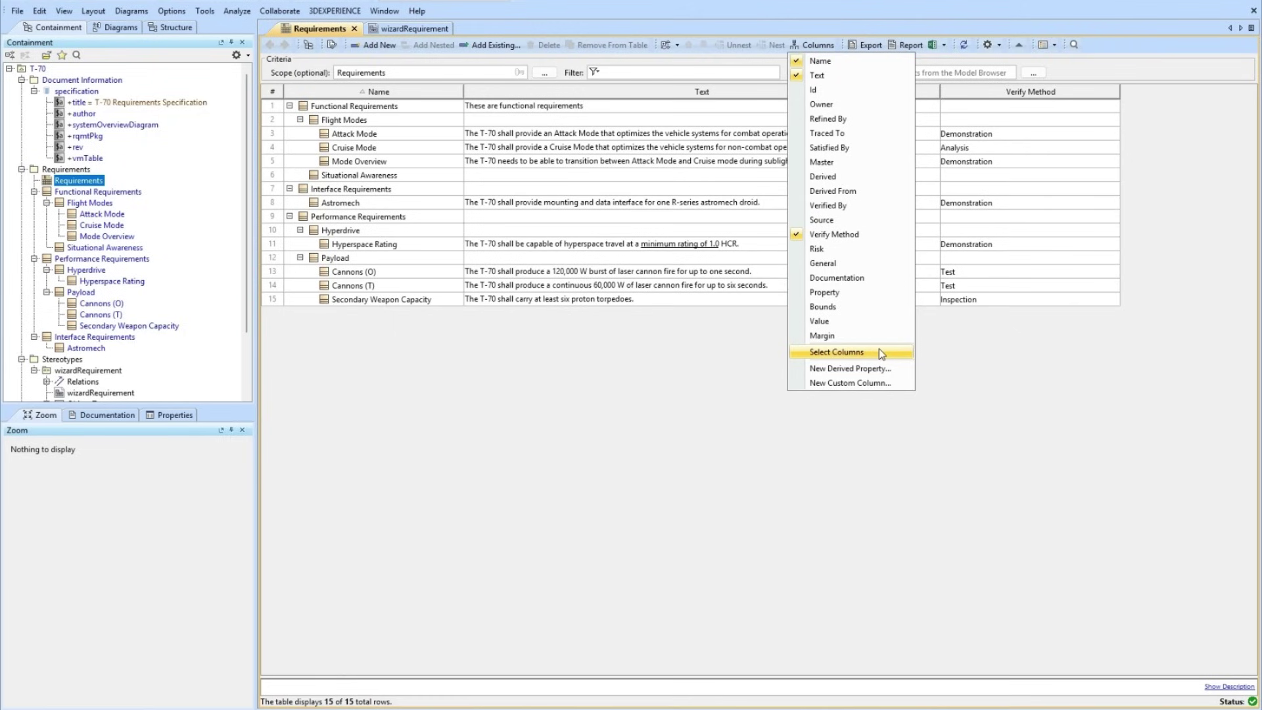
Add the Object Type column to the Requirements table and narrow the Verify Method column slightly.
left_click(880, 350)
type("obj")
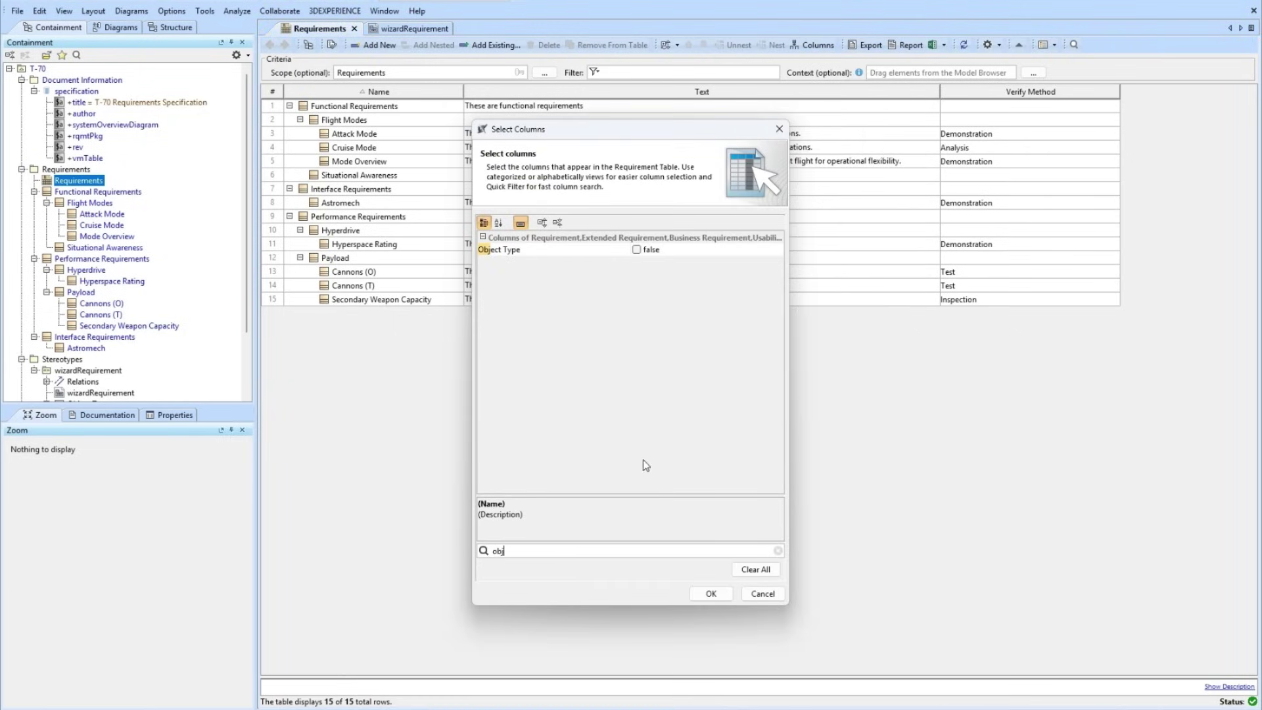
left_click(637, 250)
left_click(713, 595)
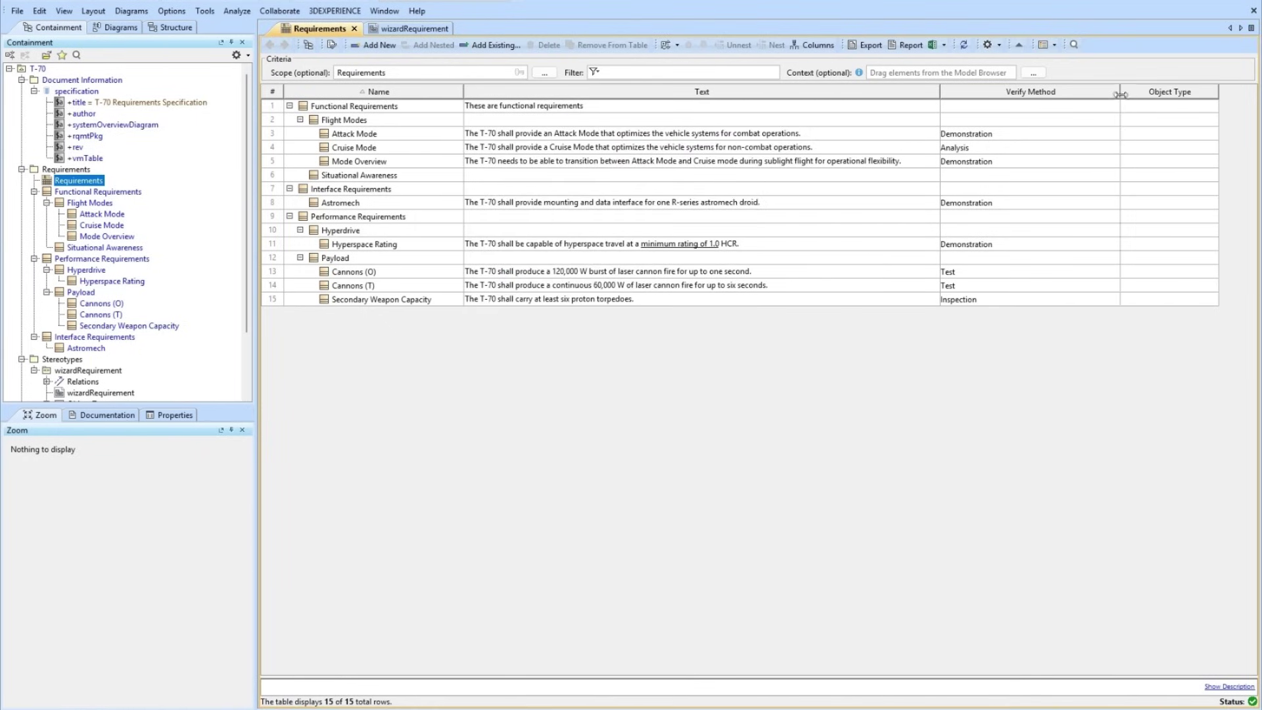
left_click_drag(1120, 93, 1095, 93)
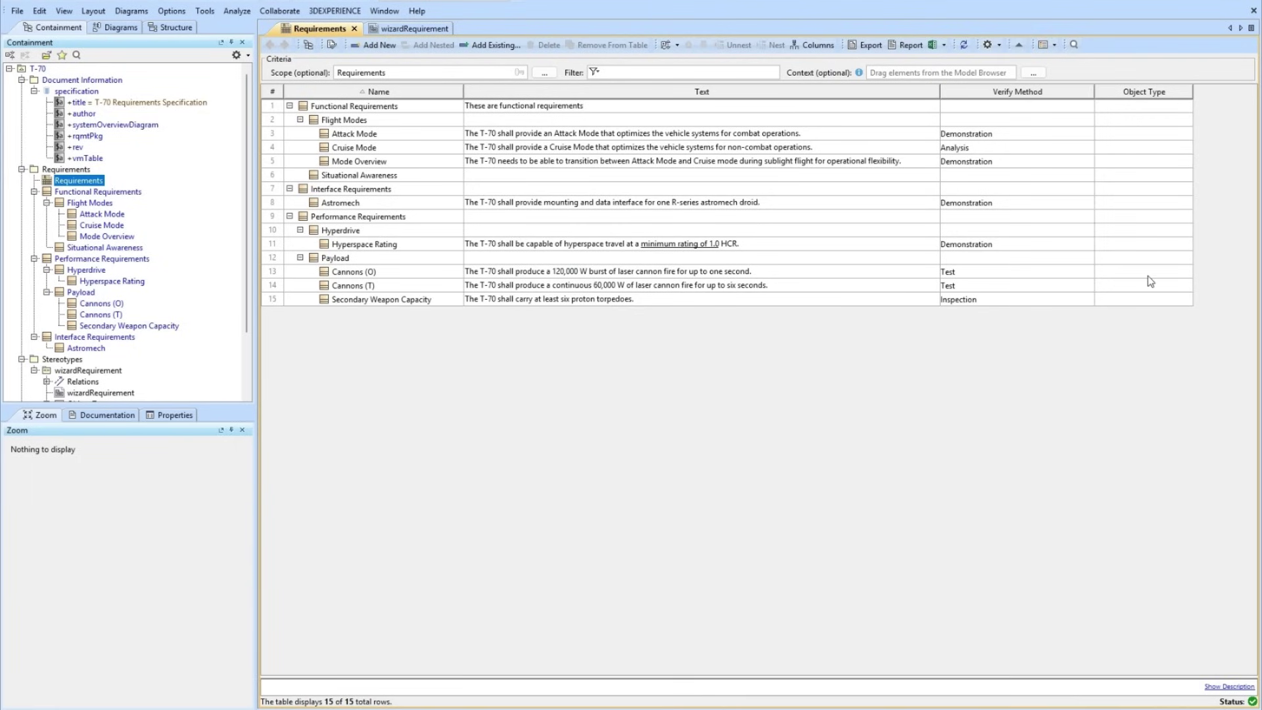
Set the object type of Functional Requirements and Flight Modes to Heading.
left_click(1133, 104)
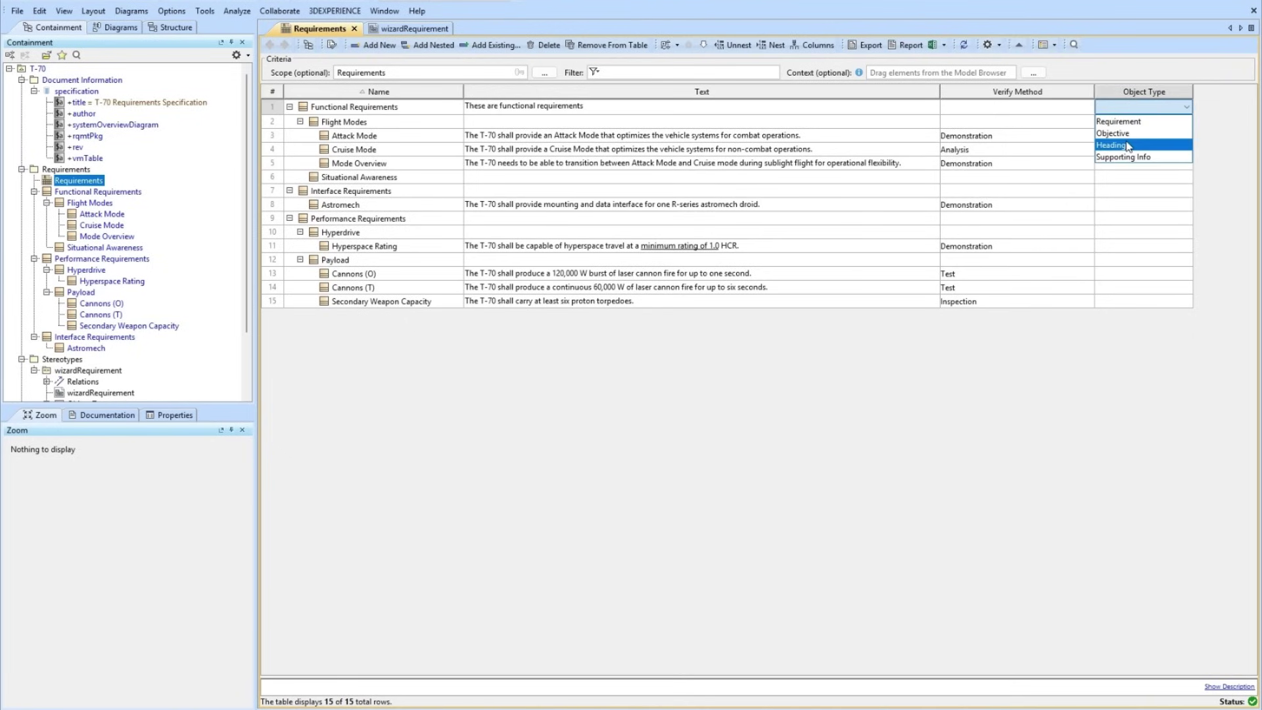
left_click(1129, 146)
left_click(1133, 121)
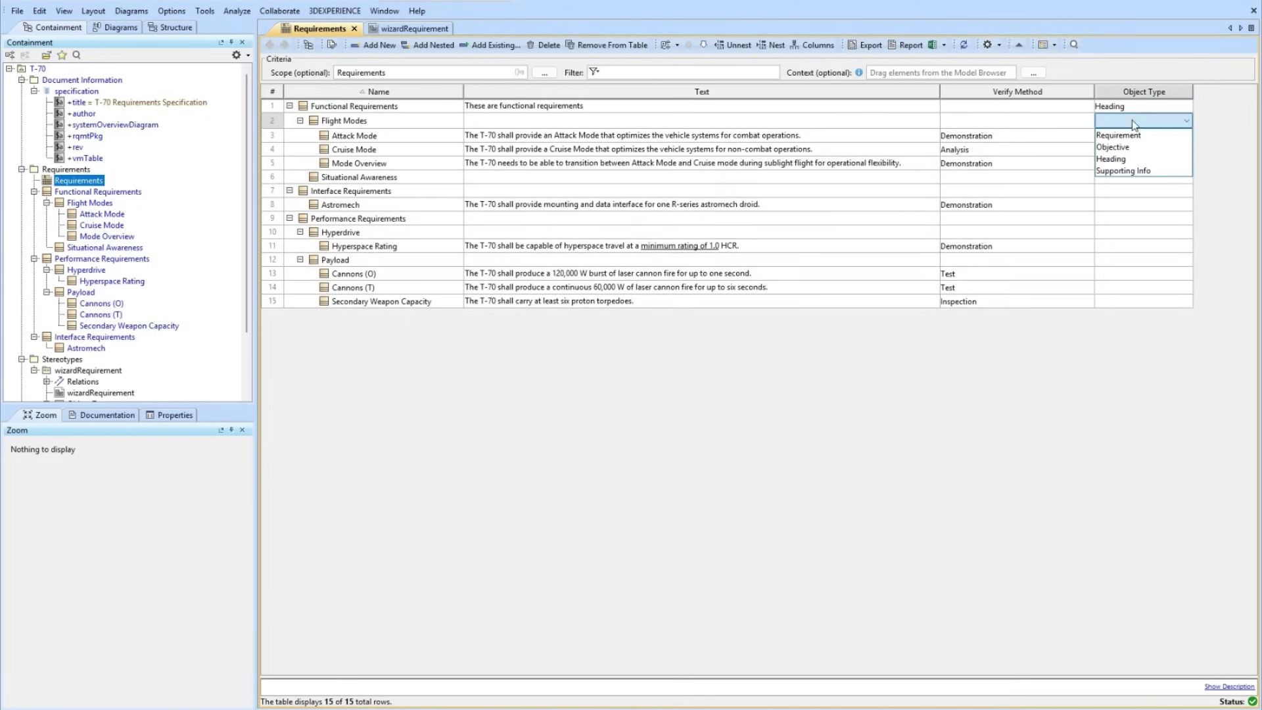
left_click(1134, 160)
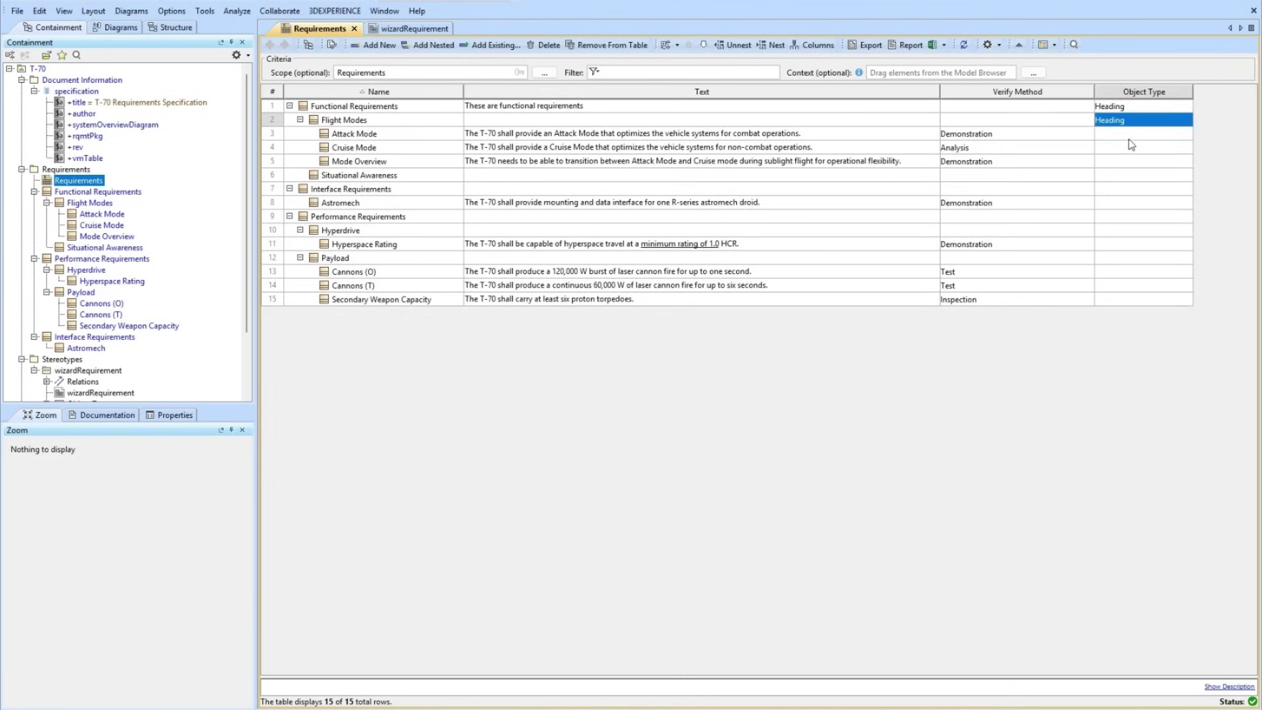
Set the object type of Attack Mode and Cruise Mode to Requirement.
left_click(1132, 135)
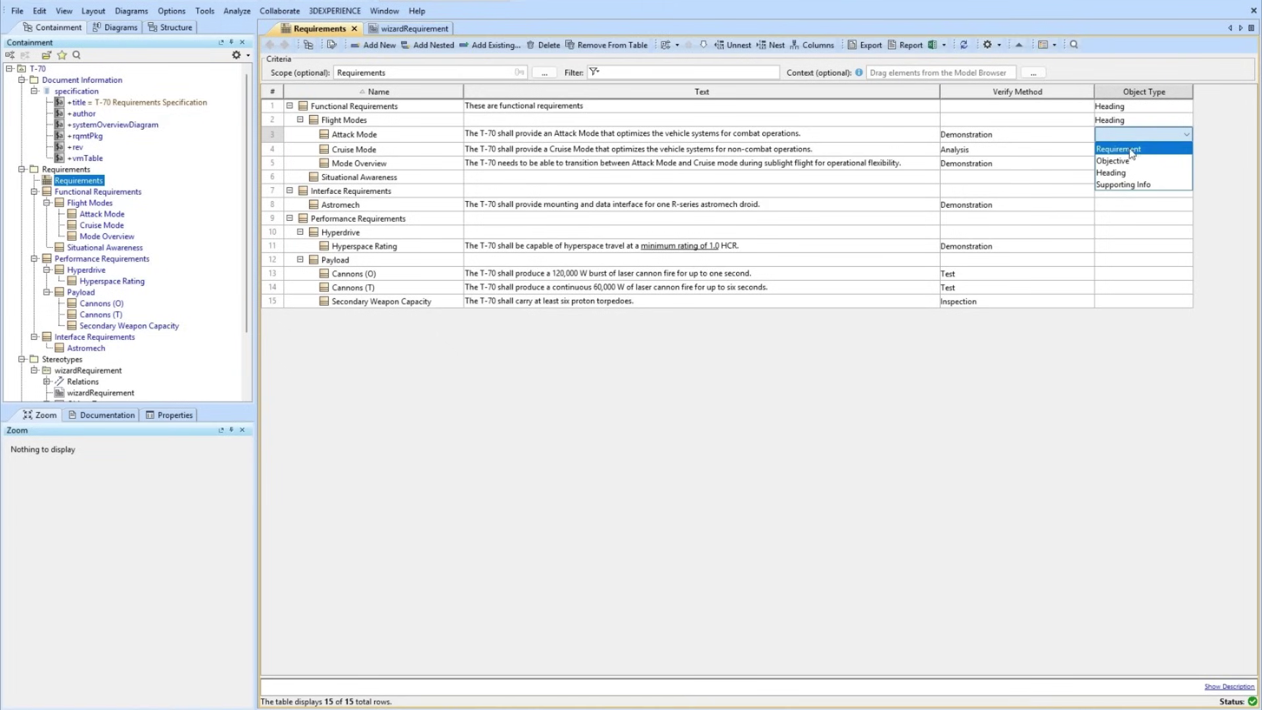
left_click(1132, 152)
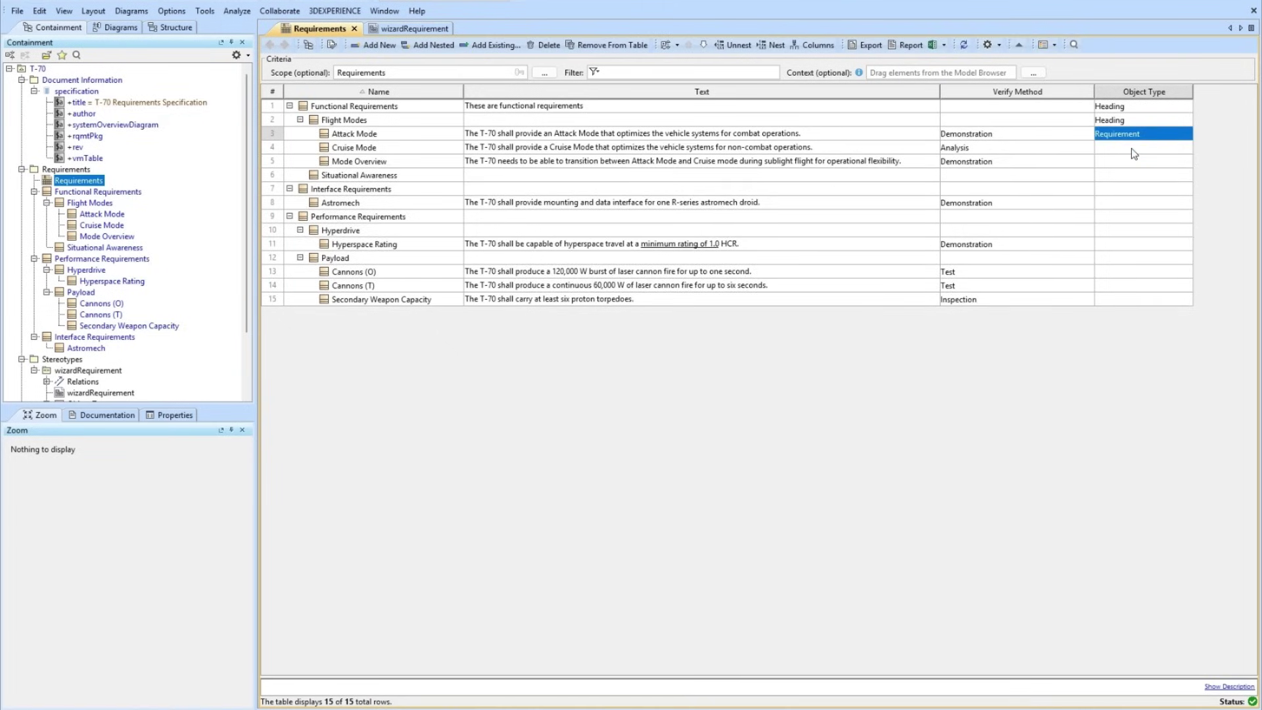
left_click(1132, 148)
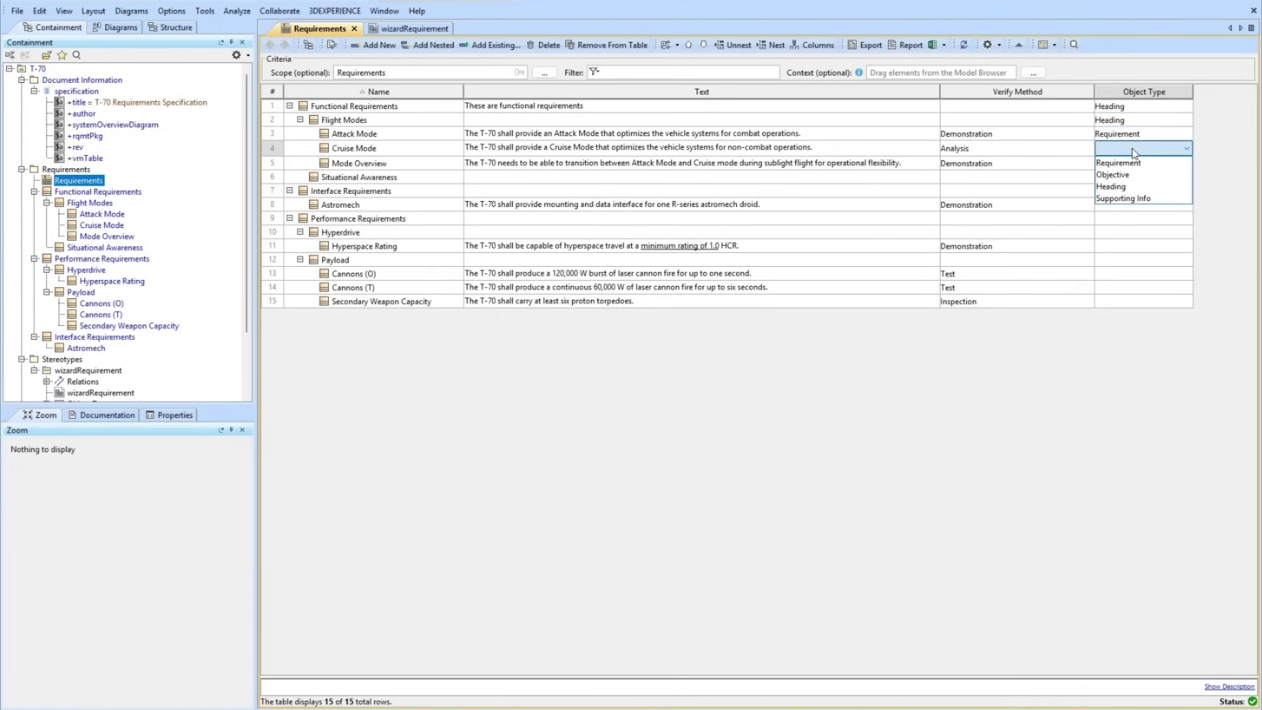
left_click(1137, 166)
Set the object type of Mode Overview to Supporting Info and of Situational Awareness to Heading.
left_click(1136, 163)
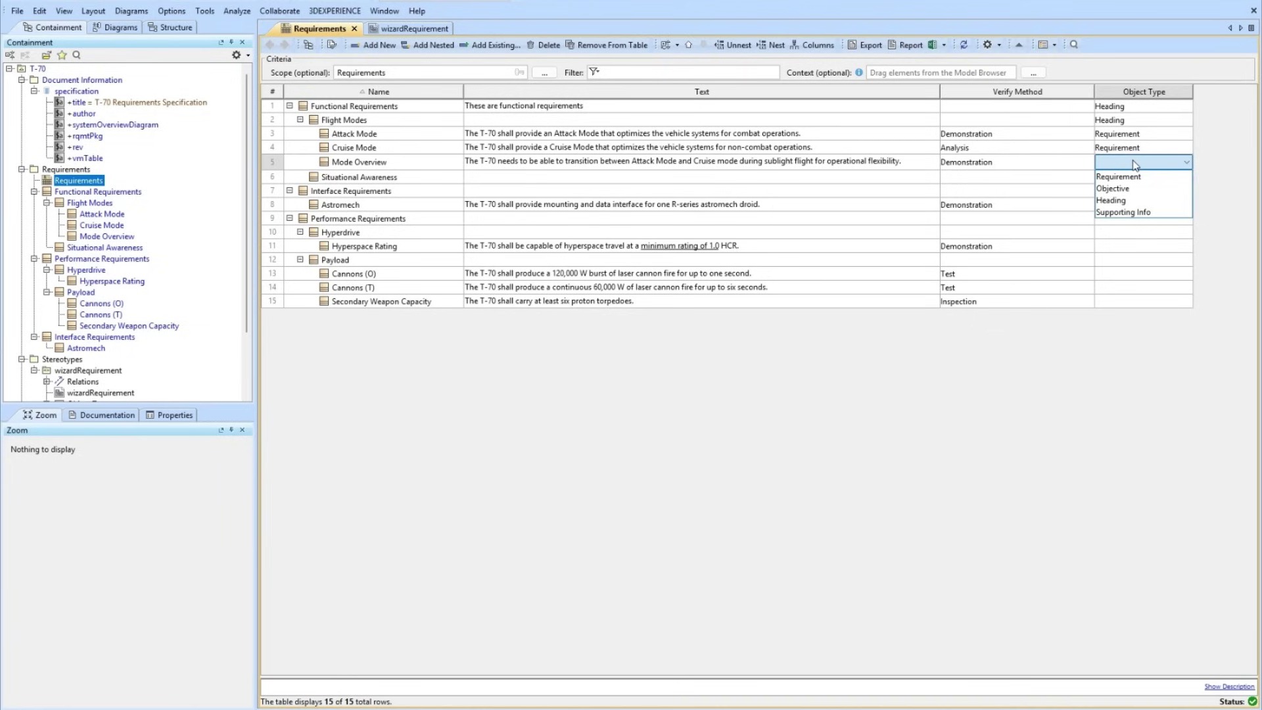
left_click(1139, 212)
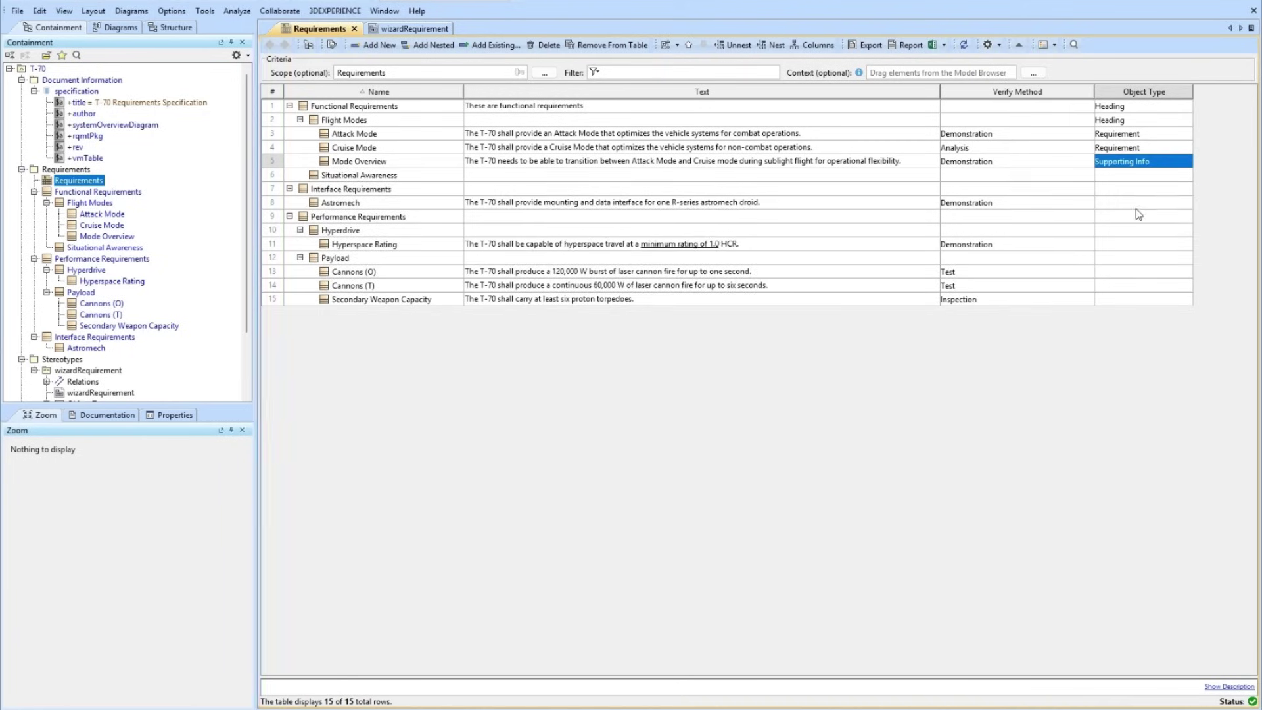
double_click(1127, 176)
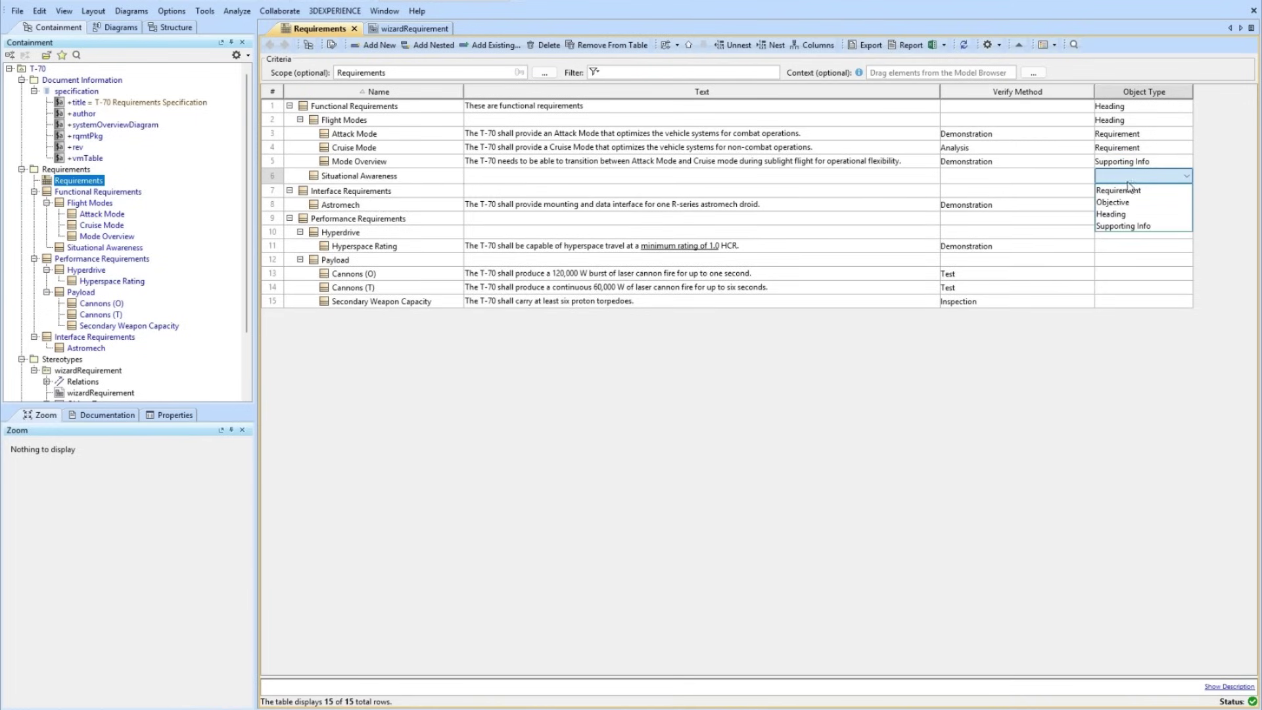
left_click(1130, 215)
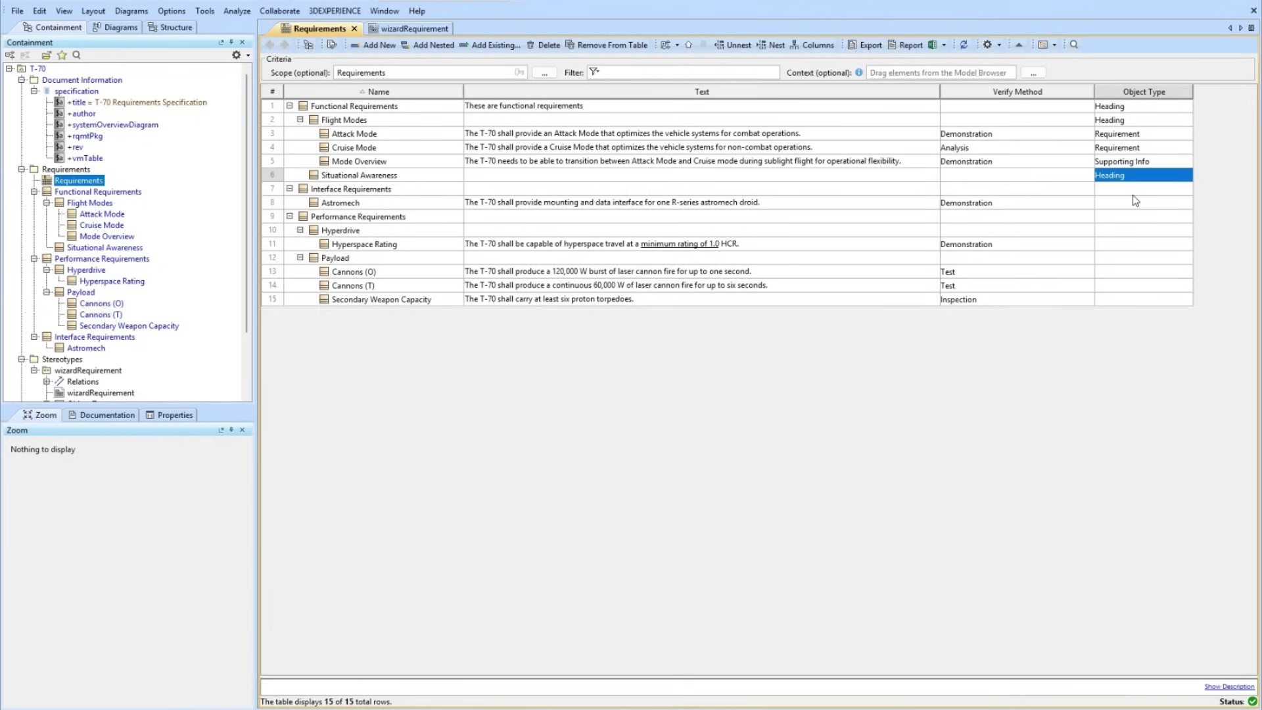
Set the object type of Interface Requirements to Heading and of Astromech to Requirement.
left_click(1135, 191)
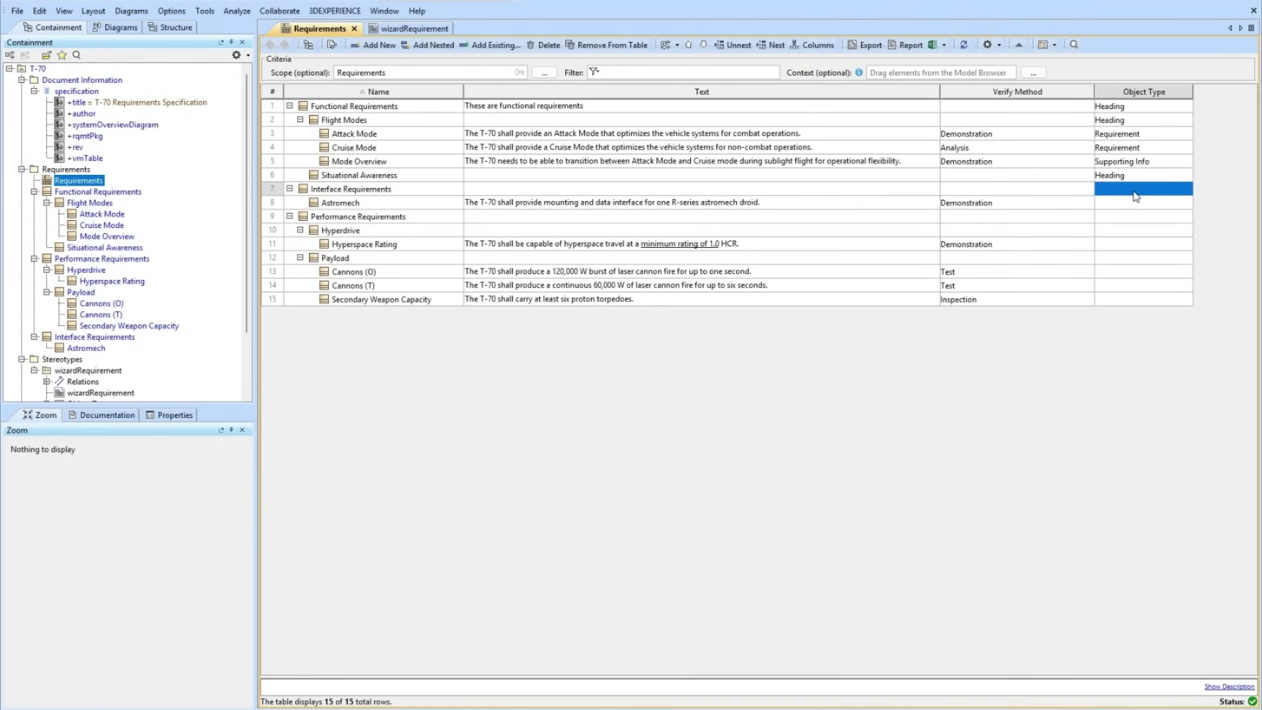
left_click(1135, 193)
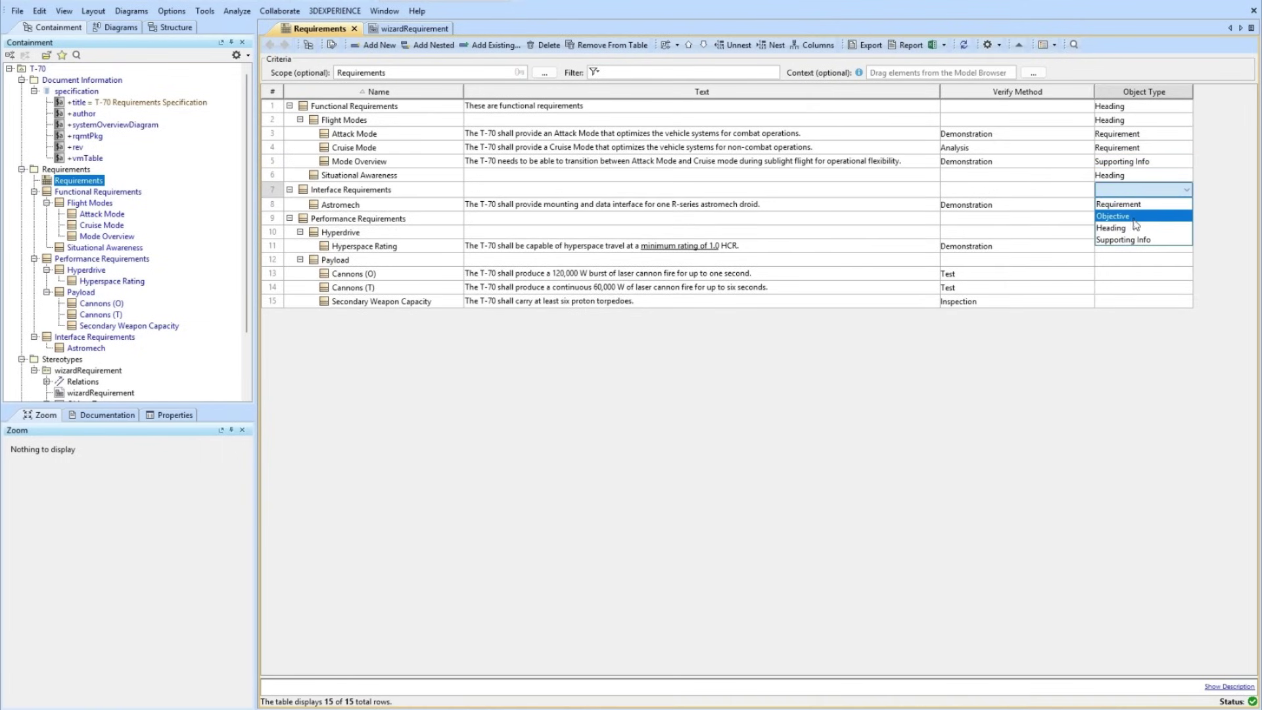
left_click(1135, 229)
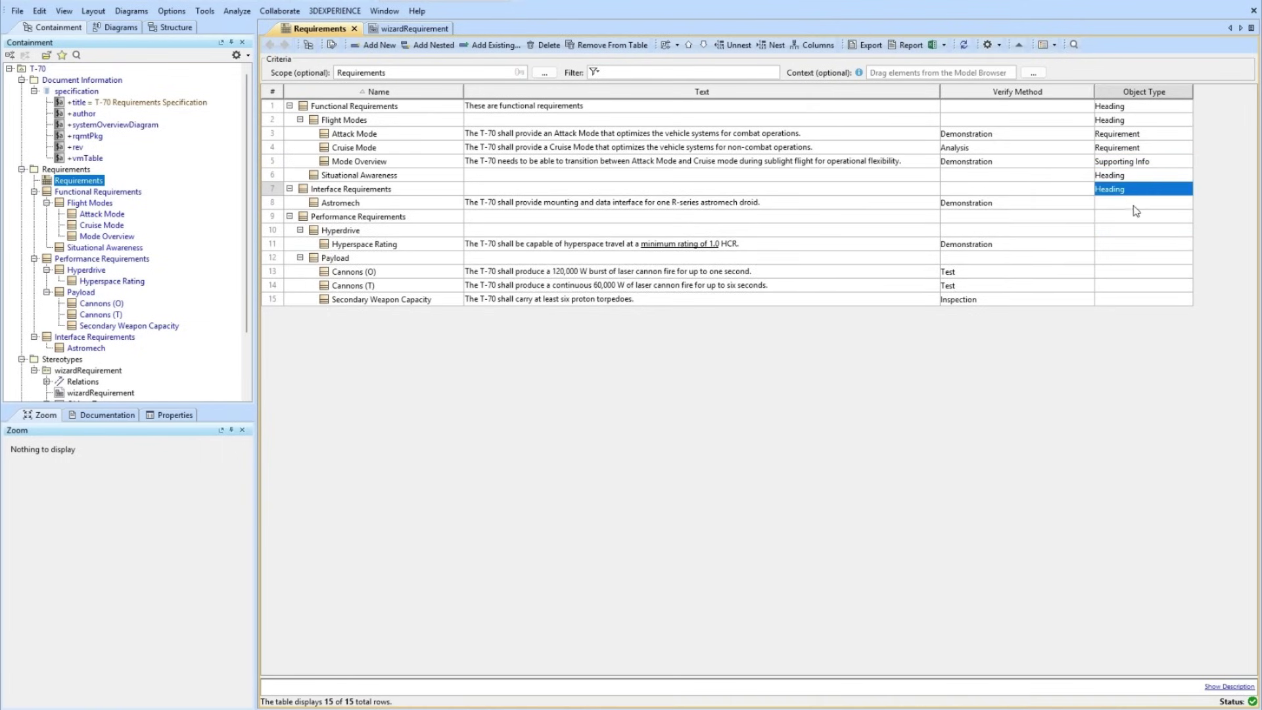
left_click(1136, 204)
left_click(1136, 204)
left_click(1136, 219)
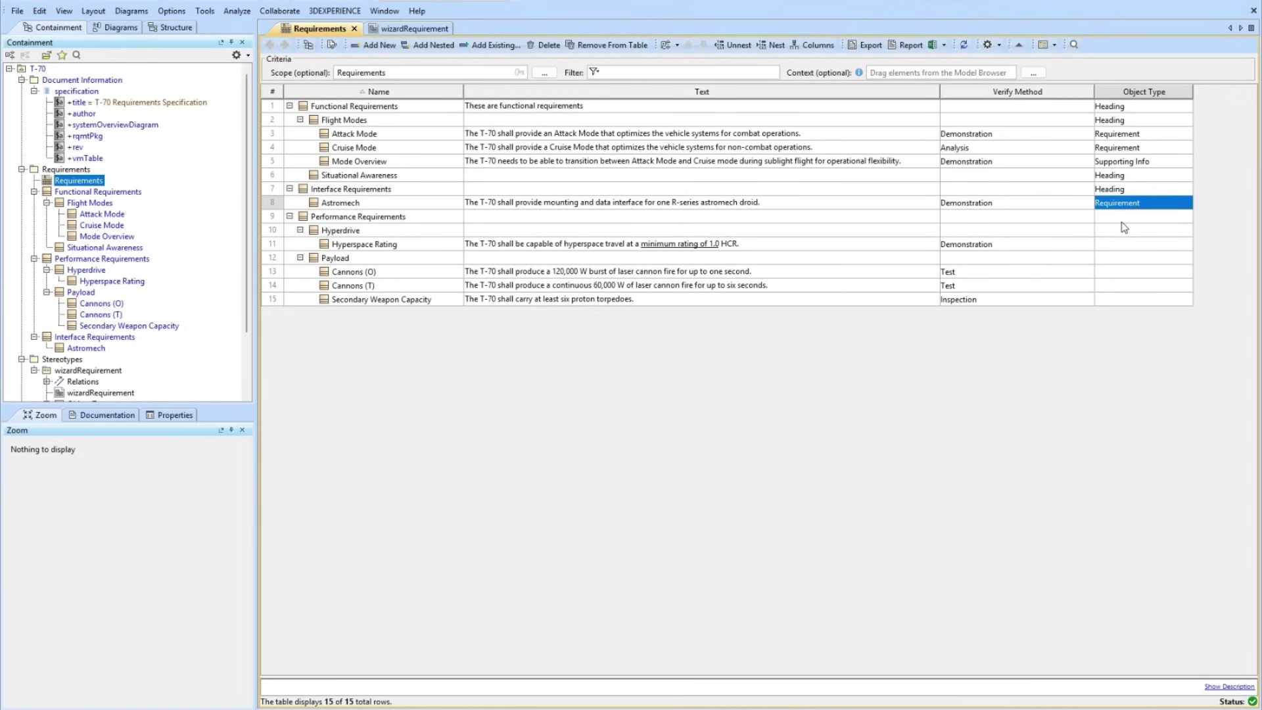
Set the object type of Performance Requirements and Hyperdrive to Heading.
left_click(1122, 224)
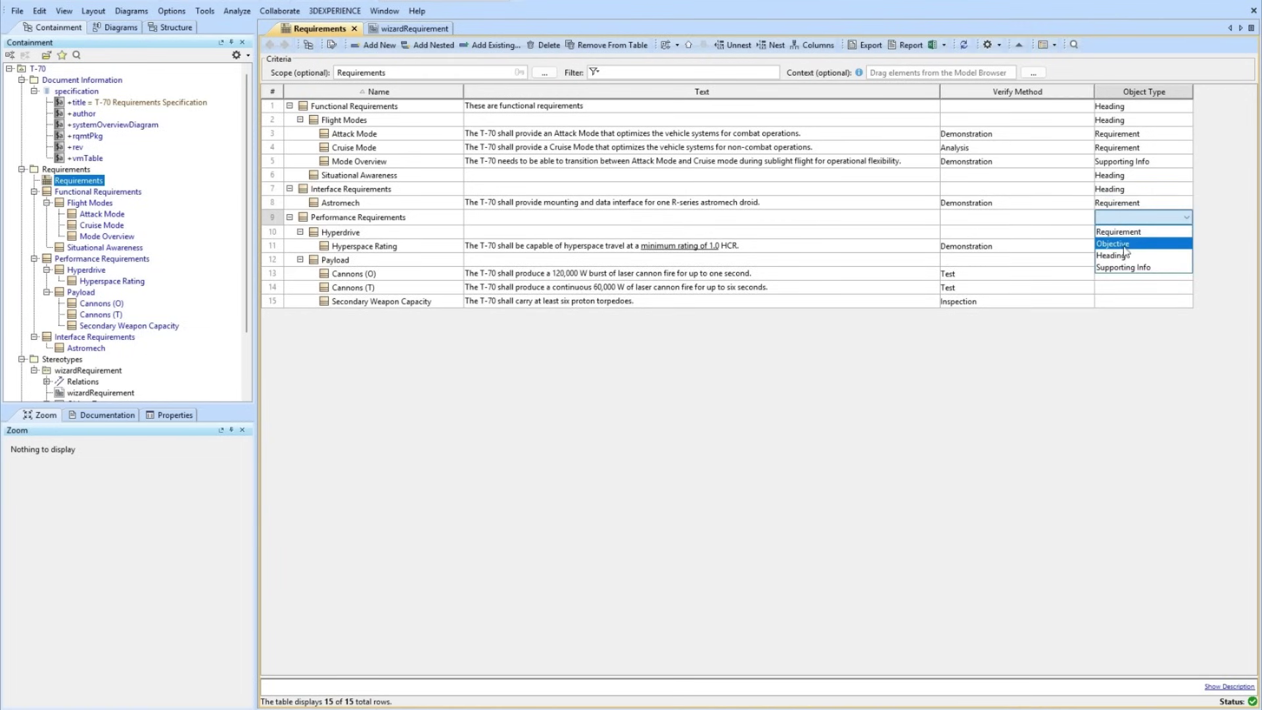
left_click(1127, 255)
left_click(1126, 230)
left_click(1125, 230)
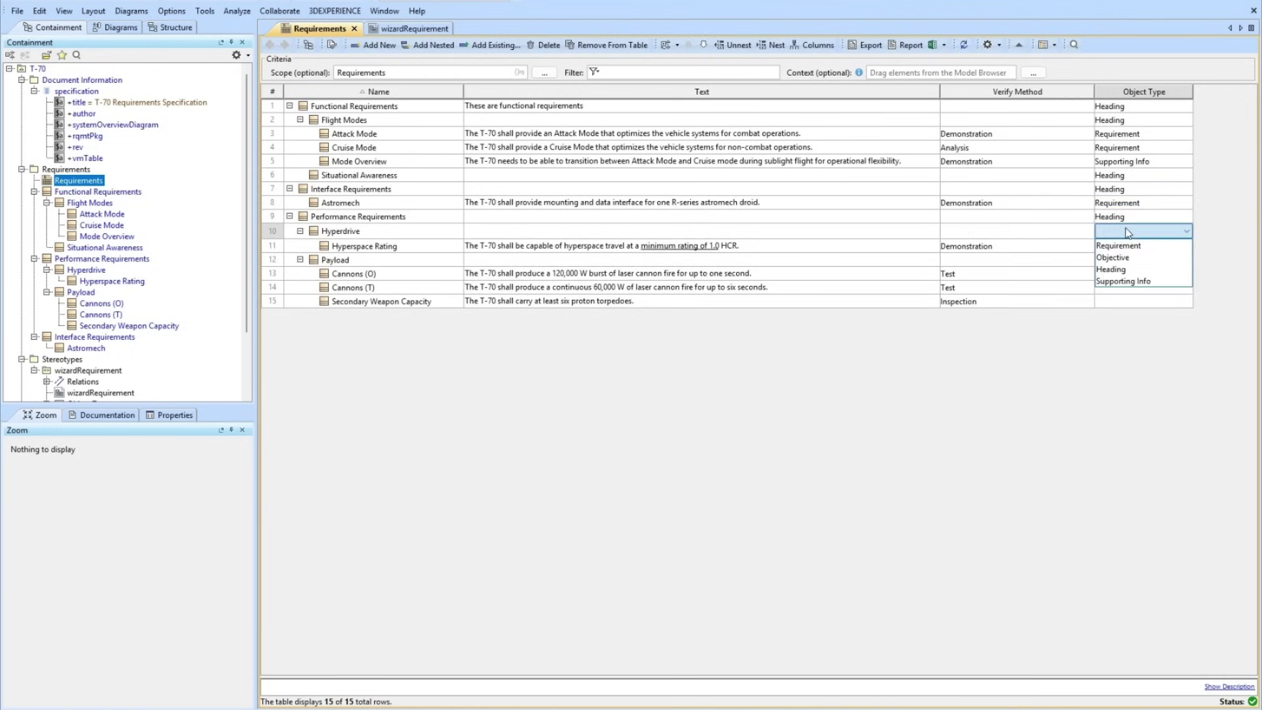
left_click(1125, 269)
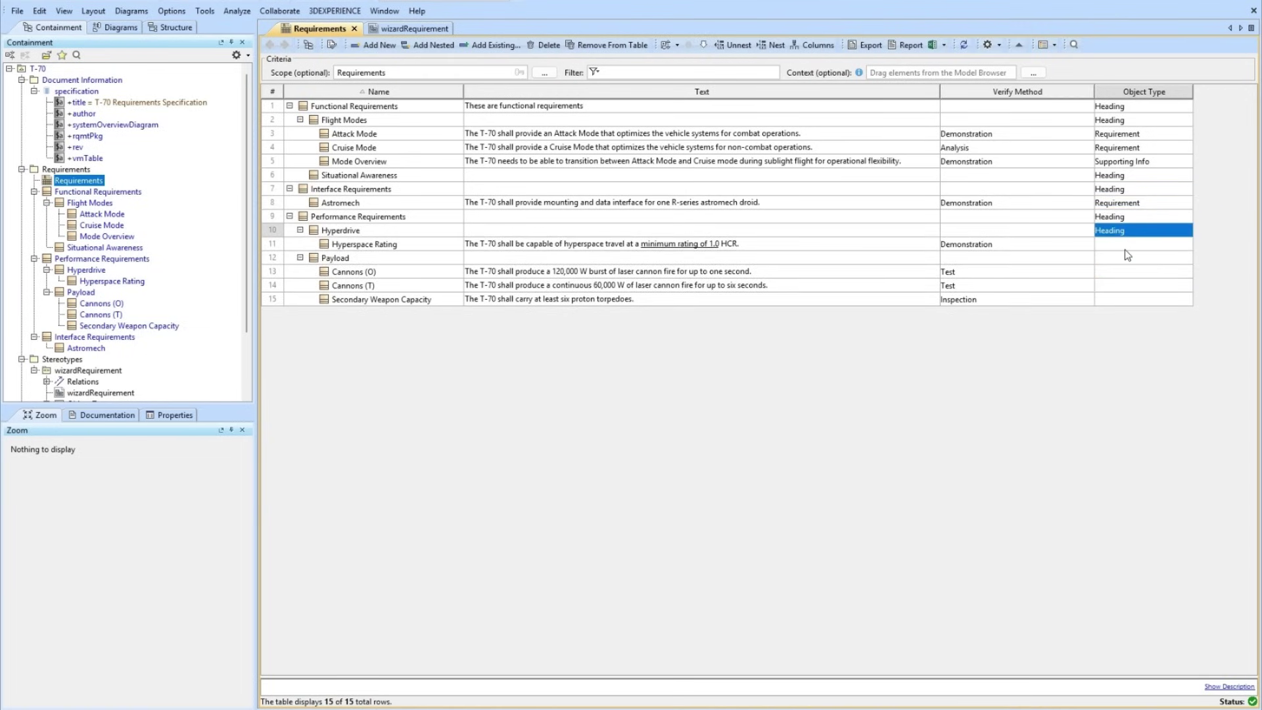
Set the object type of Hyperspace Rating to Requirement.
left_click(1125, 247)
left_click(1126, 246)
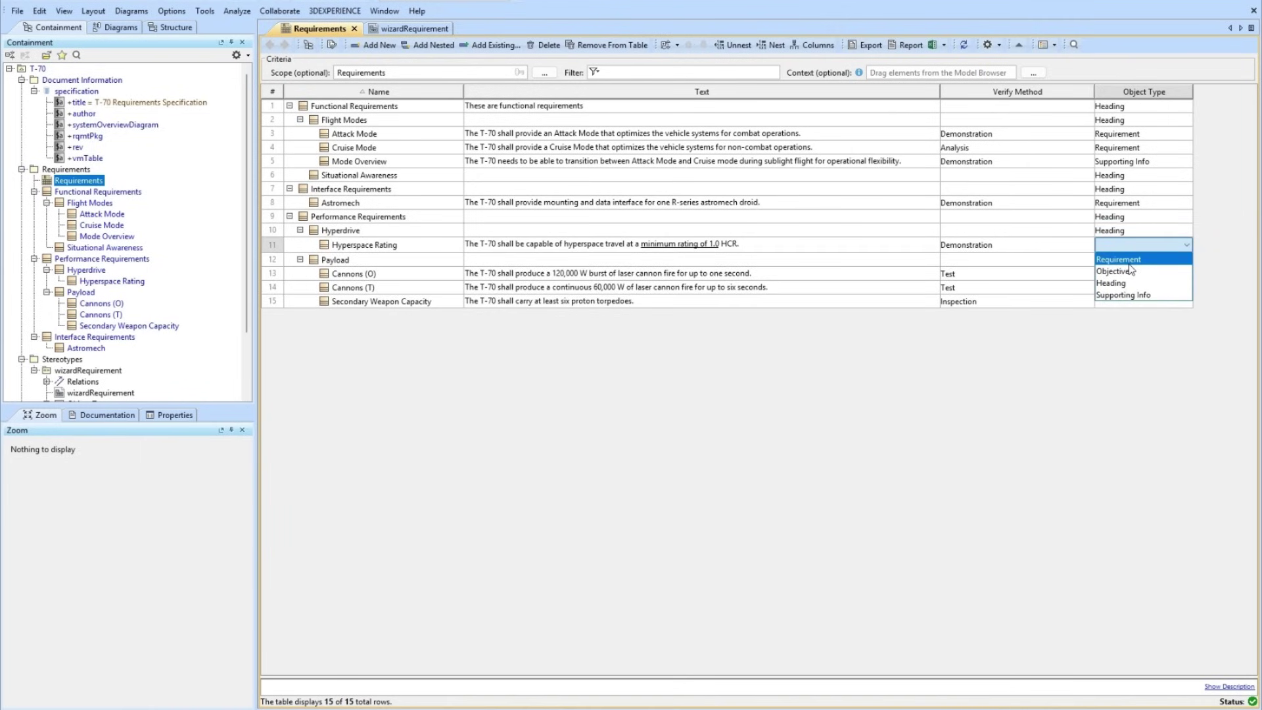
key("Return")
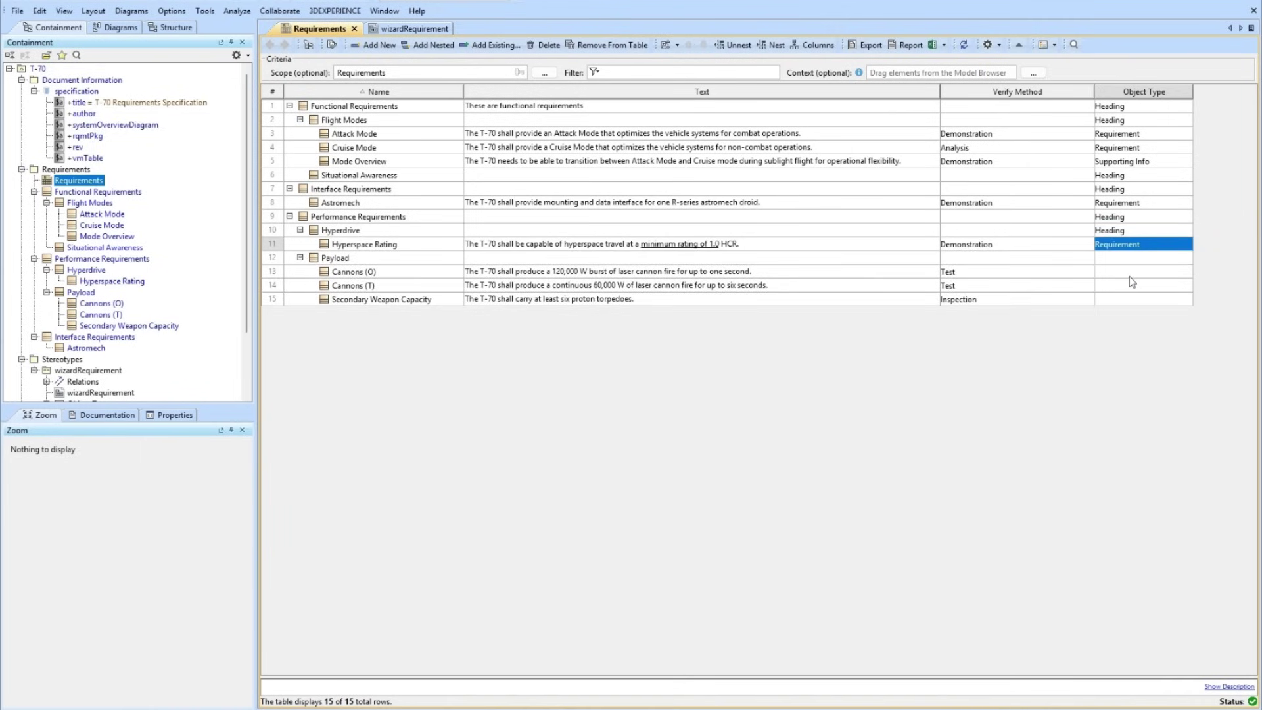
Set the object type of Payload to Heading and of Cannons (O) to Objective.
left_click(1130, 276)
left_click(1130, 271)
left_click(1130, 262)
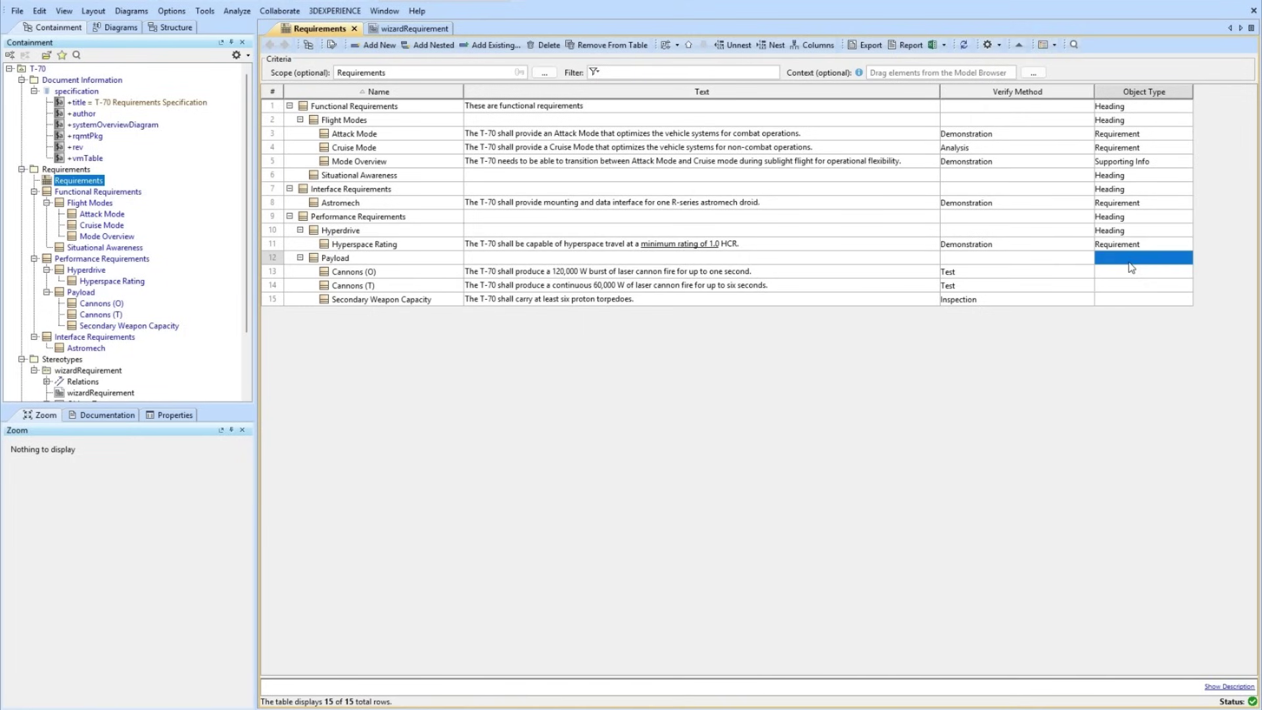
left_click(1130, 261)
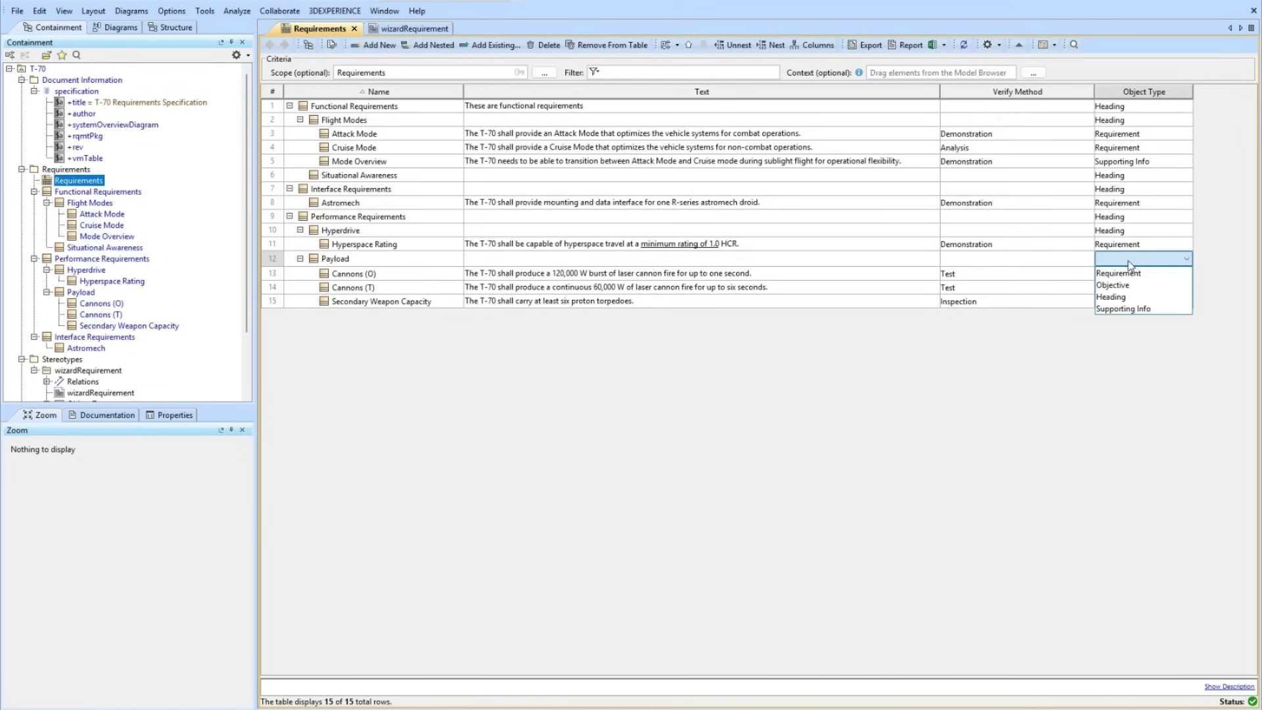
left_click(1135, 296)
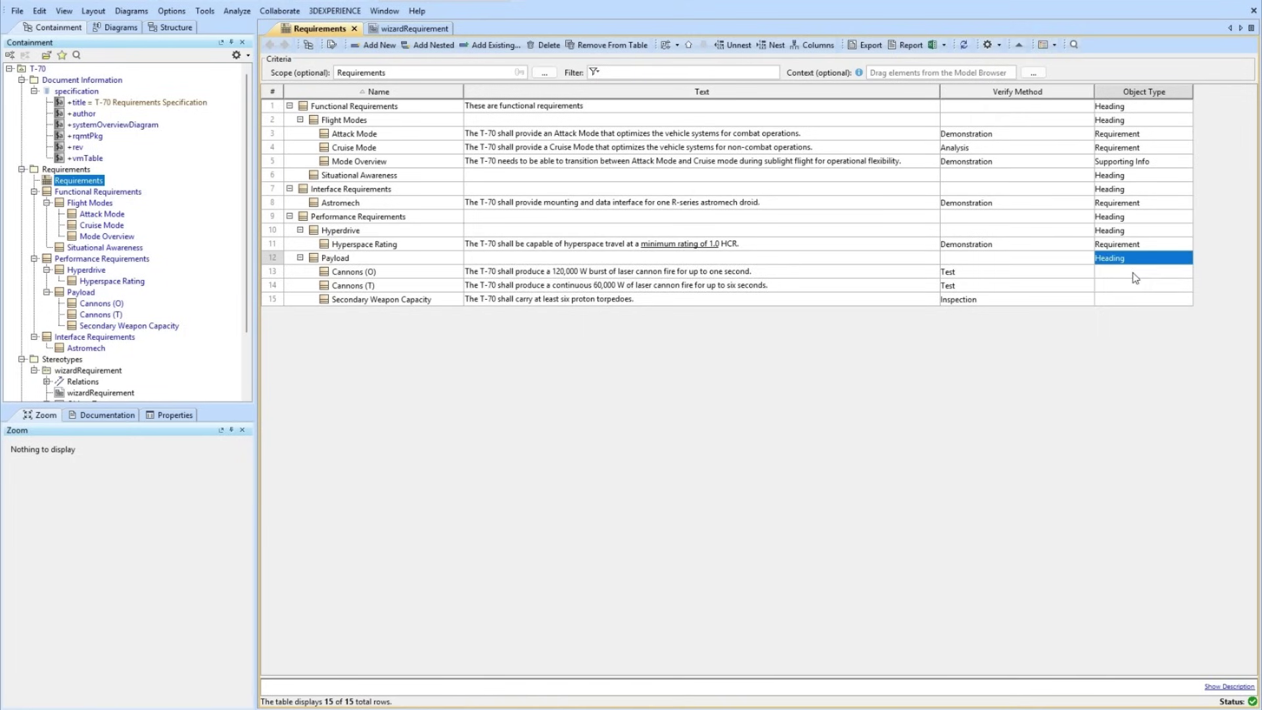
double_click(1134, 277)
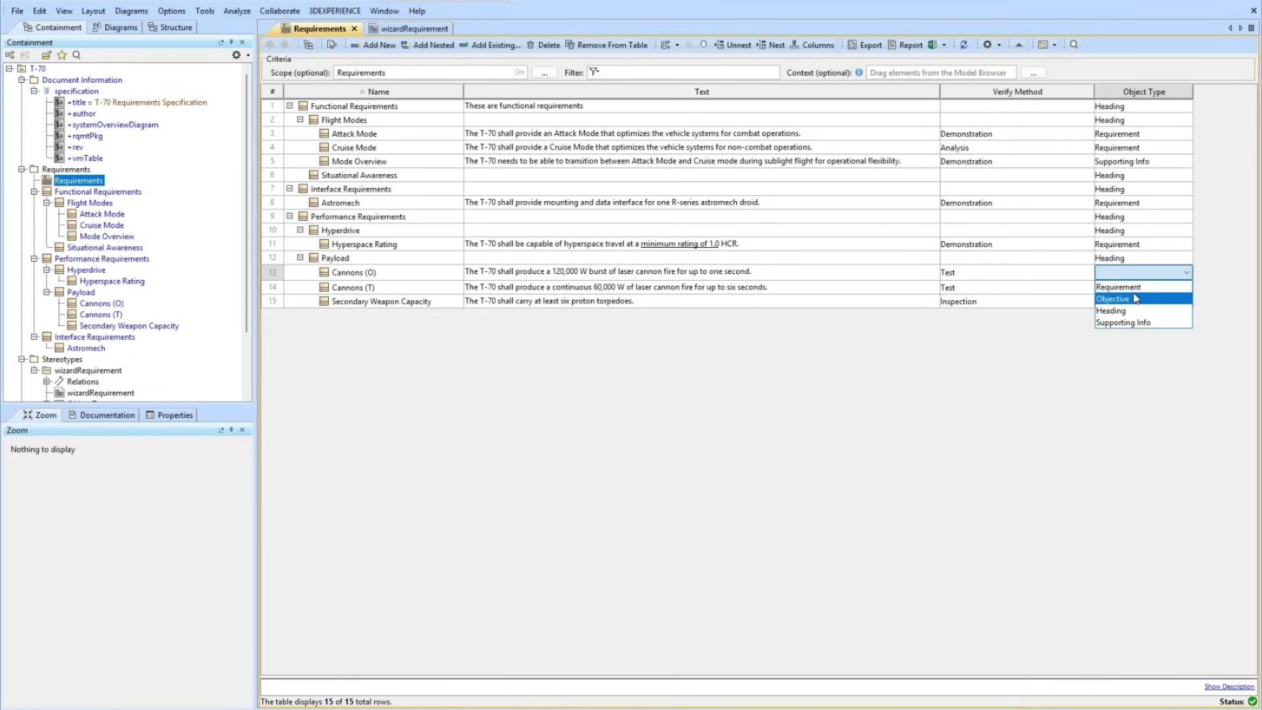
left_click(1135, 299)
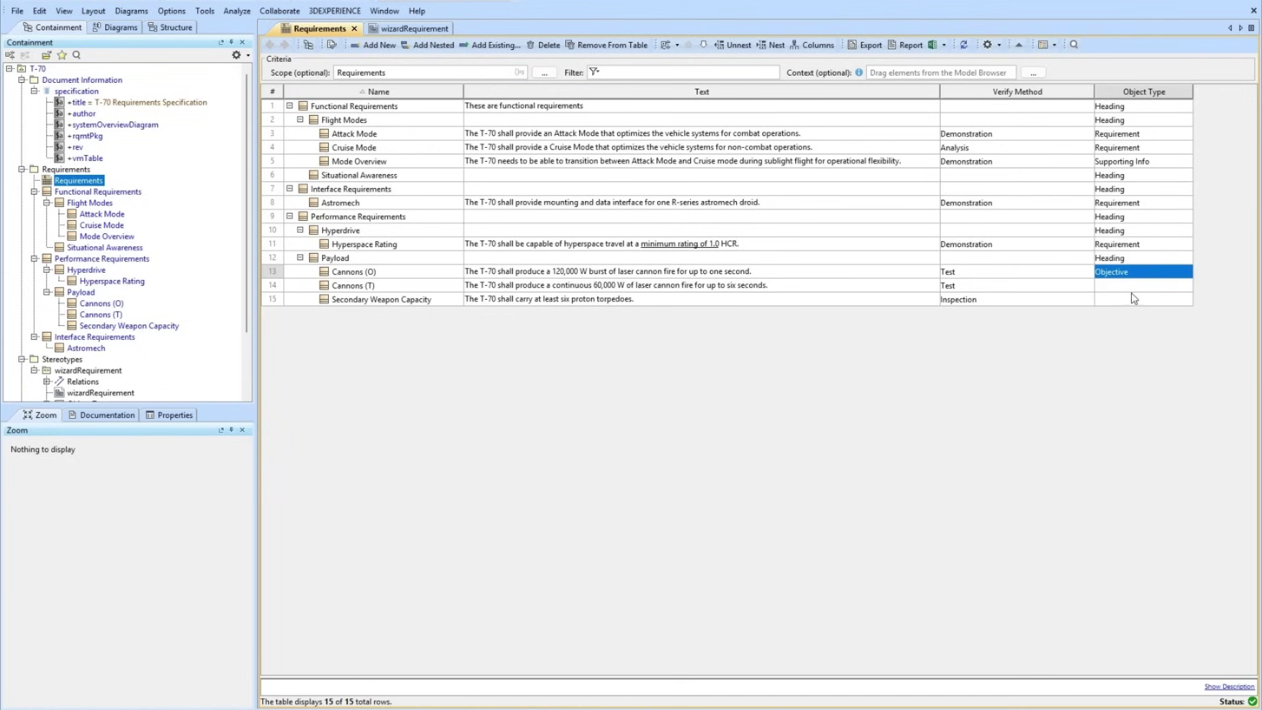
Replace "shall" with "should" in the requirement text of Cannons (O).
left_click(507, 273)
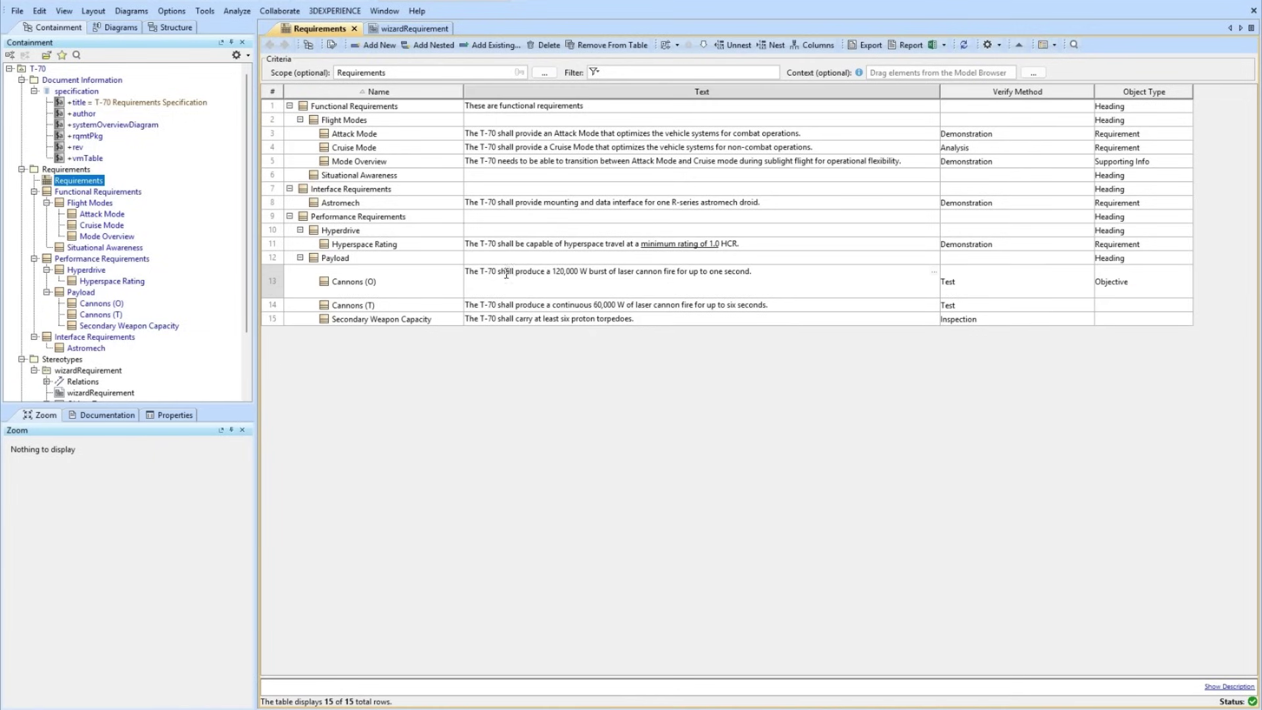
left_click_drag(514, 273, 505, 273)
type("ould")
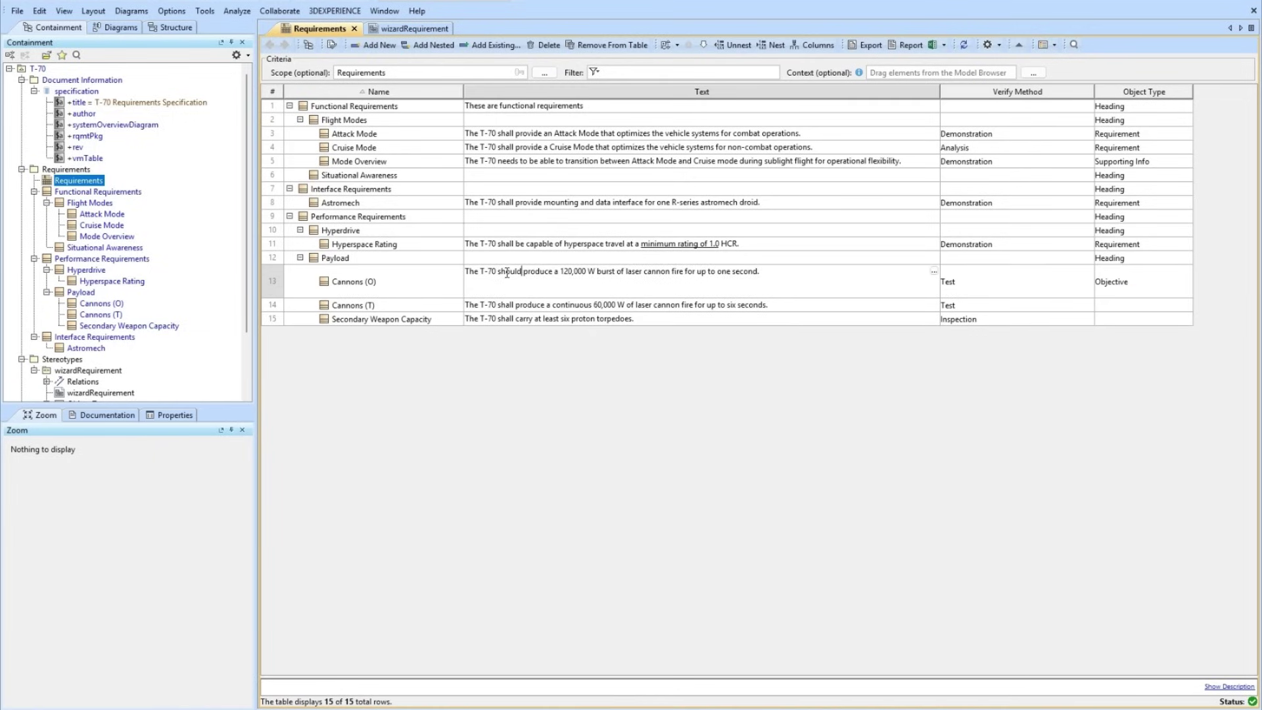
key("Return")
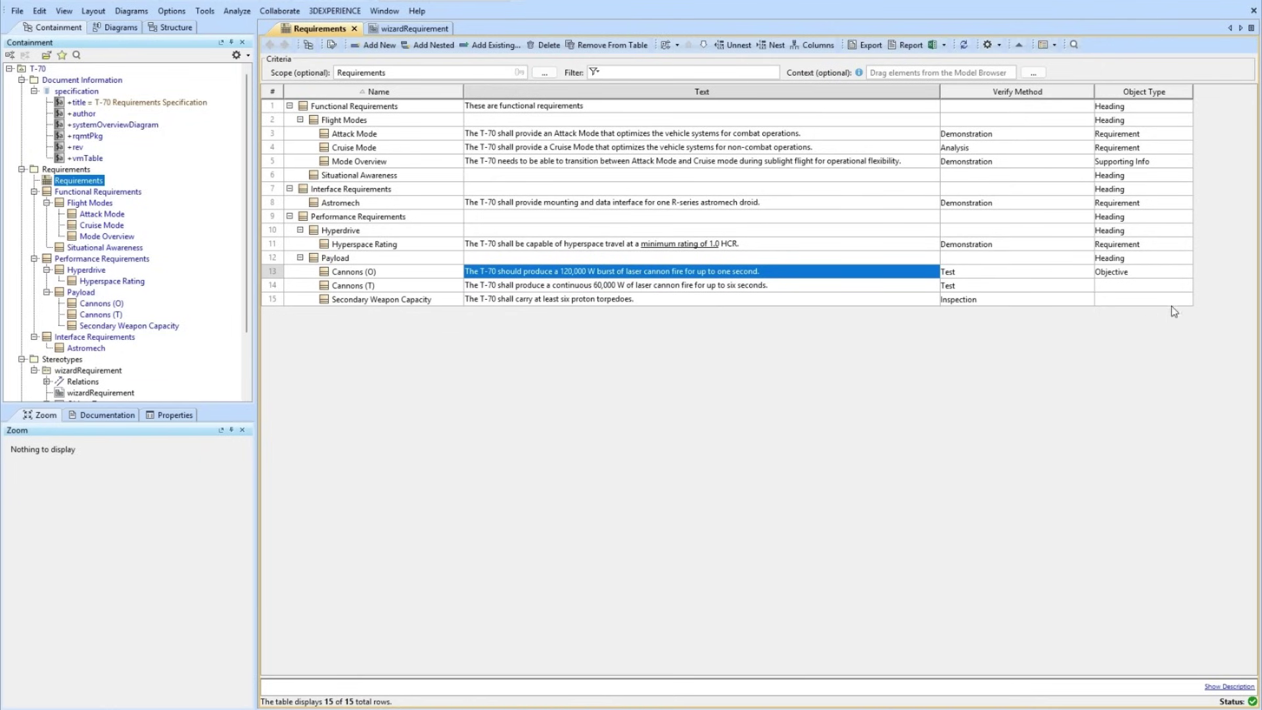
Set the object type of both Cannons (T) and Secondary Weapon Capacity to Requirement.
left_click(1163, 287)
left_click(1159, 288)
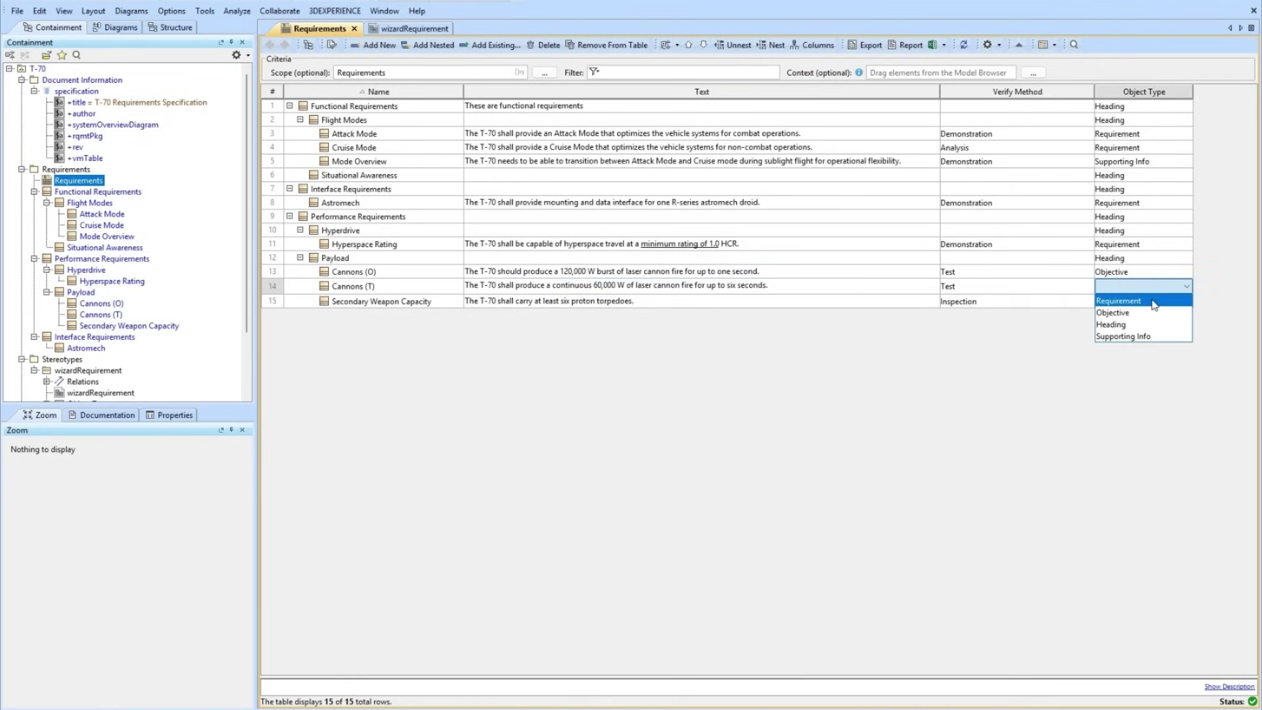
left_click(1149, 299)
left_click(1149, 300)
left_click(1150, 300)
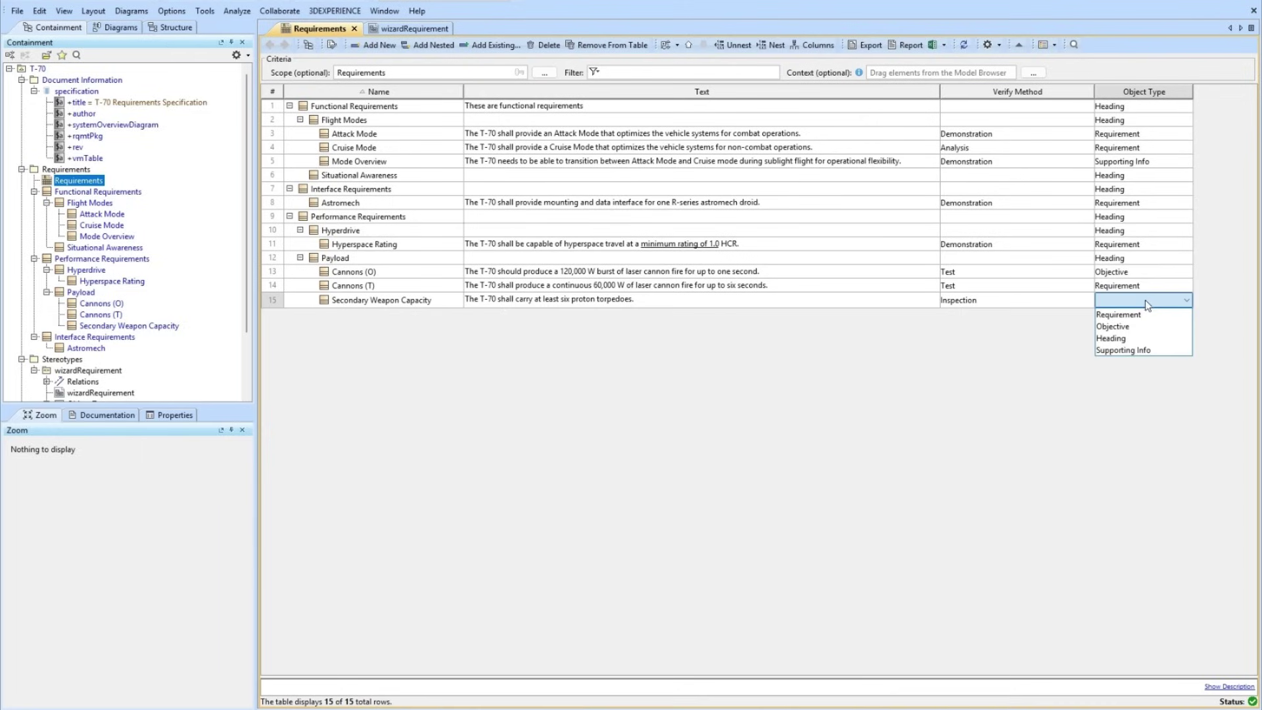
left_click(1145, 314)
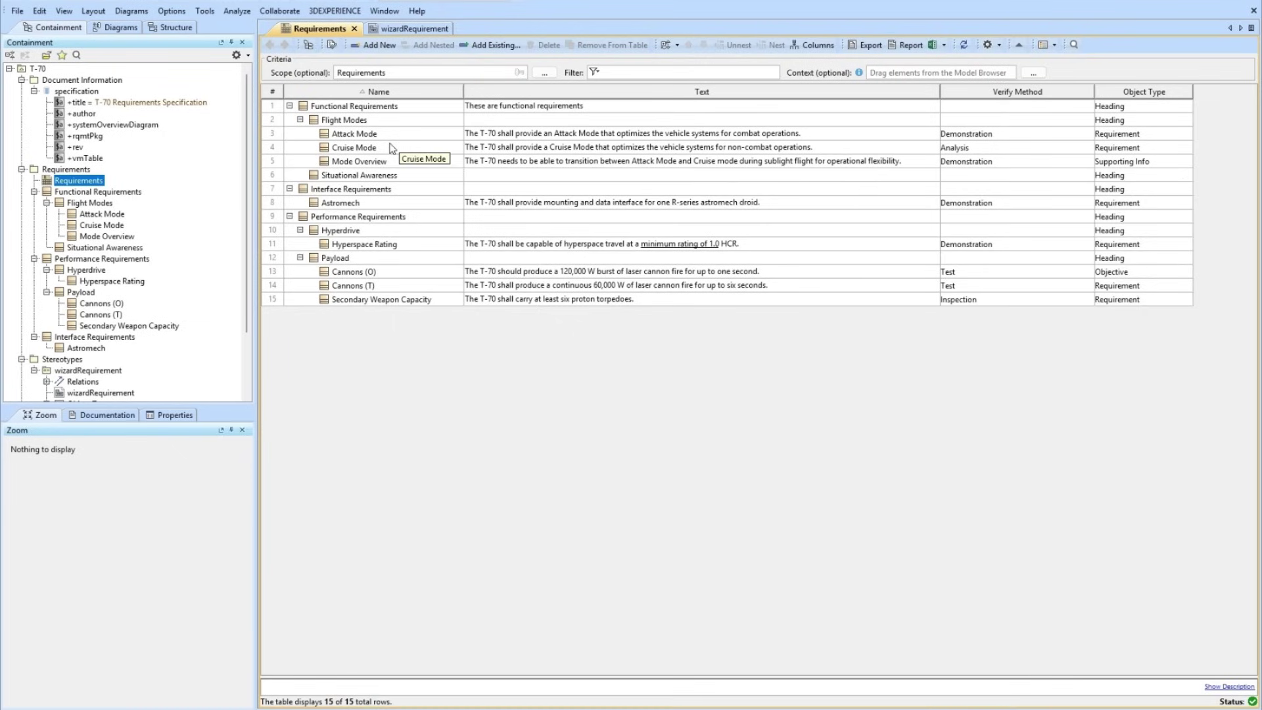
Switch to the Starfighter Specification in Word and examine the heading levels of Requirements, Functional Requirements and Flight Modes.
key("alt+Tab")
key("alt+Tab")
key("alt+Tab")
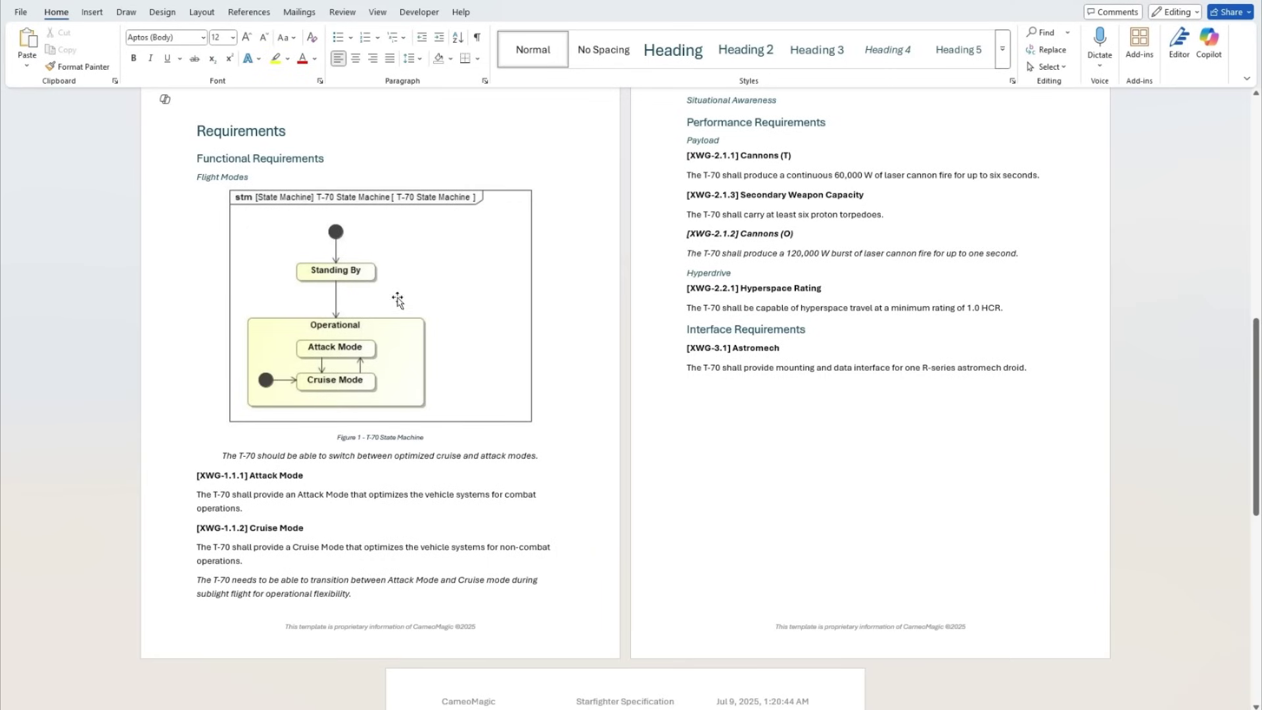
scroll(378, 266, "up", 1)
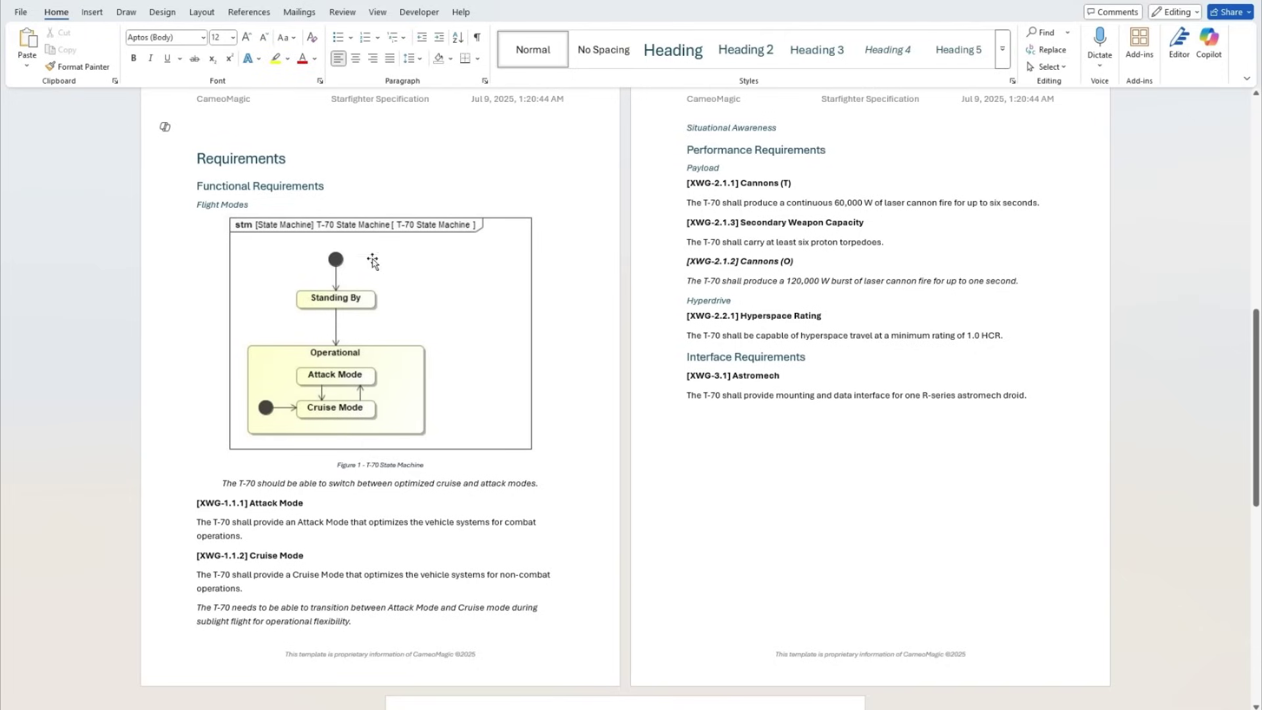
left_click(233, 158)
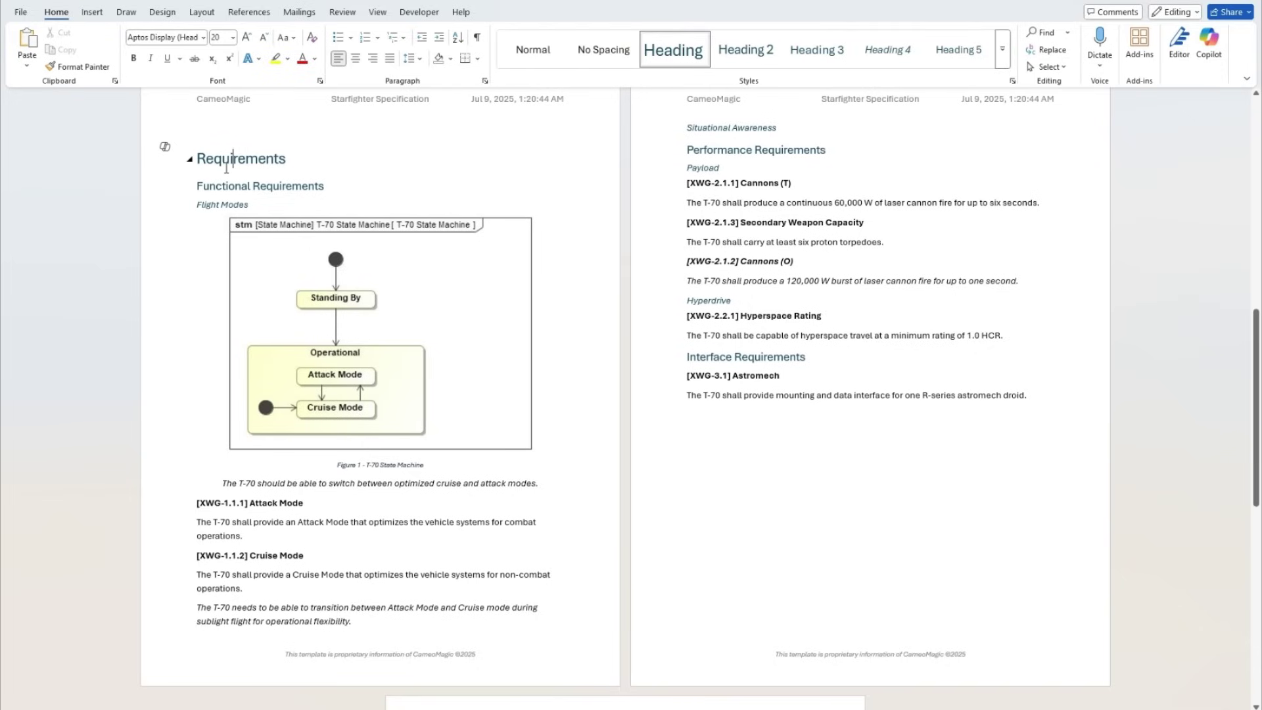
left_click(225, 187)
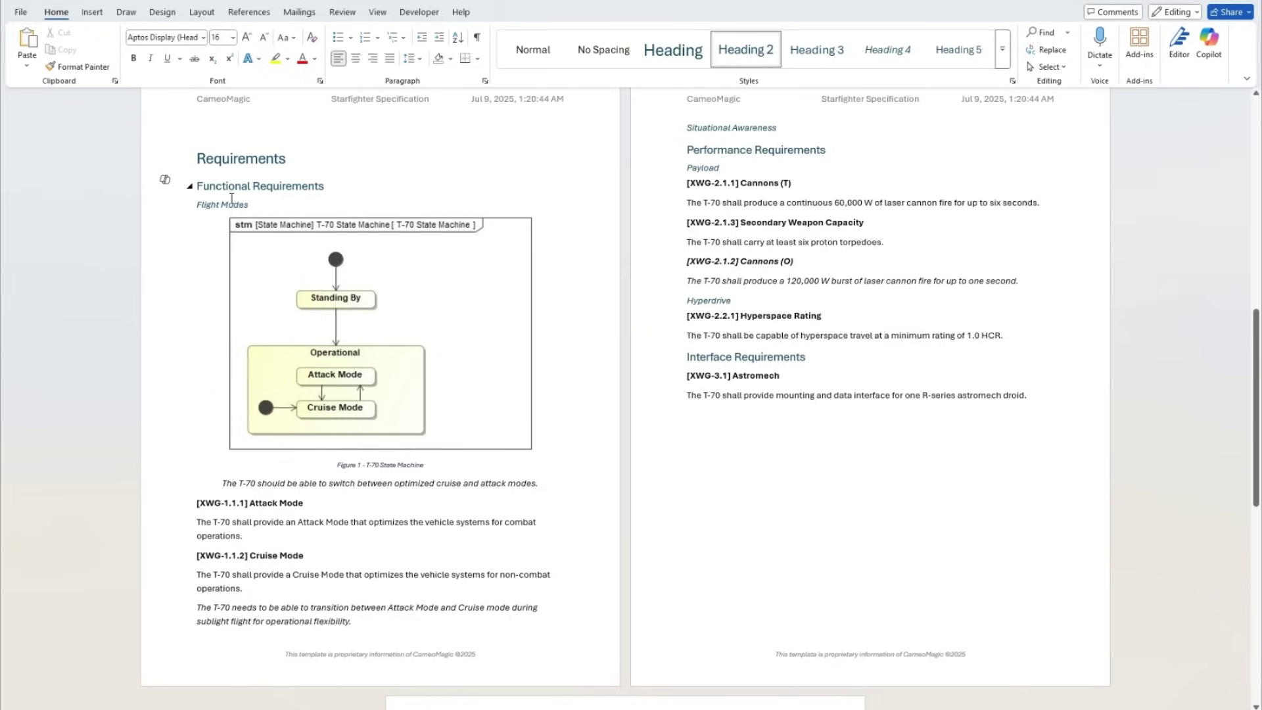
left_click(230, 204)
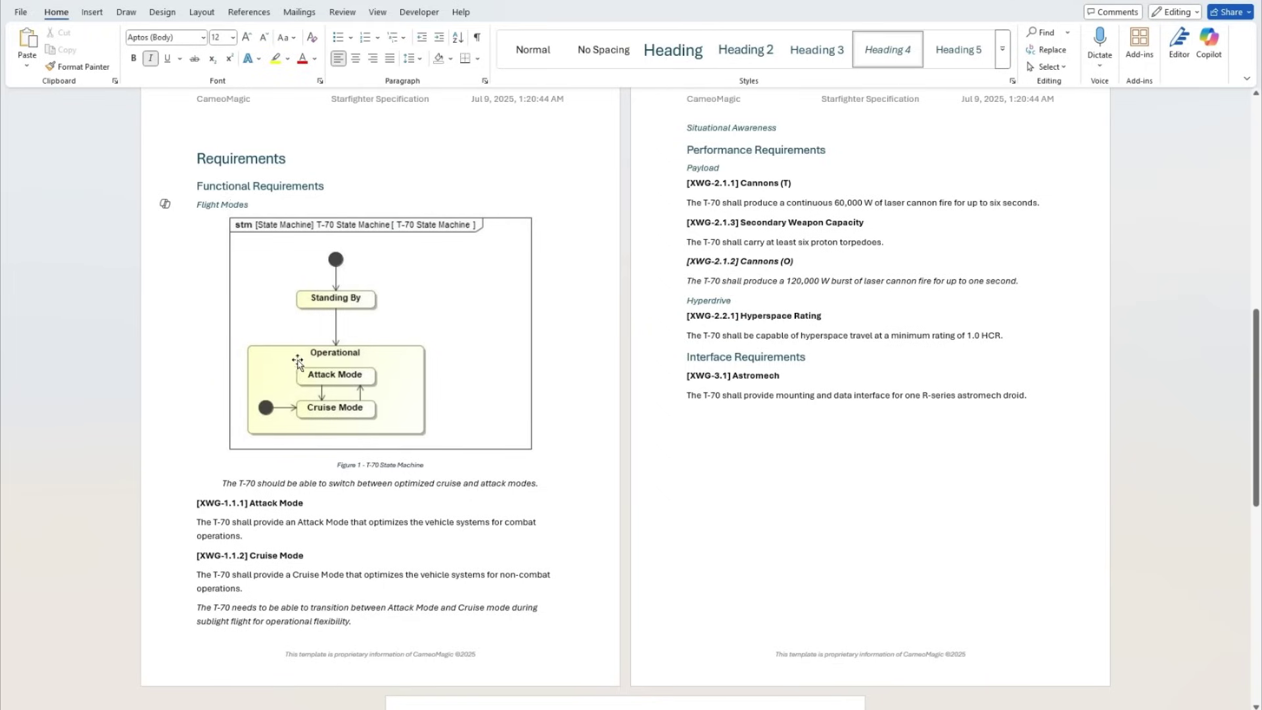
Examine how the specification formats requirements, objectives and supporting information, and review its Verification Matrix.
scroll(294, 368, "down", 2)
scroll(294, 370, "down", 4)
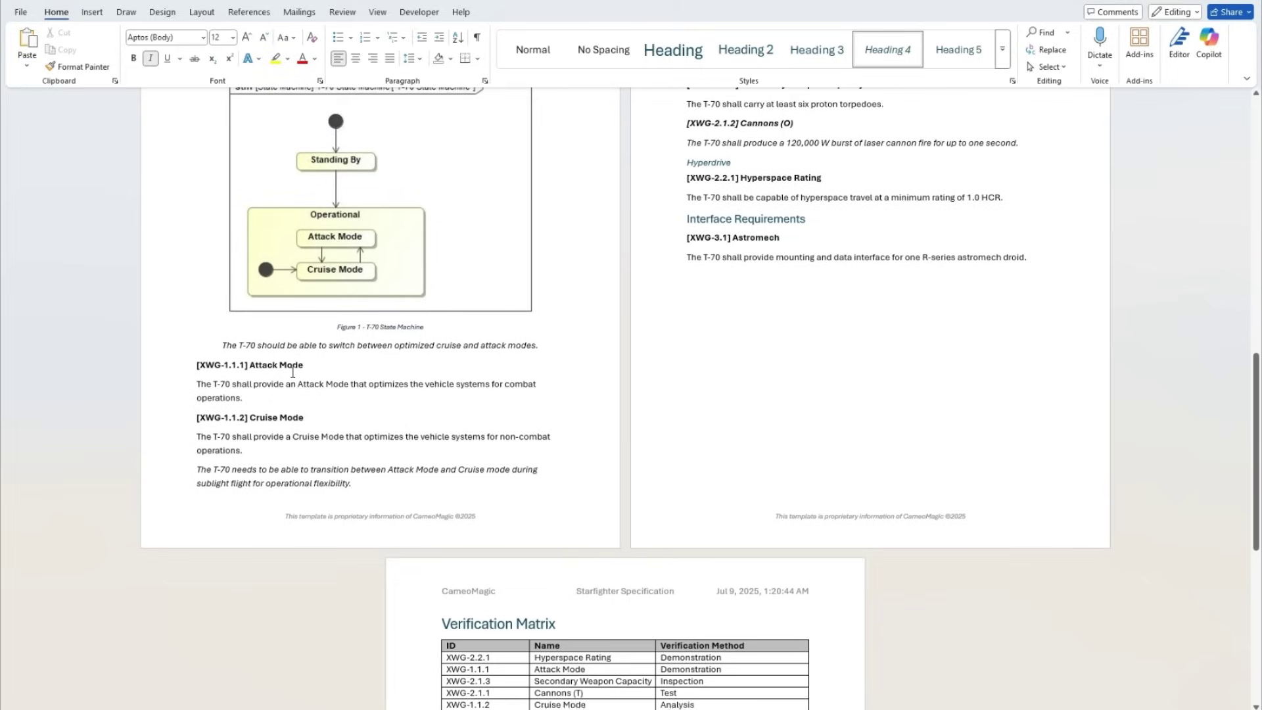
scroll(293, 373, "down", 1)
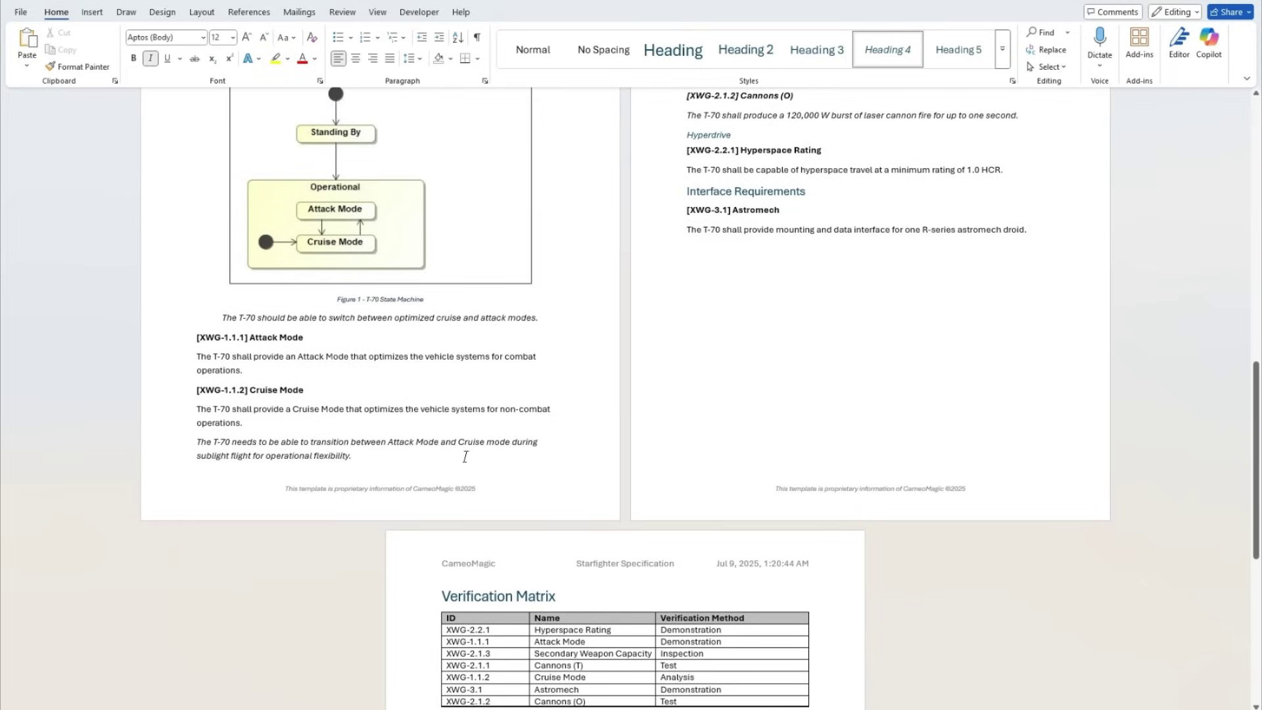
scroll(584, 456, "up", 7)
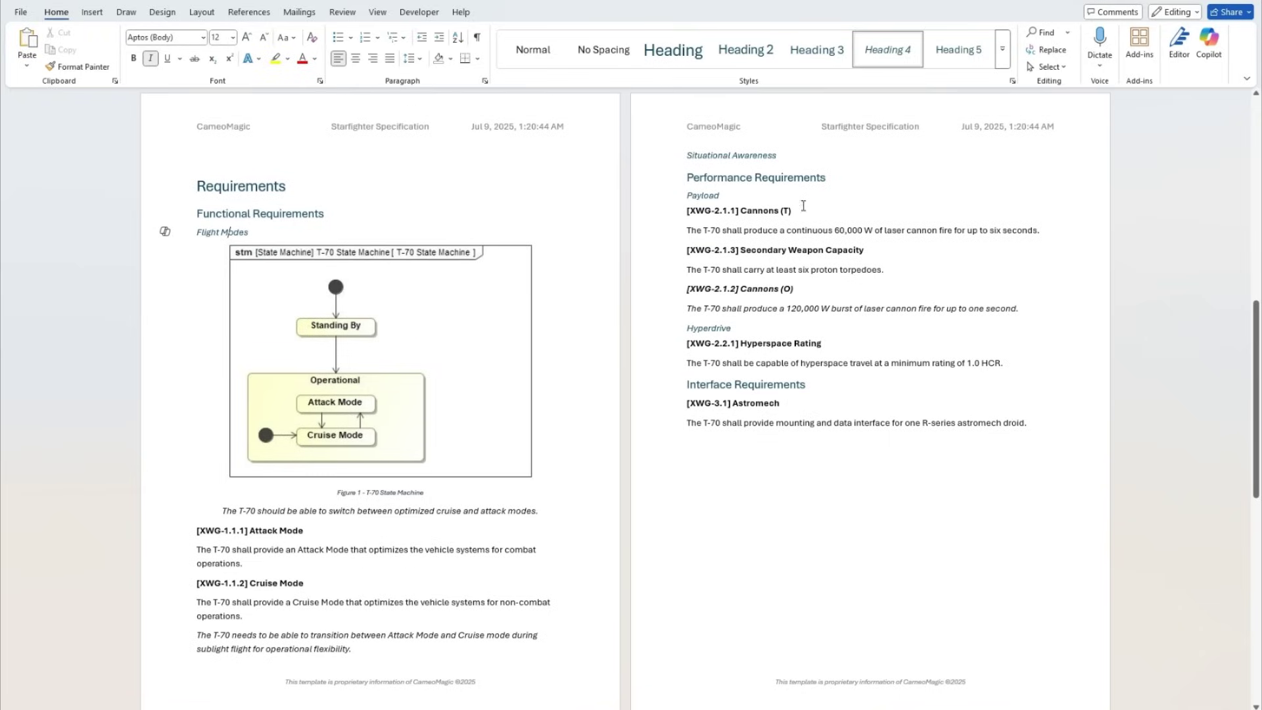
scroll(728, 303, "down", 3)
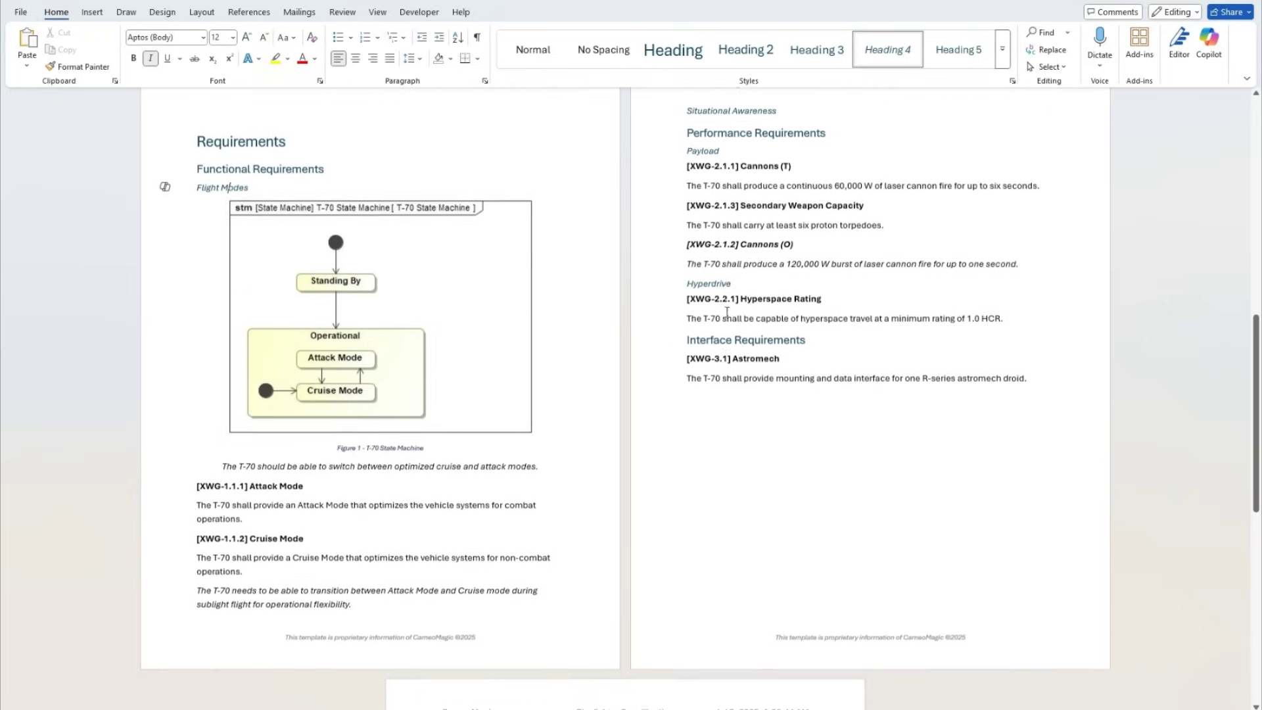
scroll(727, 312, "down", 2)
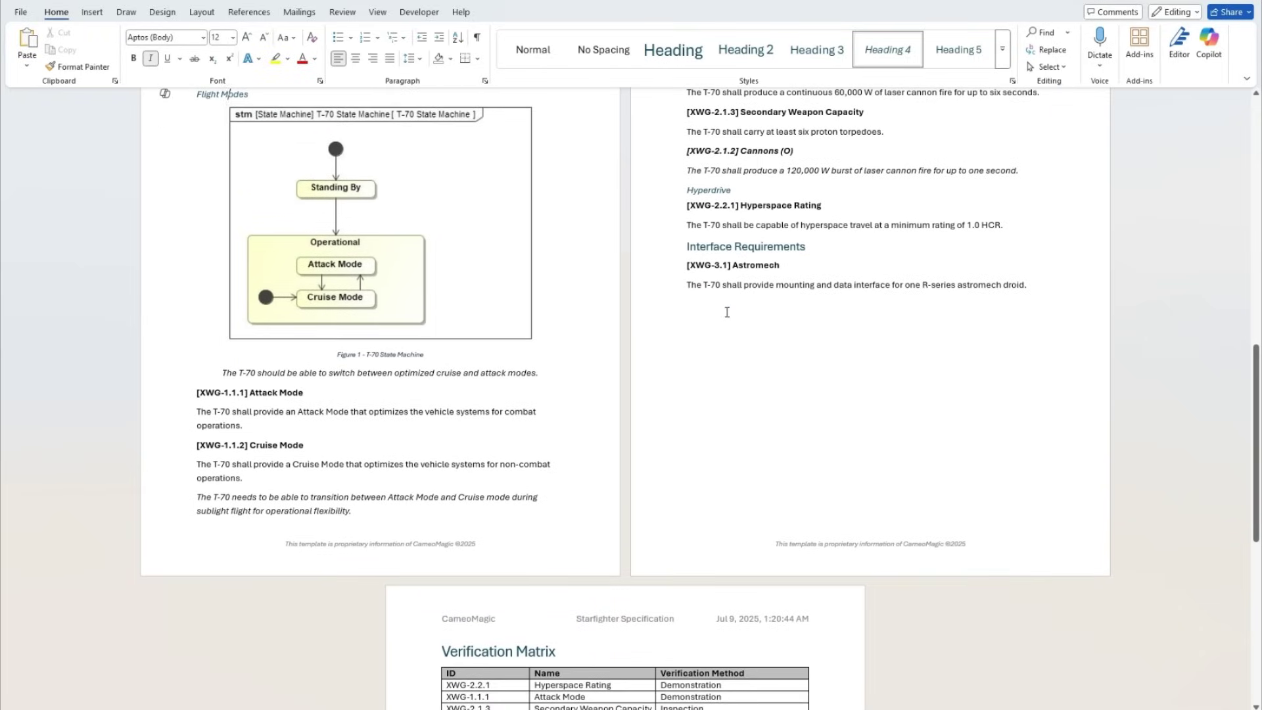
scroll(727, 312, "down", 6)
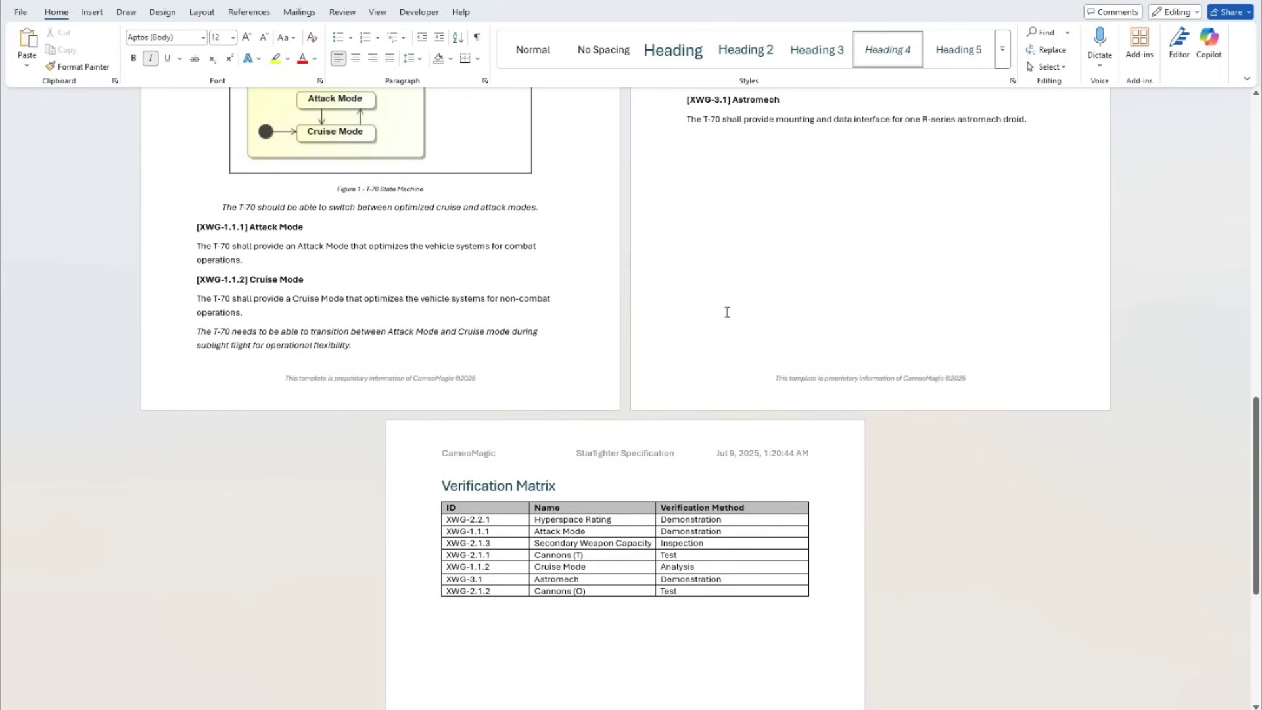
scroll(727, 311, "up", 10)
scroll(728, 312, "up", 1)
Switch back to the T-70 model in Cameo and create a smart package named verifiedObjects in the Requirements package.
key("alt+Tab")
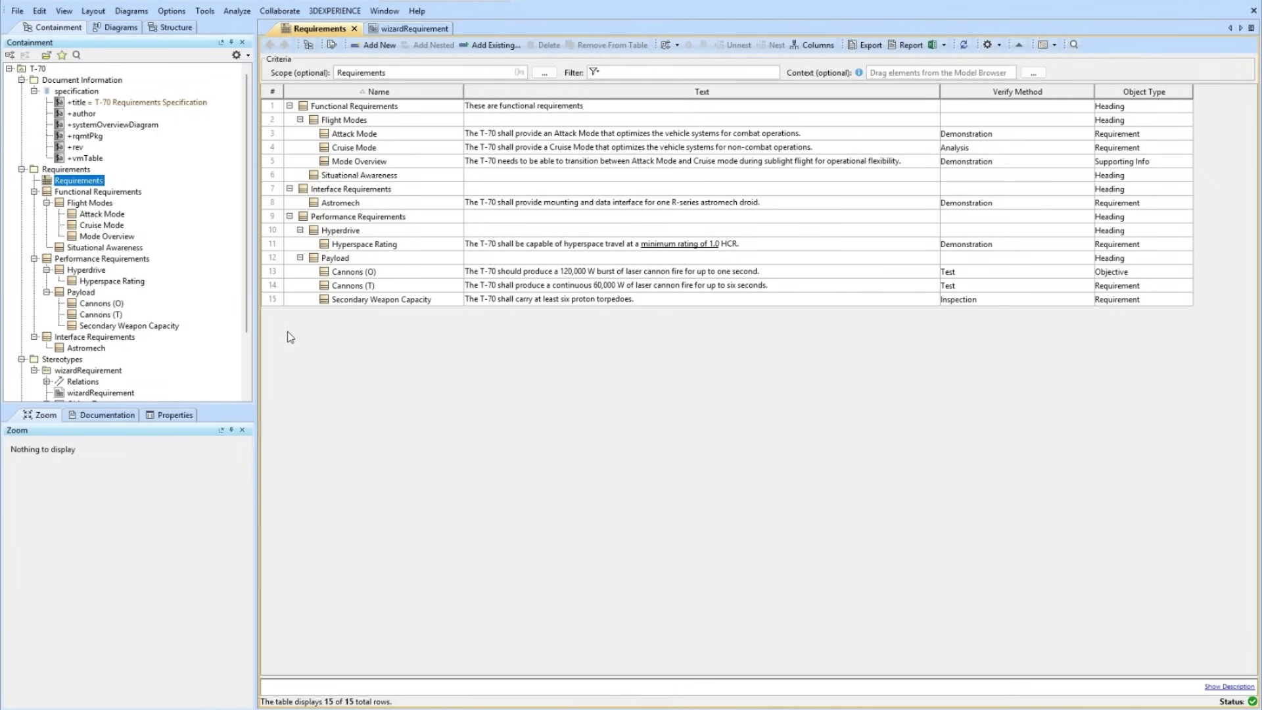
left_click(72, 170)
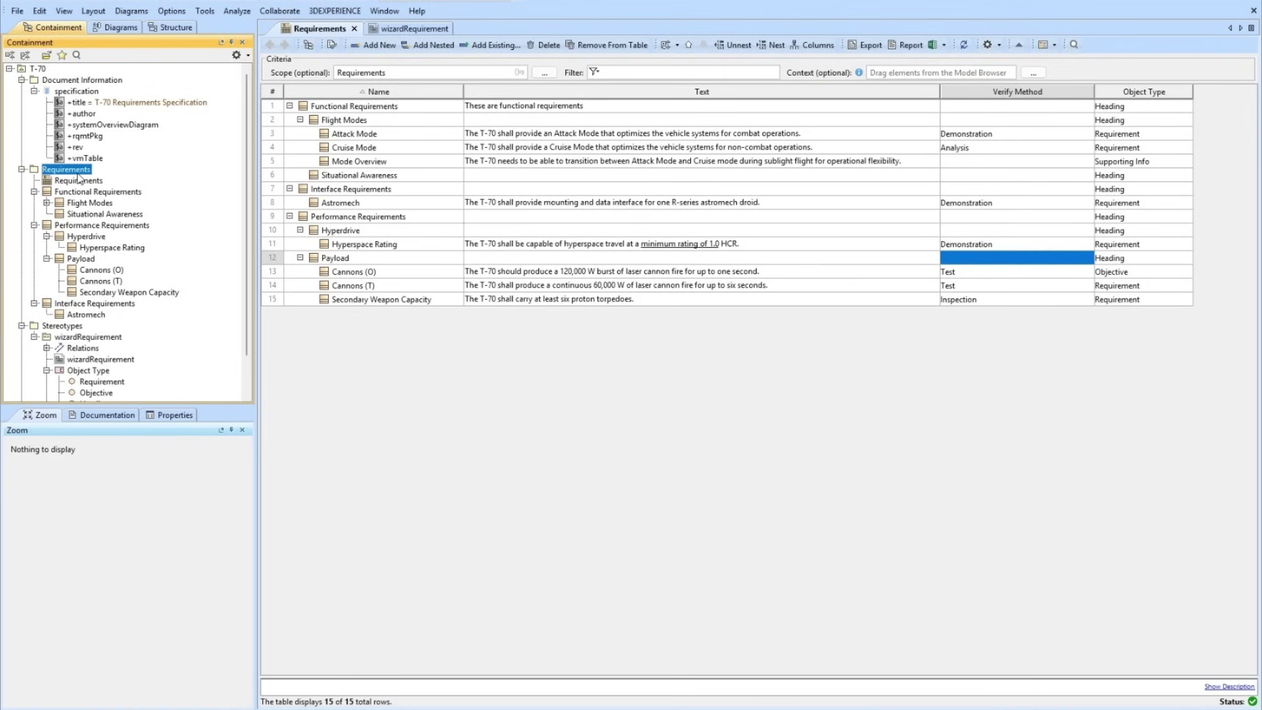
key("alt+Insert")
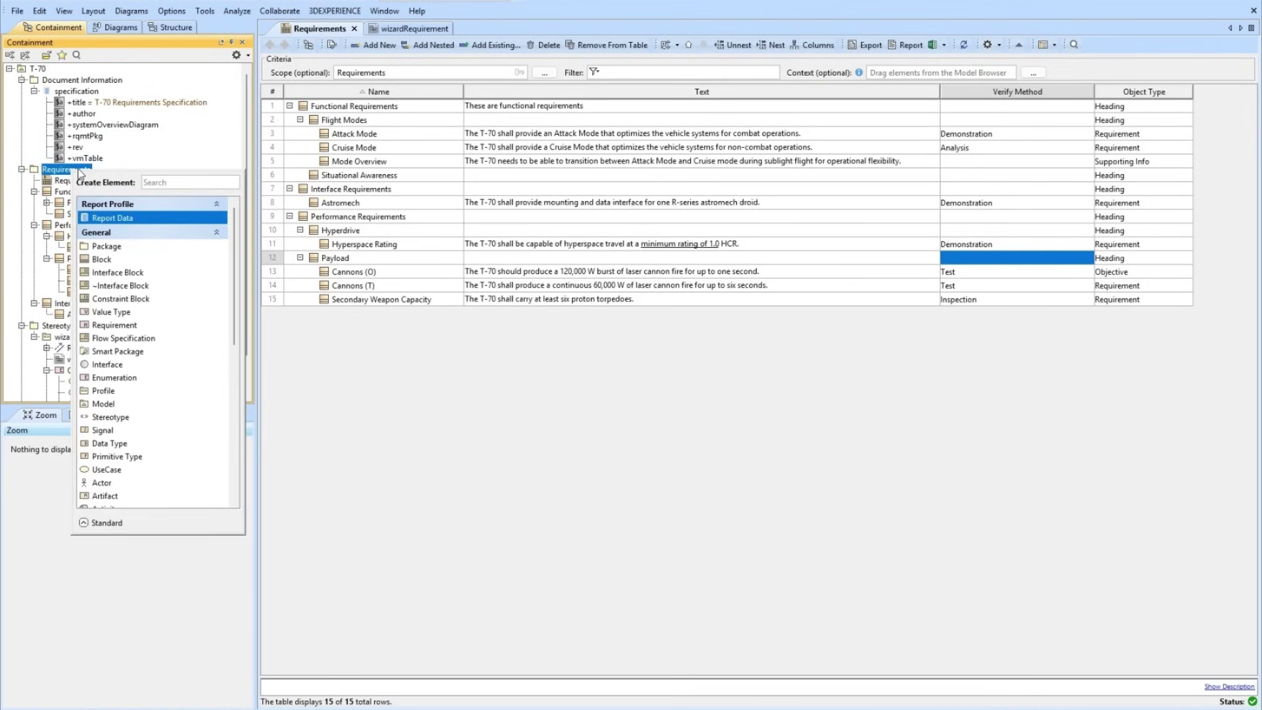
type("smart")
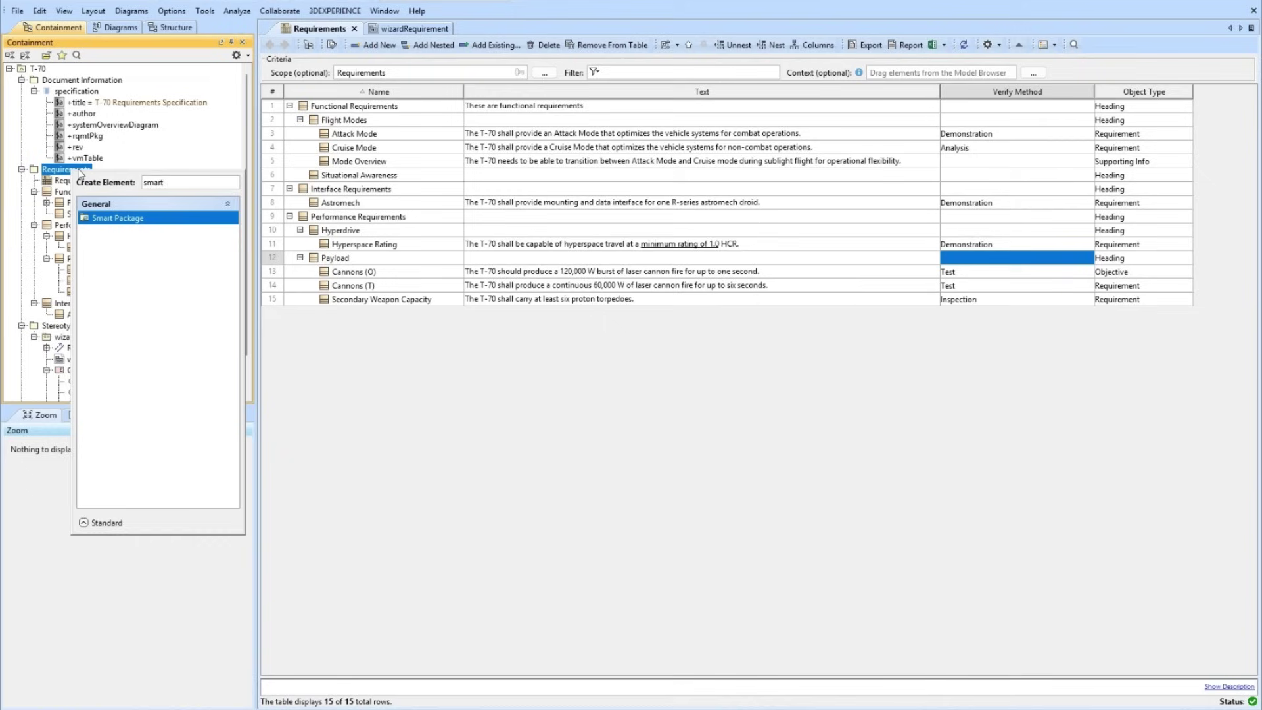
key("Return")
type("verifiedObjects")
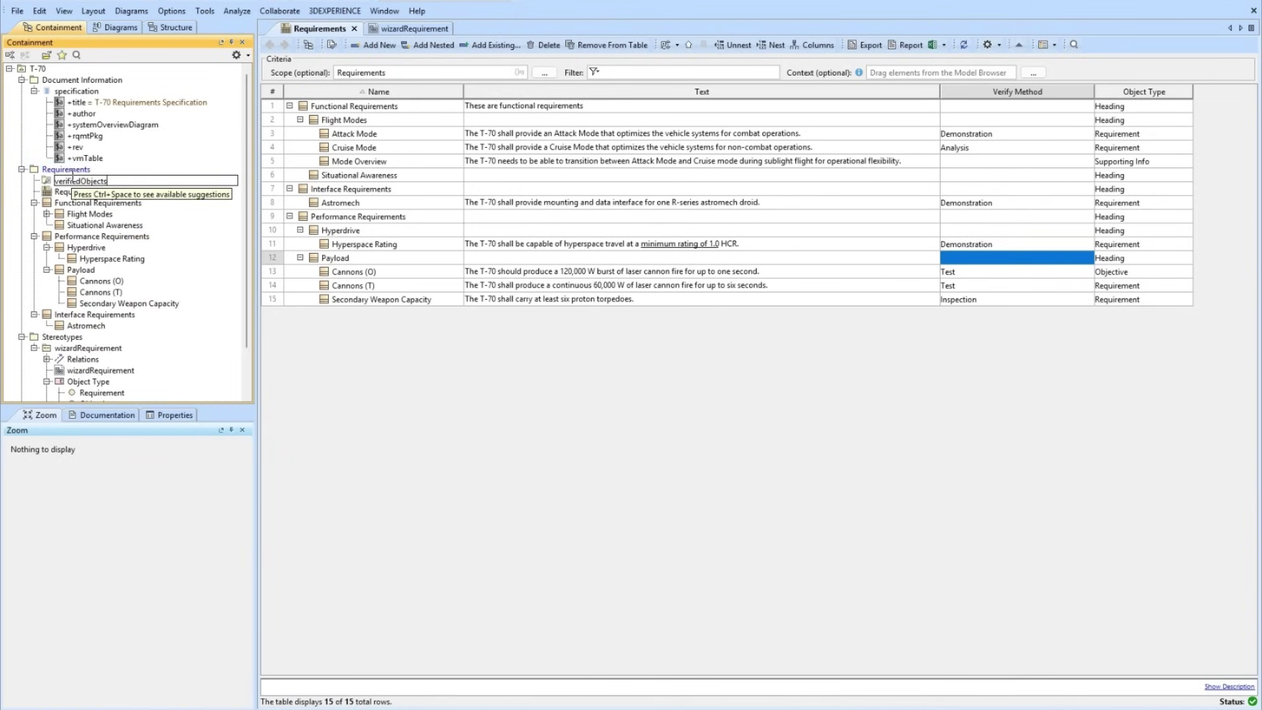
key("Return")
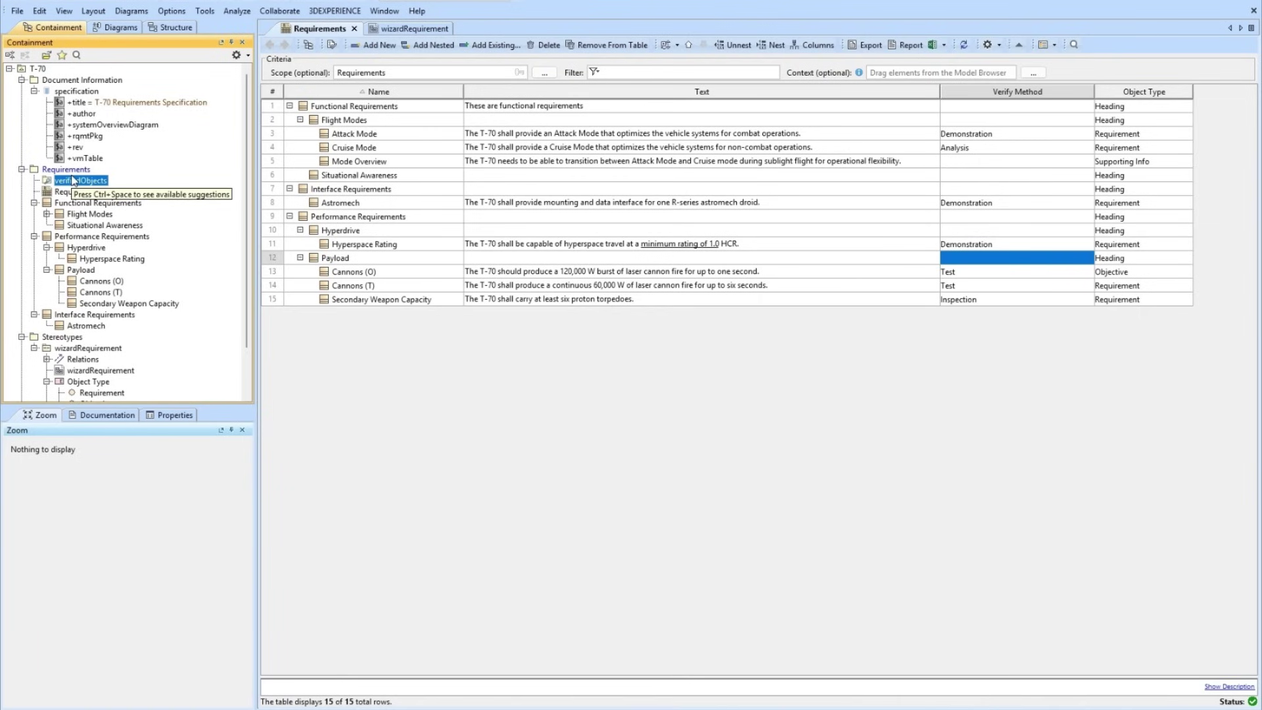
Open the specification of the verifiedObjects smart package and start editing its content Query.
right_click(73, 181)
mouse_move(149, 487)
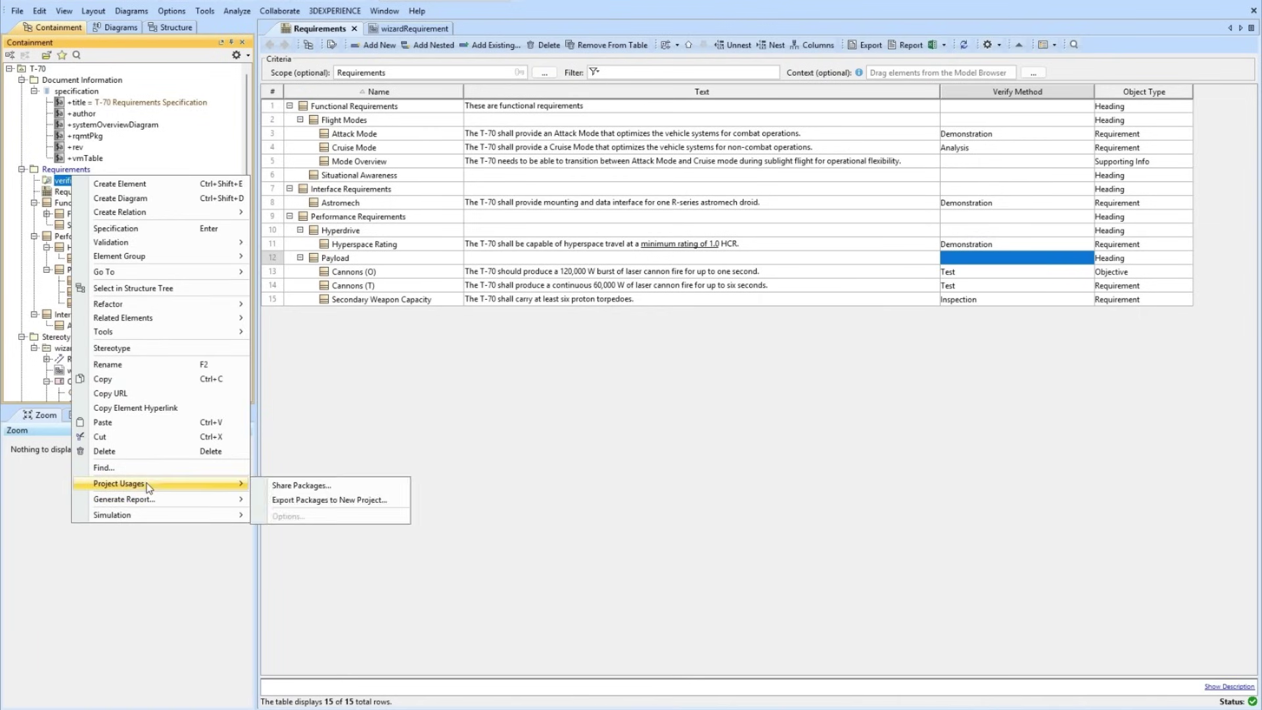
left_click(135, 230)
scroll(687, 372, "down", 10)
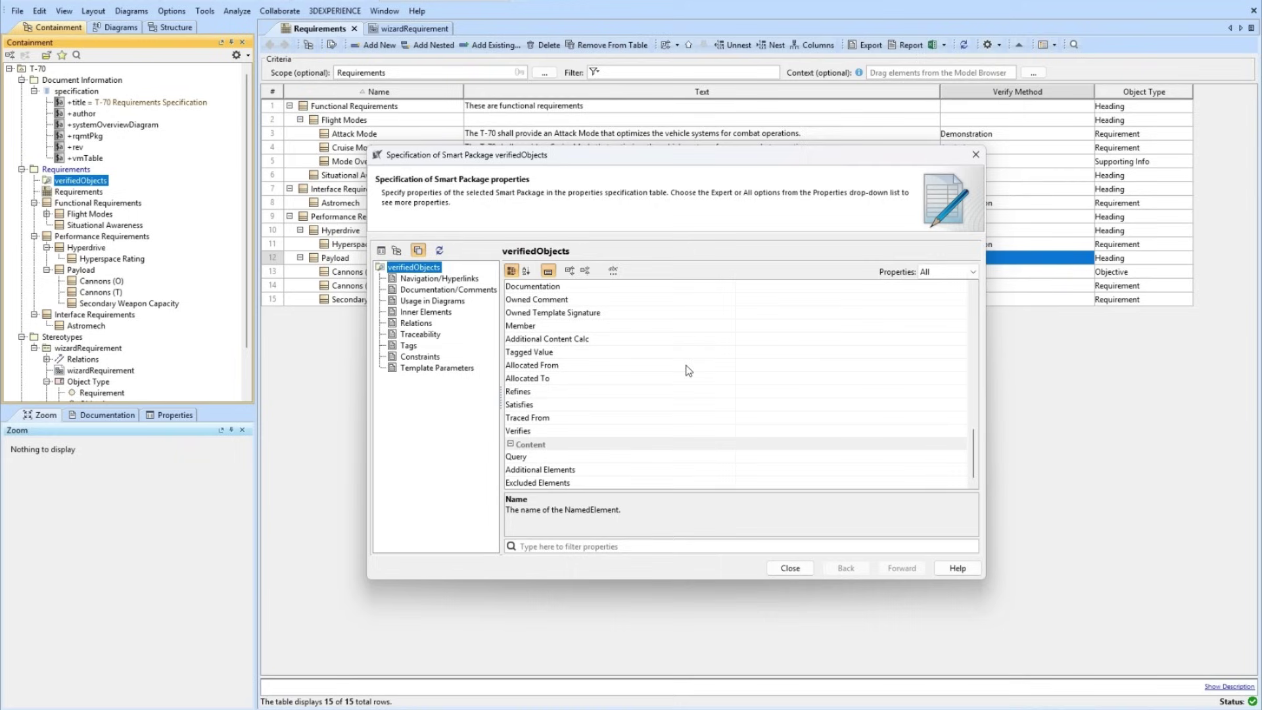
left_click(918, 456)
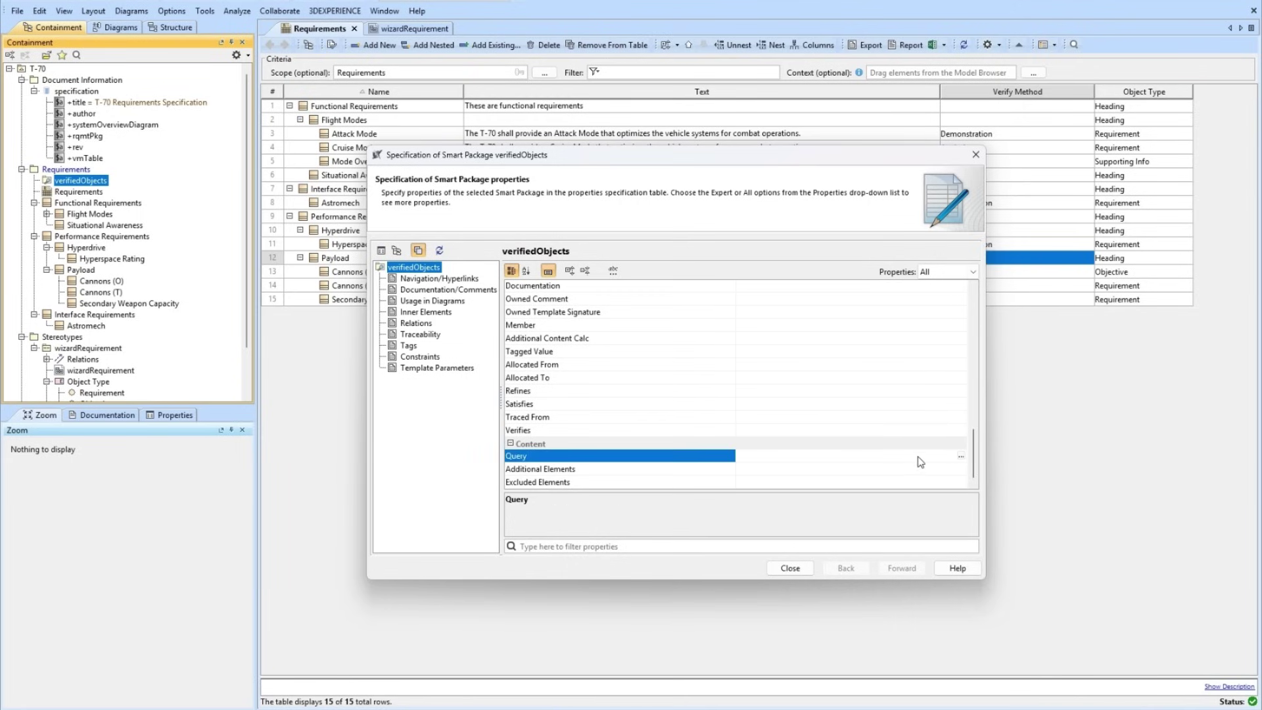
left_click(961, 455)
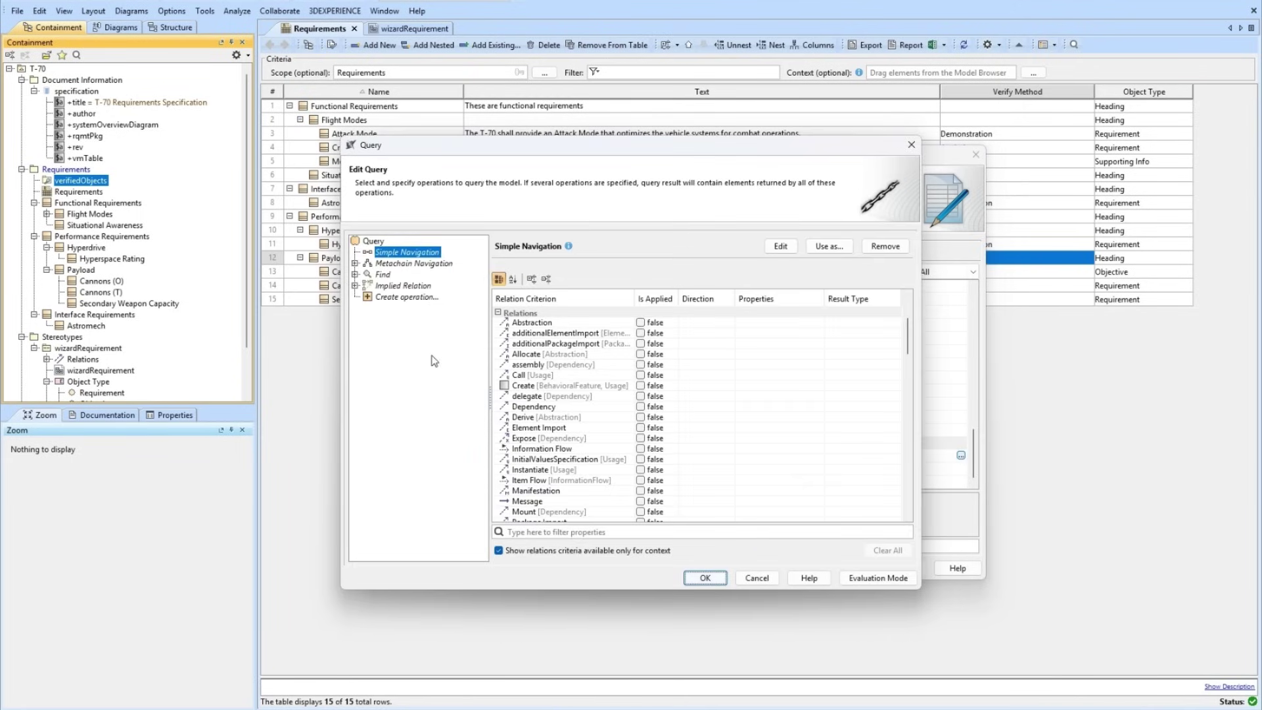
Configure the query's Find operation to search for wizardRequirement elements within the Requirements package.
left_click(383, 275)
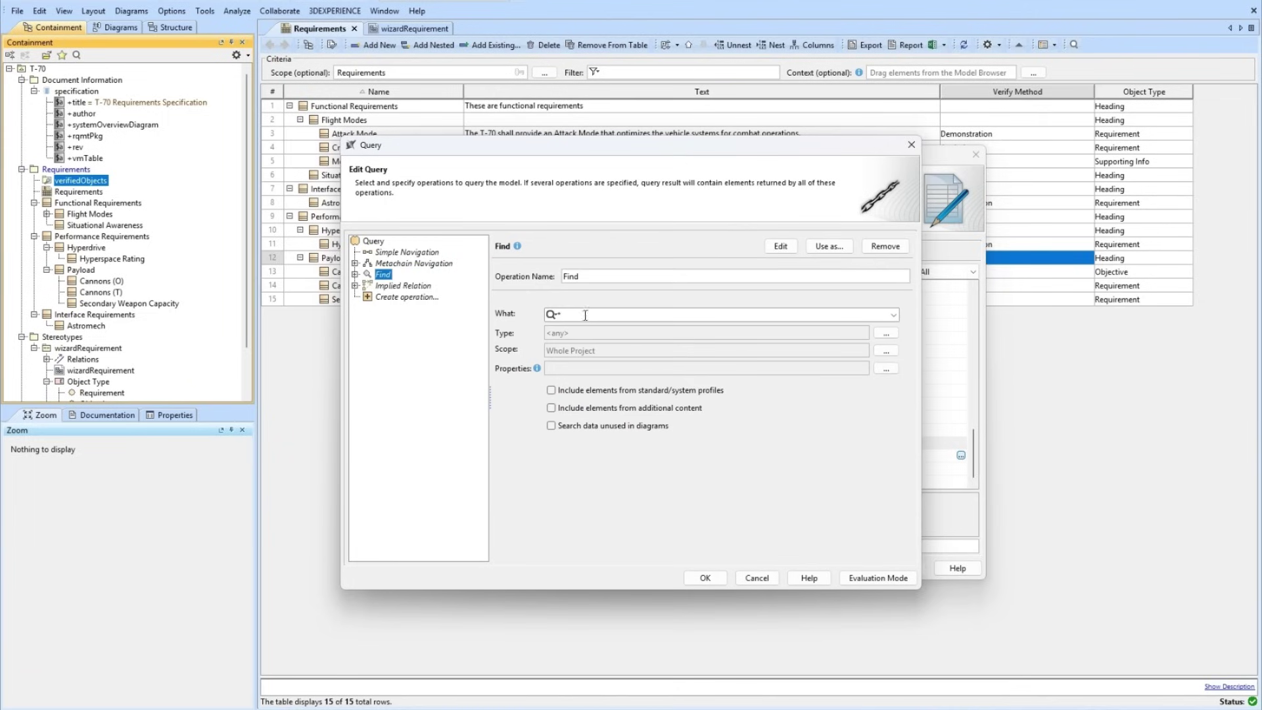
left_click(895, 334)
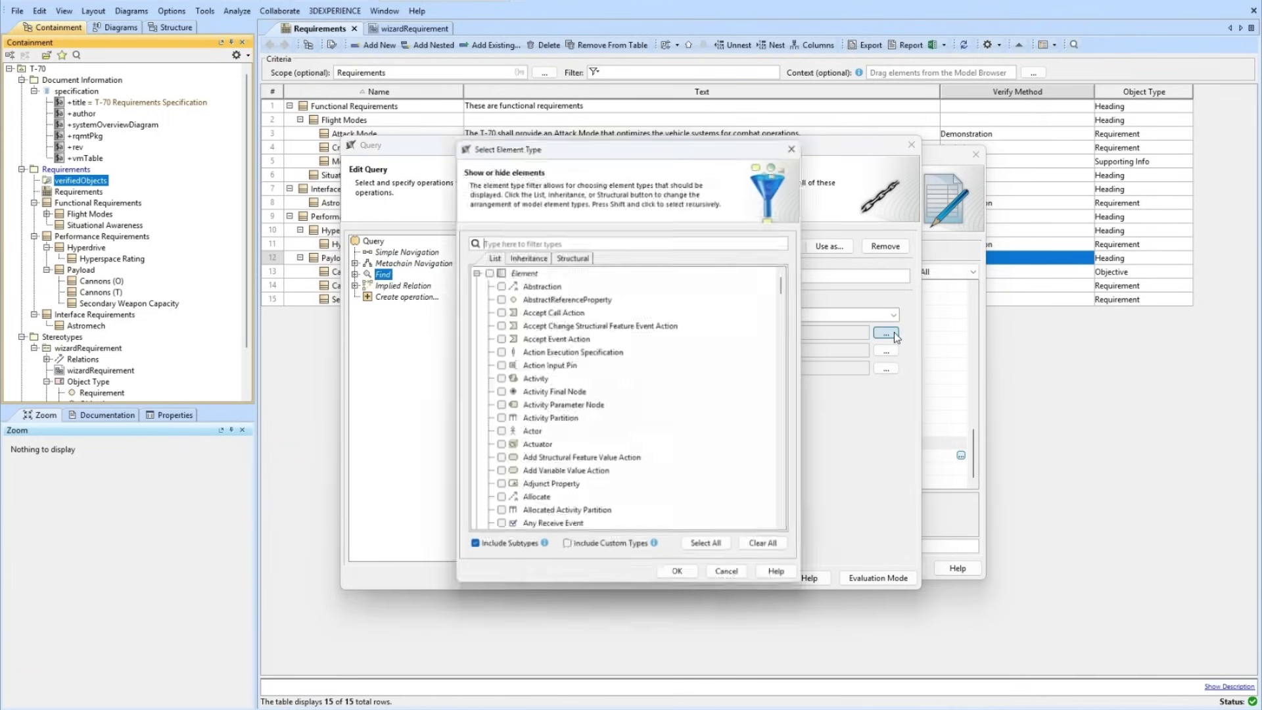
type("wiz")
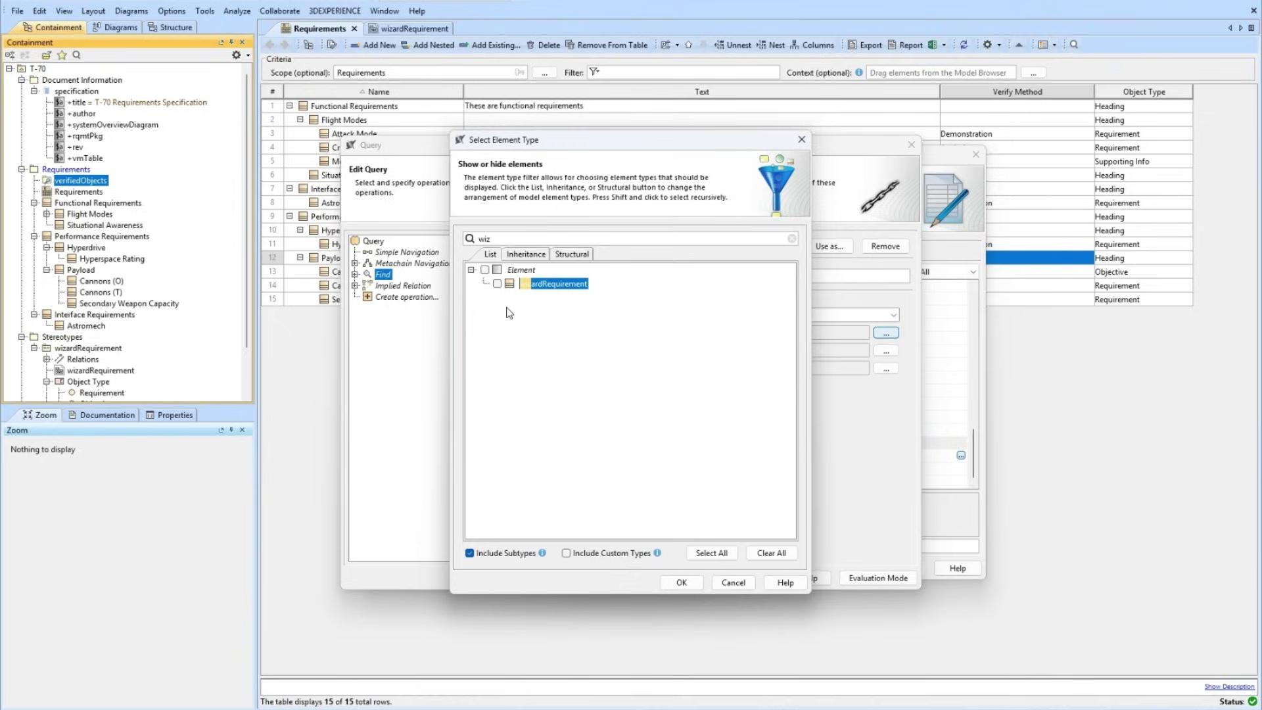
left_click(497, 283)
left_click(682, 583)
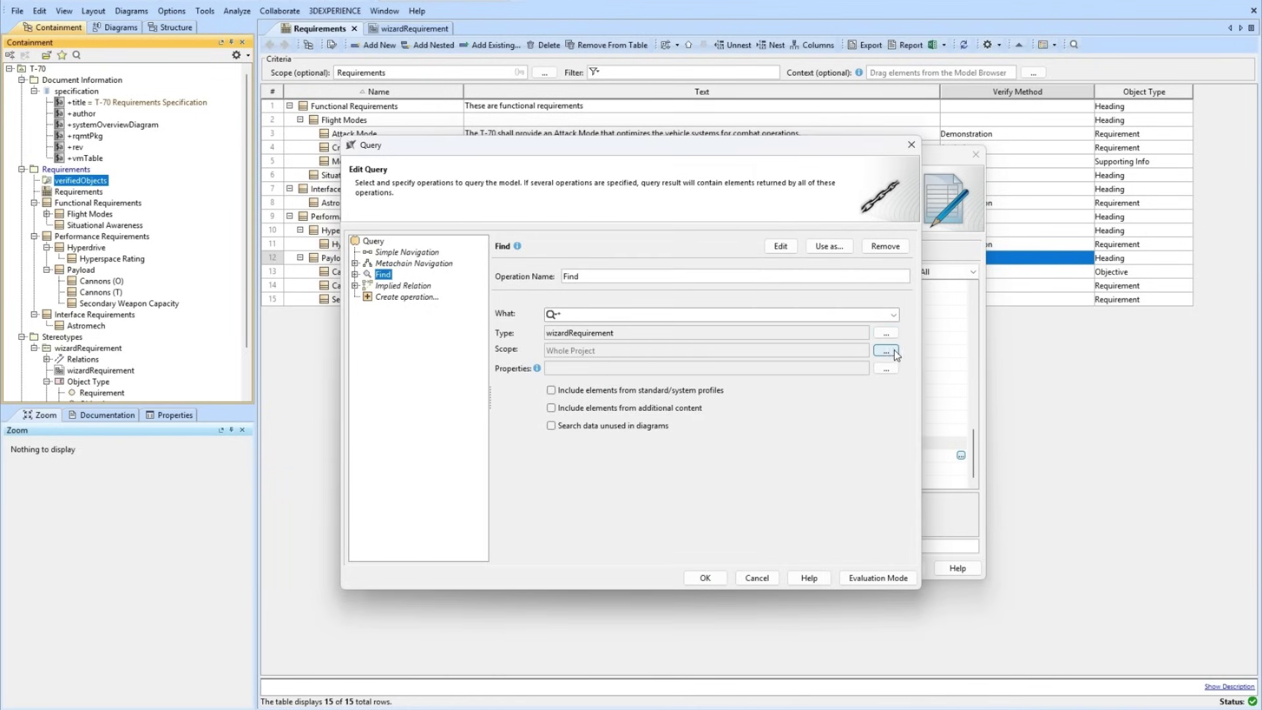
left_click(893, 351)
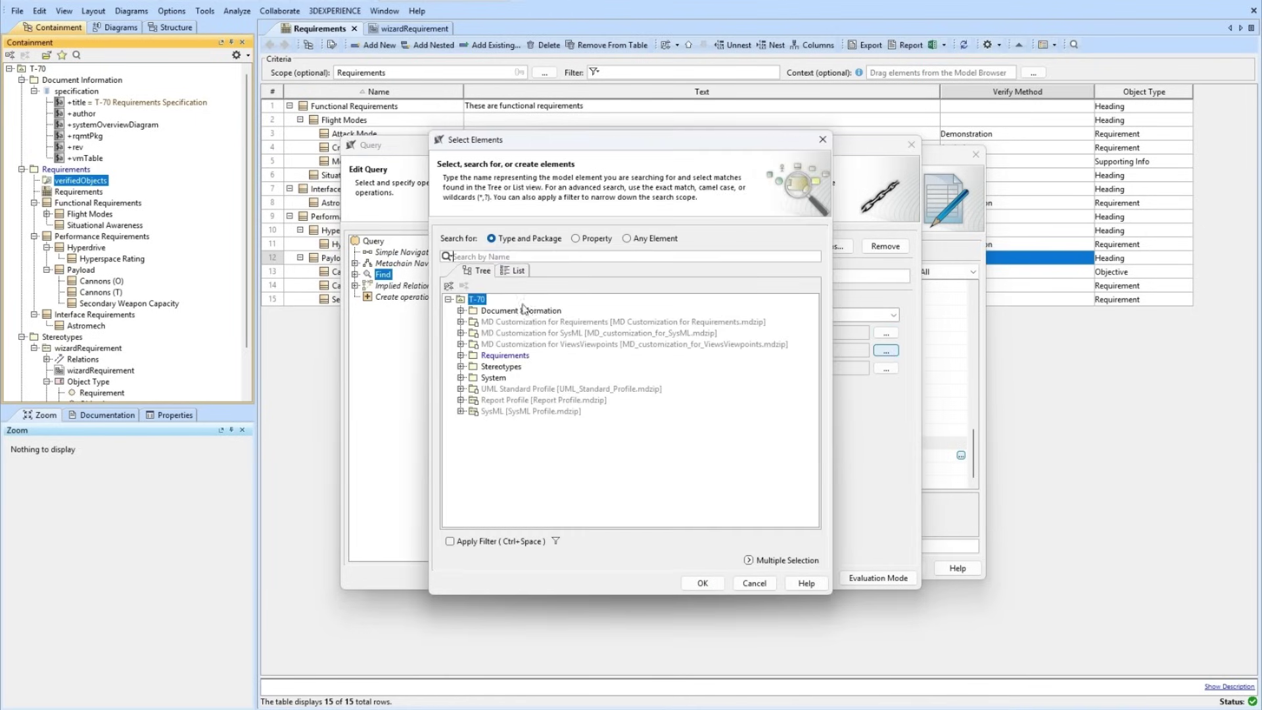
left_click(504, 356)
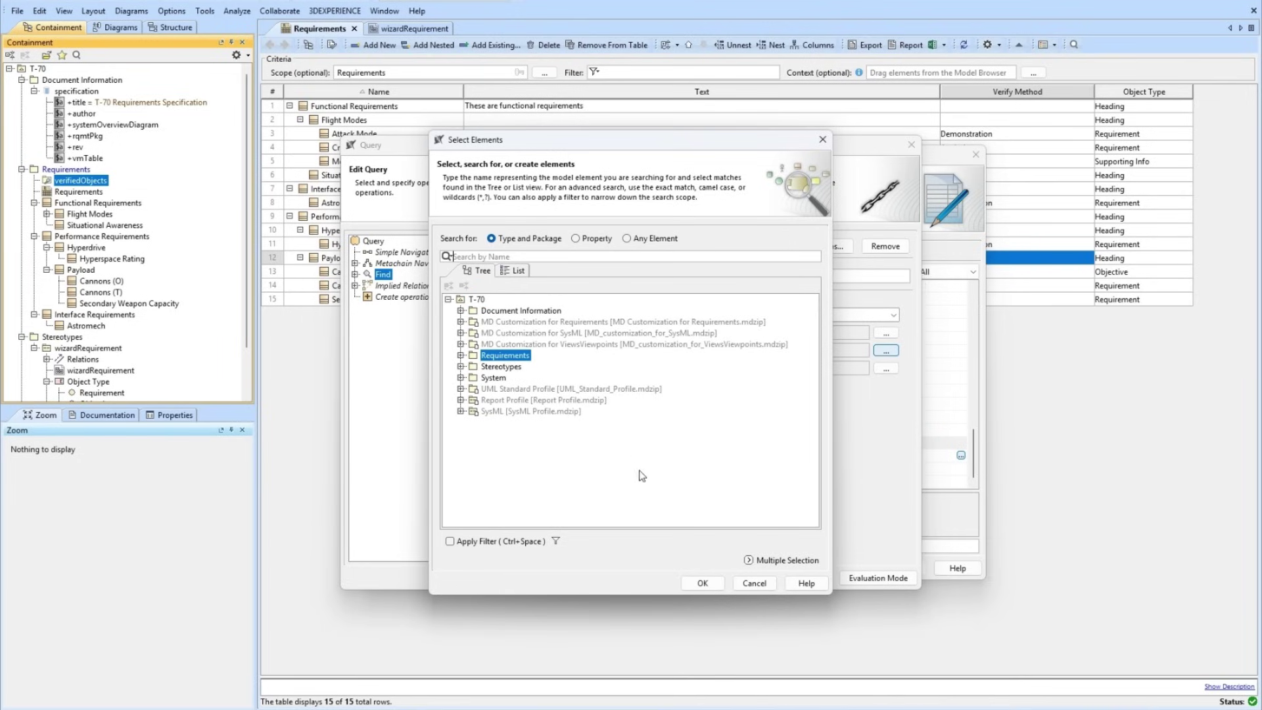
left_click(702, 584)
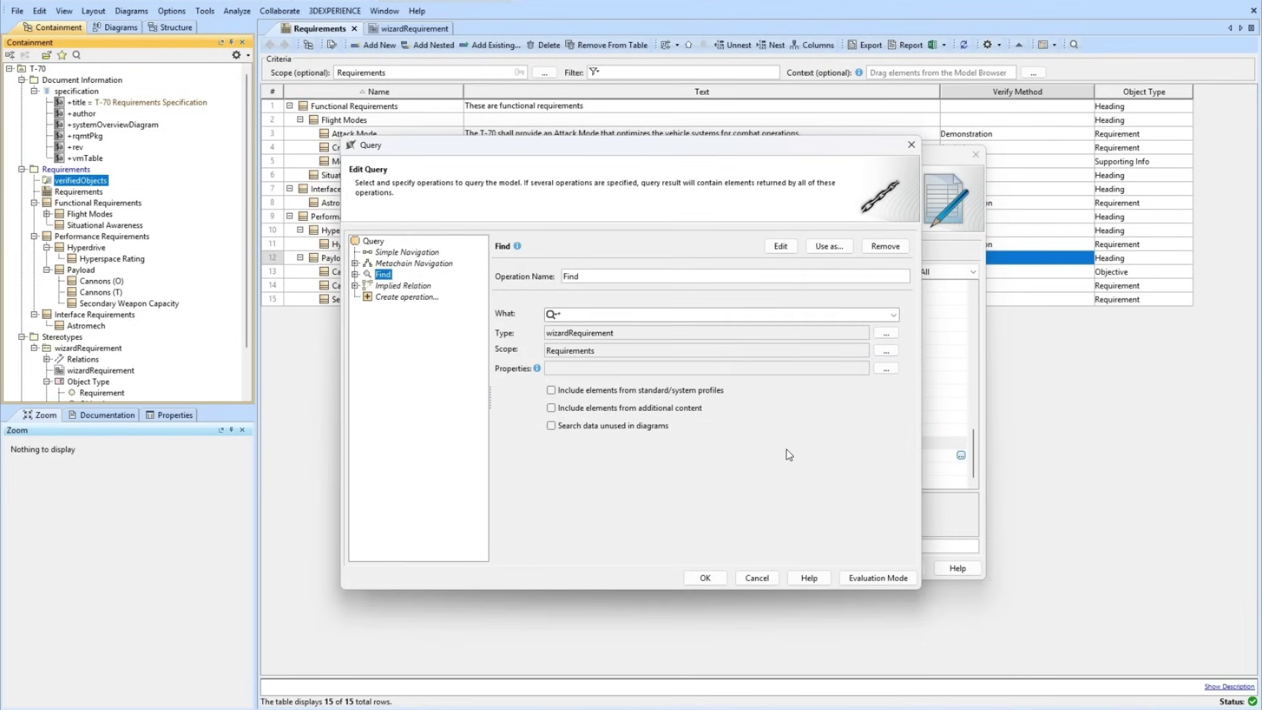
Restrict the Find operation to elements whose objectType property is Requirement.
left_click(886, 368)
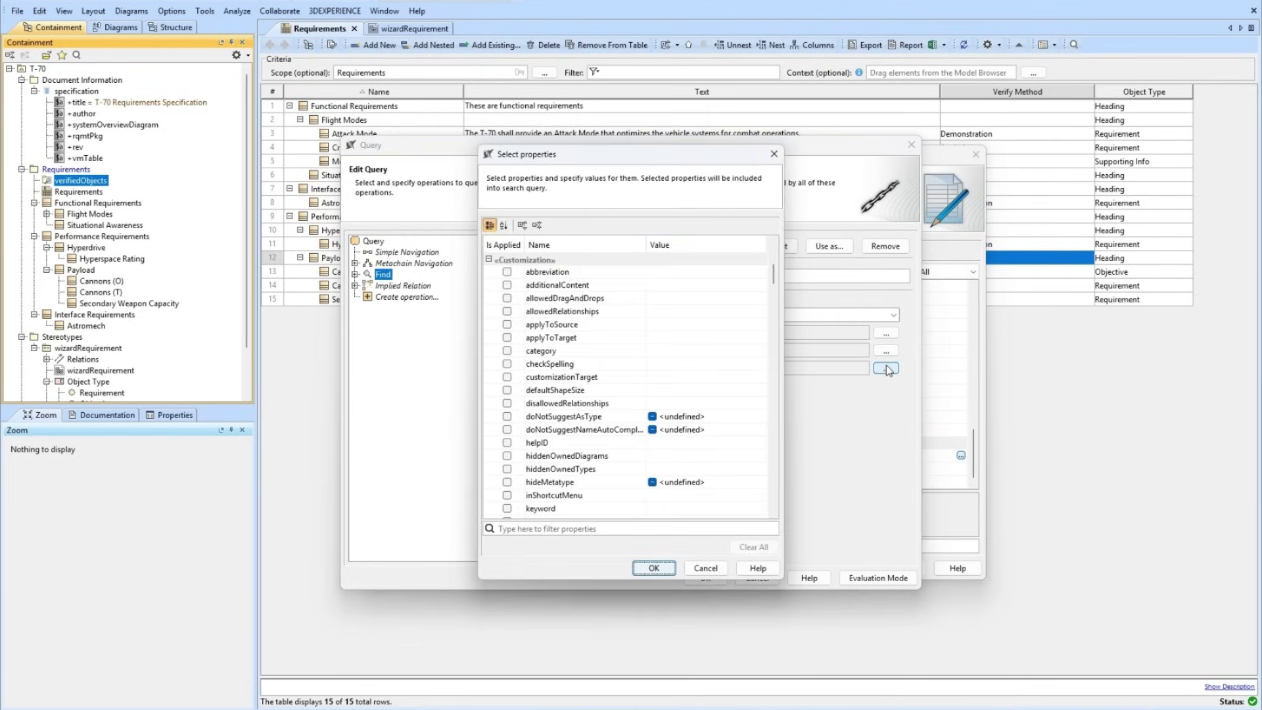
scroll(606, 472, "down", 3)
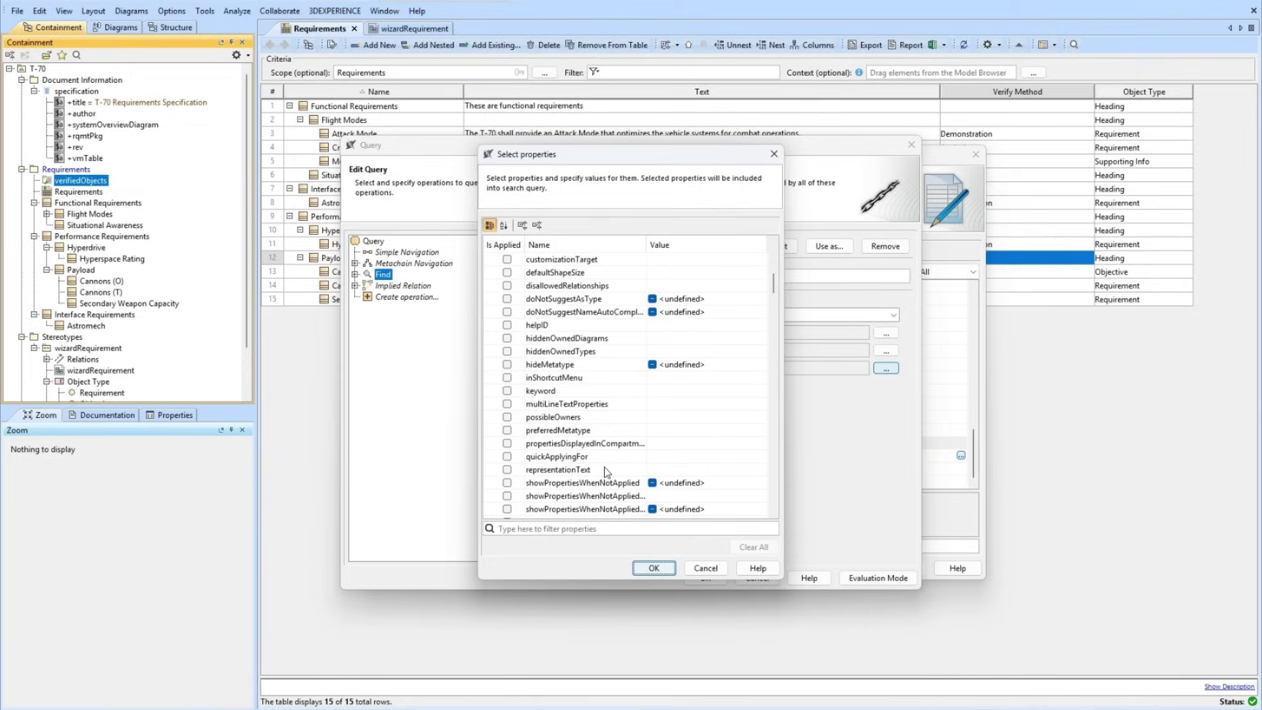
left_click(581, 529)
type("req")
key("BackSpace")
type("object")
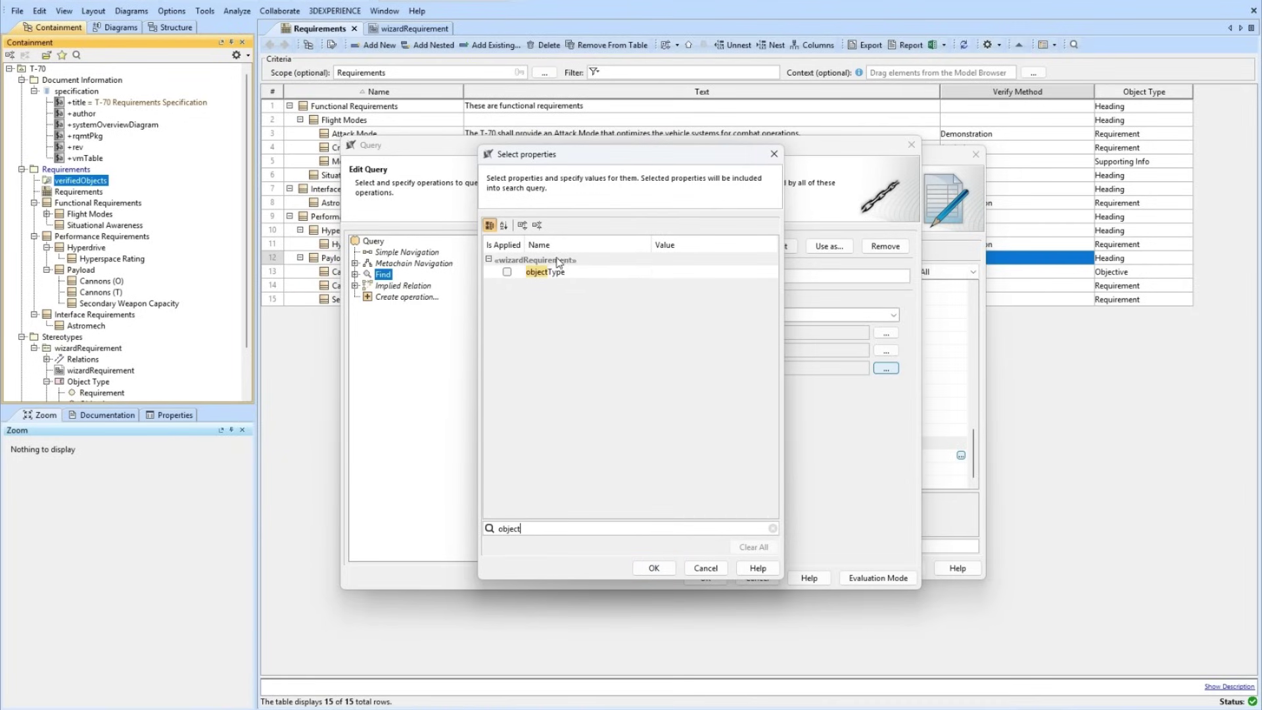
left_click(664, 271)
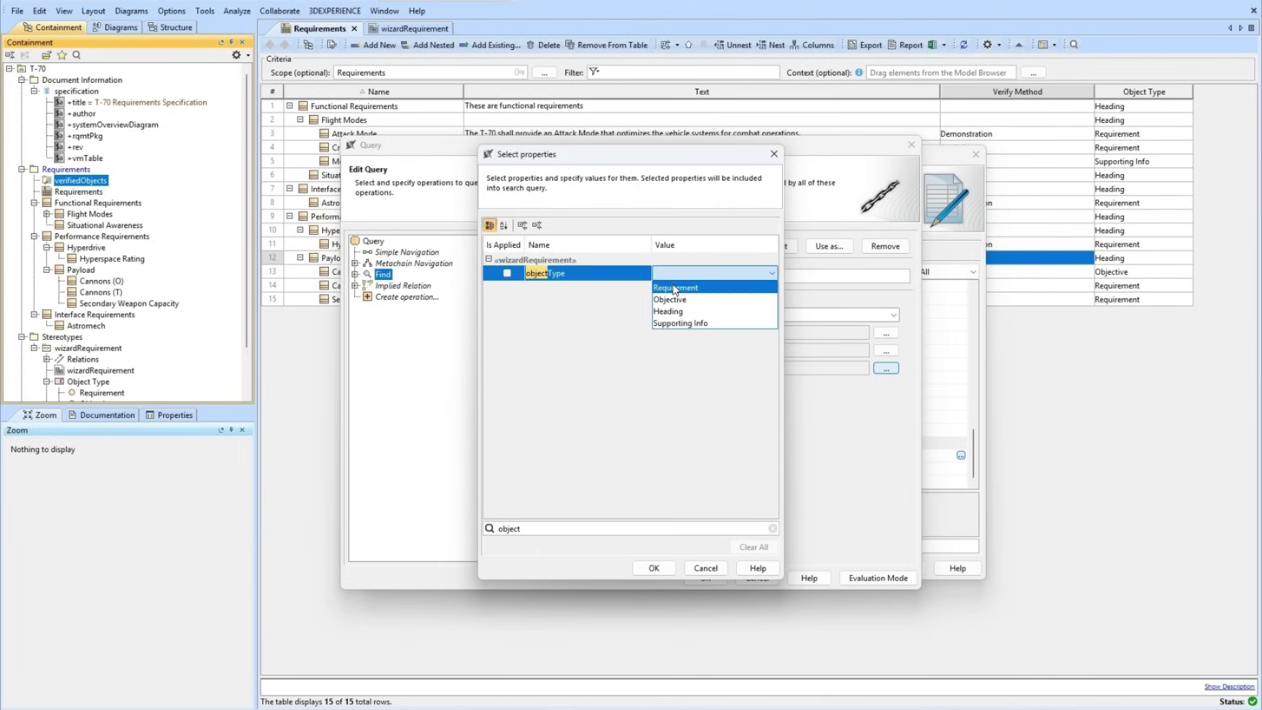
left_click(671, 285)
left_click(655, 568)
Rename the Find operation for requirements as FindRqmt.
double_click(660, 274)
left_click(660, 274)
type("Rqmt")
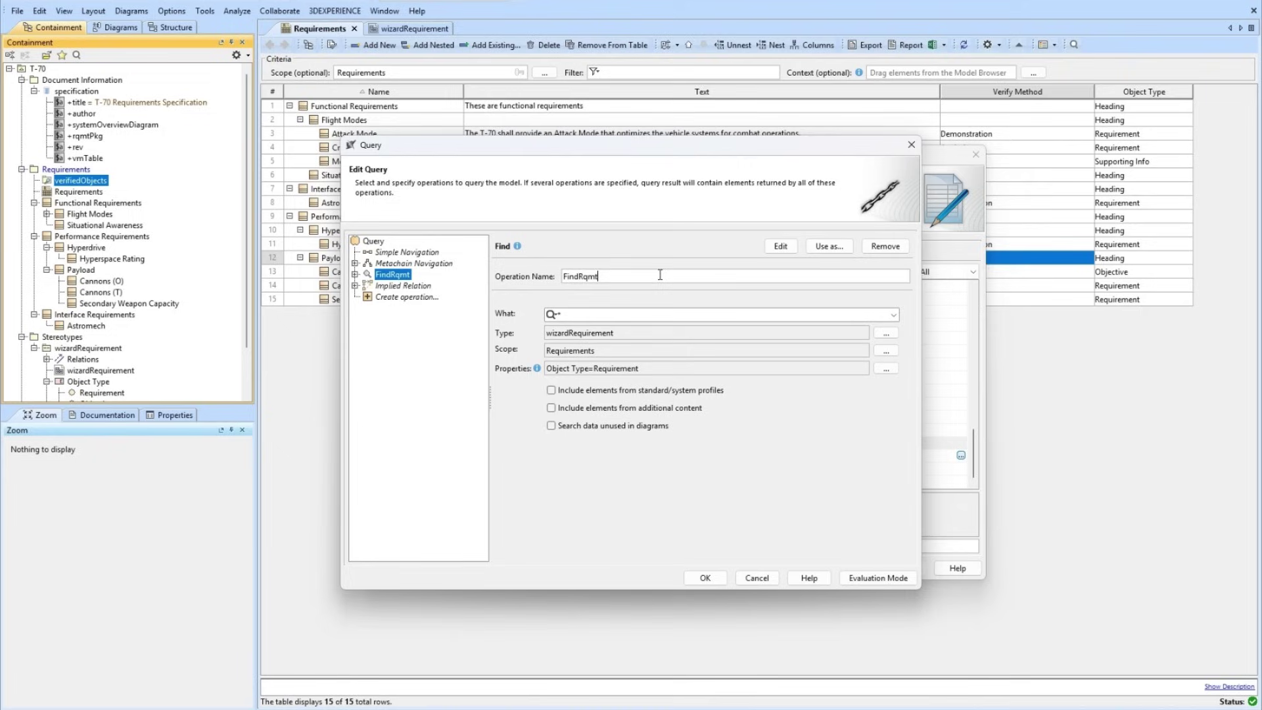
Add a second Find operation to the query for wizardRequirement elements, scoped to the Requirements package.
left_click(408, 297)
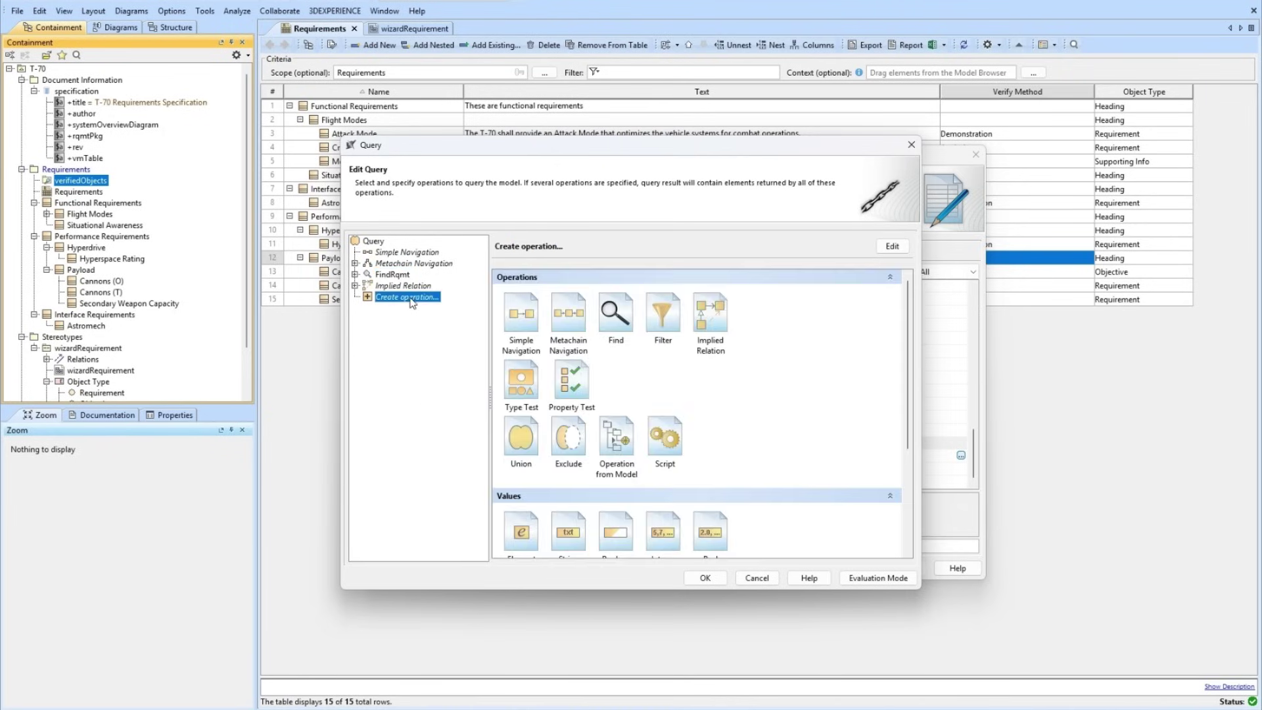
left_click(614, 309)
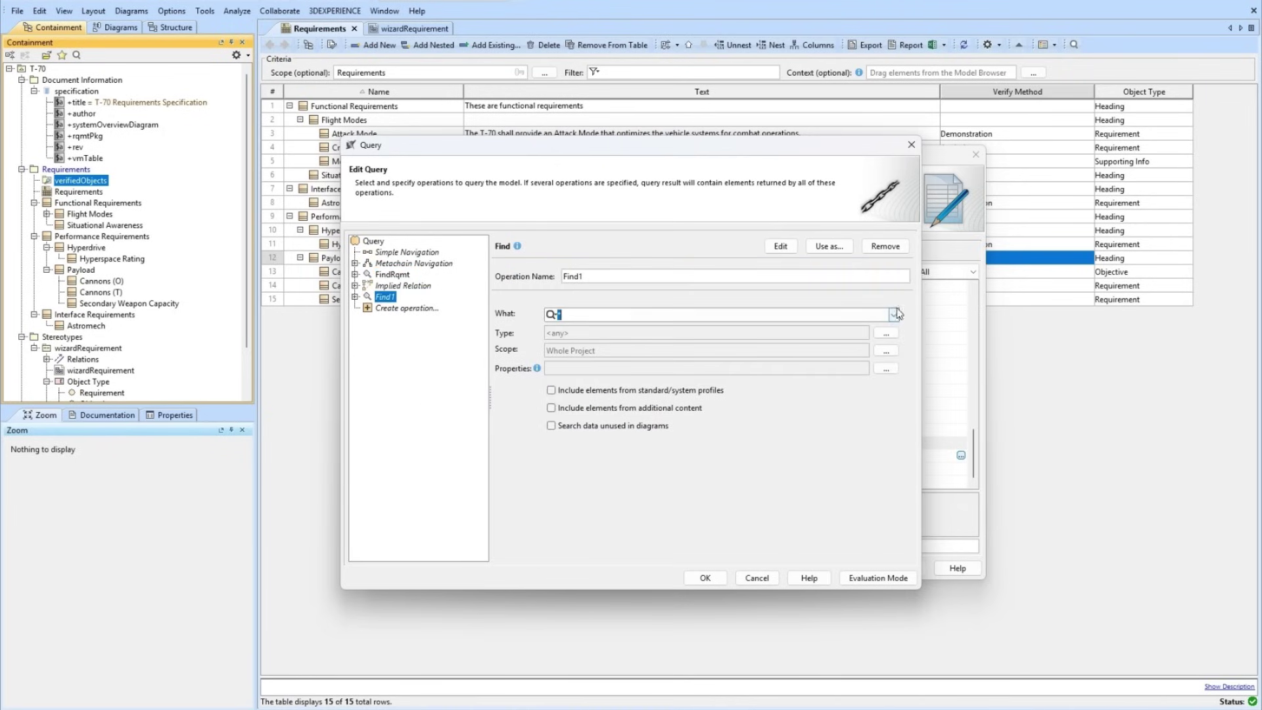
left_click(889, 334)
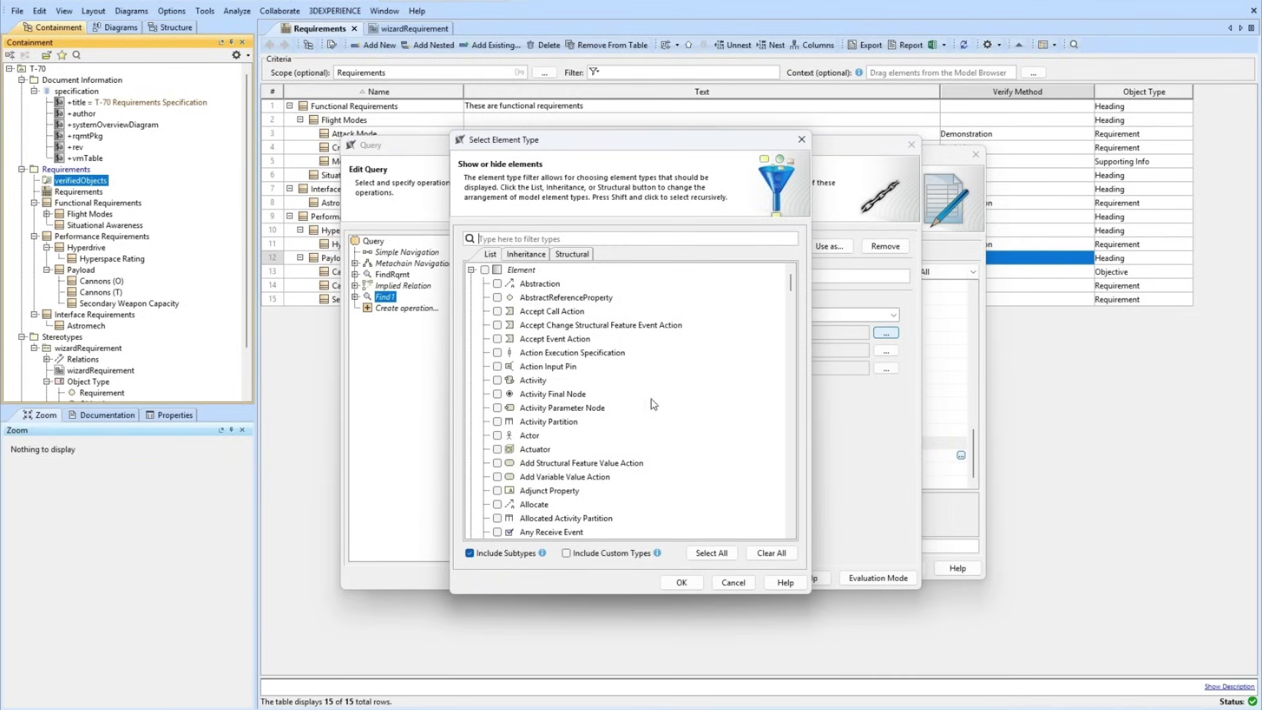
type("wiz")
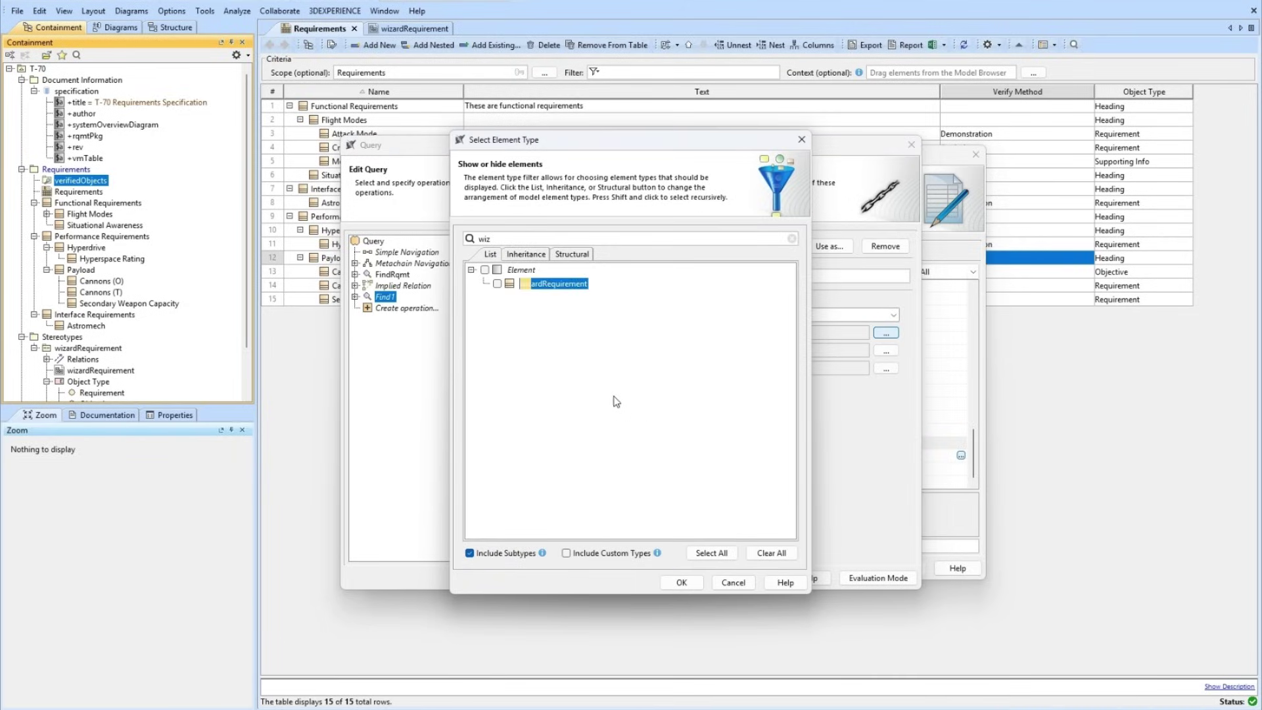
left_click(498, 284)
left_click(684, 584)
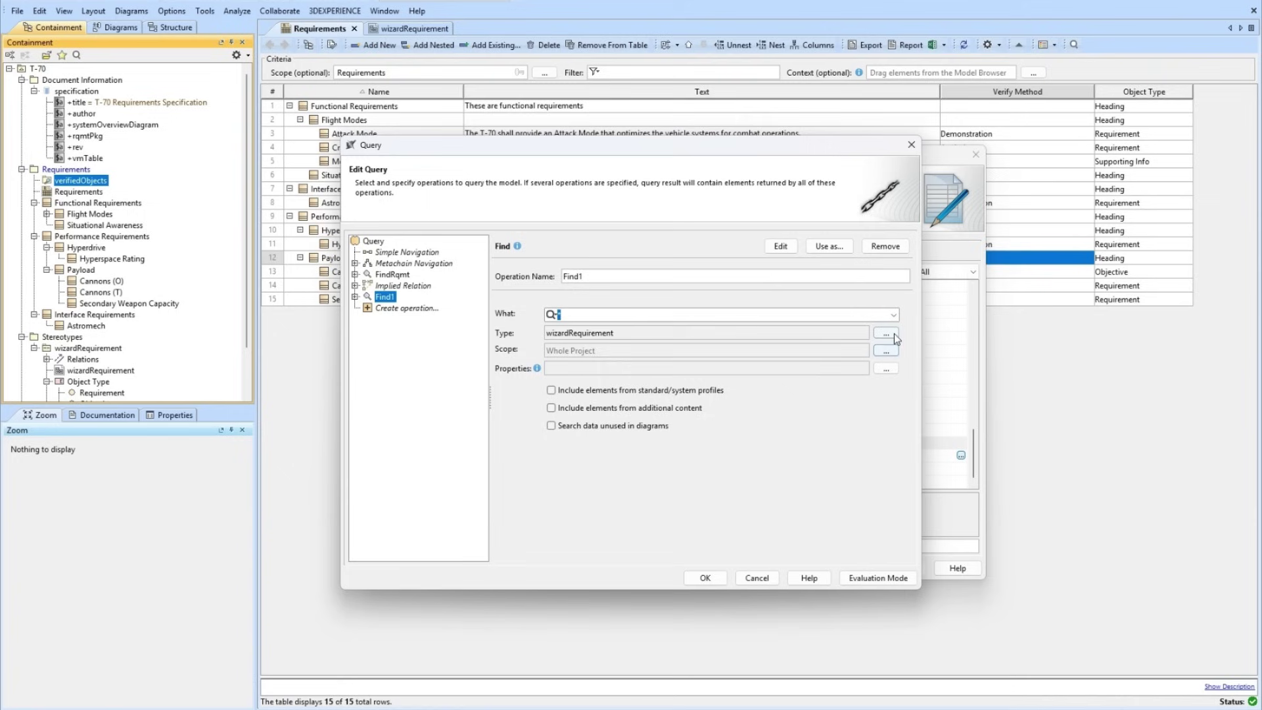
left_click(885, 351)
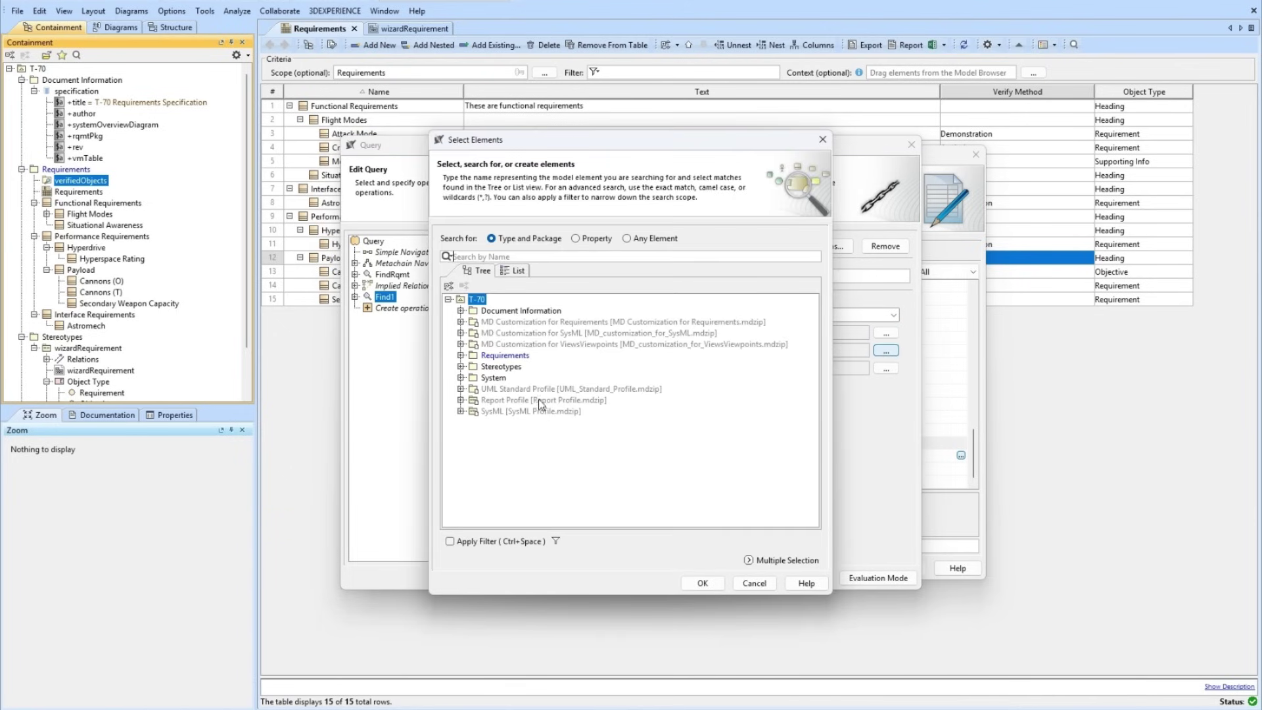
left_click(506, 356)
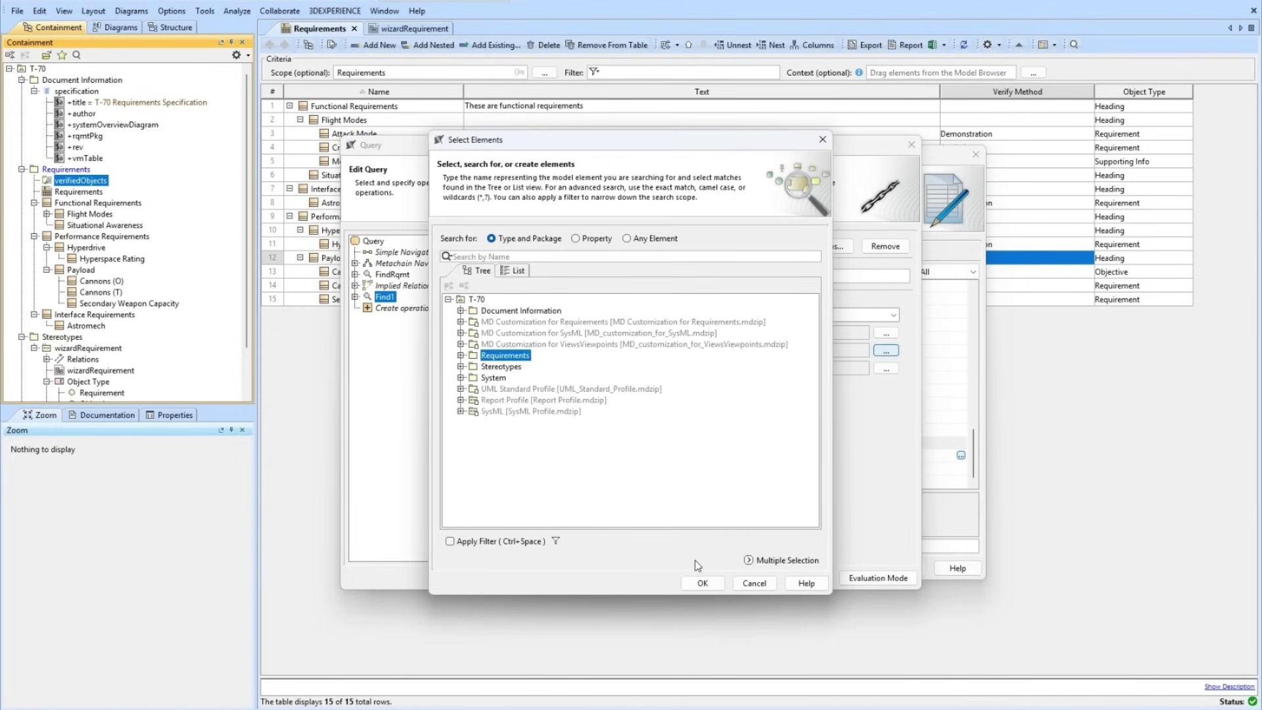
left_click(703, 583)
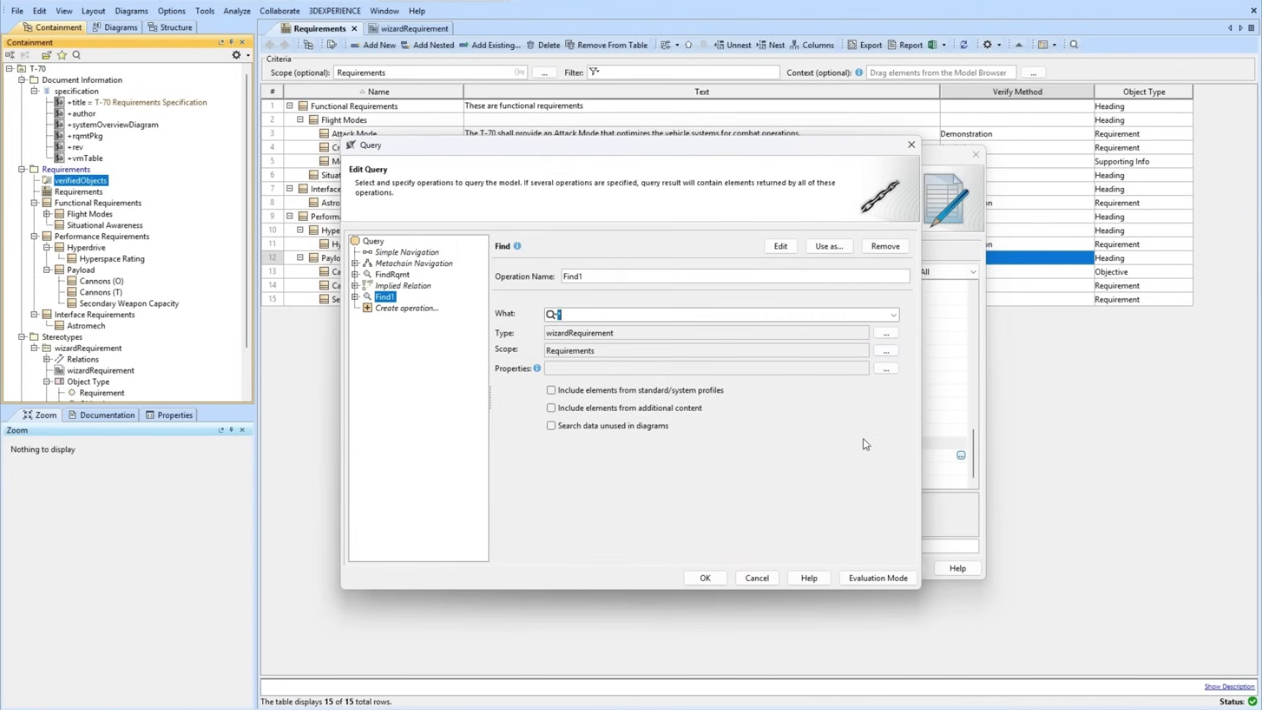
Restrict the second Find operation to elements whose objectType property is Objective.
left_click(892, 372)
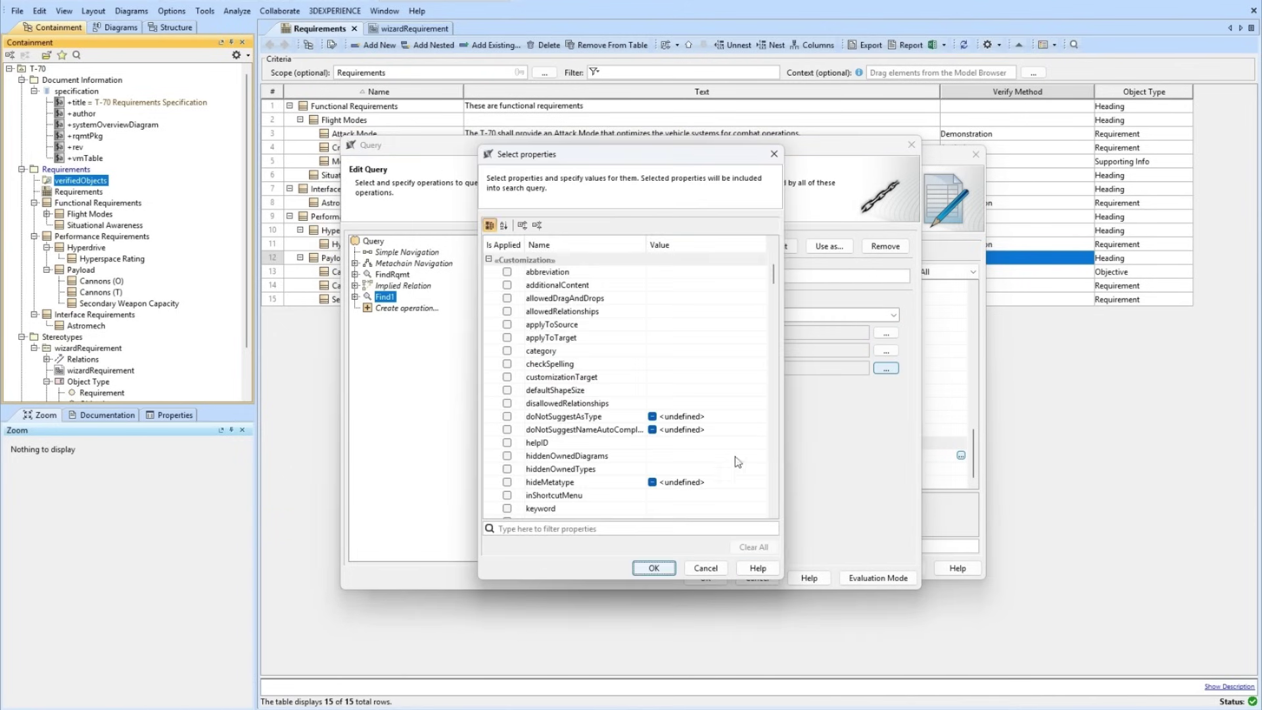
left_click(648, 531)
type("objec")
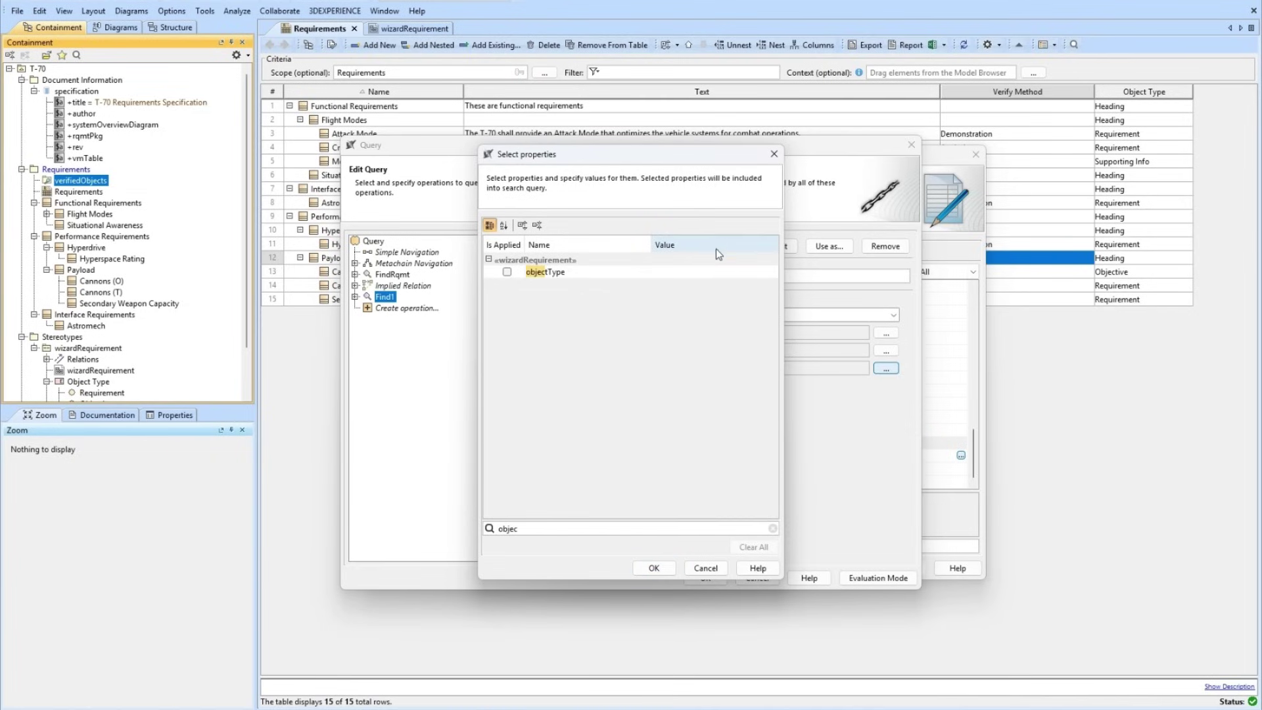
left_click(719, 273)
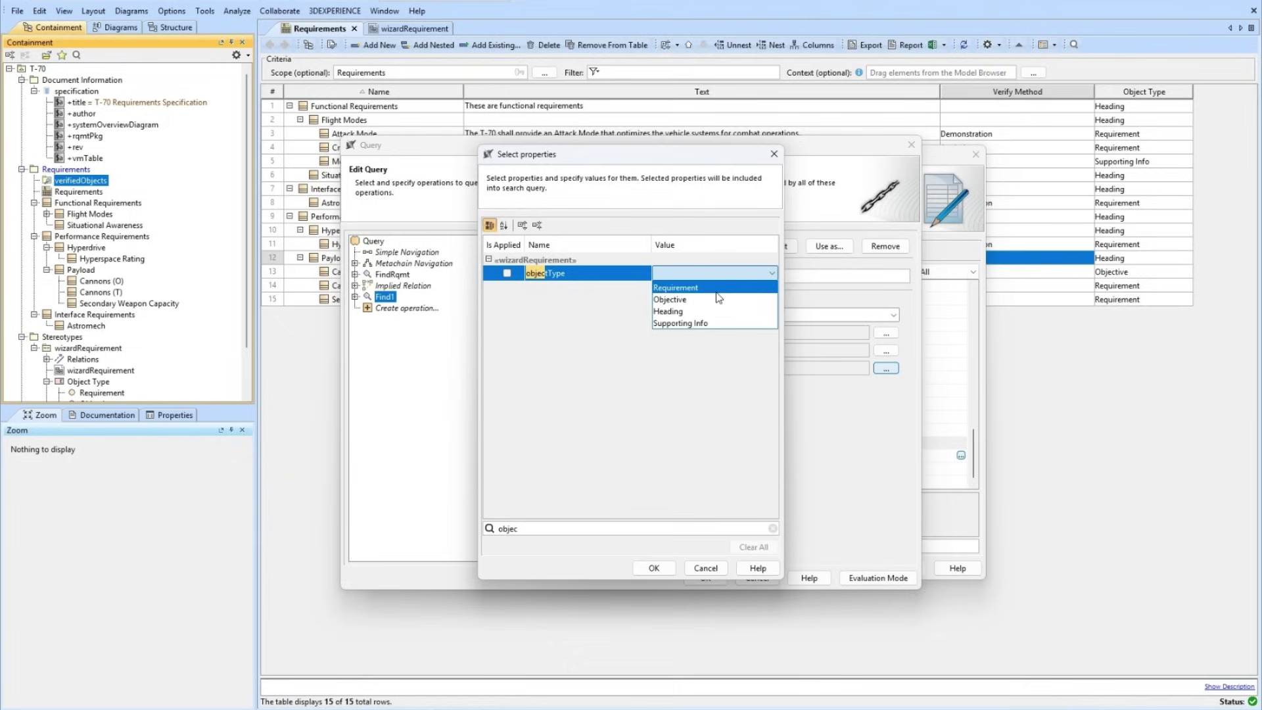
left_click(718, 300)
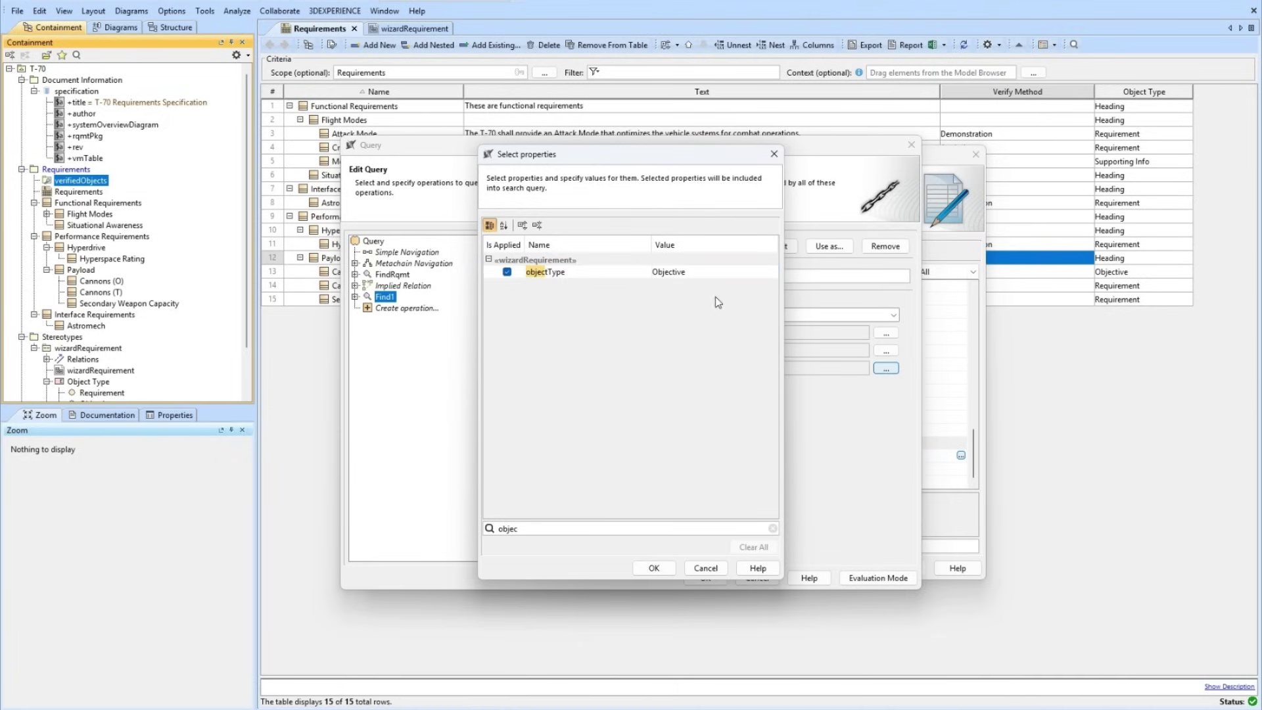
left_click(651, 568)
Rename the second Find operation as FindObj.
left_click(647, 276)
left_click(646, 275)
type("O")
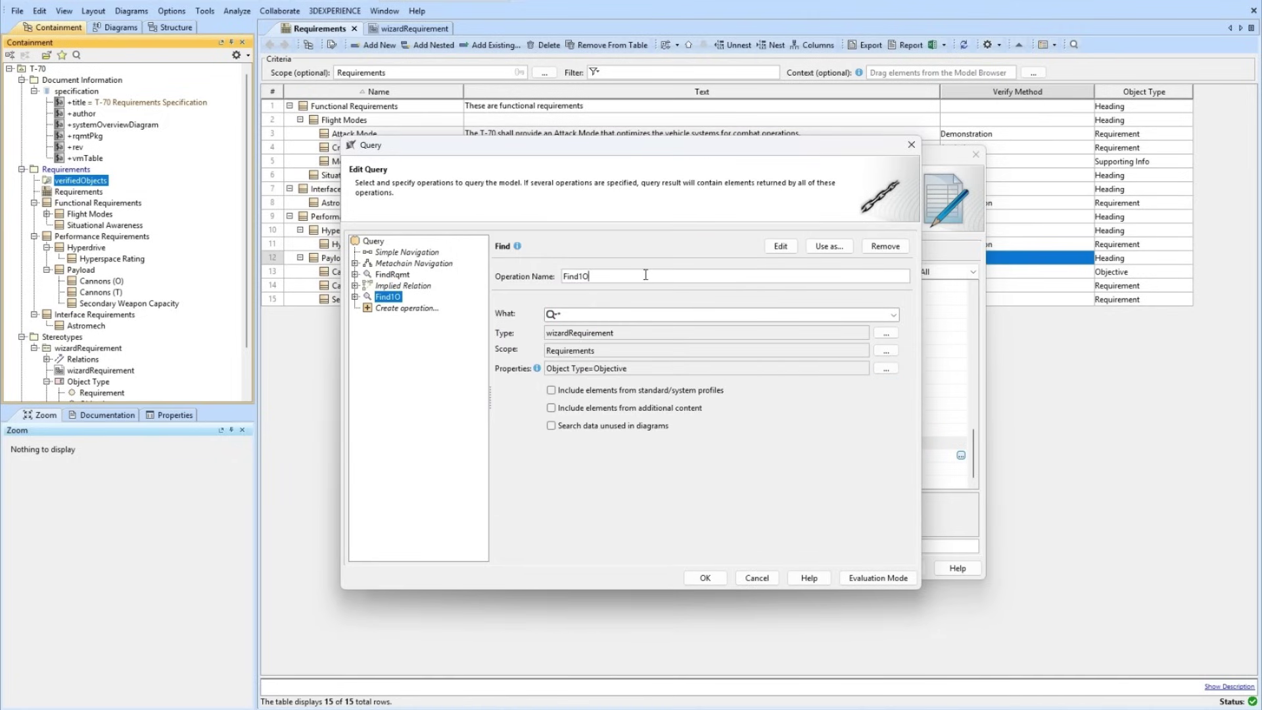
key("BackSpace")
key("BackSpace")
type("Obj")
Add a Union operation containing FindObj and FindRqmt, then apply the query and close the verifiedObjects specification.
left_click(379, 309)
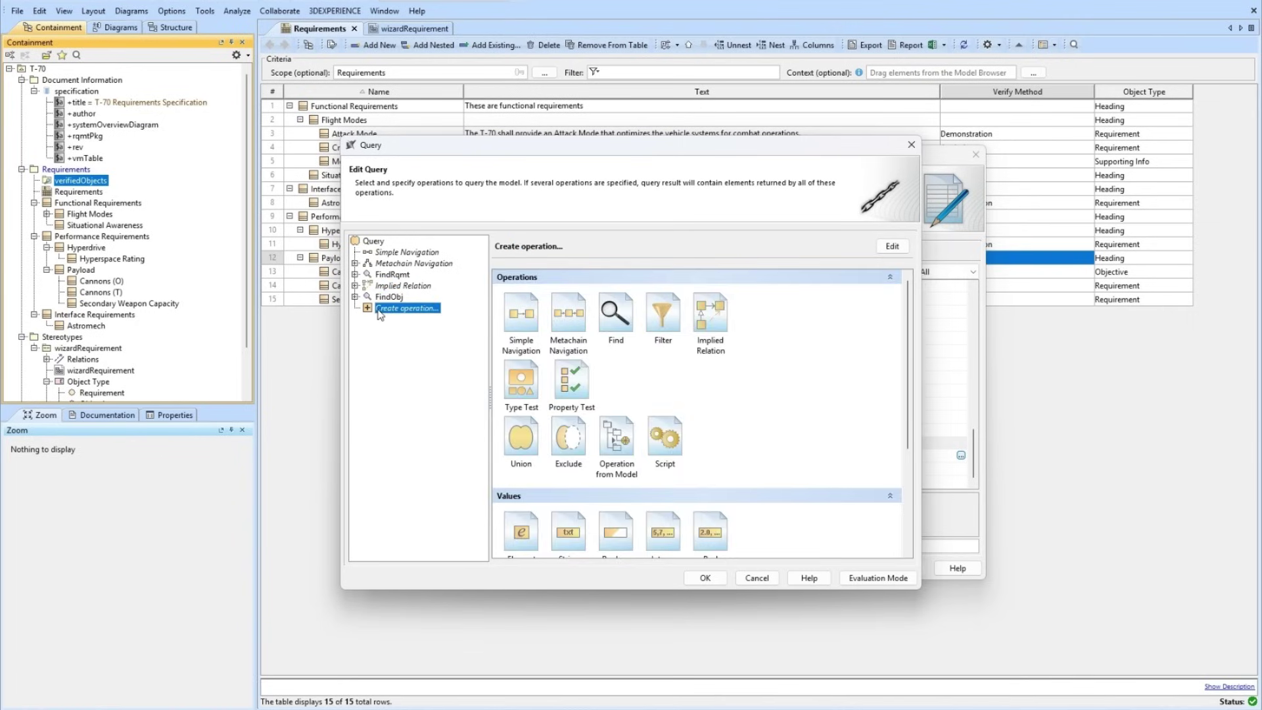
left_click(532, 434)
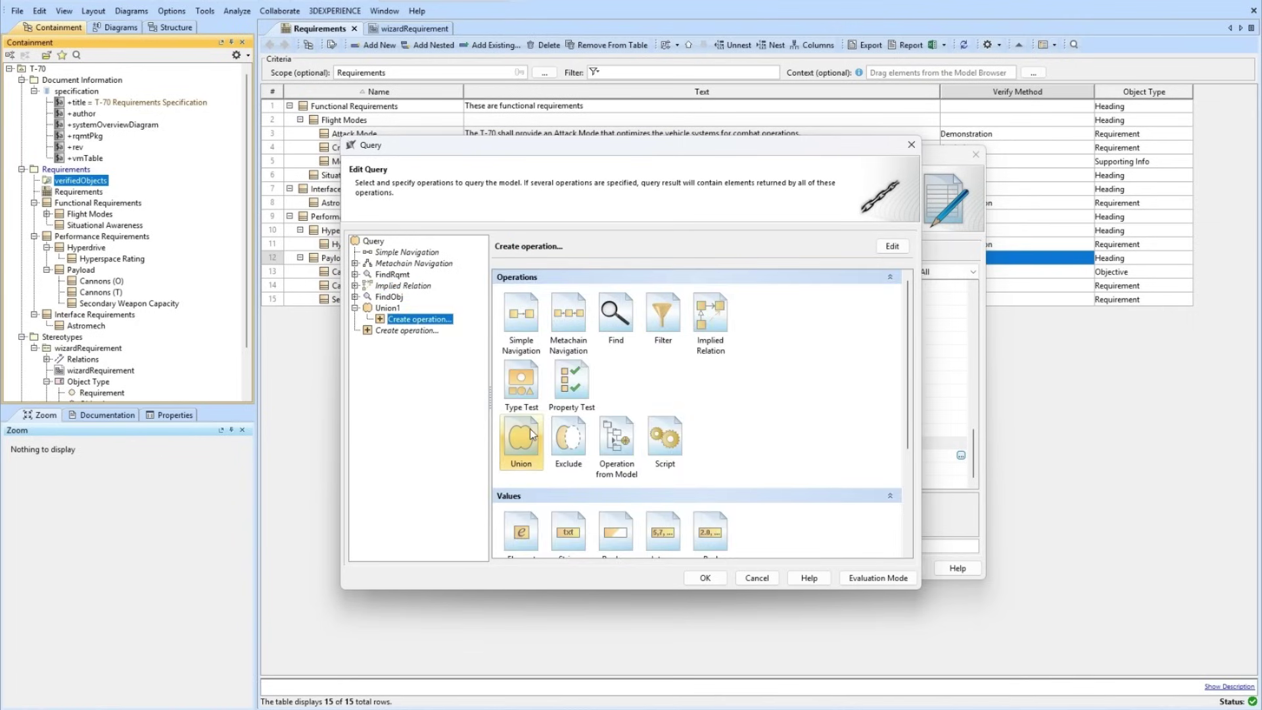
left_click(389, 297)
left_click_drag(388, 299, 399, 321)
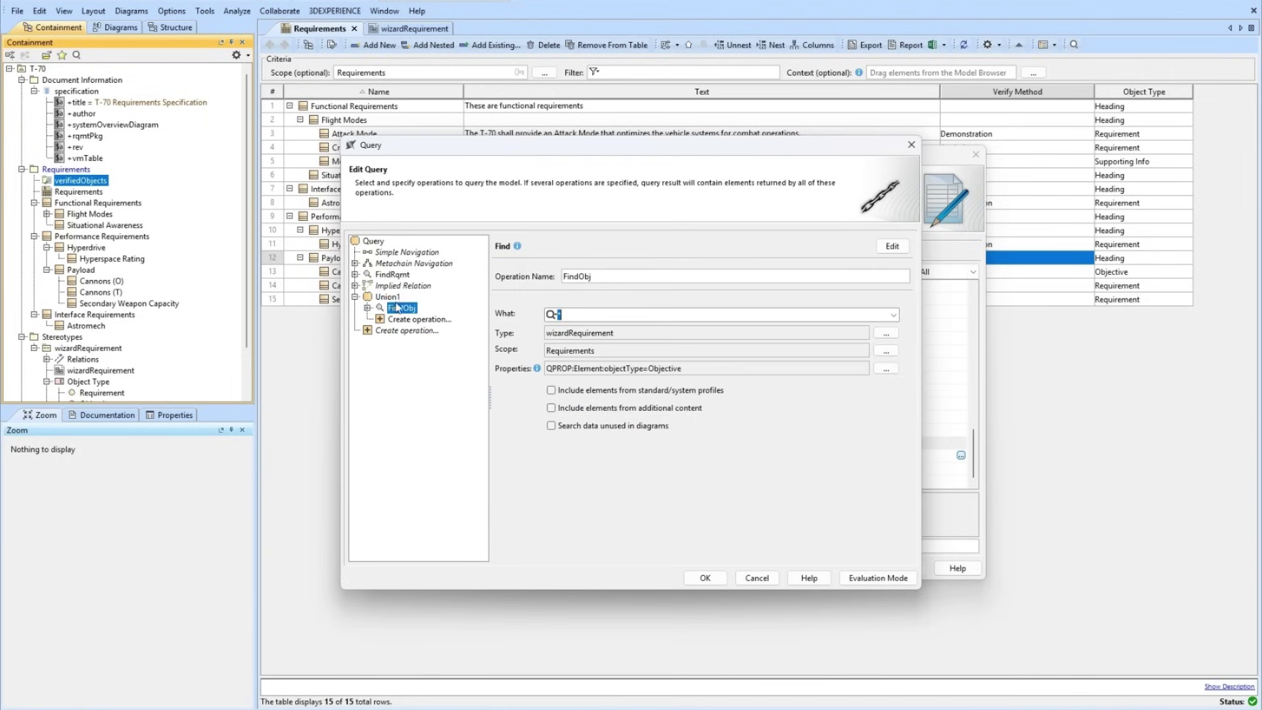
left_click_drag(401, 275, 402, 321)
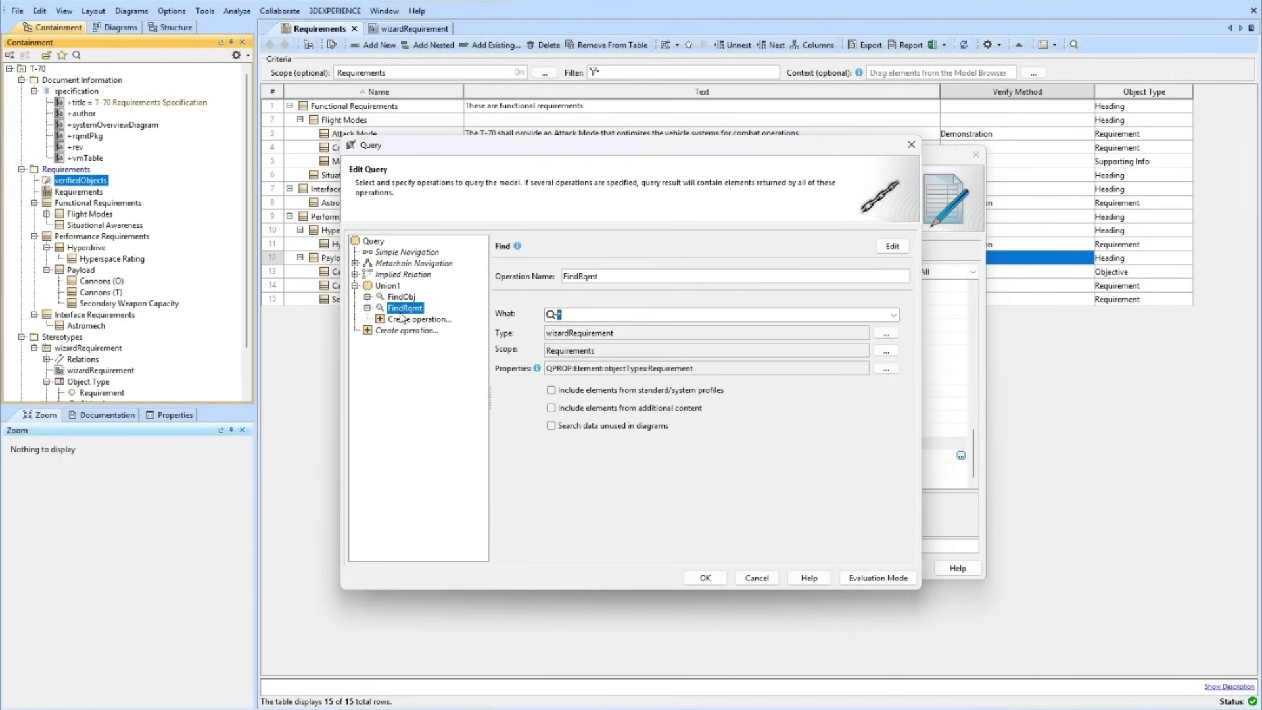
left_click(389, 288)
left_click(703, 578)
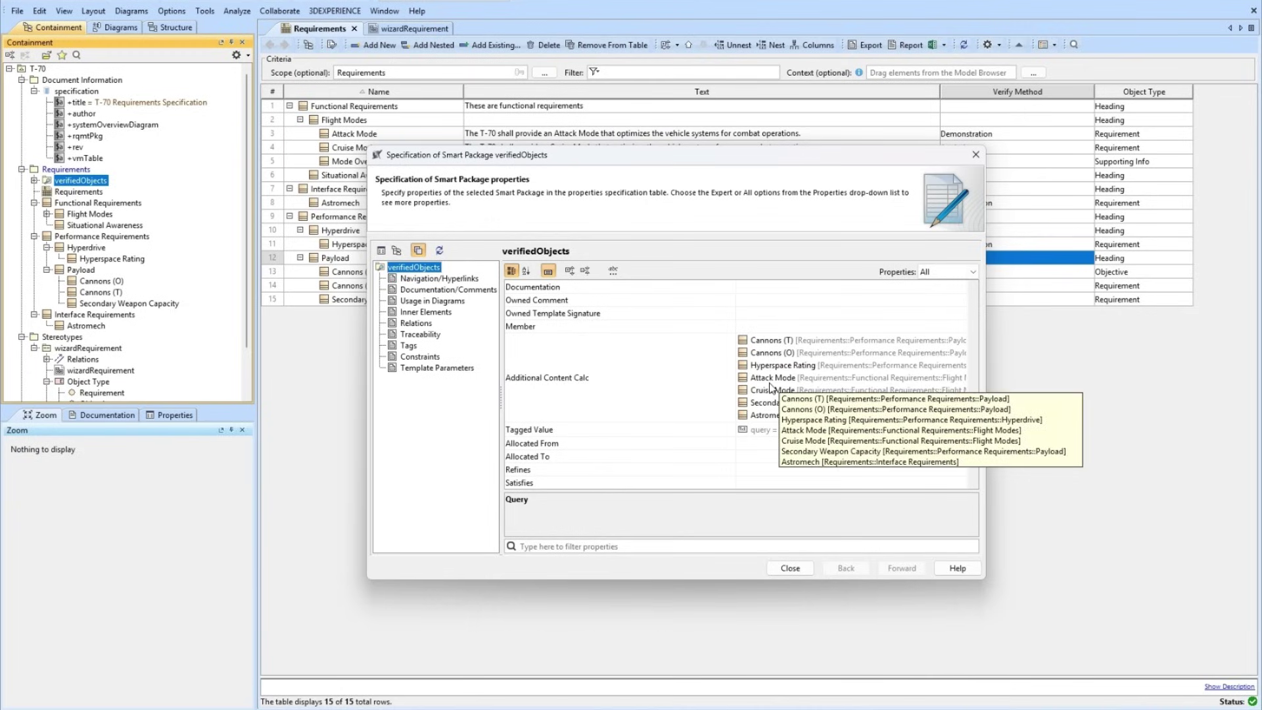
left_click(793, 570)
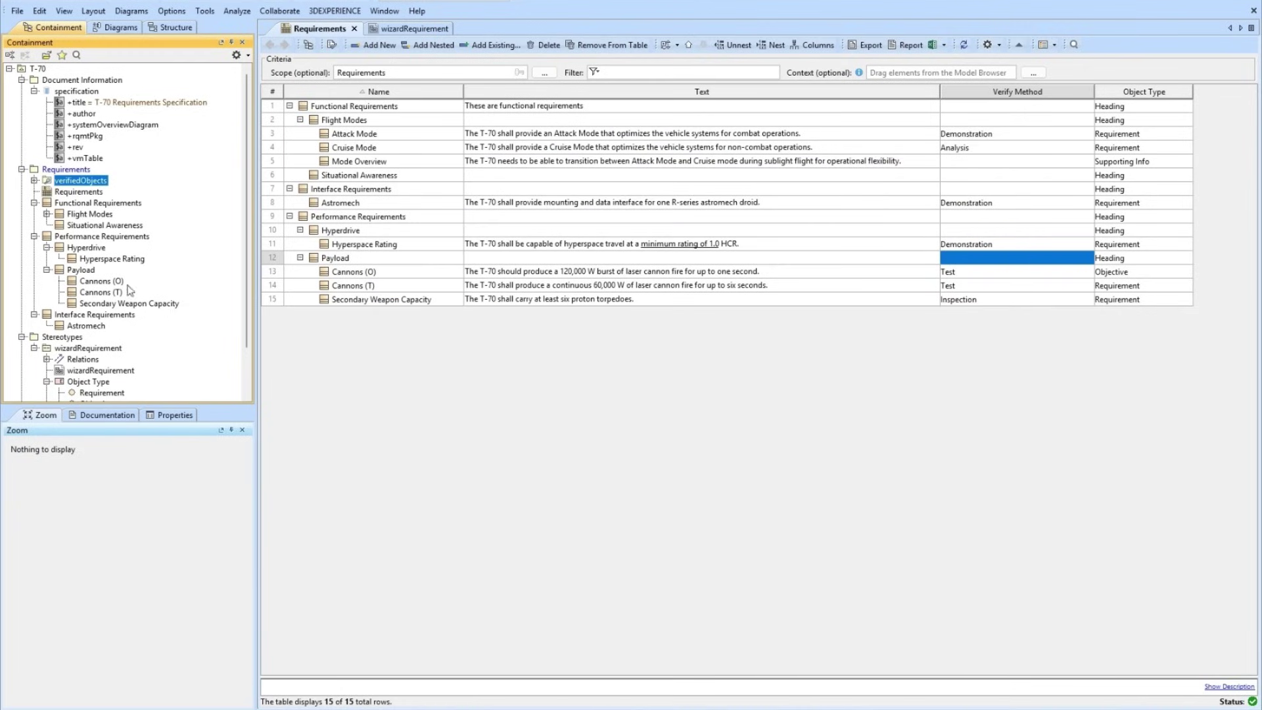
Create a Requirement Table named Verification Matrix in the Requirements package and set its scope to the verifiedObjects smart package.
left_click(66, 169)
right_click(71, 170)
left_click(105, 195)
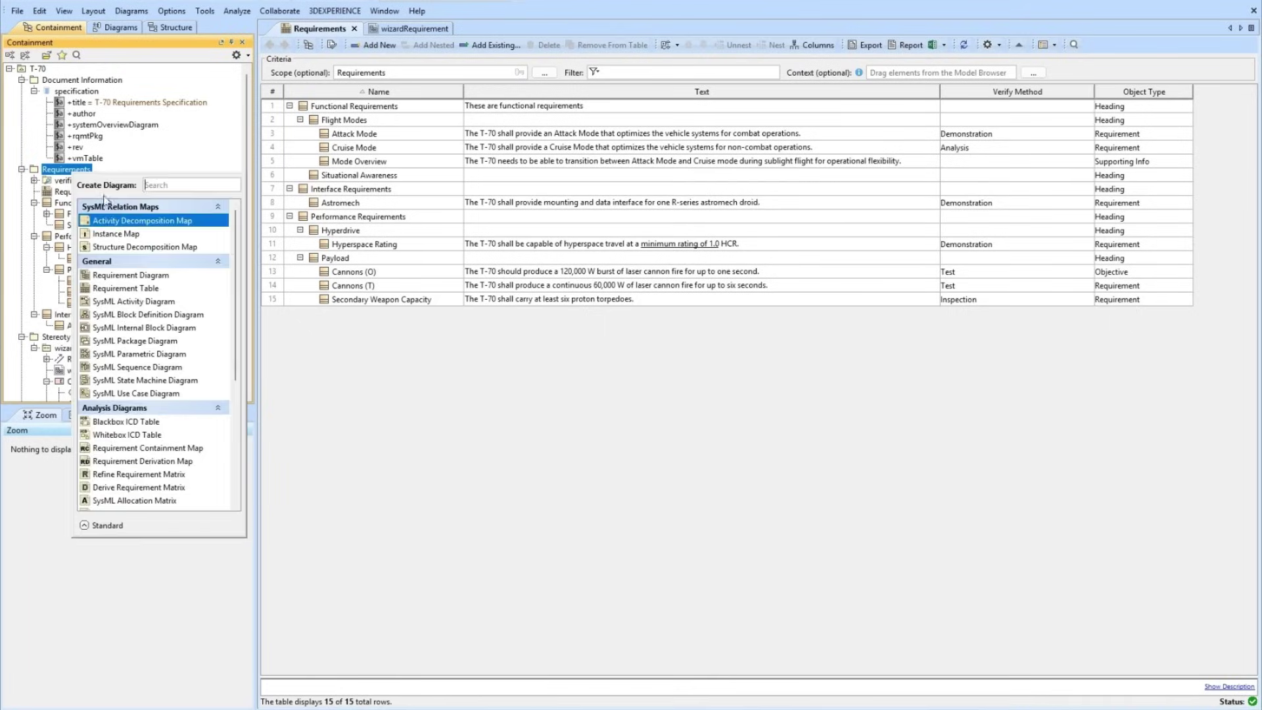
left_click(125, 288)
type("Verification")
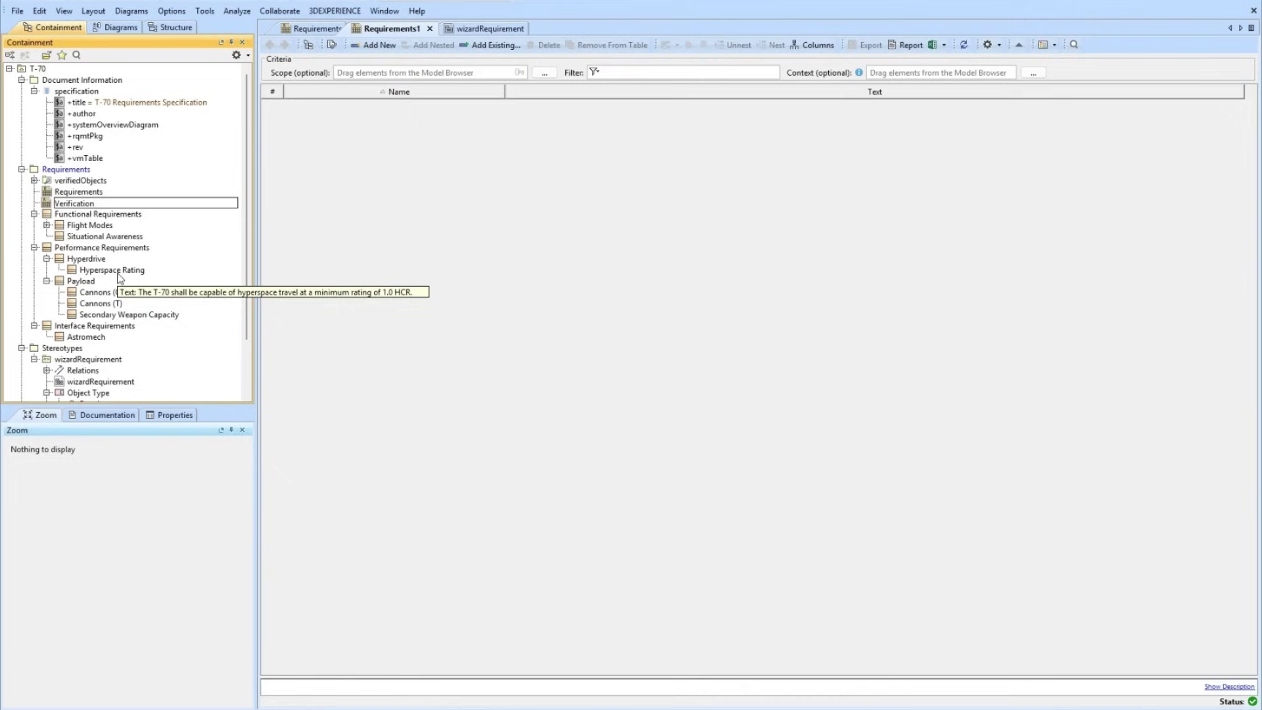
type(" Matrix")
key("Return")
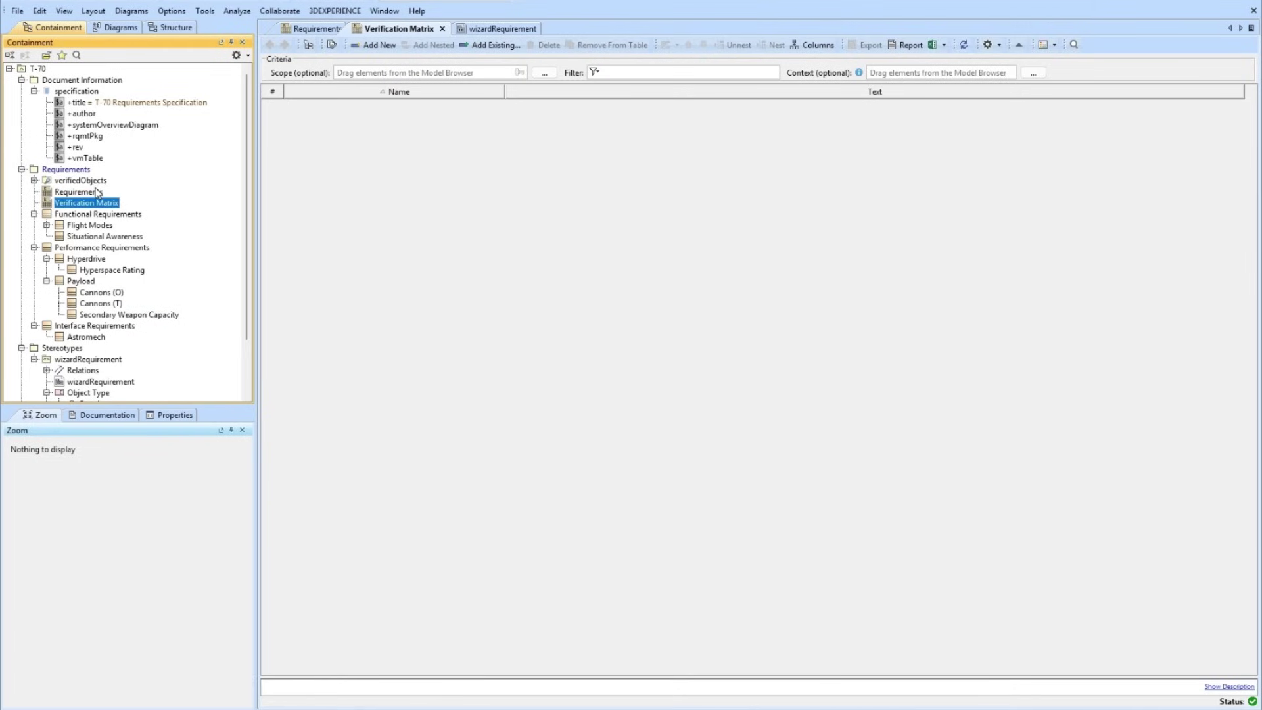
left_click_drag(92, 184, 397, 75)
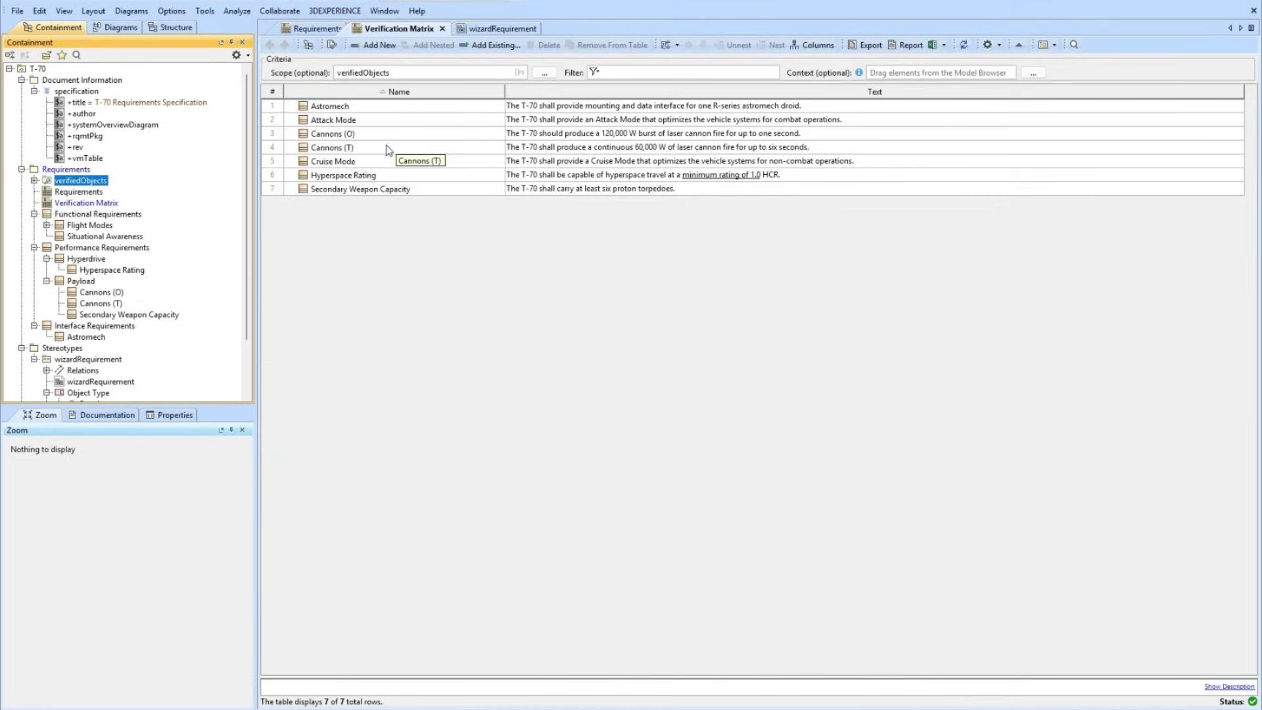
Add the Verify Method column to the Verification Matrix table.
left_click(827, 53)
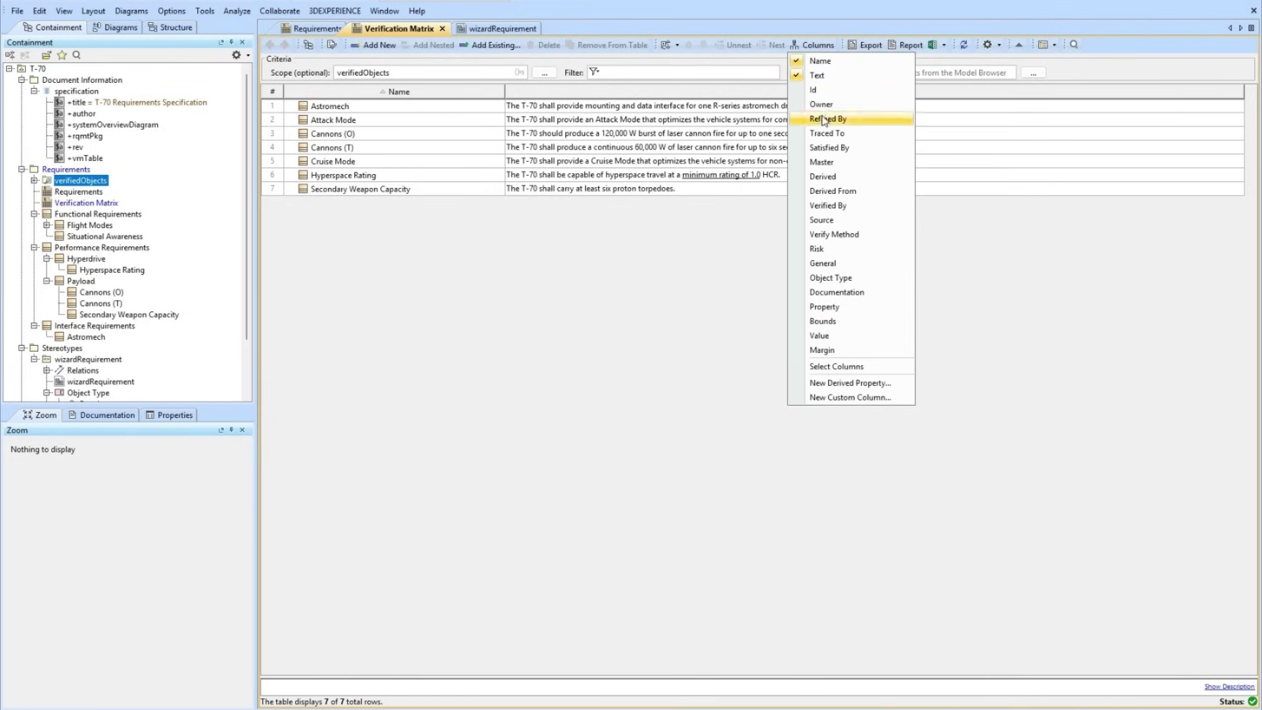
left_click(841, 234)
left_click(1076, 376)
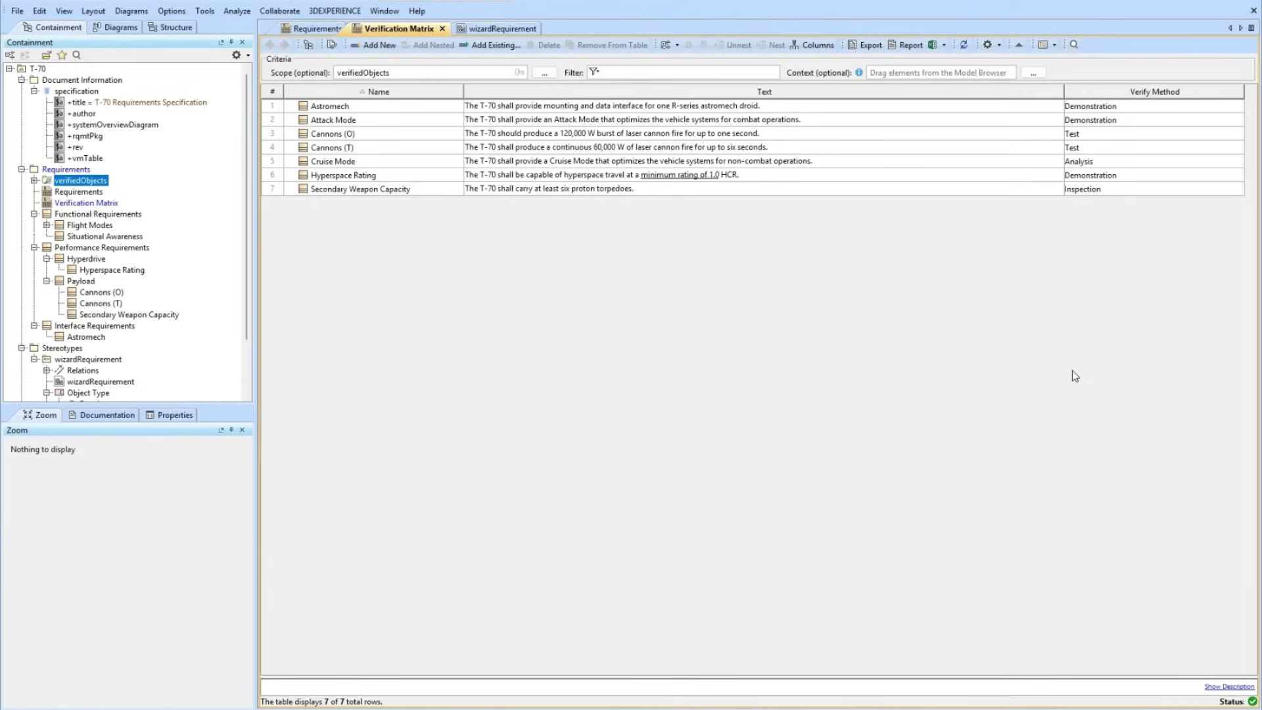
Set the value of the vmTable variable to Verification Matrix in its specification and close the specification.
left_click(99, 160)
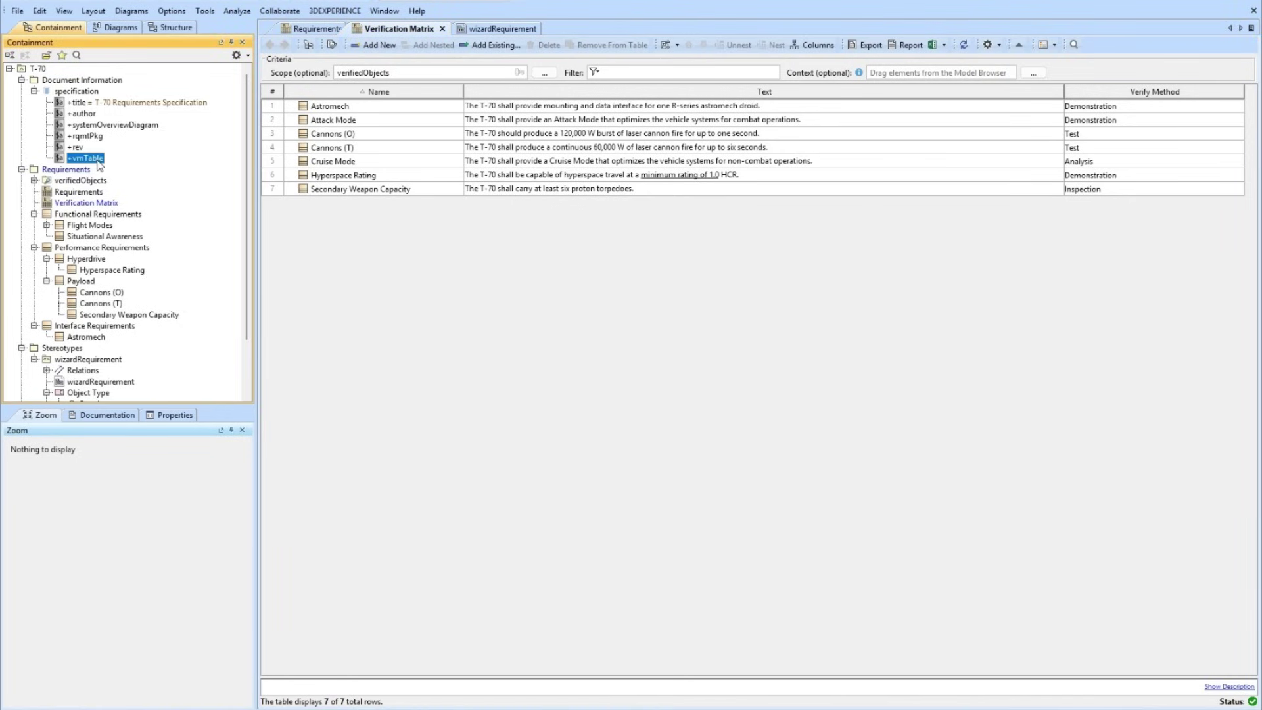
right_click(99, 161)
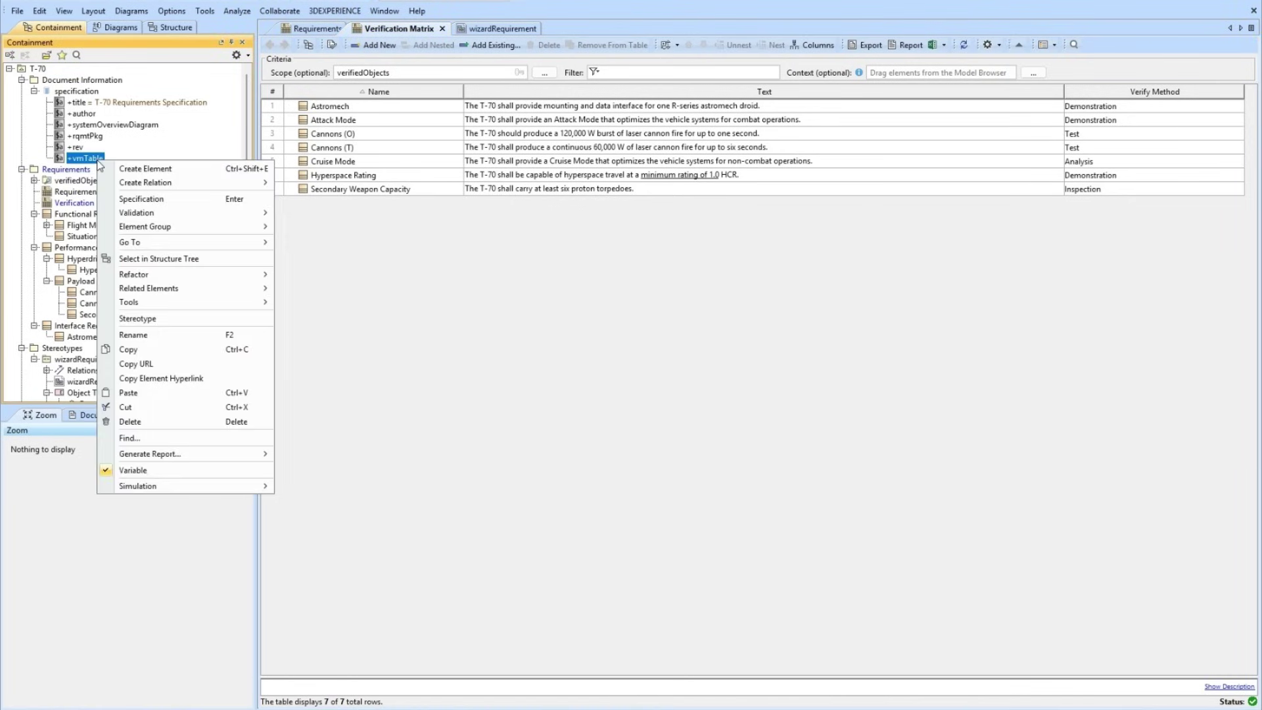
left_click(134, 198)
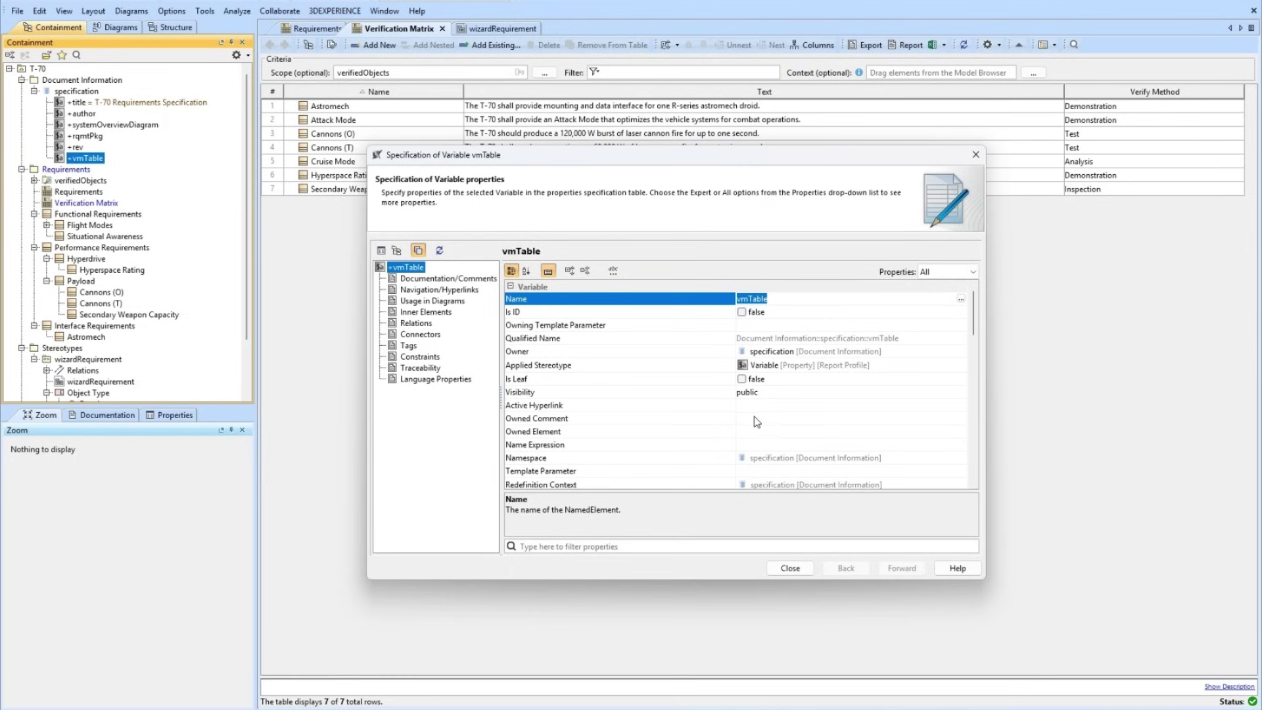
scroll(761, 398, "down", 6)
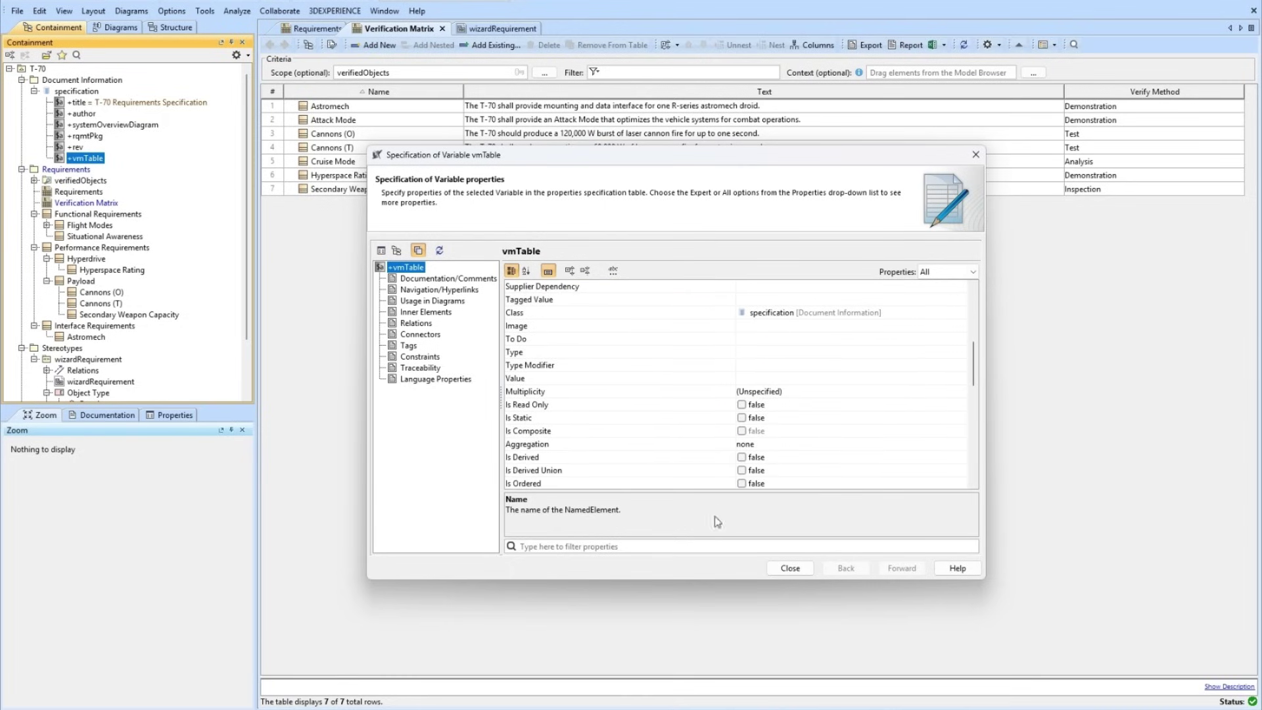
left_click(689, 546)
type("val")
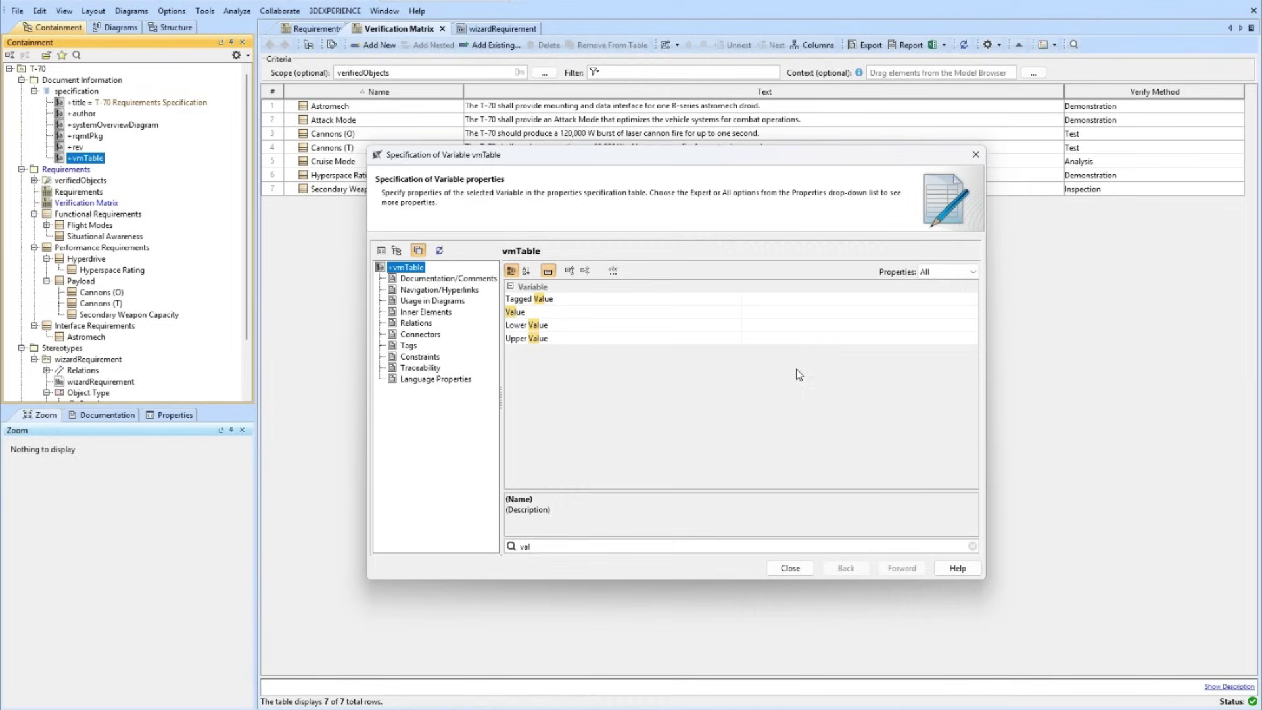
left_click(795, 313)
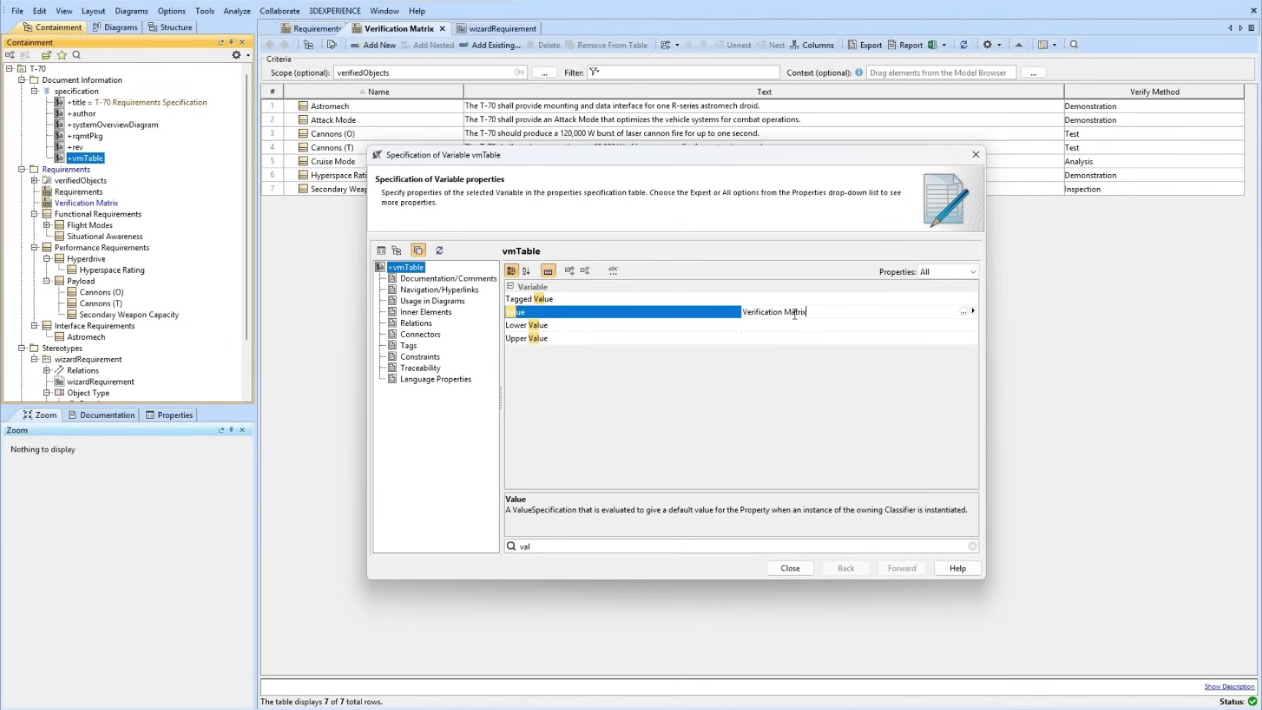
key("Return")
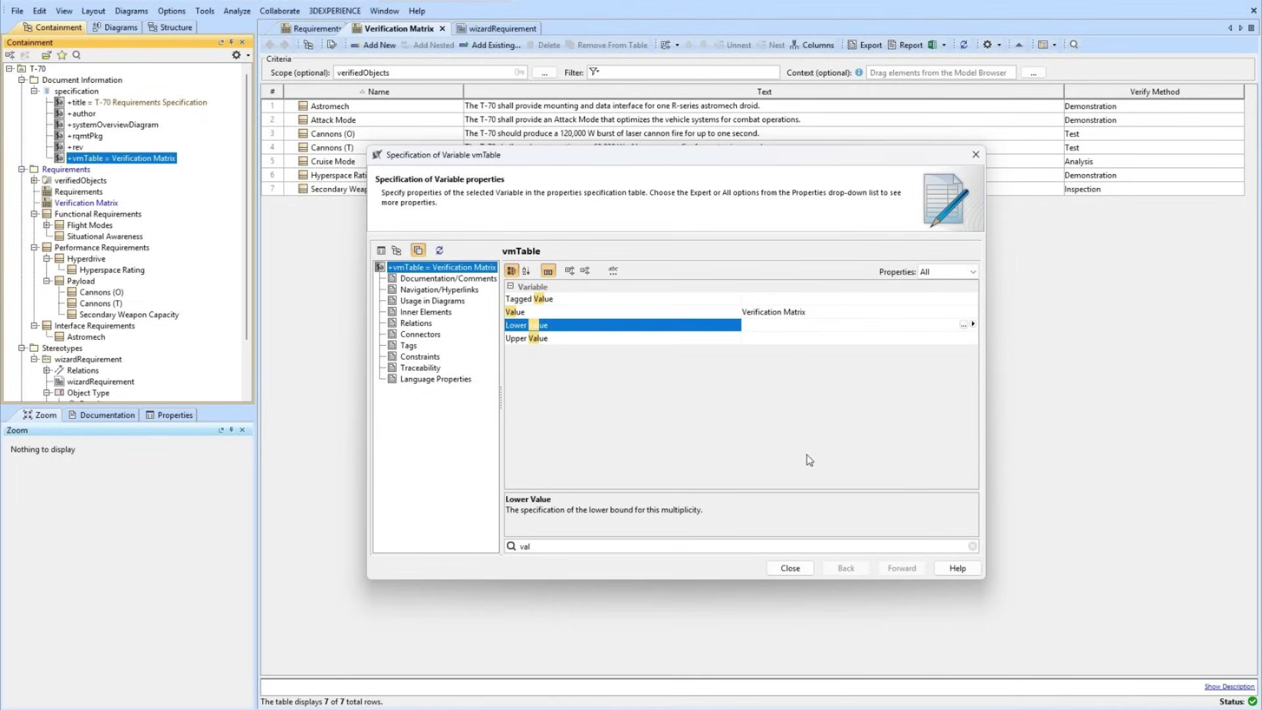
left_click(792, 567)
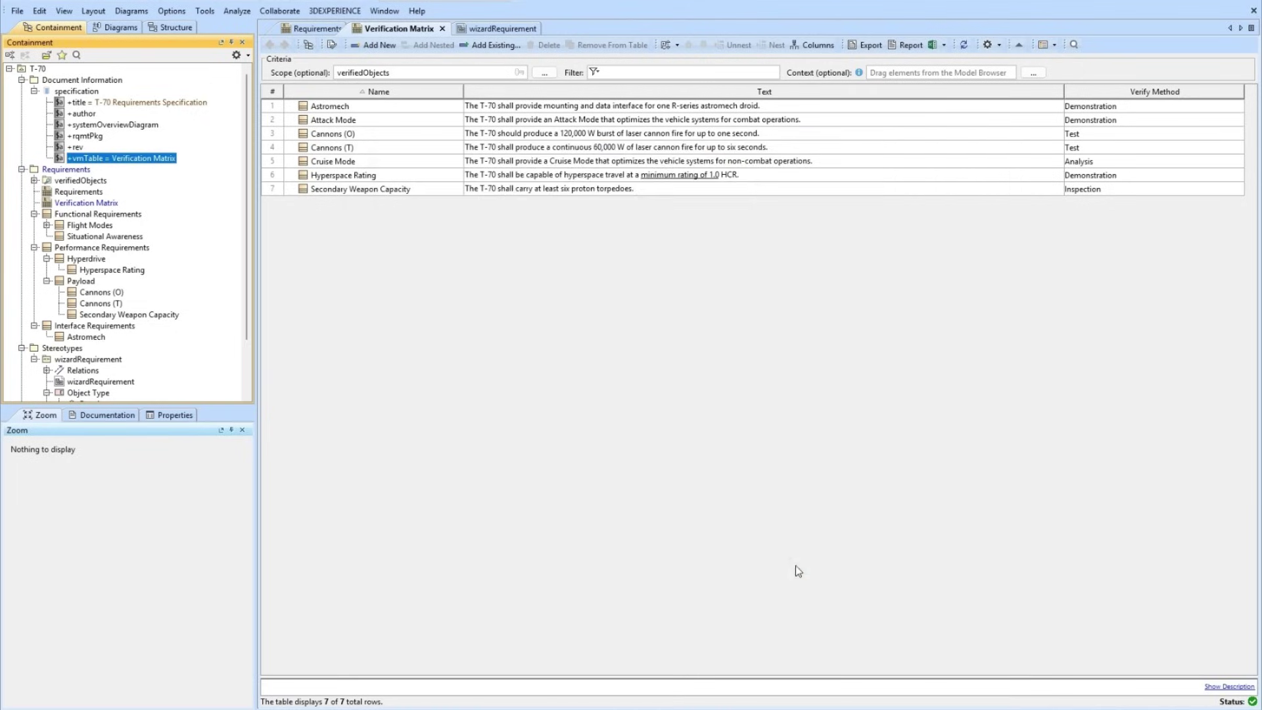
Create a package named Text Elements inside the Document Information package.
left_click(82, 294)
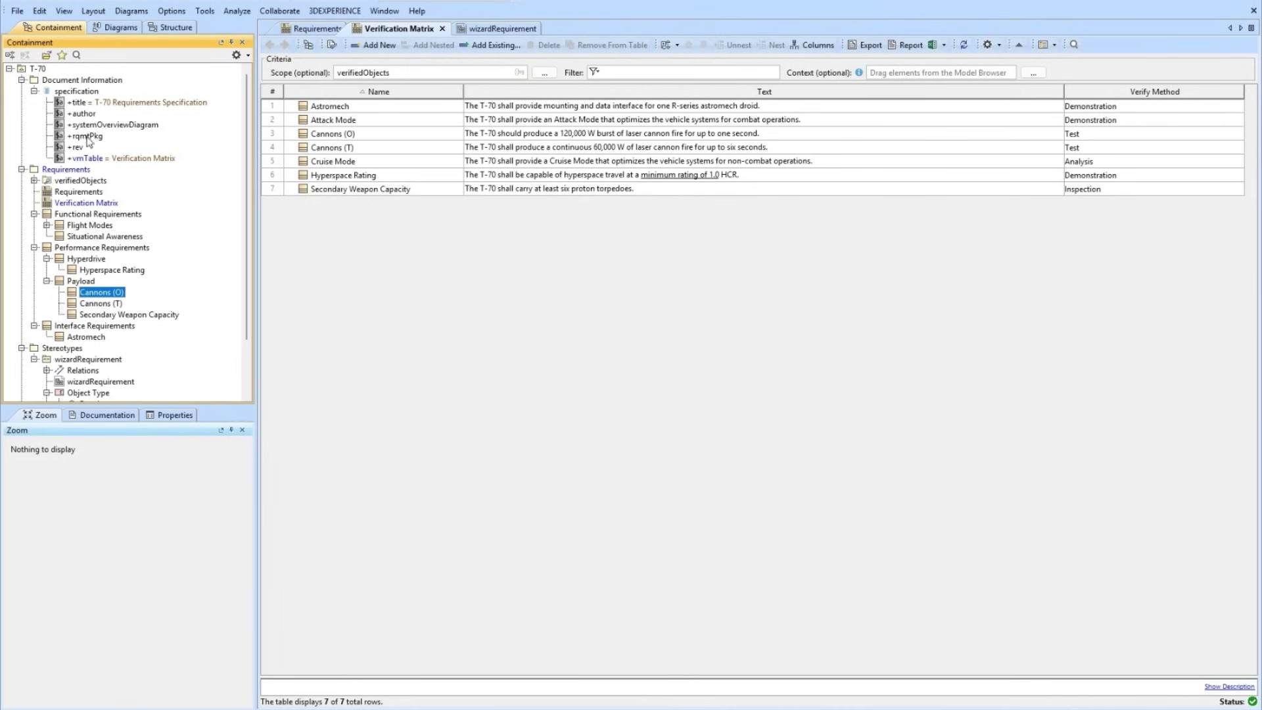
right_click(65, 81)
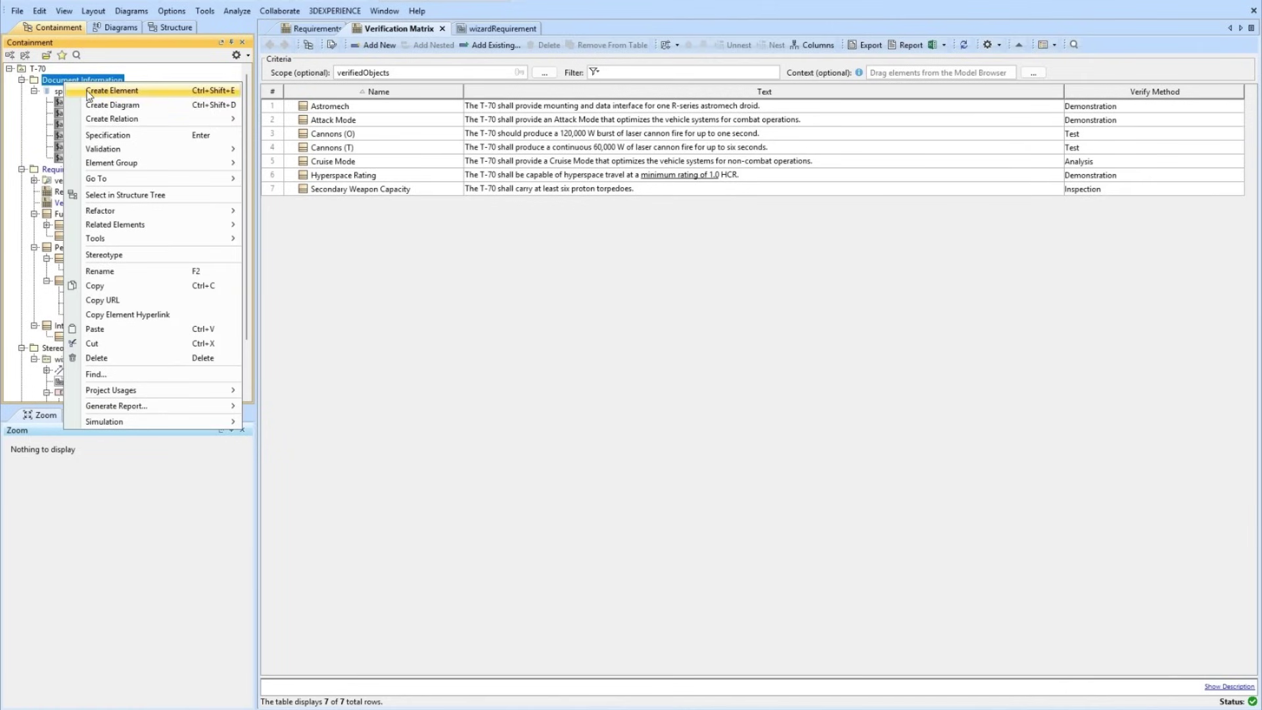
left_click(88, 92)
left_click(100, 159)
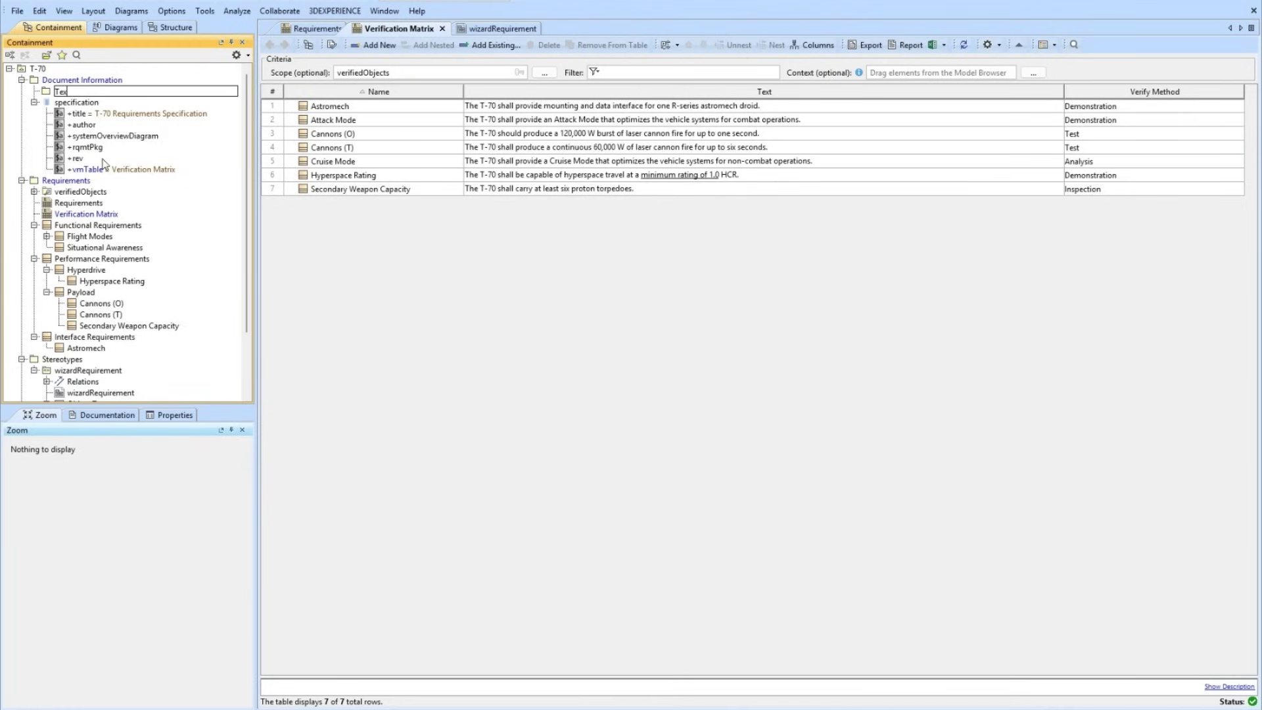
type("Elements")
key("Return")
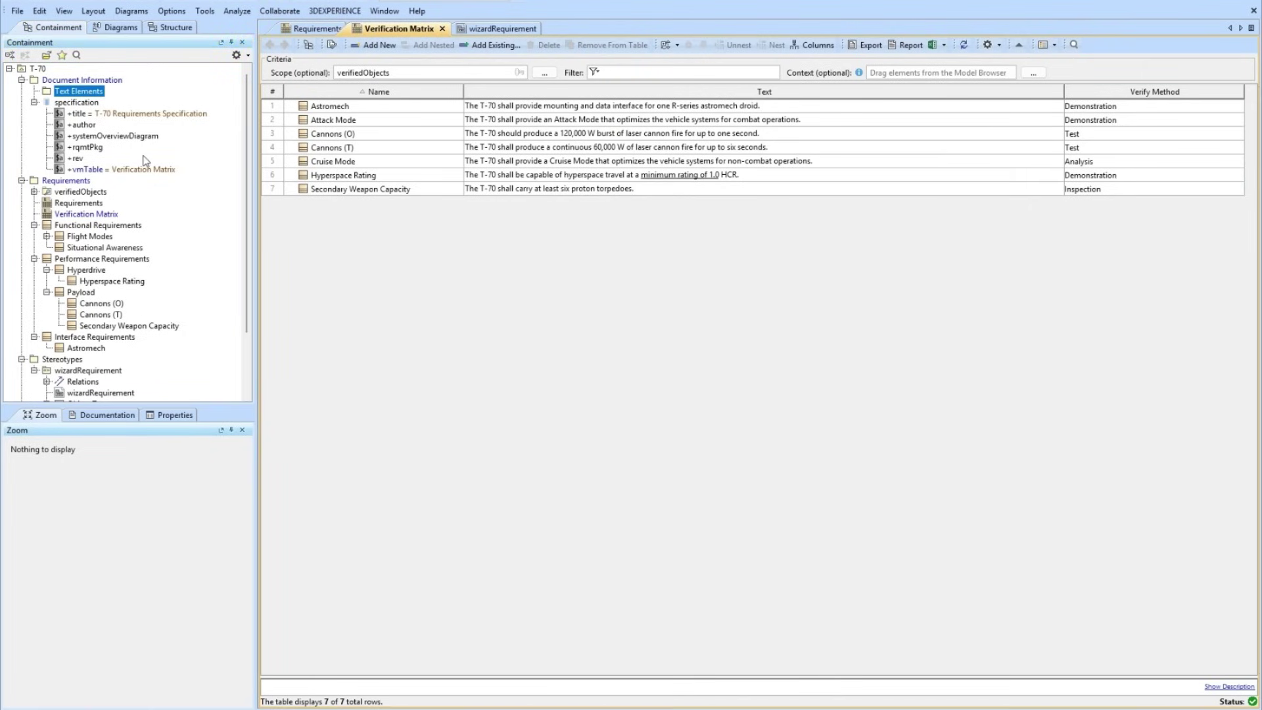
Create a Glossary Table named Document Overview in the Text Elements package.
right_click(68, 94)
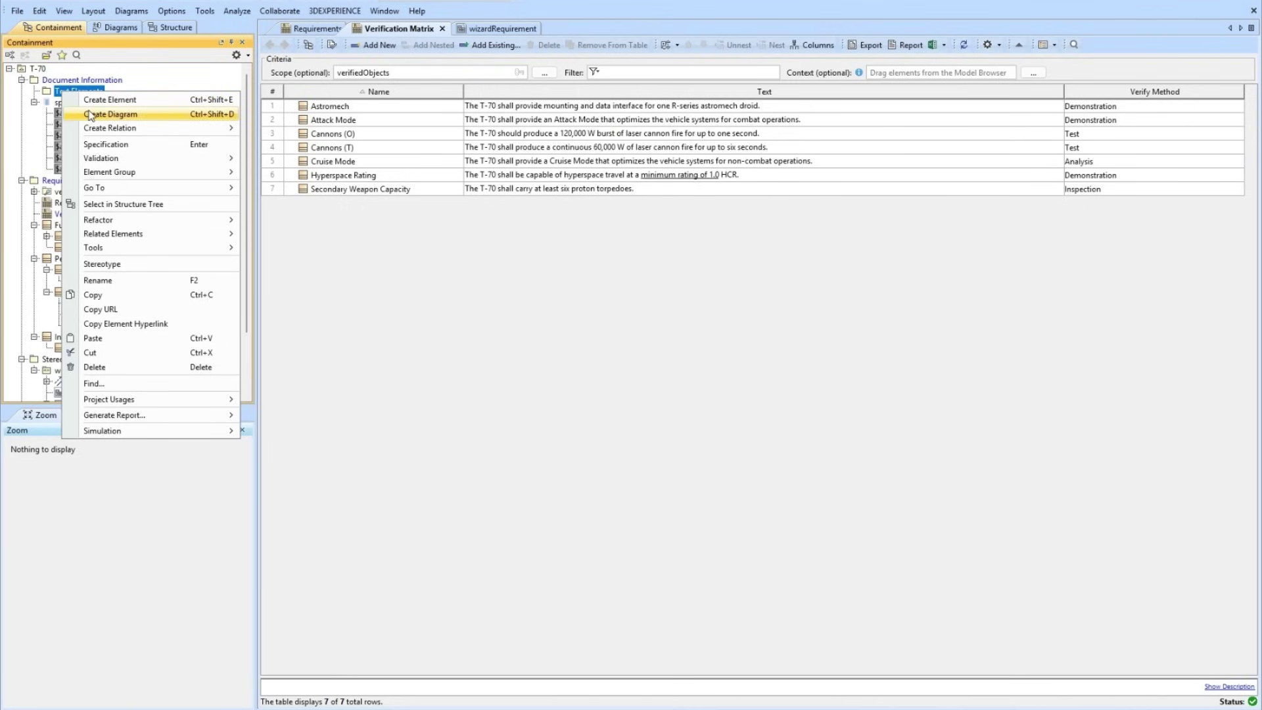
left_click(92, 115)
scroll(126, 245, "down", 5)
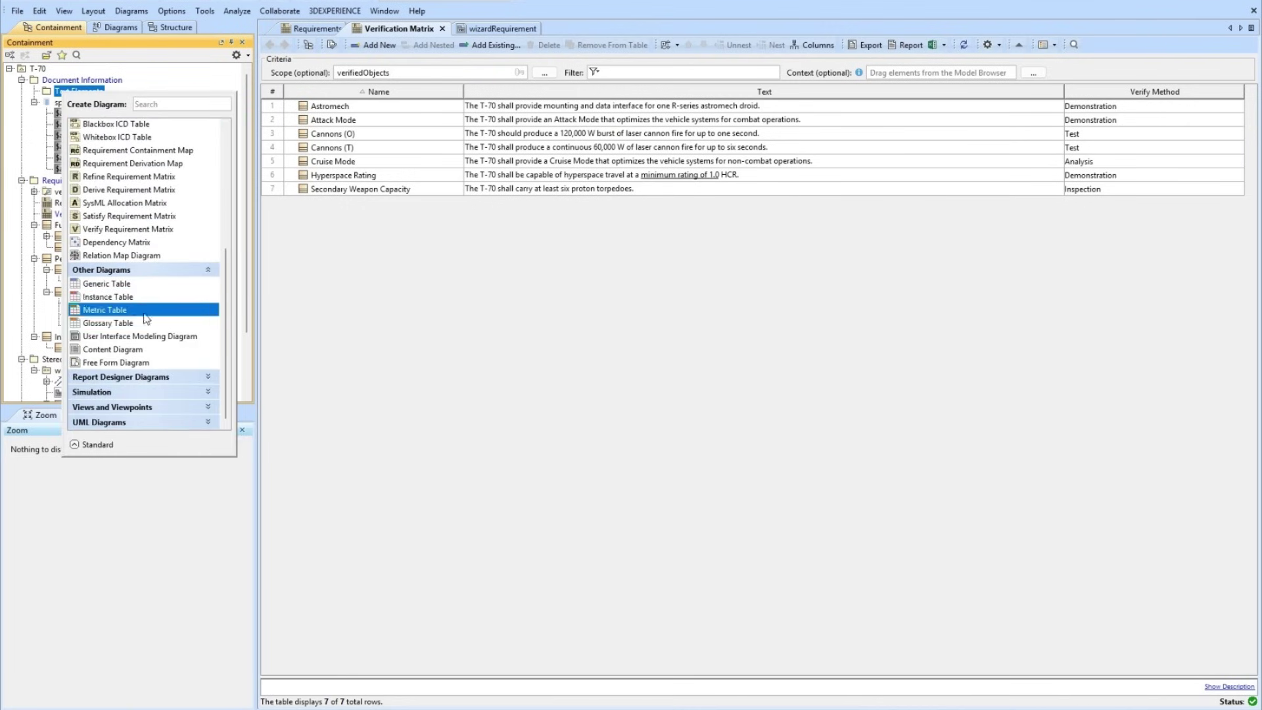
left_click(146, 323)
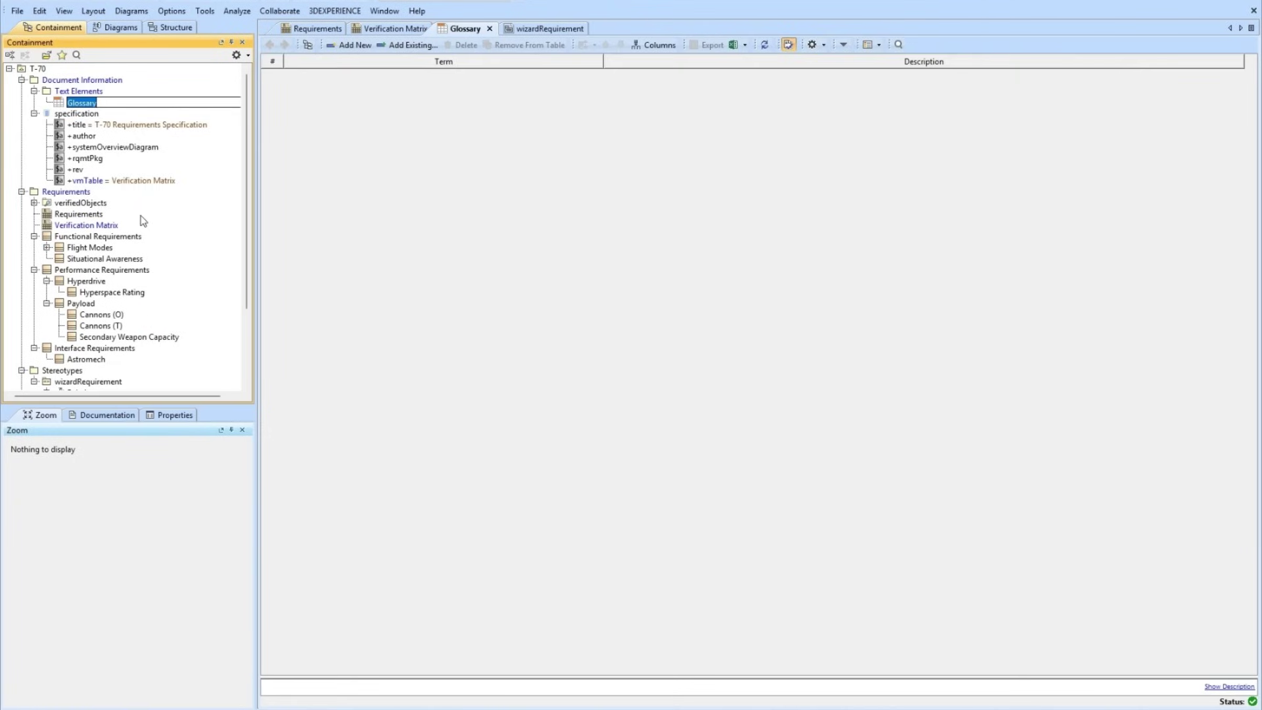
type("Document Overview")
key("Return")
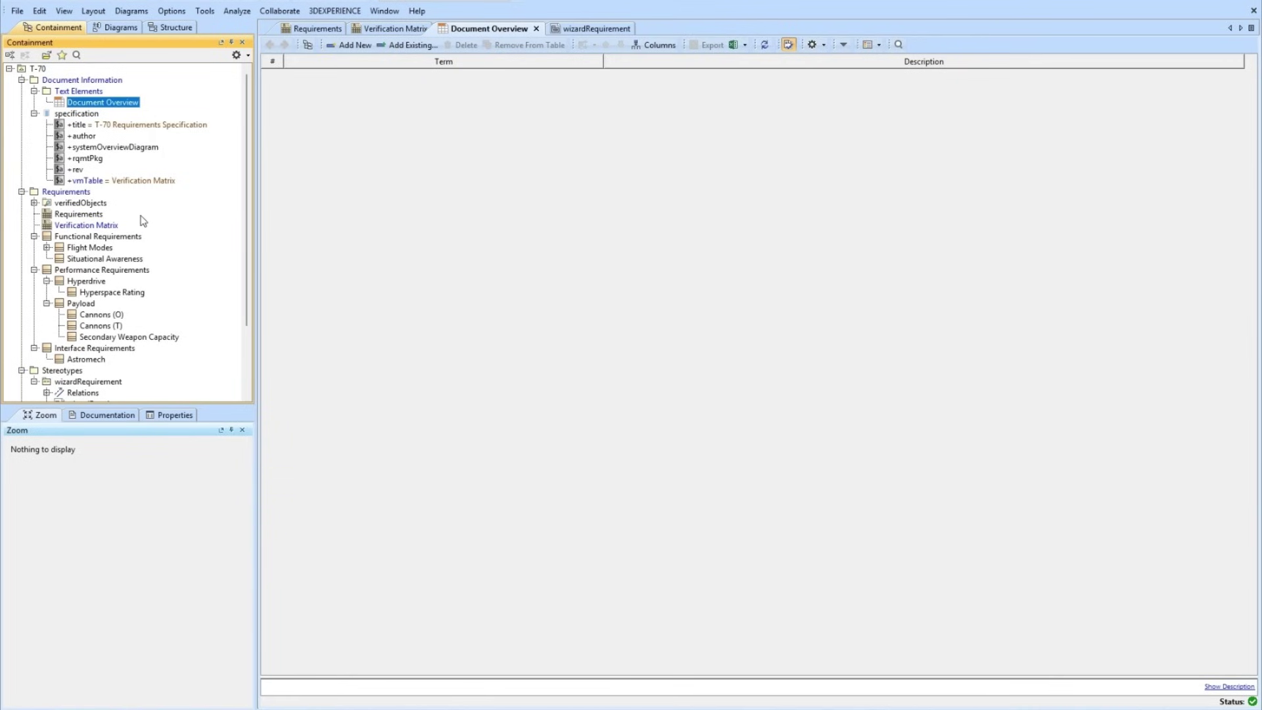
Add a Document Overview term to the glossary table with the description "This is a performance specification for the T-70 system.".
left_click(353, 46)
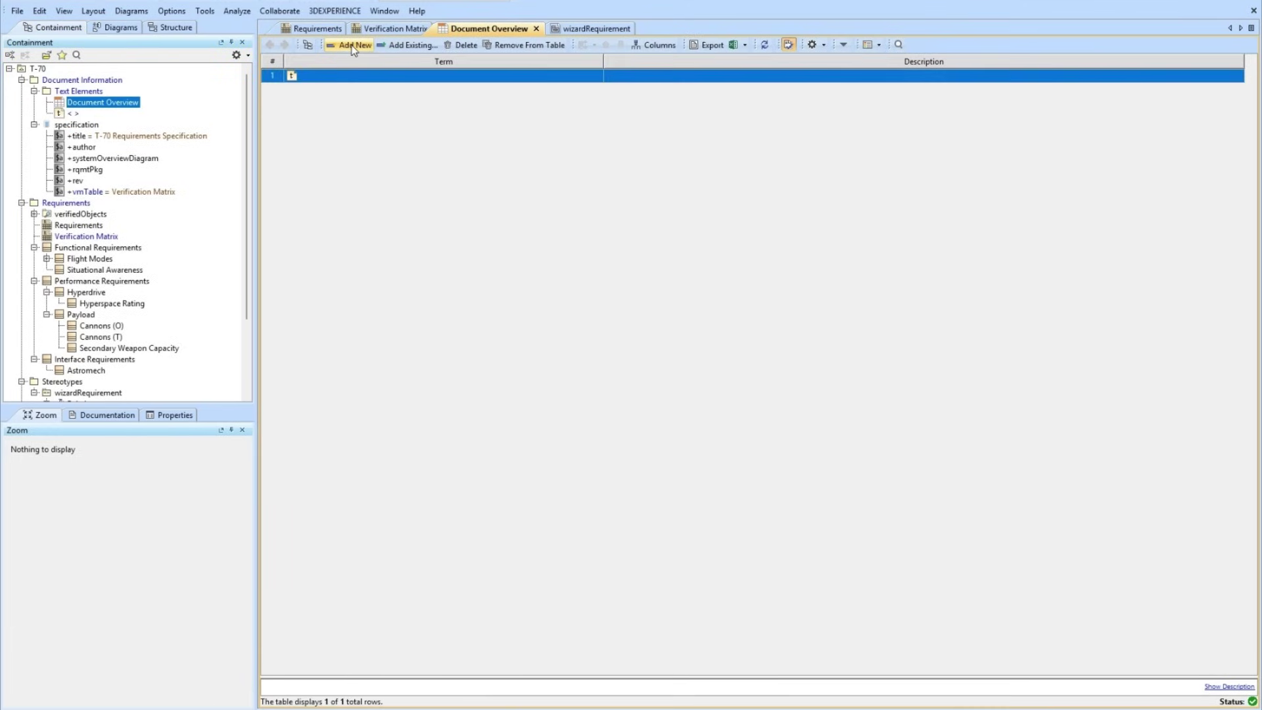
left_click(364, 75)
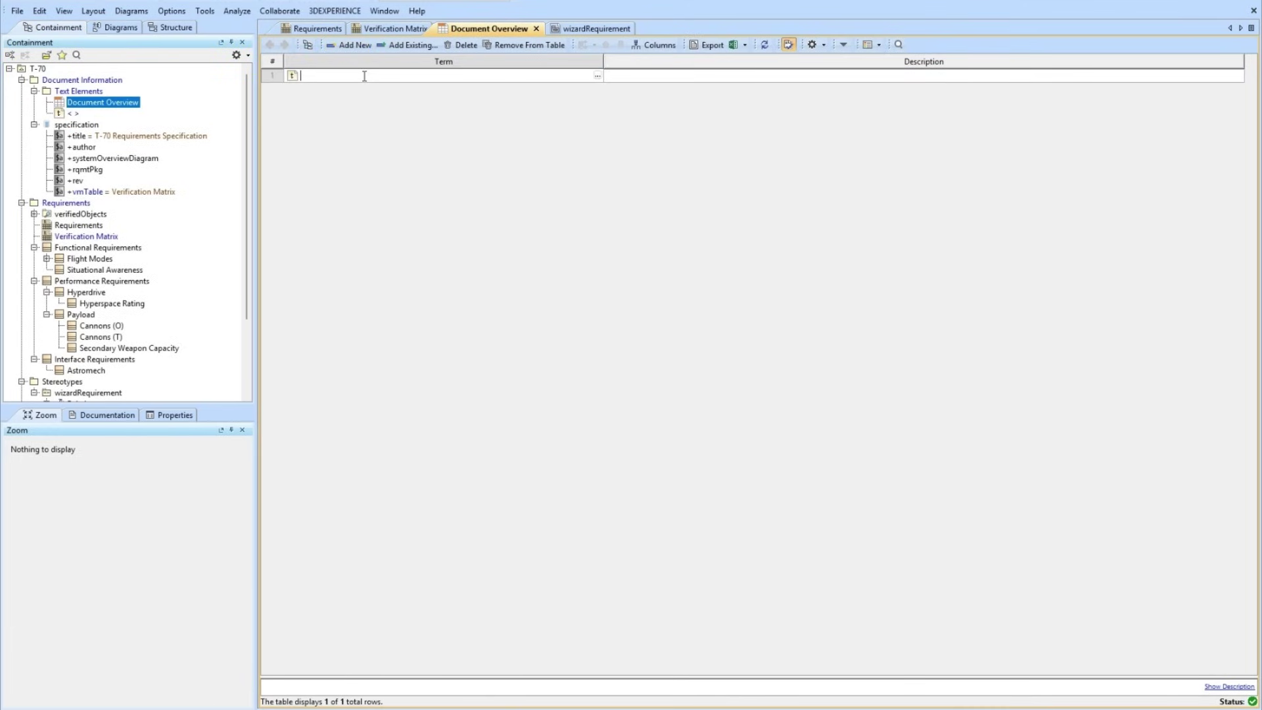
type("Document Overview")
key("Return")
left_click(638, 77)
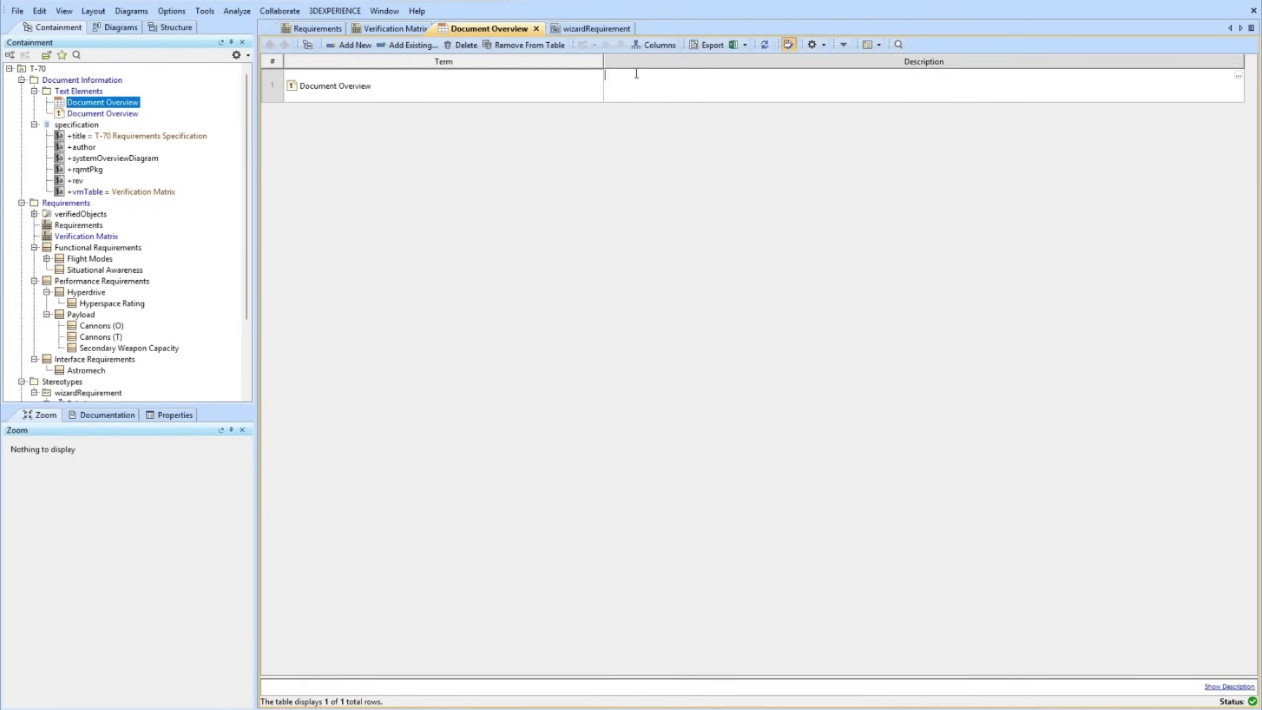
type("This is a performance specification for Tthe T-70 system")
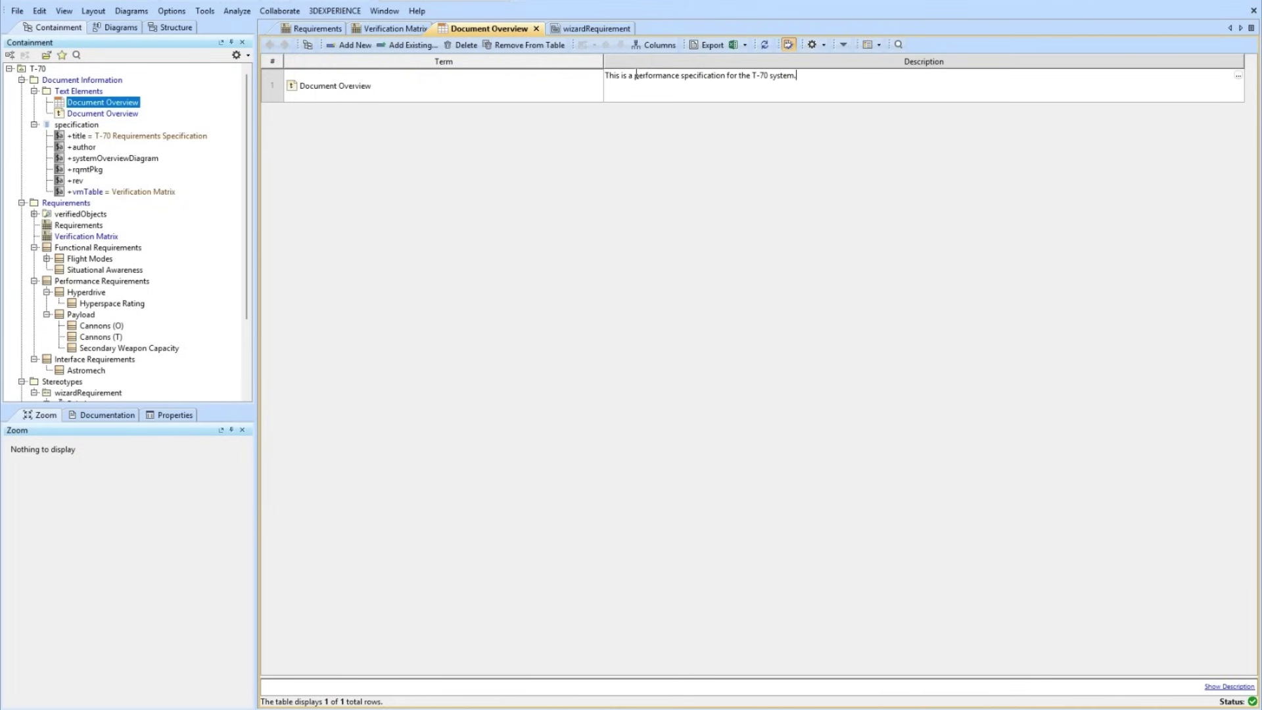
type(".")
key("Return")
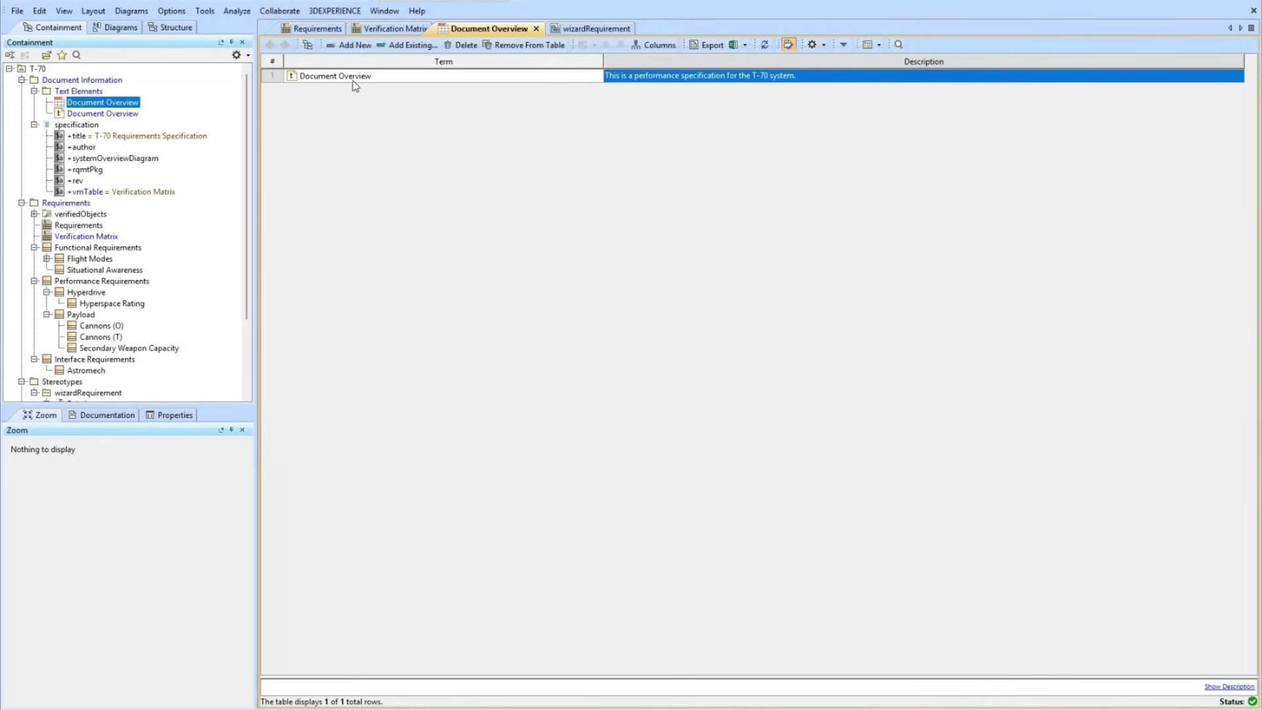
Add a System Overview term to the glossary table with the description "The T-70 is a next-gerneation starfighter.".
left_click(348, 45)
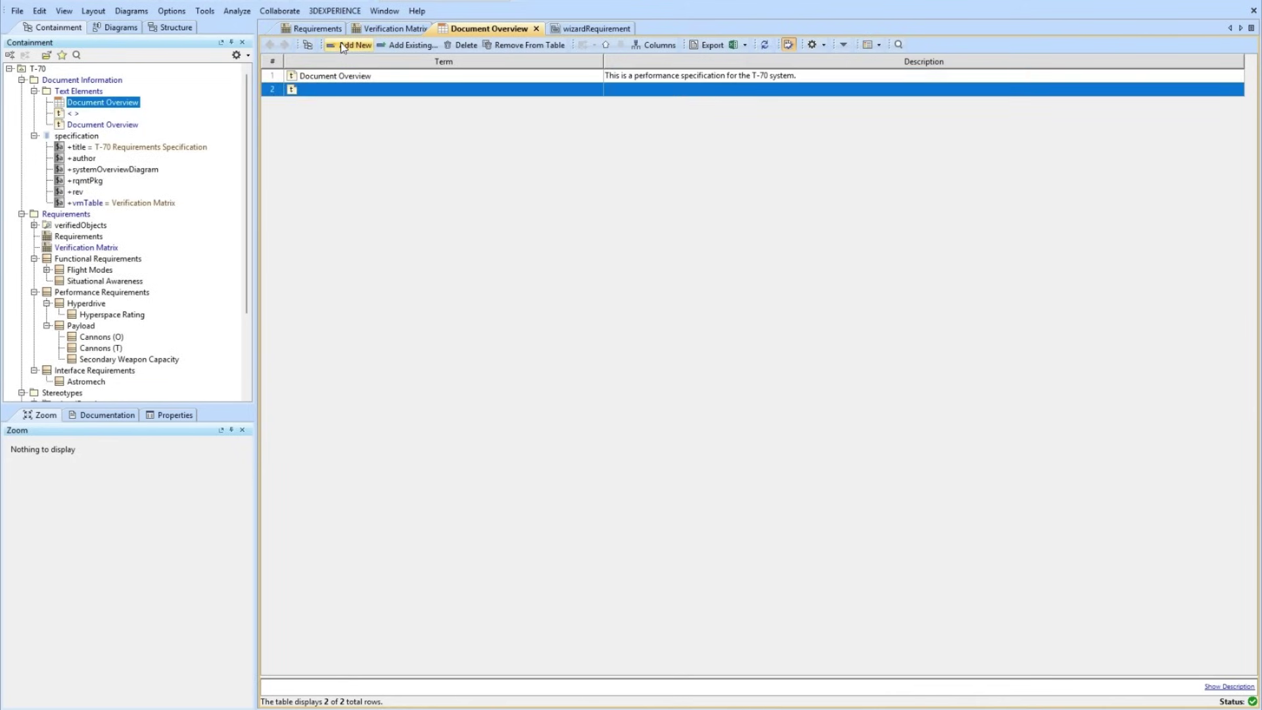
left_click(377, 93)
type("Syst")
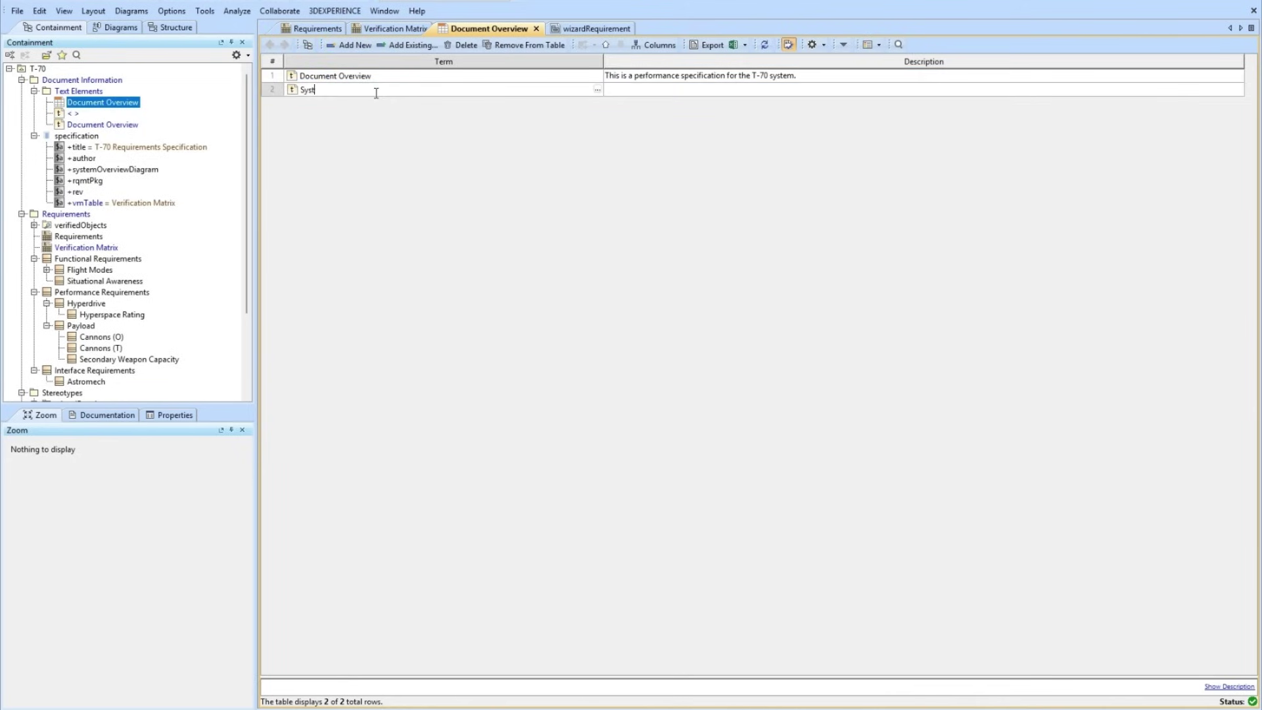
type("em Overview")
key("Return")
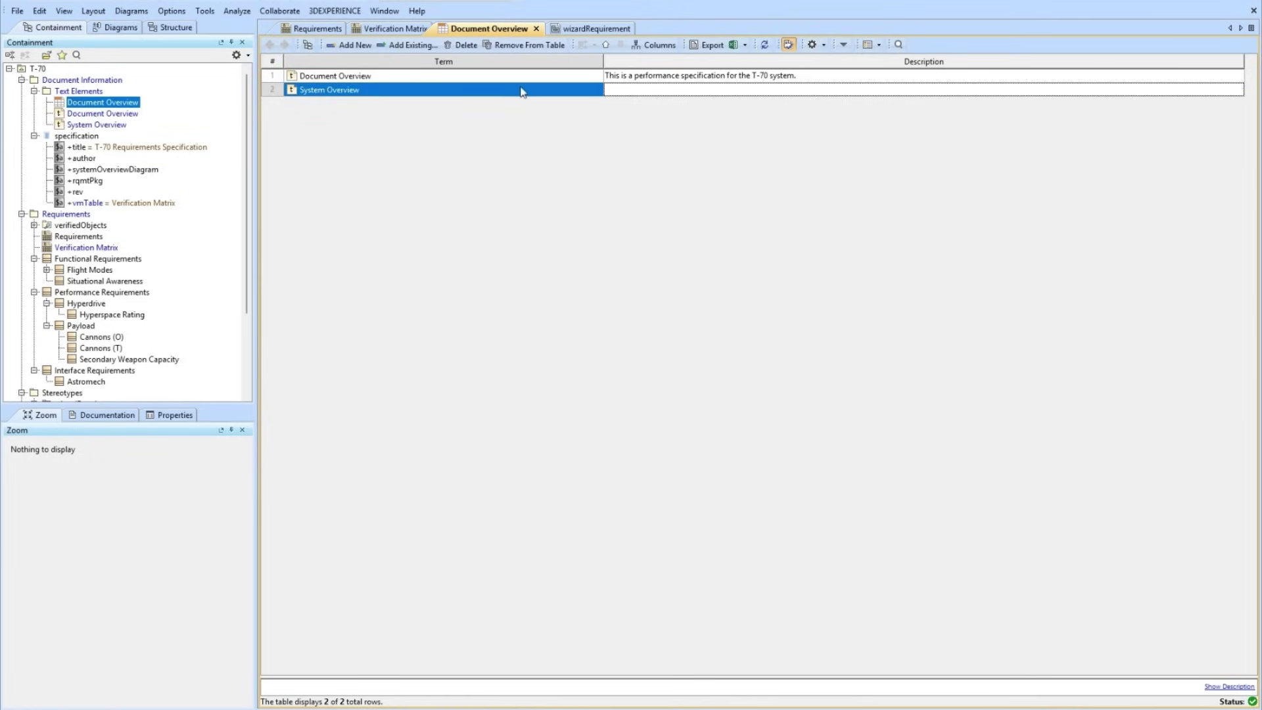
left_click(614, 92)
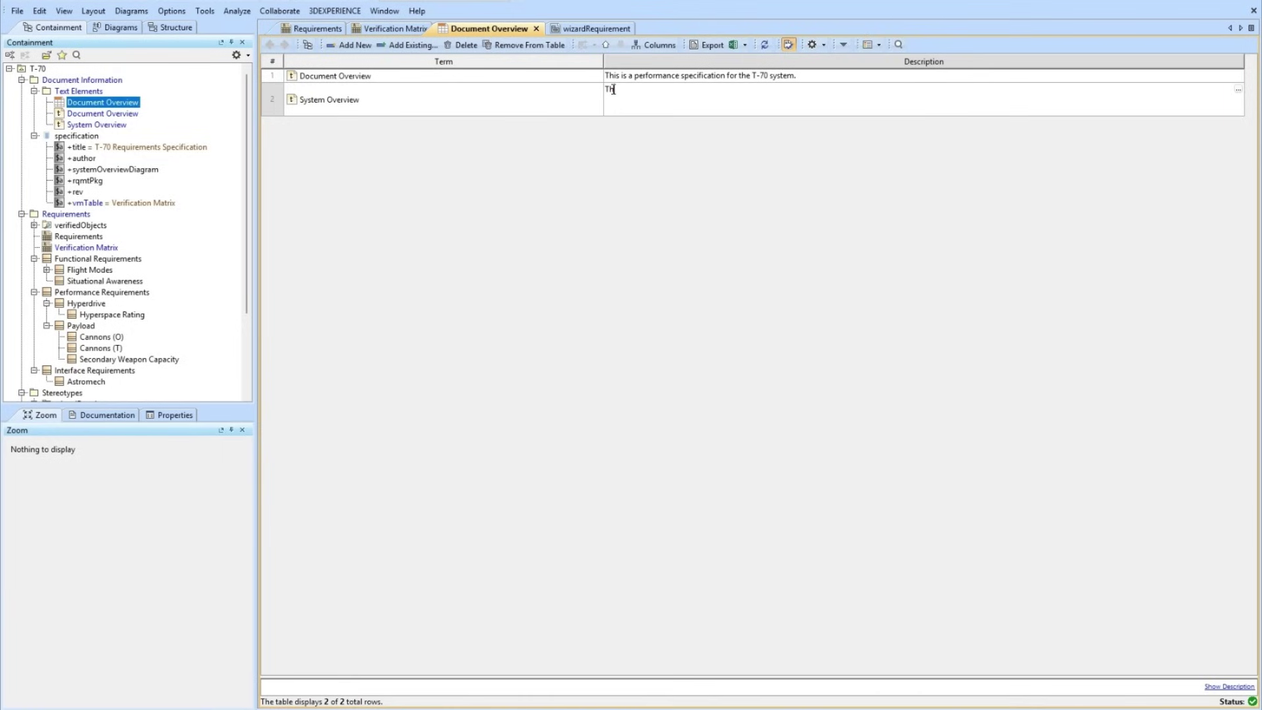
type("-70 is a next-gerneation starg")
type("ighter.")
left_click(418, 203)
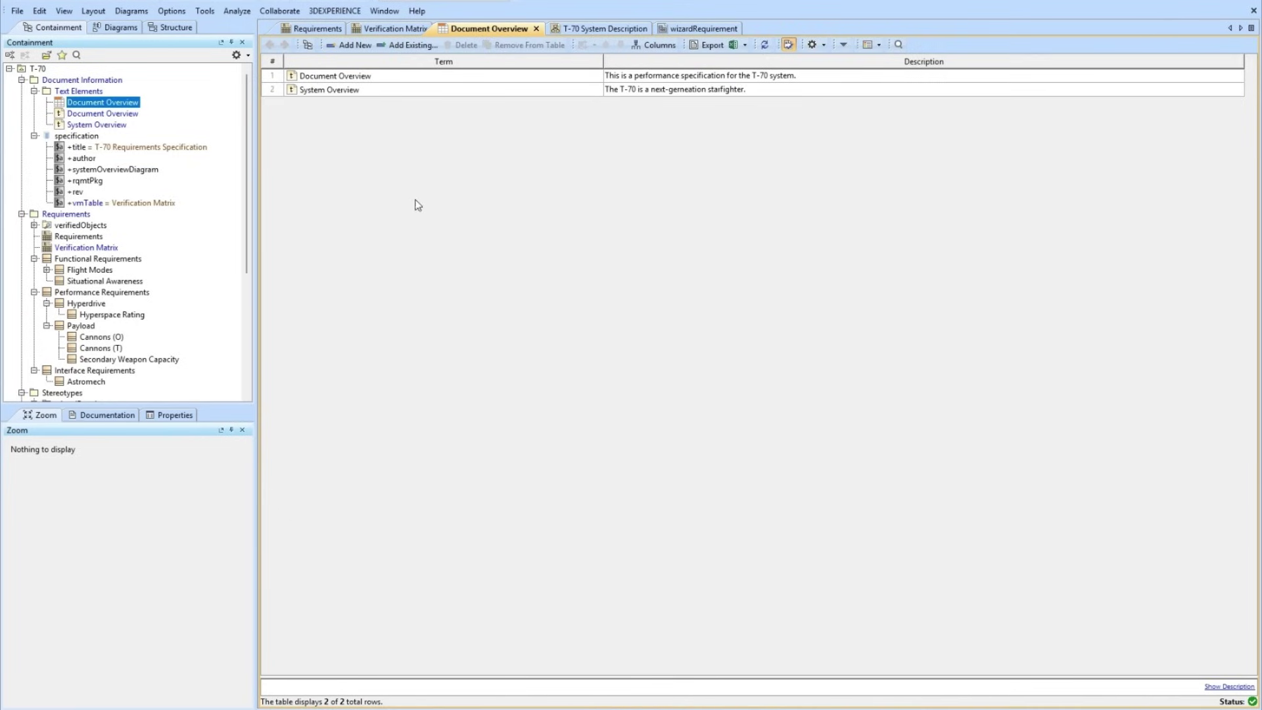
Create an outgoing Trace relation from the System Overview term to the T-70 System Description diagram in the System package.
right_click(393, 95)
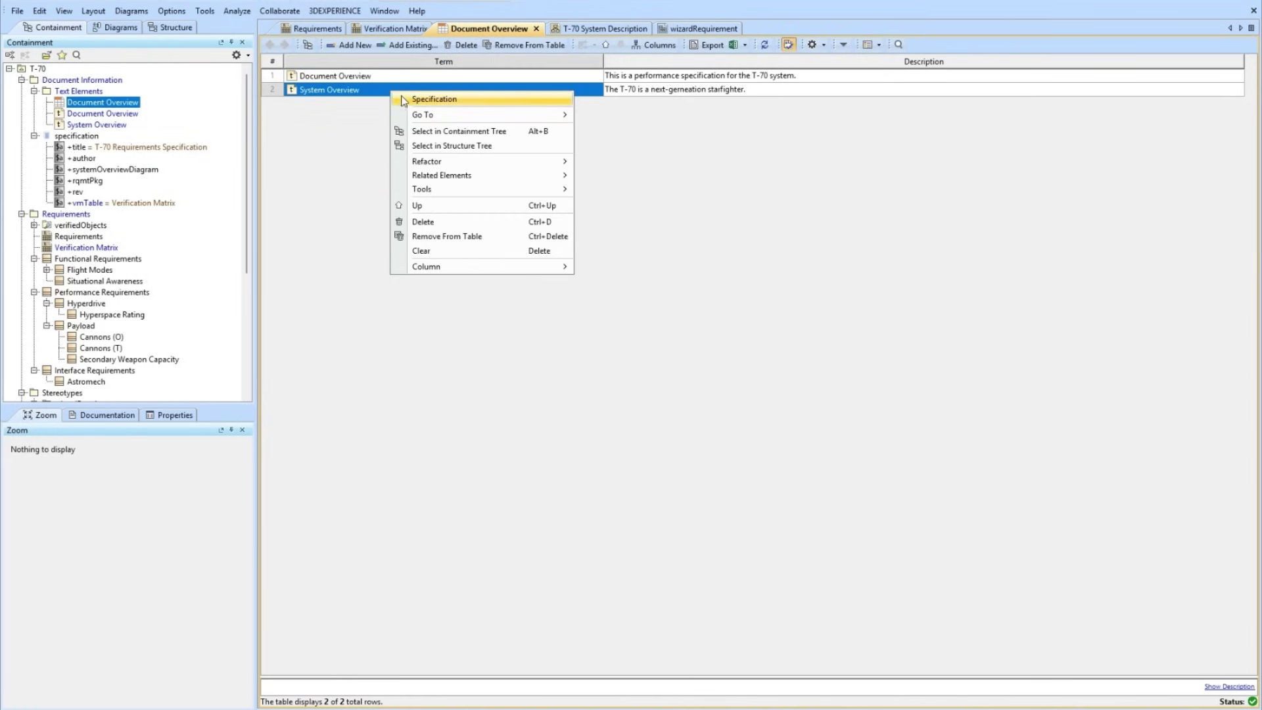
left_click(405, 99)
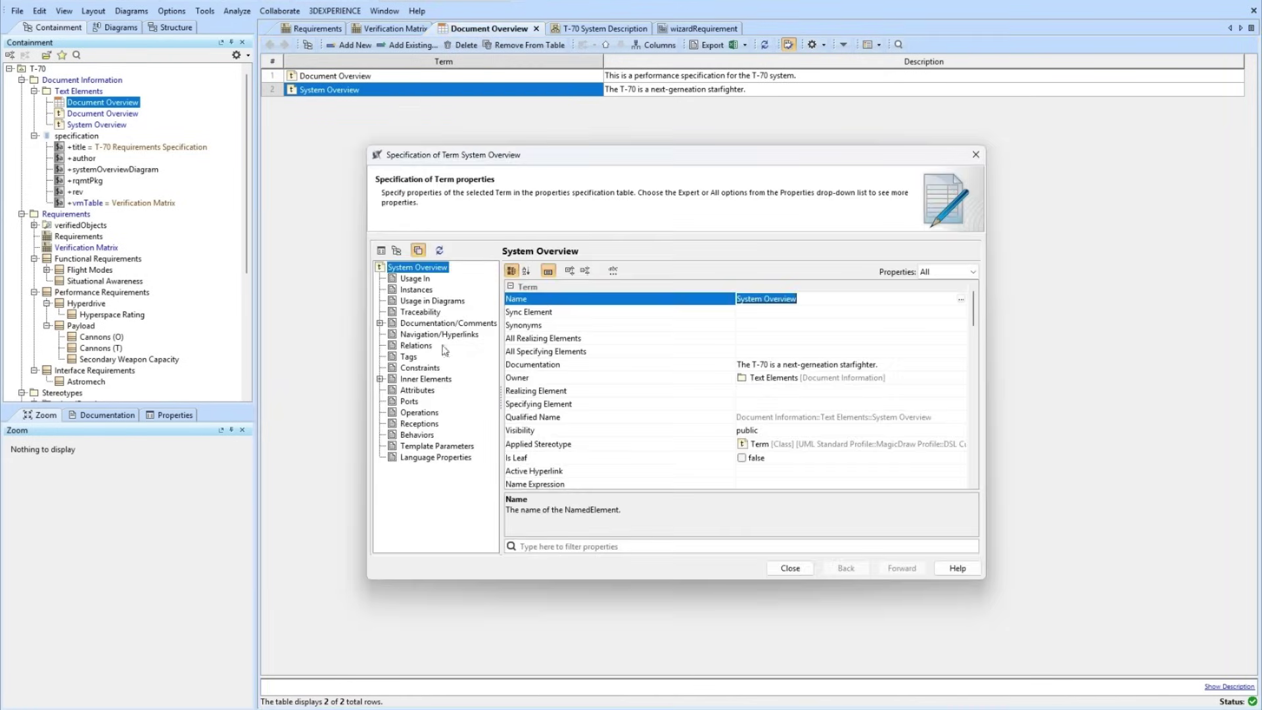
left_click(411, 346)
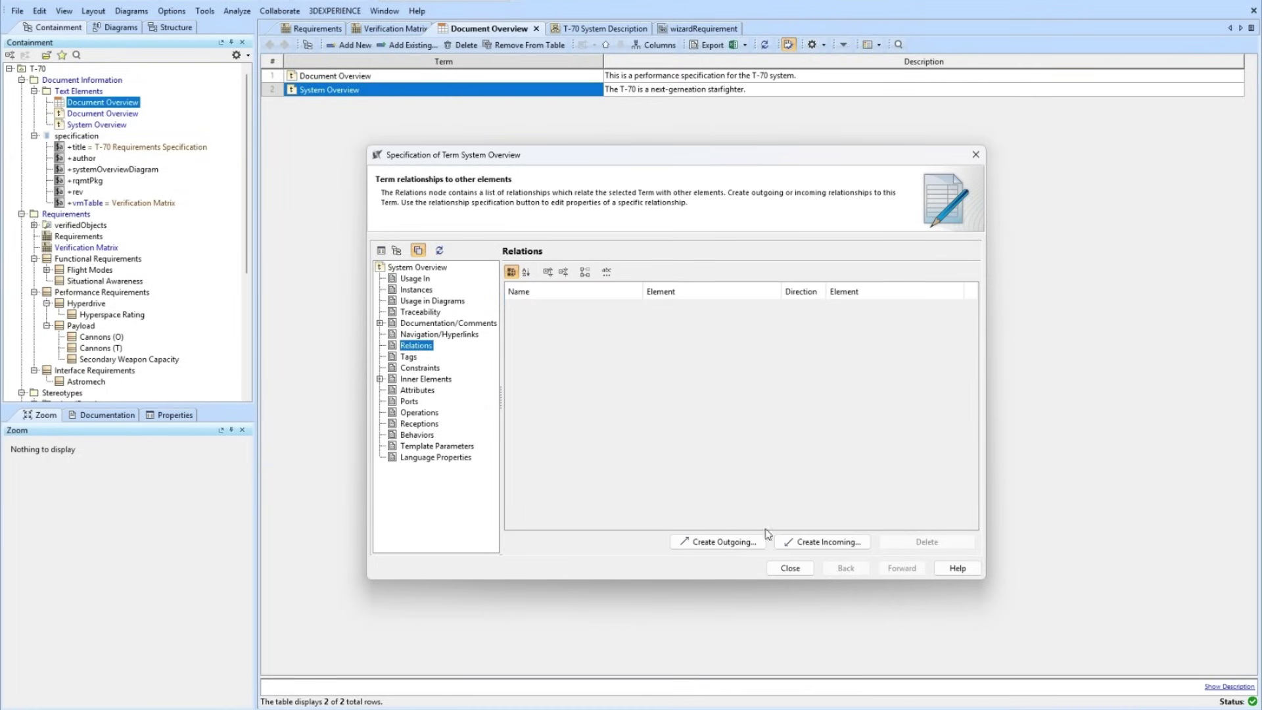
left_click(756, 547)
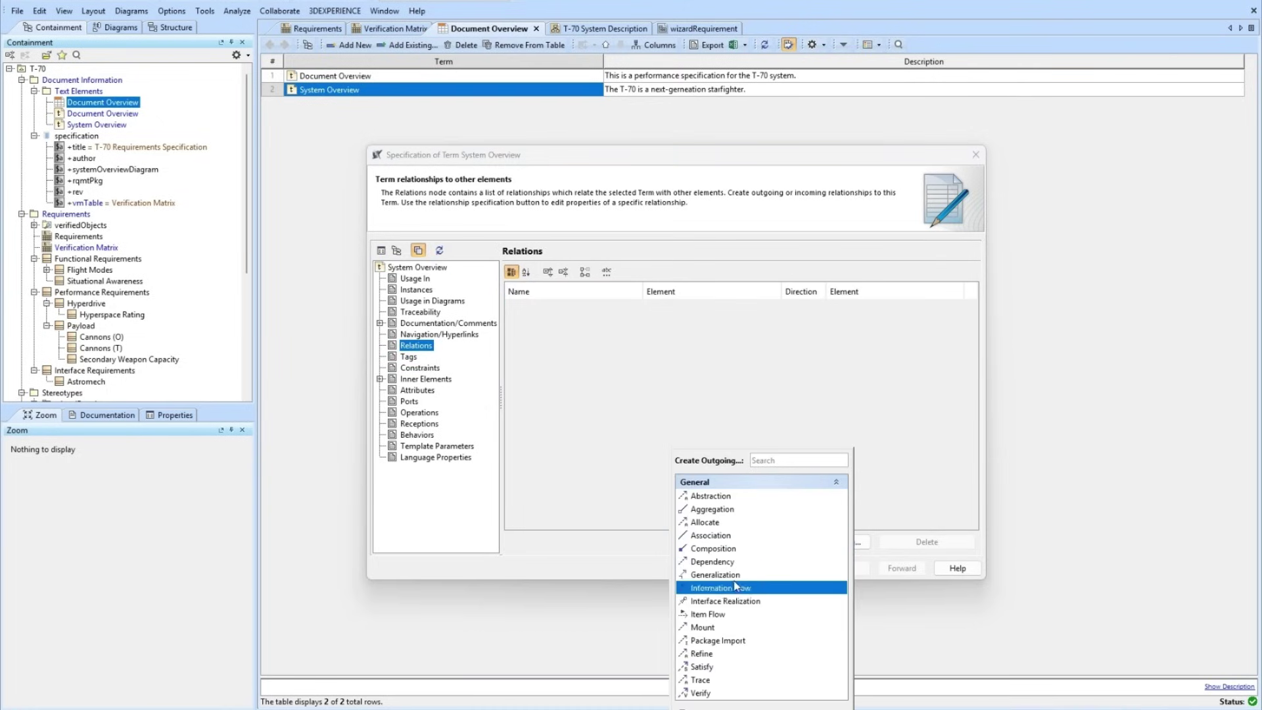
left_click(726, 680)
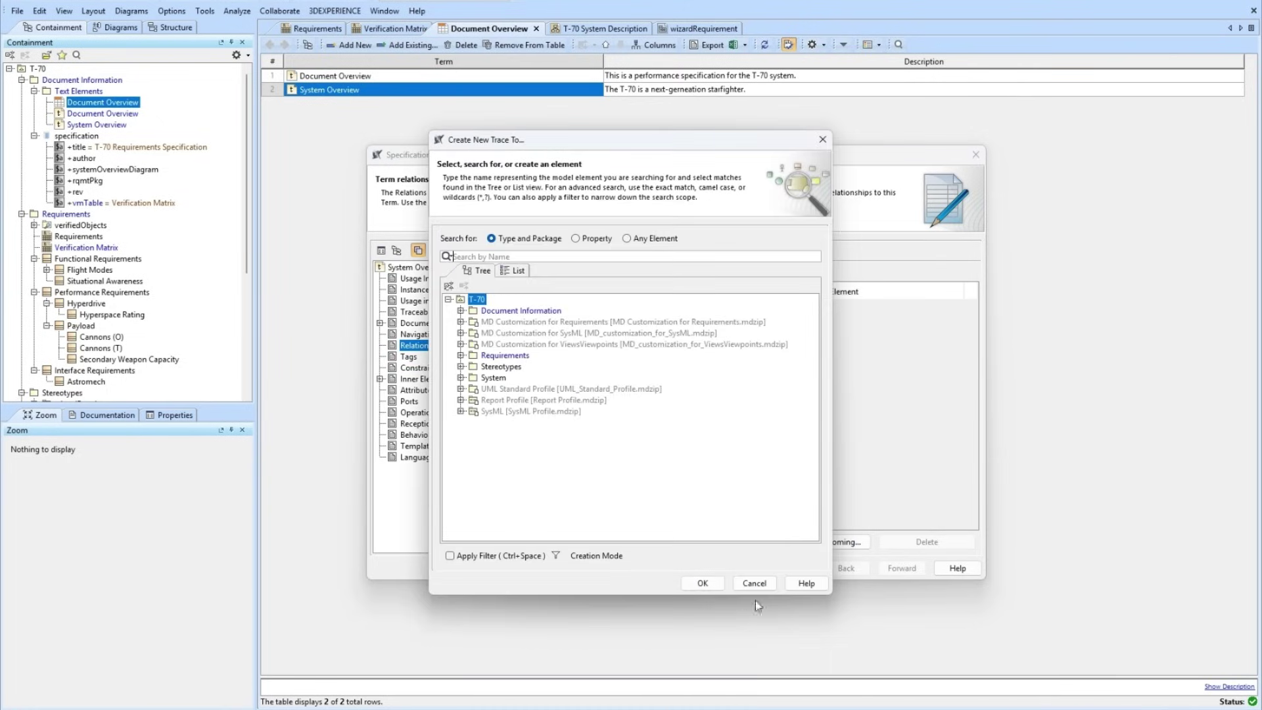
left_click(627, 239)
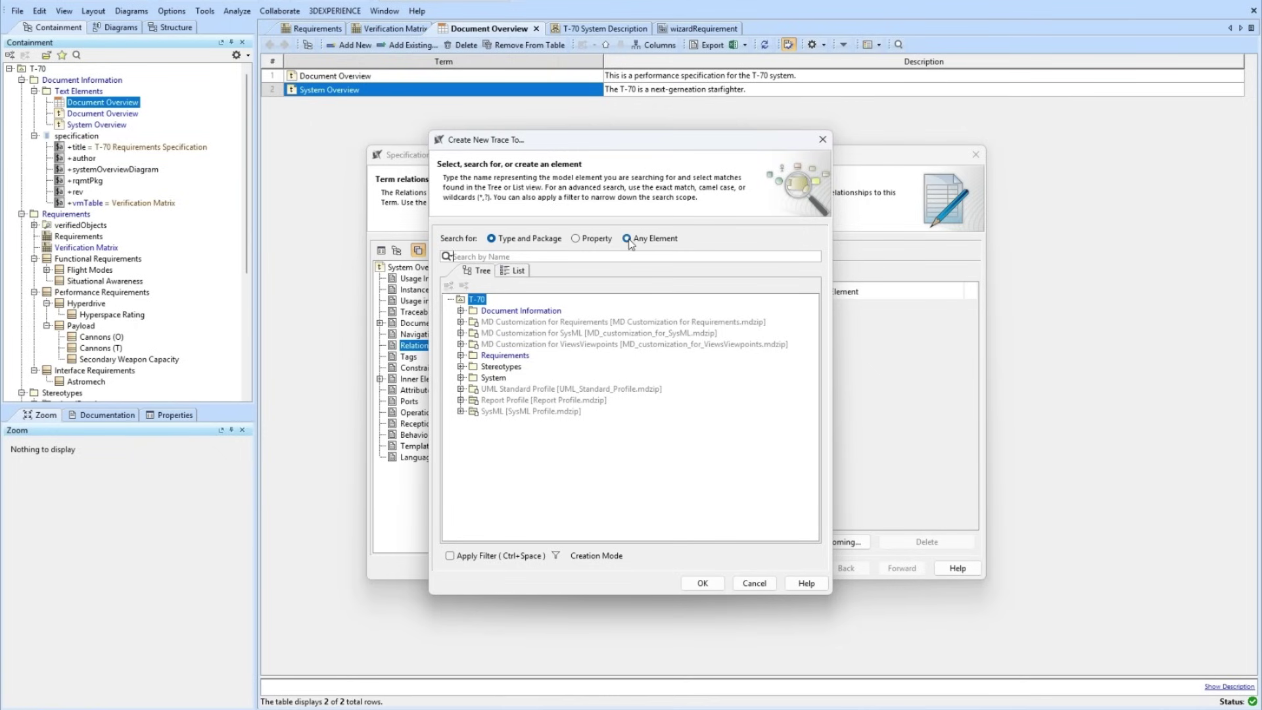
left_click(462, 378)
left_click(508, 401)
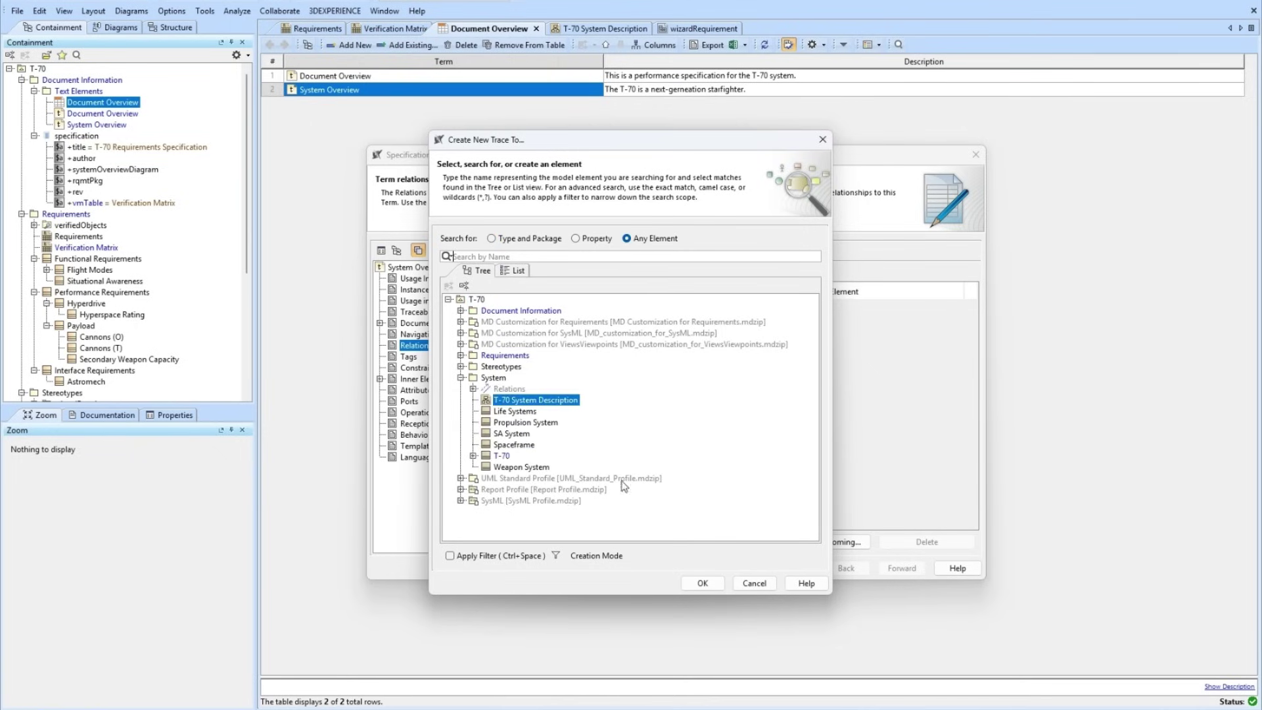
left_click(712, 585)
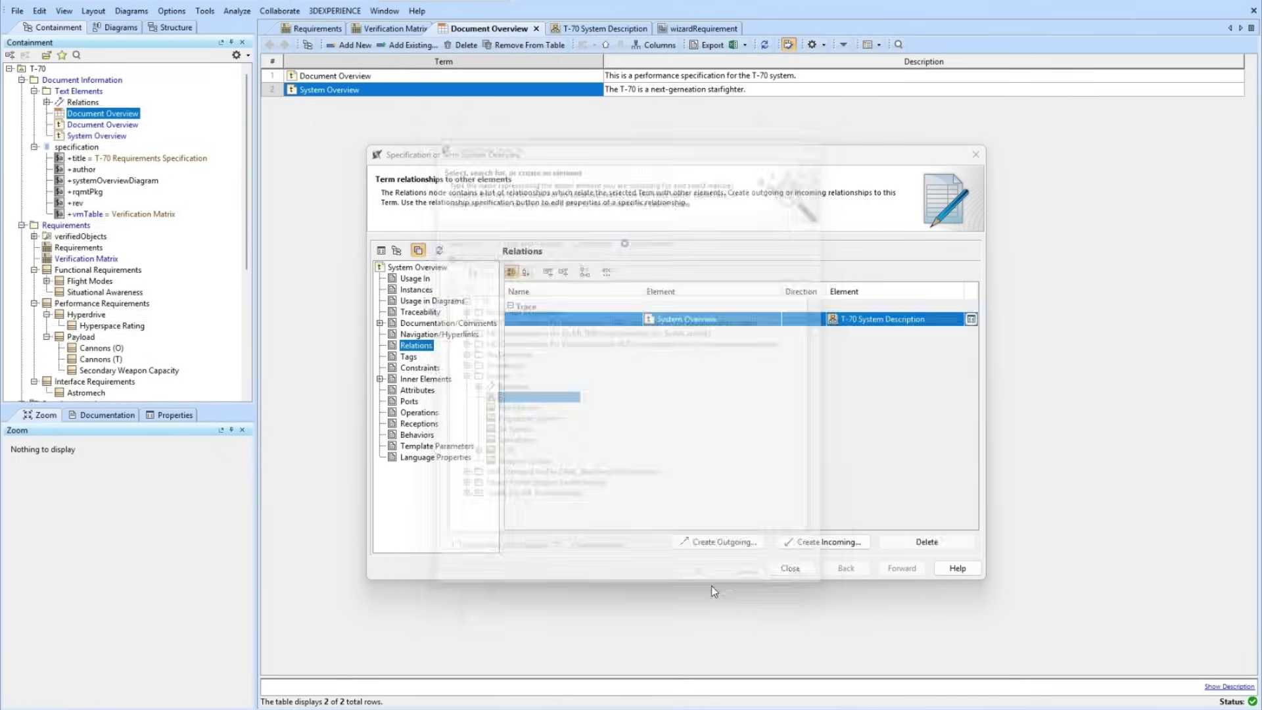
left_click(786, 568)
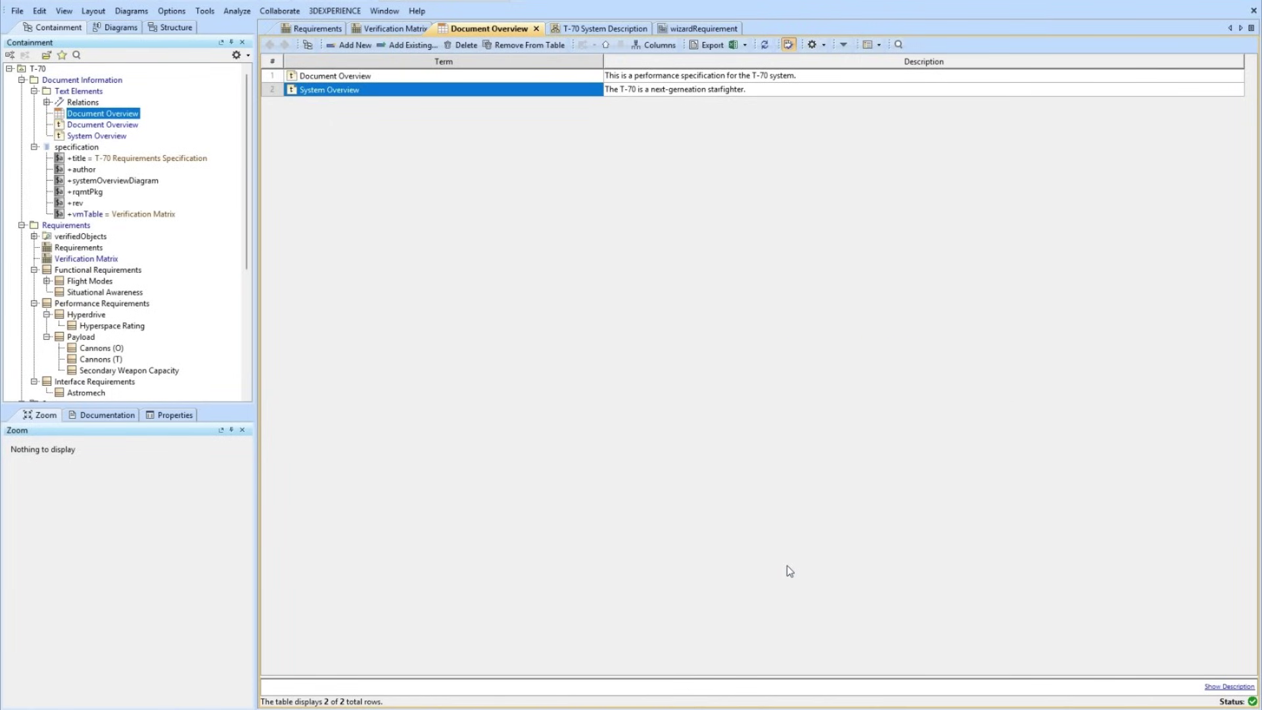
Review the T-70 model's containment tree from the Document Information package down to the System package.
left_click(64, 171)
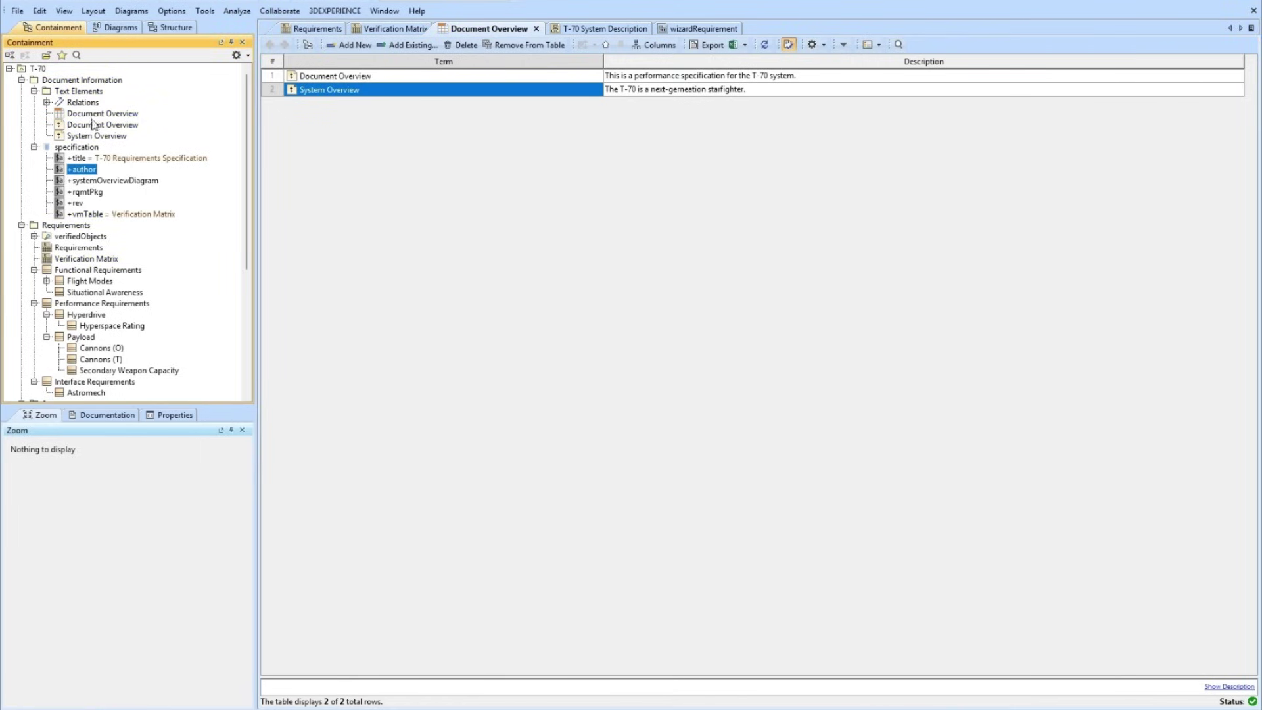
scroll(94, 125, "down", 2)
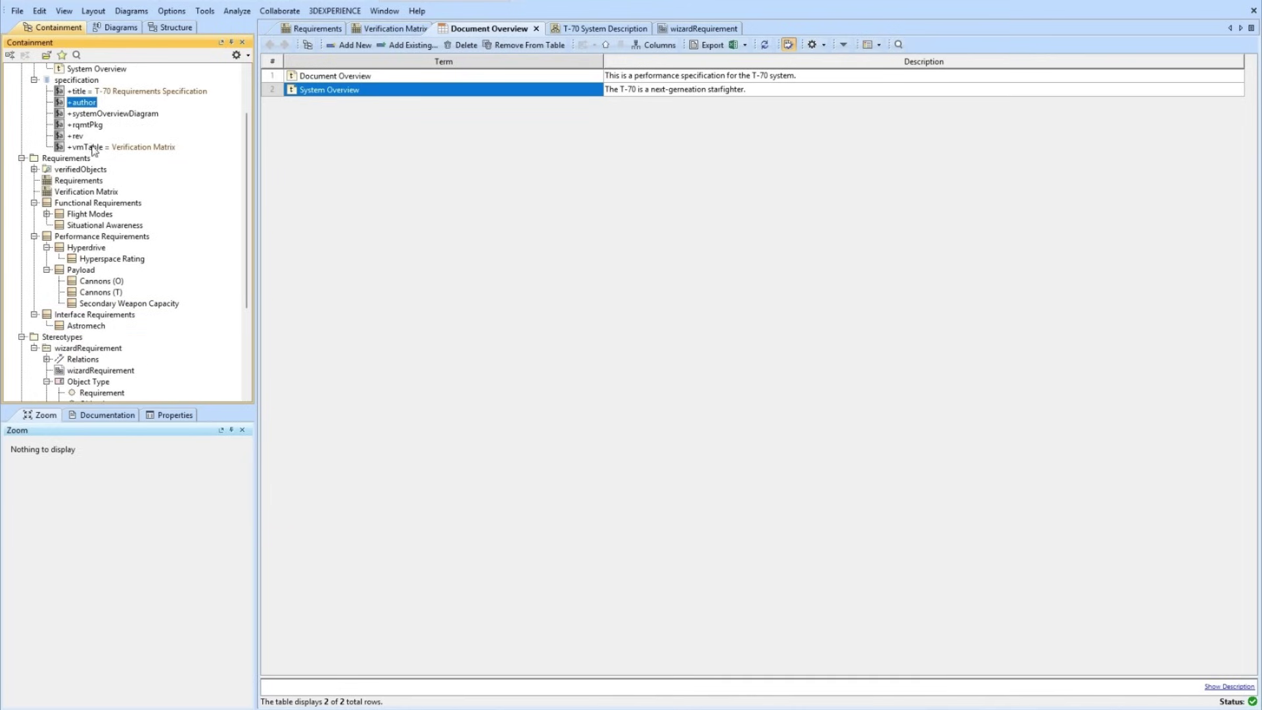
scroll(92, 150, "down", 1)
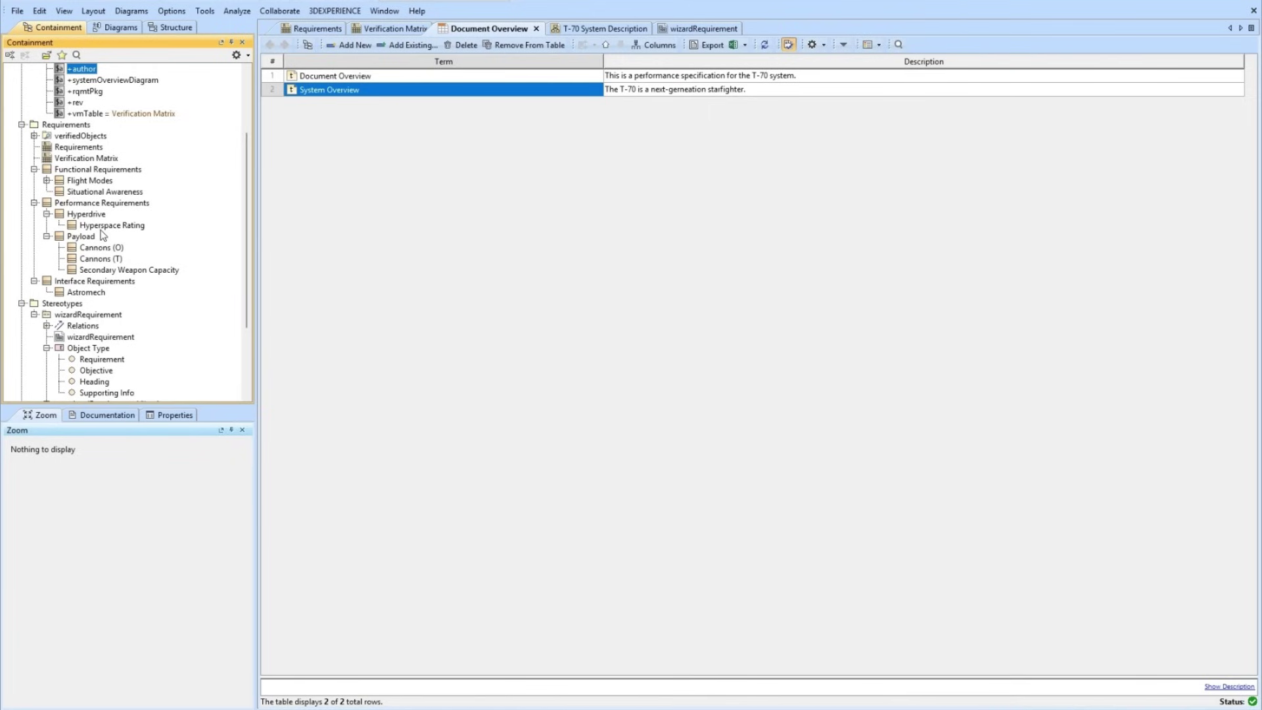
scroll(102, 240, "down", 1)
scroll(94, 283, "down", 2)
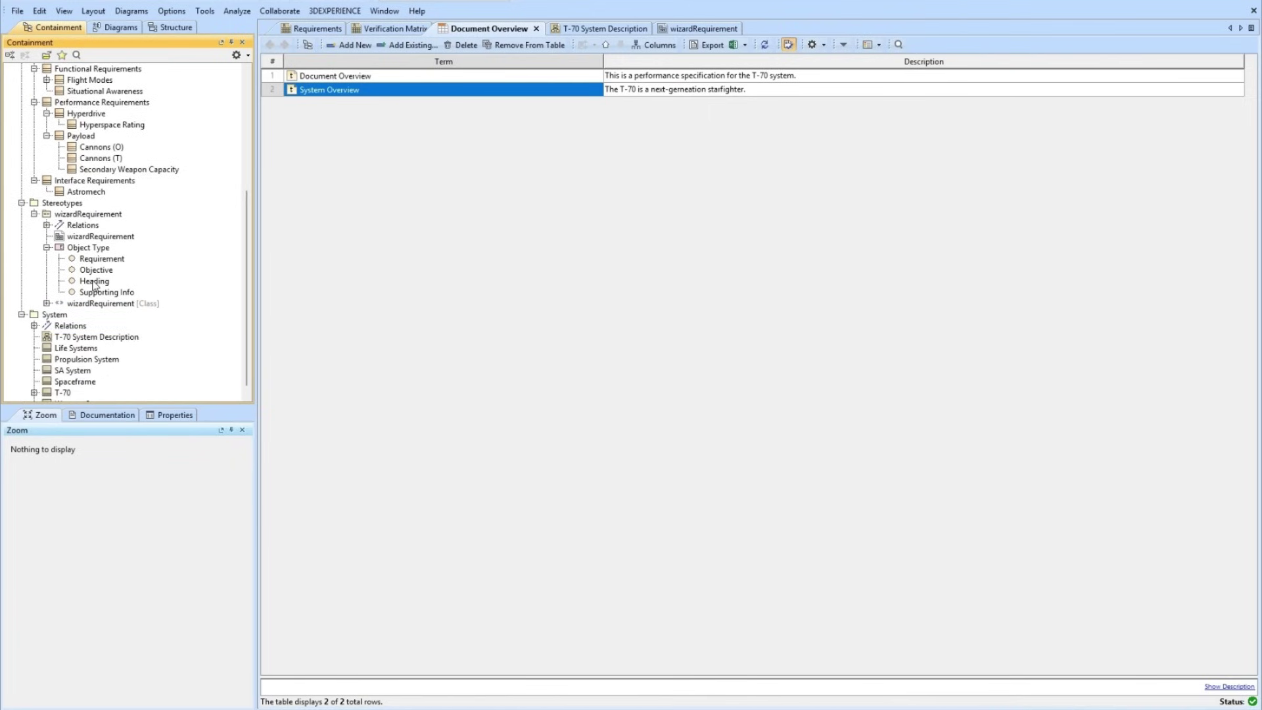
scroll(88, 209, "down", 1)
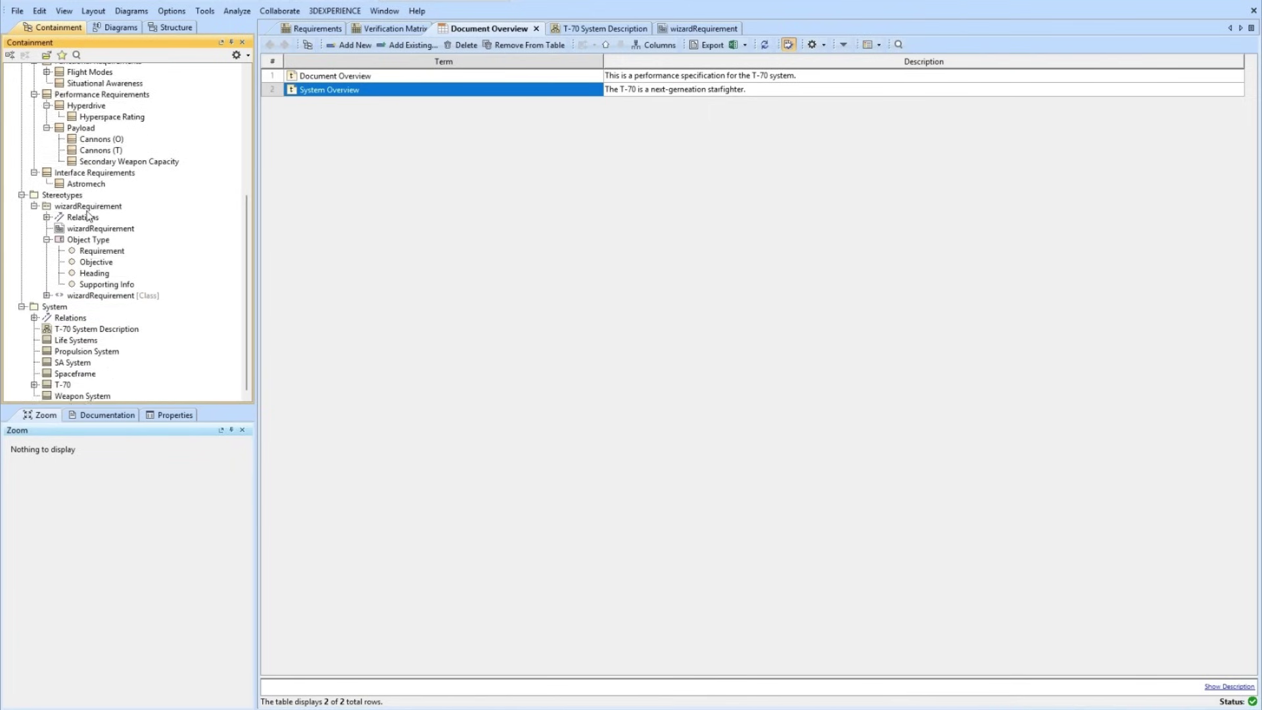
scroll(99, 353, "up", 1)
scroll(92, 316, "up", 5)
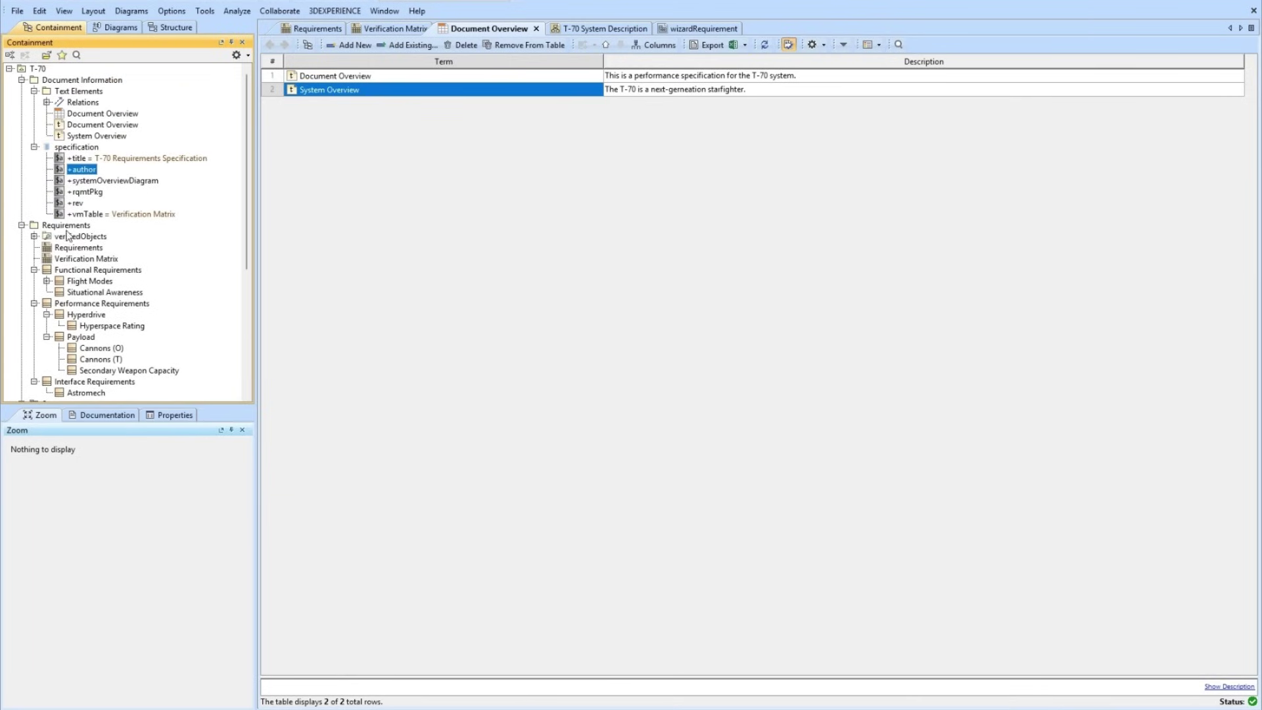